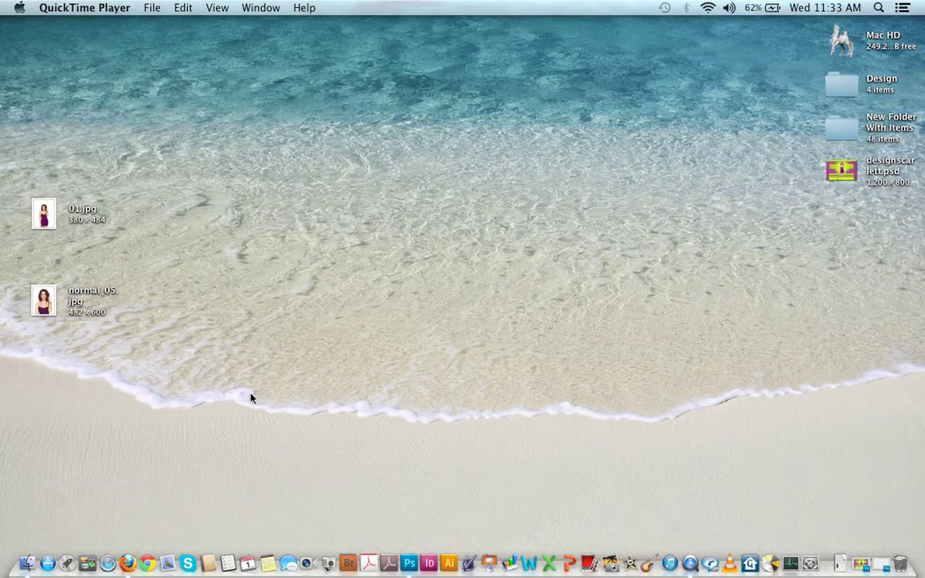
# Briefly show the finished designscarlett.psd layout, reposition its window, then minimize it
pyautogui.click(411, 566)
pyautogui.click(409, 564)
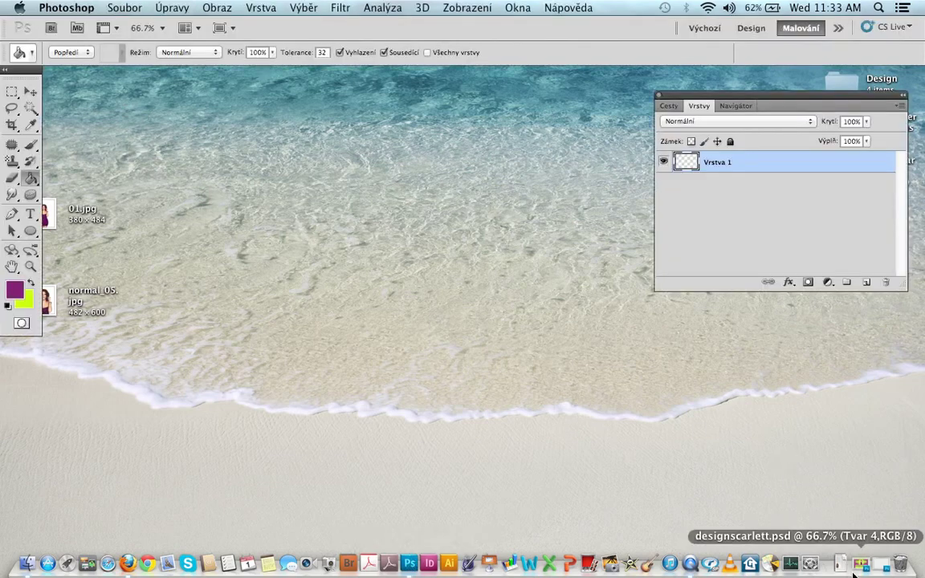
pyautogui.click(827, 564)
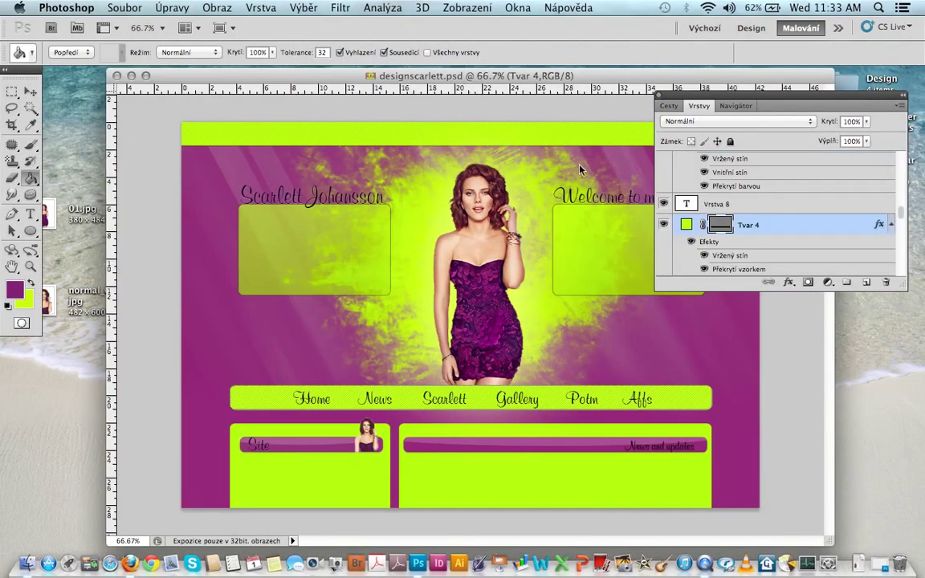
pyautogui.moveTo(496, 84); pyautogui.dragTo(465, 81)
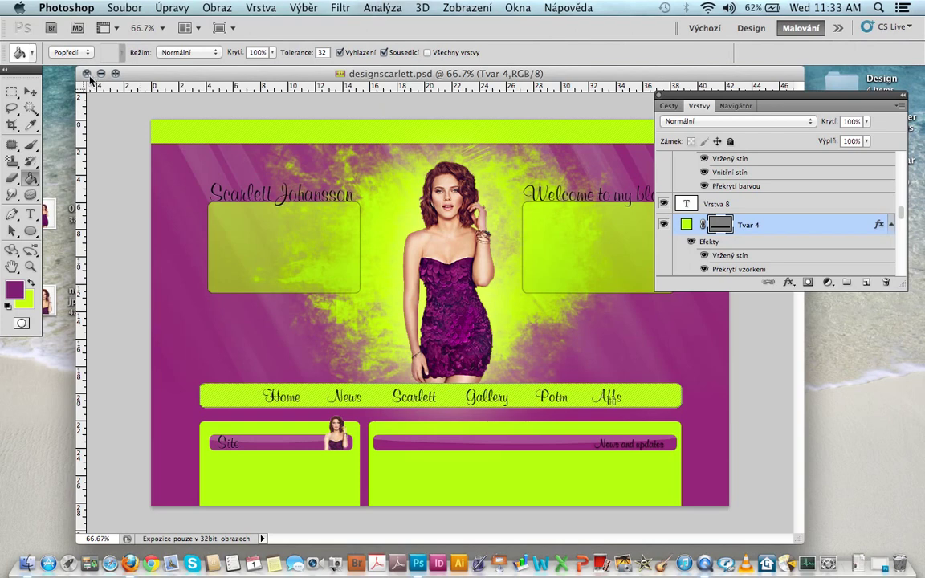
pyautogui.click(101, 73)
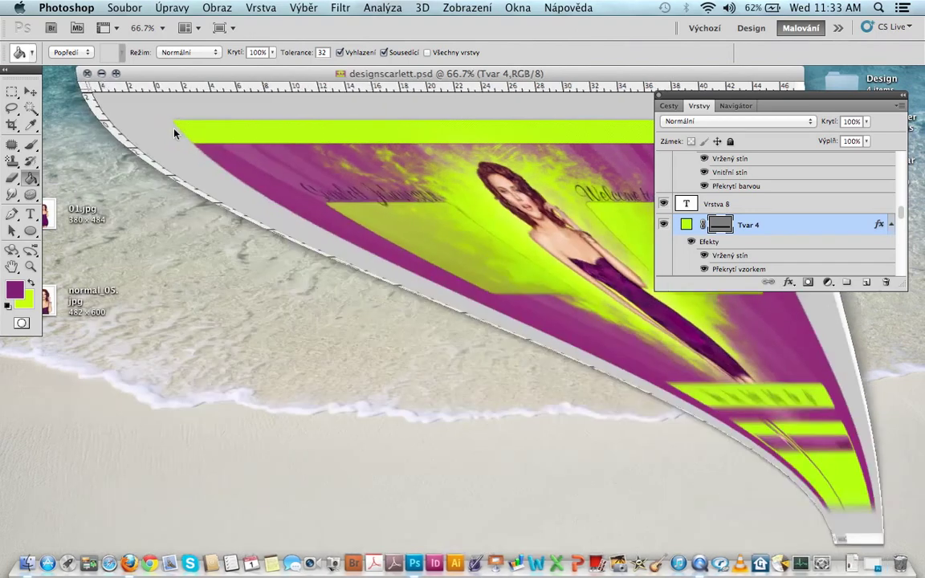
# Restore Bez názvu-1, cancel the New document dialog, and bring up the normal_05.jpg photo
pyautogui.click(852, 565)
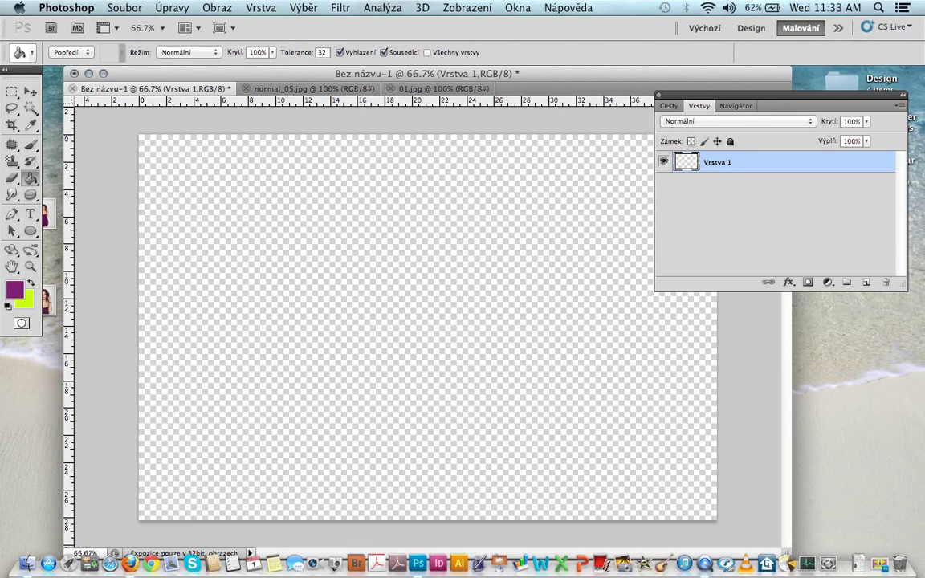
pyautogui.click(124, 7)
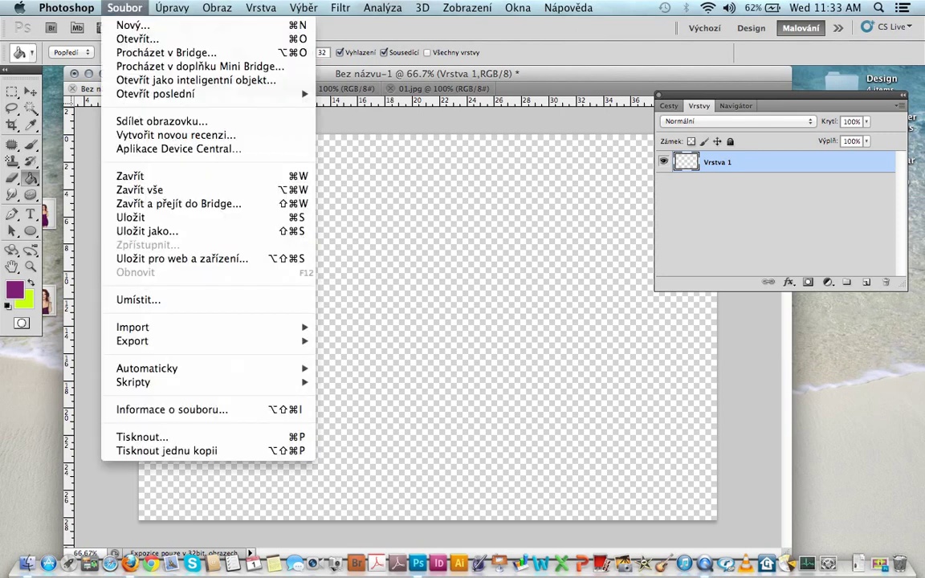
pyautogui.click(131, 25)
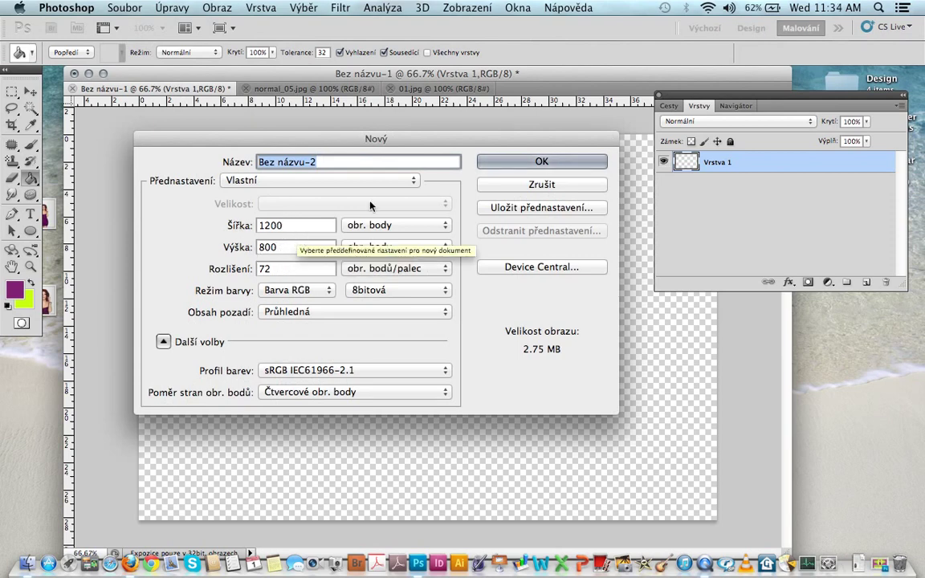
pyautogui.click(514, 193)
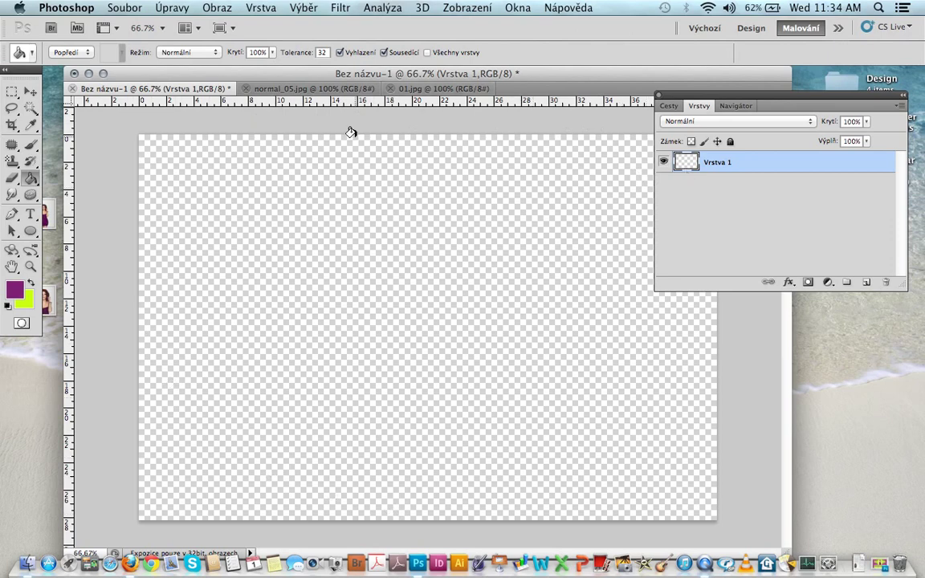
pyautogui.click(301, 89)
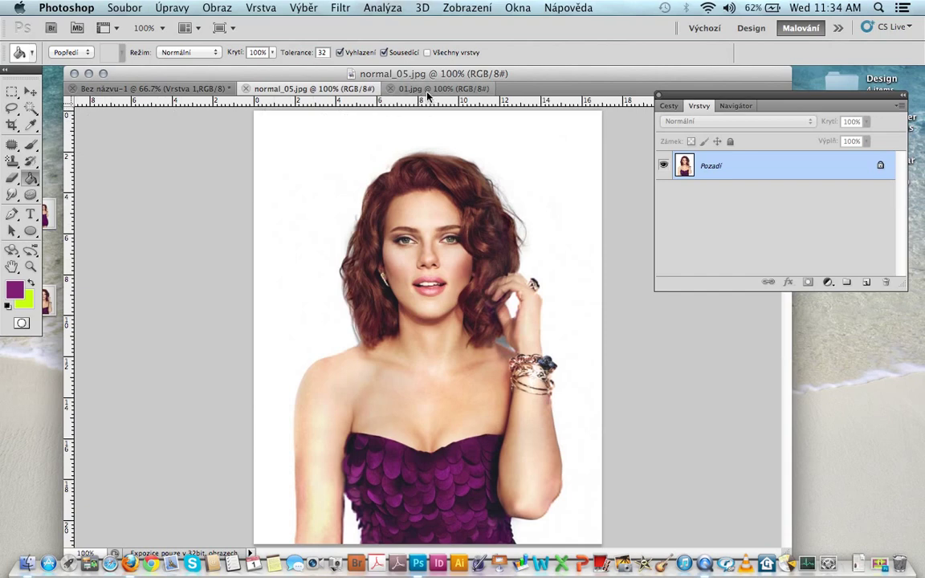
# Sample the dark purple of the woman's dress with the Eyedropper
pyautogui.click(28, 126)
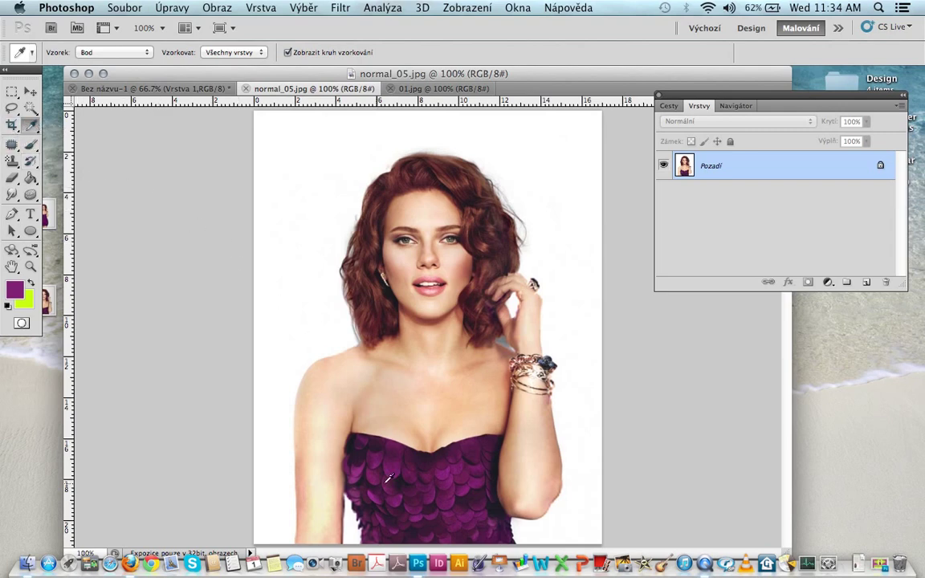
pyautogui.click(352, 447)
pyautogui.click(413, 482)
pyautogui.click(461, 472)
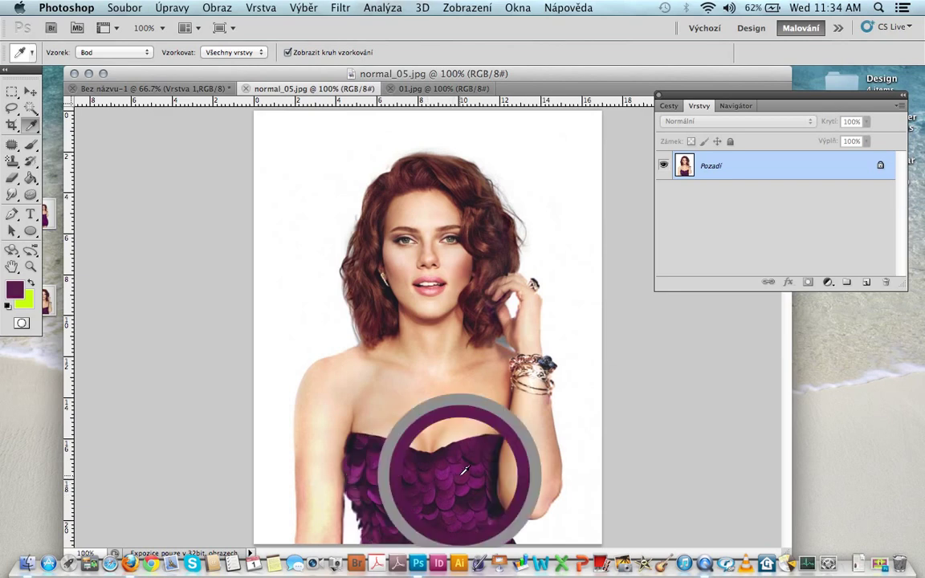
pyautogui.click(393, 457)
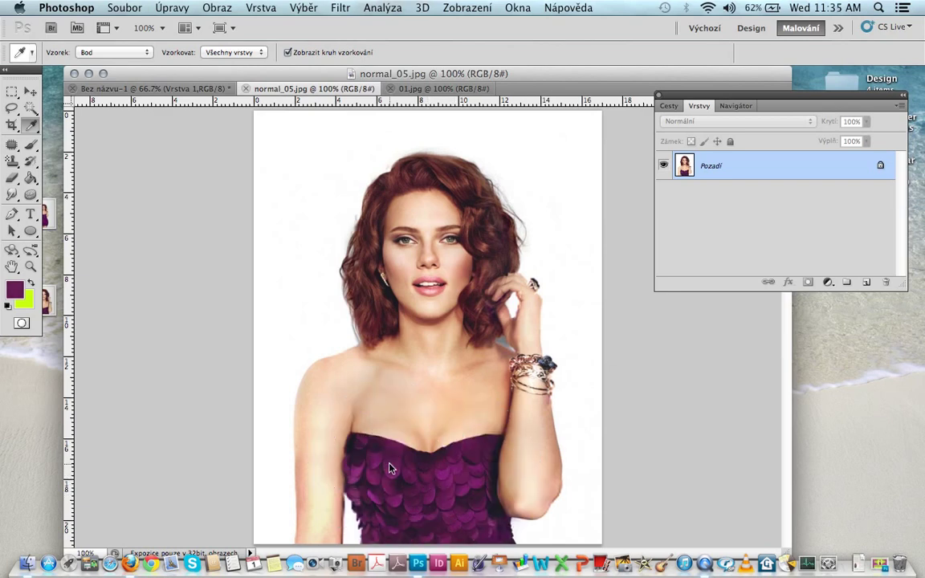
pyautogui.click(338, 415)
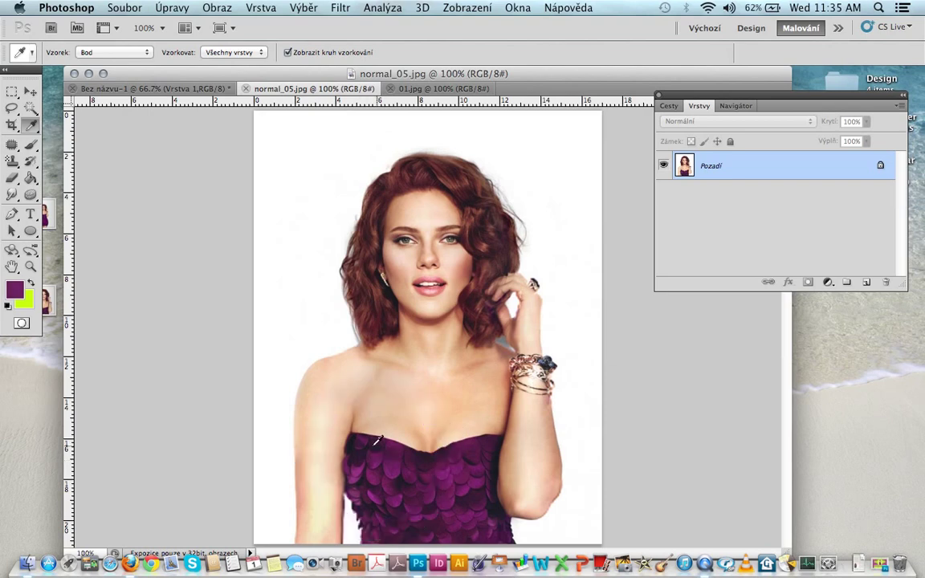
# Fill the Bez názvu-1 canvas with the sampled purple using the Paint Bucket
pyautogui.click(198, 89)
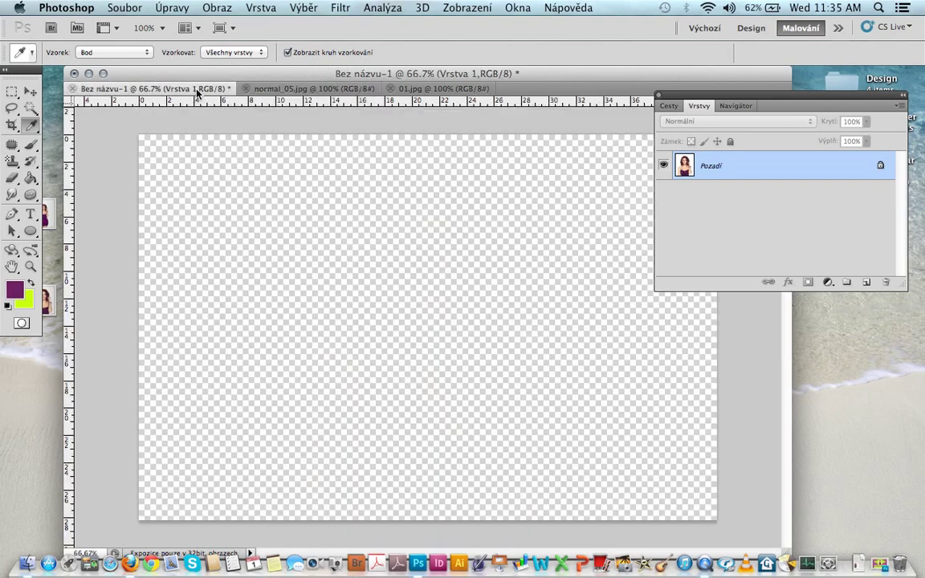
pyautogui.click(31, 178)
pyautogui.click(208, 195)
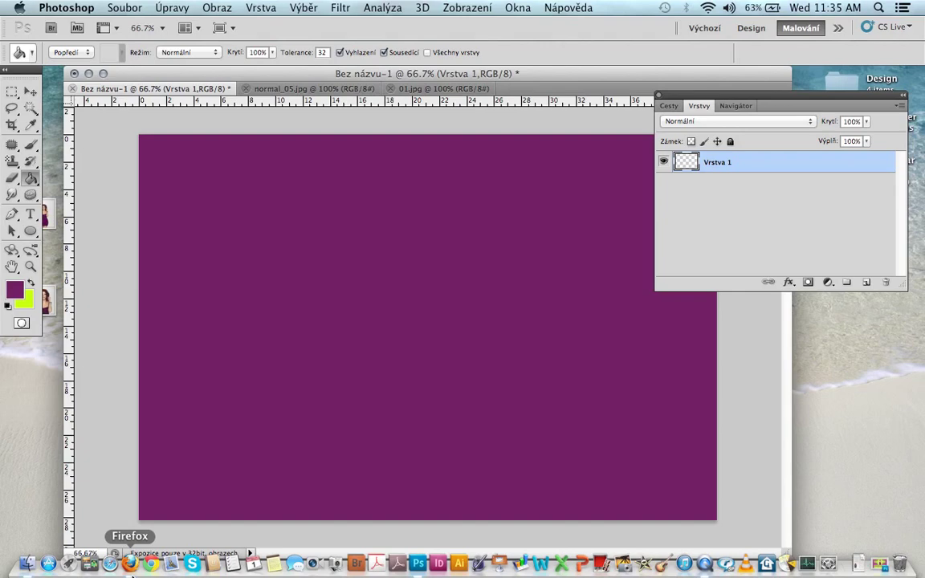
# Load colorschemedesigner.com in a new Firefox window
pyautogui.click(130, 565)
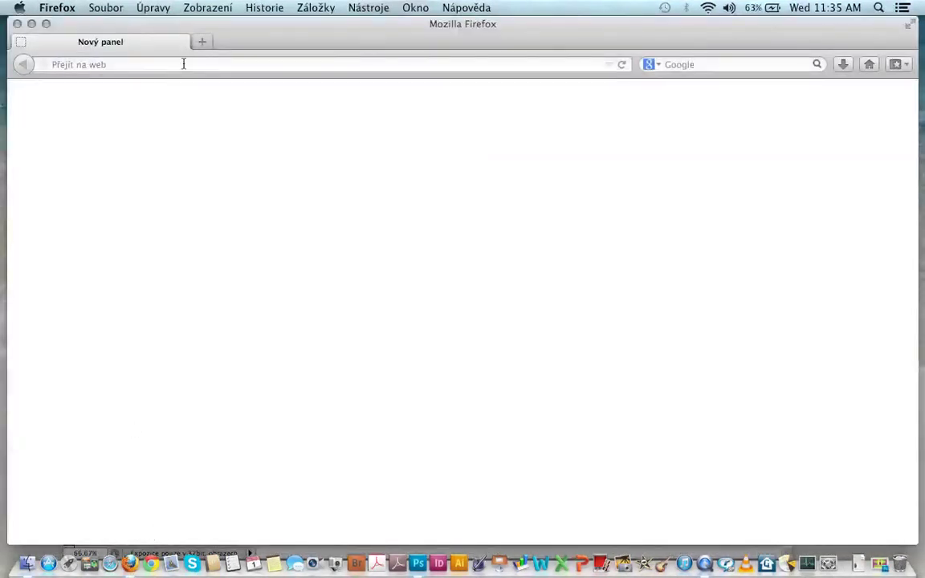
pyautogui.click(183, 64)
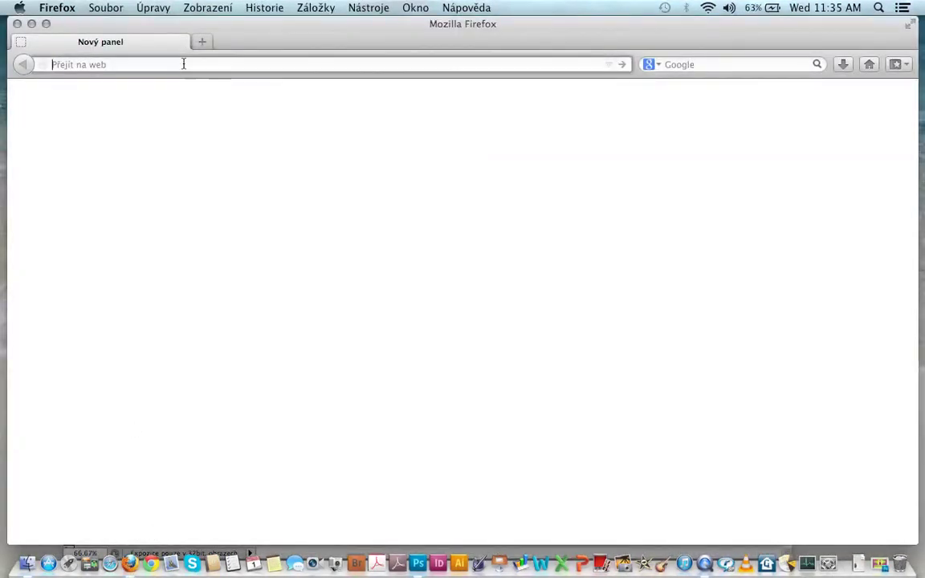
pyautogui.write('colorschemedesigner.com')
pyautogui.press('Return')
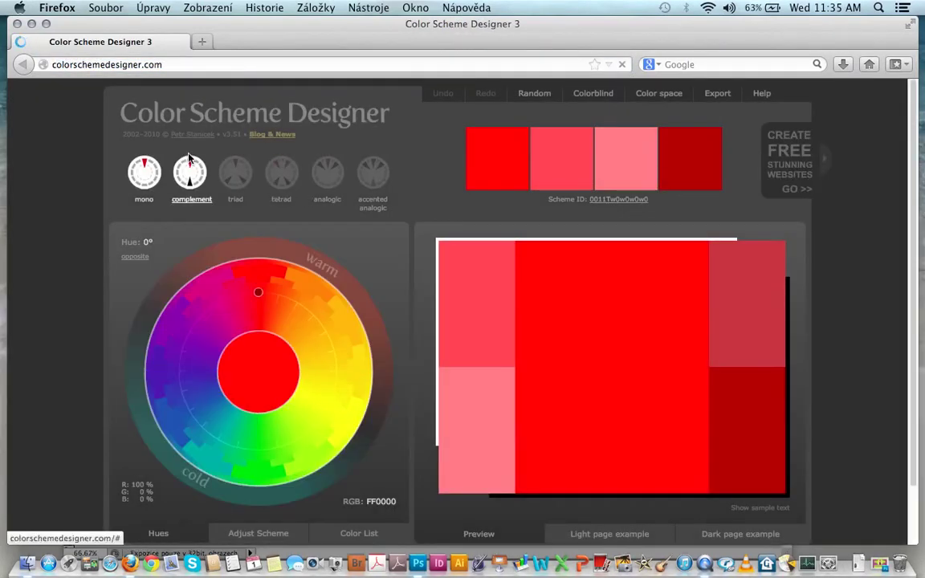
# Build a complementary magenta/lime scheme at hue 315° and copy the lime value CCF600
pyautogui.click(187, 167)
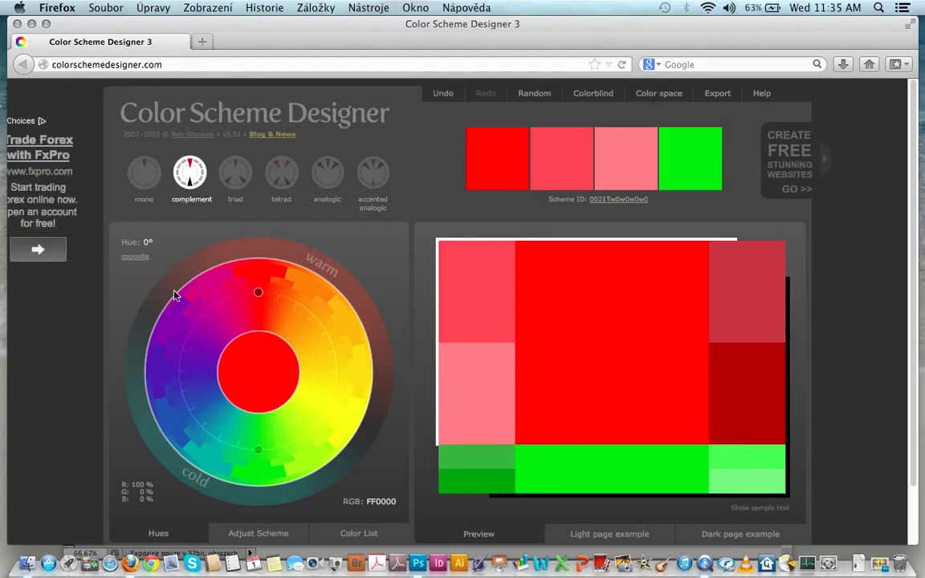
pyautogui.moveTo(178, 321)
pyautogui.mouseDown()
pyautogui.moveTo(190, 326)
pyautogui.moveTo(195, 315)
pyautogui.moveTo(182, 325)
pyautogui.moveTo(188, 319)
pyautogui.mouseUp()
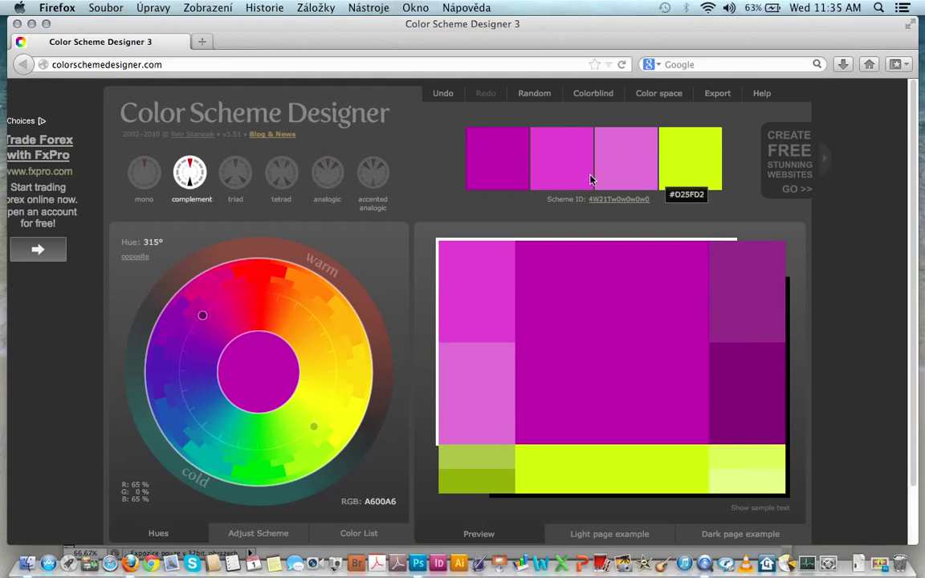
pyautogui.click(364, 532)
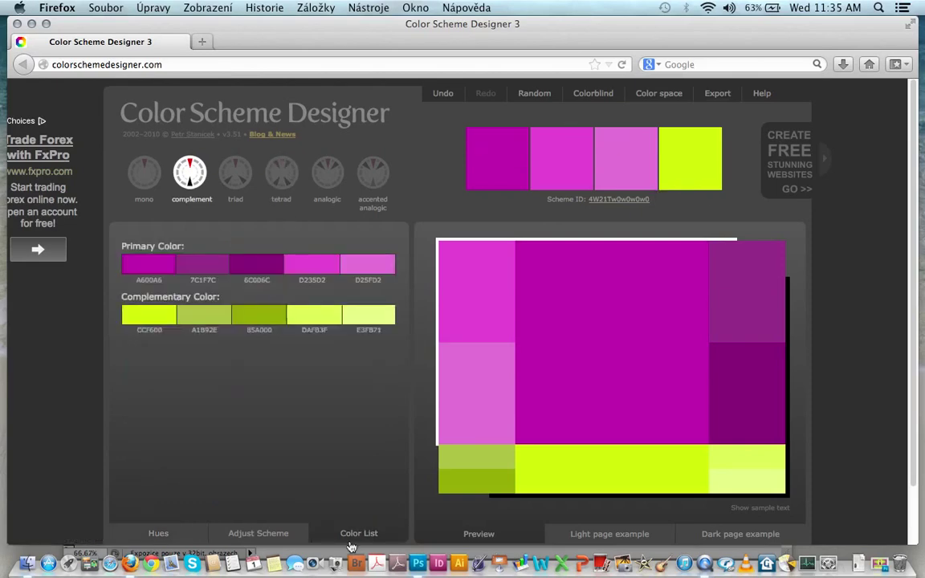
pyautogui.doubleClick(146, 328)
pyautogui.press('super+c')
pyautogui.click(417, 563)
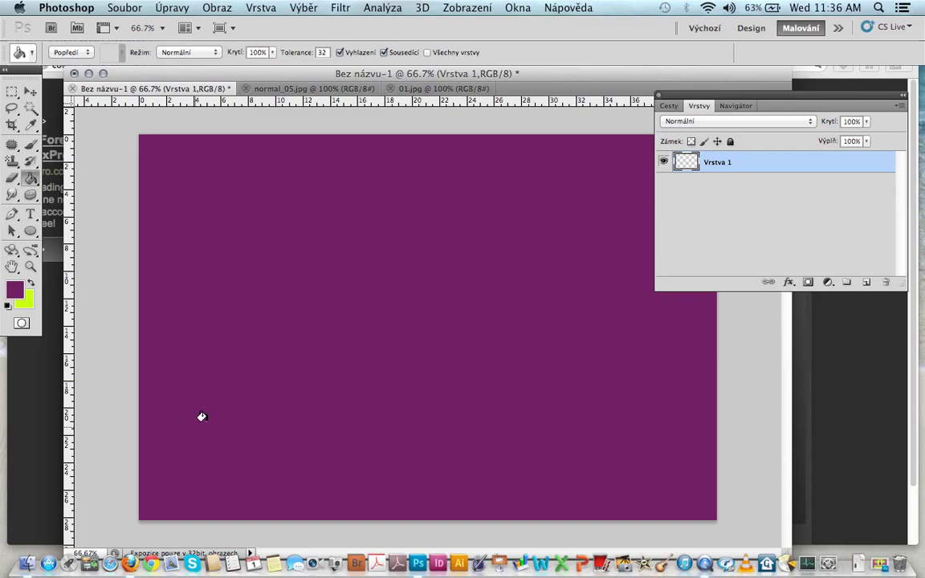
# Create a new document, Bez názvu-2, with a width of 1000
pyautogui.click(110, 6)
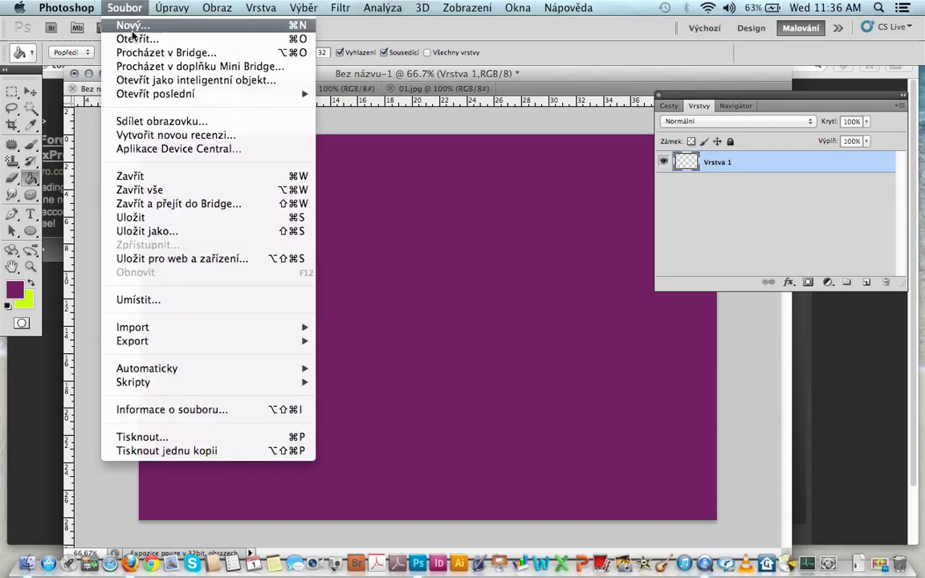
pyautogui.click(120, 22)
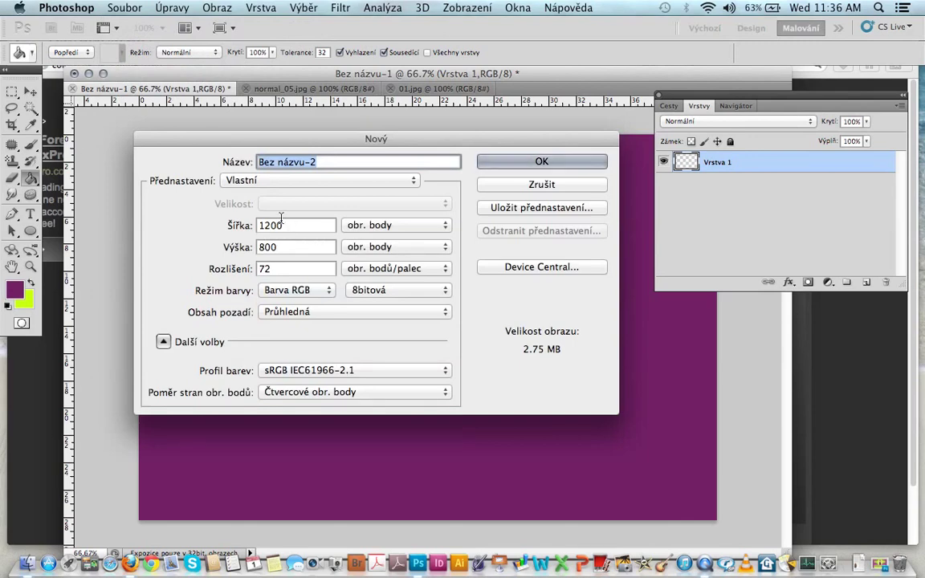
pyautogui.click(281, 220)
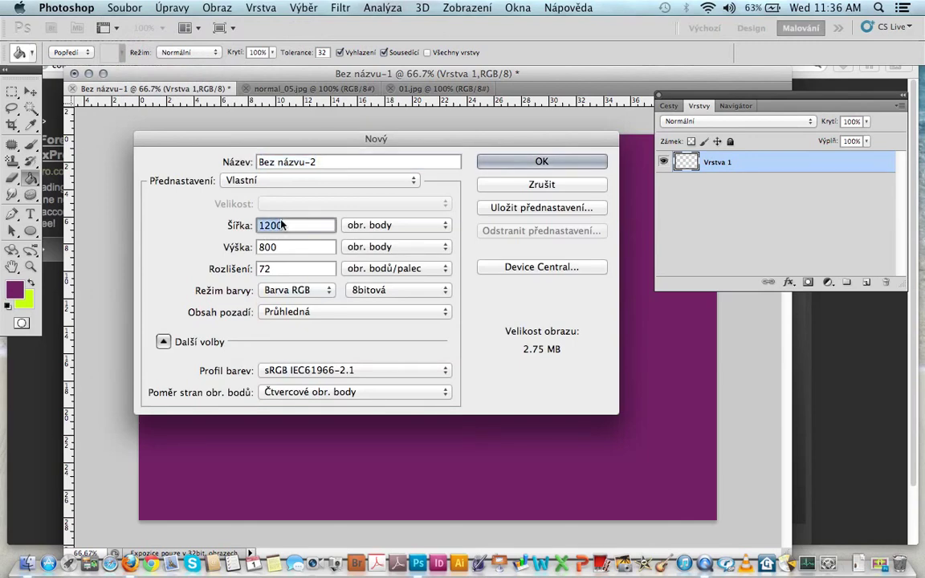
pyautogui.doubleClick(282, 225)
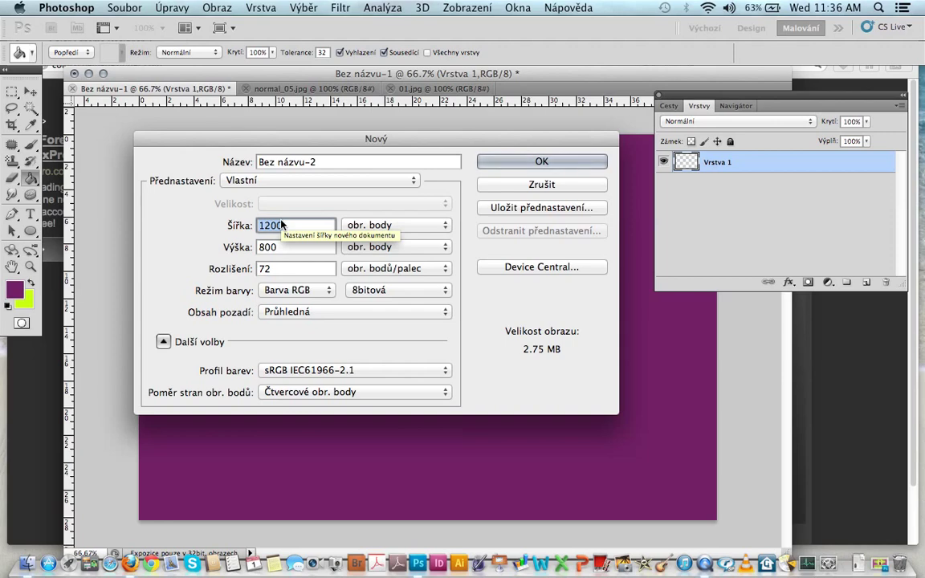
pyautogui.write('100')
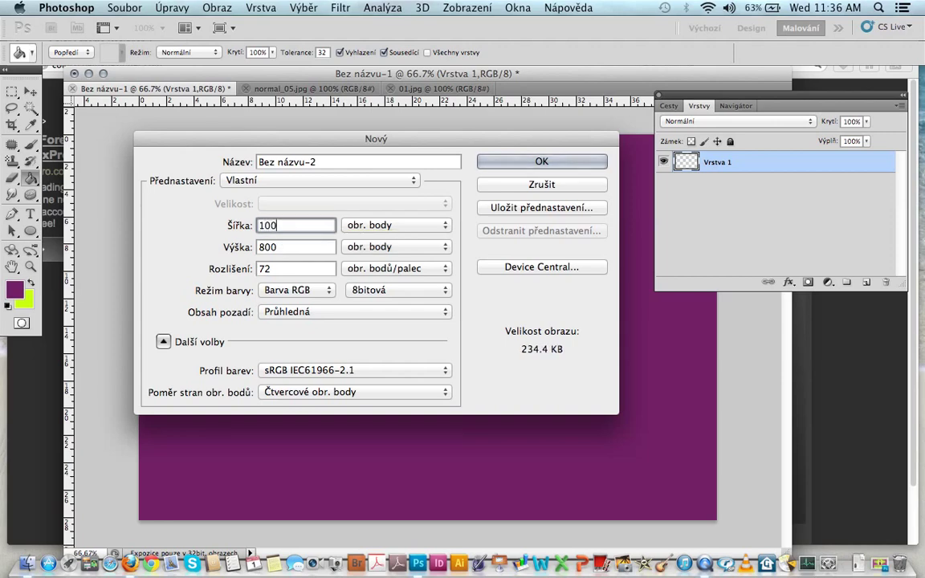
pyautogui.write('0')
pyautogui.press('Return')
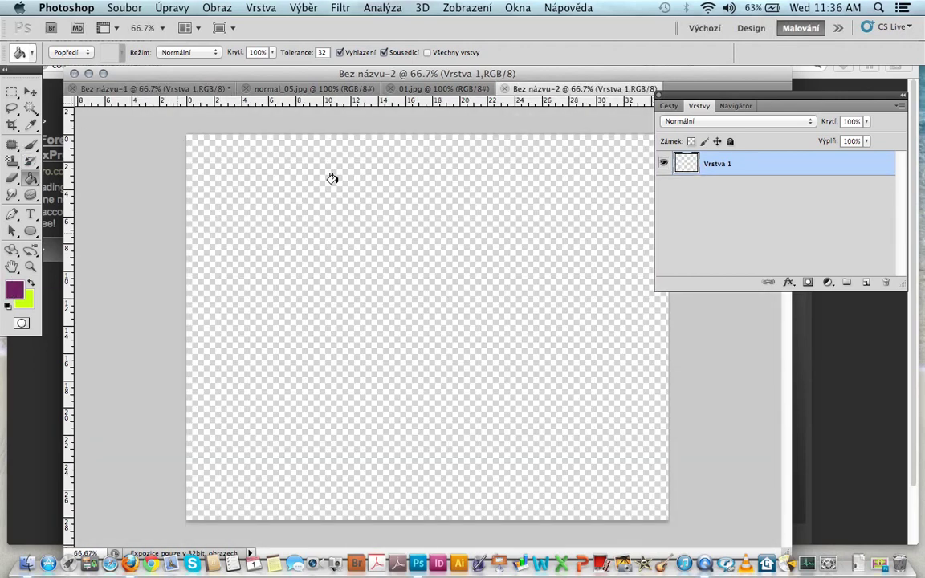
# Set the foreground colour to lime CCF600, replacing 752b68
pyautogui.click(43, 468)
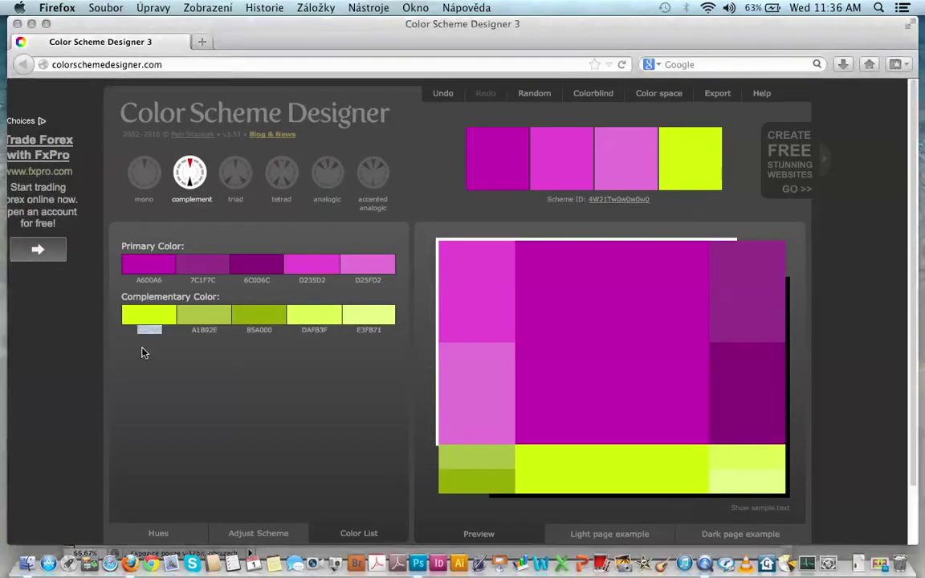
pyautogui.click(417, 564)
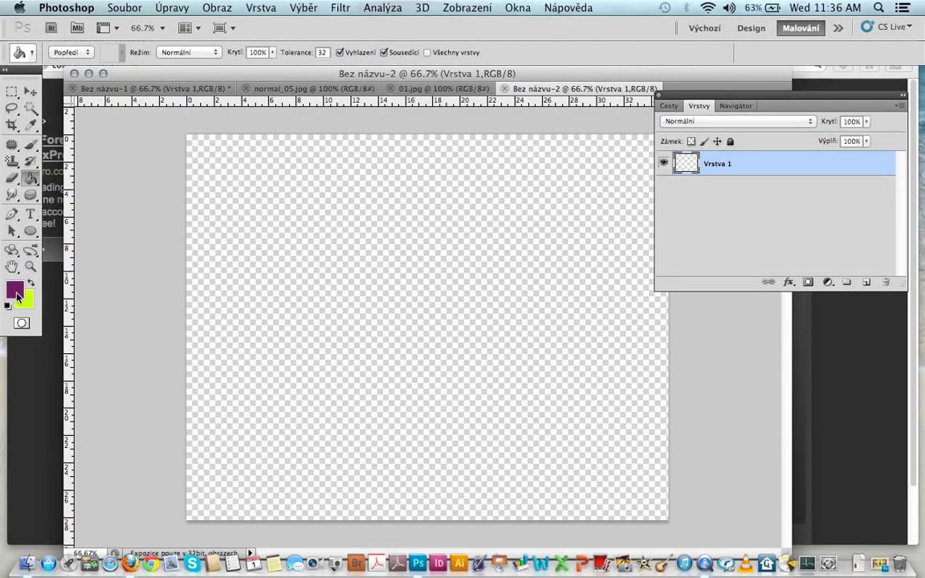
pyautogui.click(16, 294)
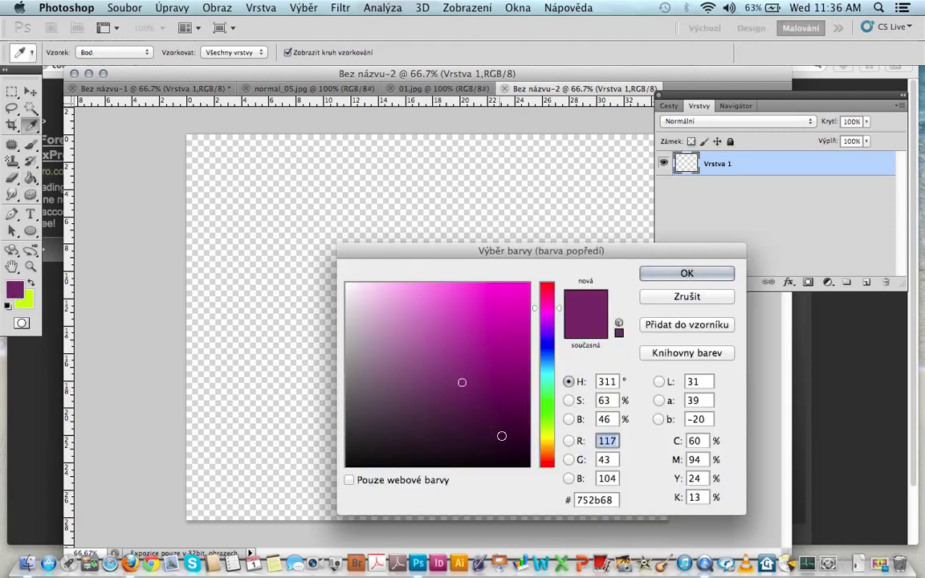
pyautogui.click(596, 500)
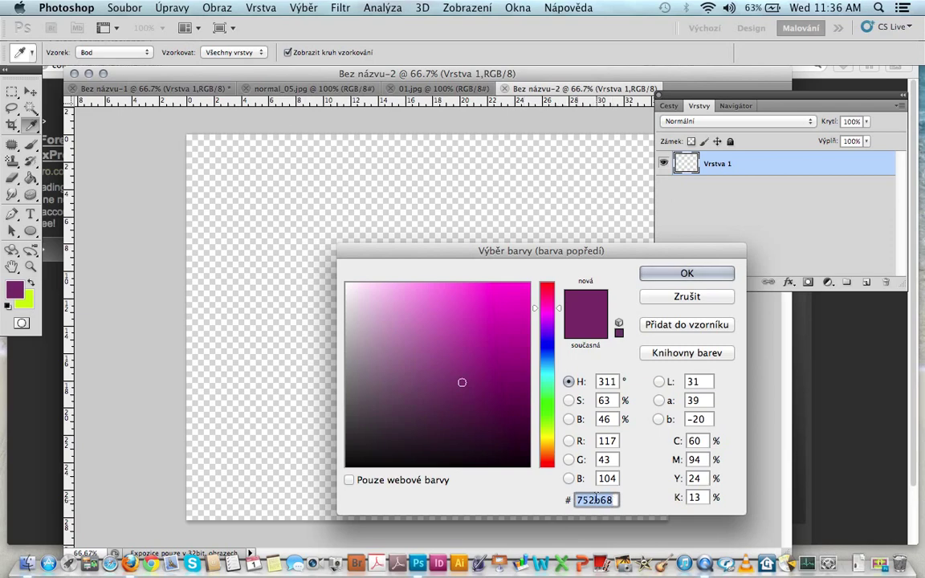
pyautogui.write('CCF600')
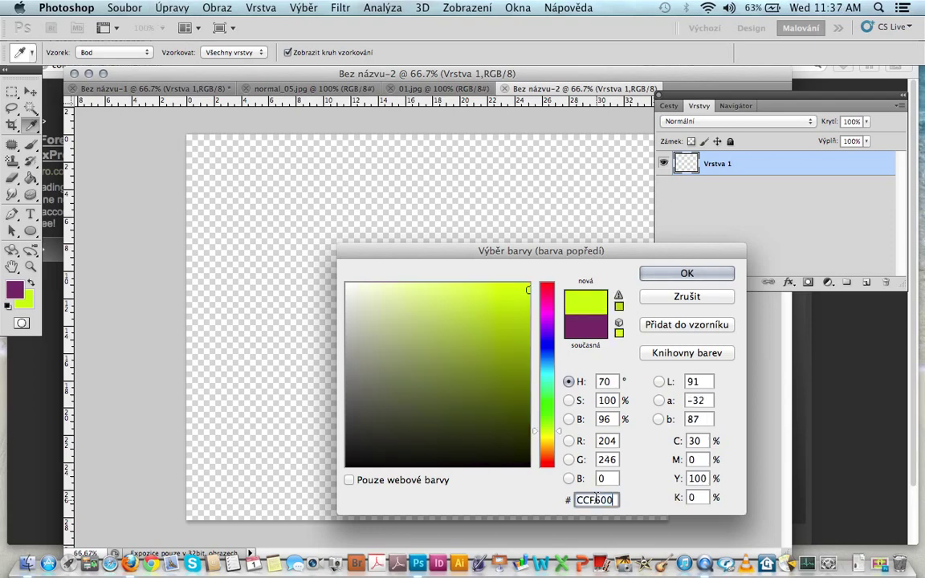
pyautogui.press('Return')
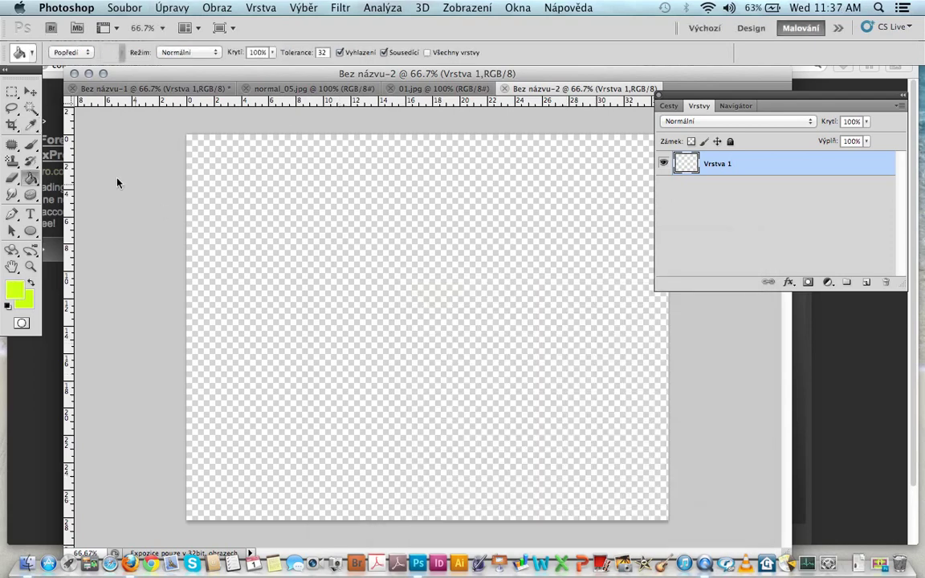
# Fill Bez názvu-2 with lime and paste it into the purple document as Vrstva 2
pyautogui.click(193, 200)
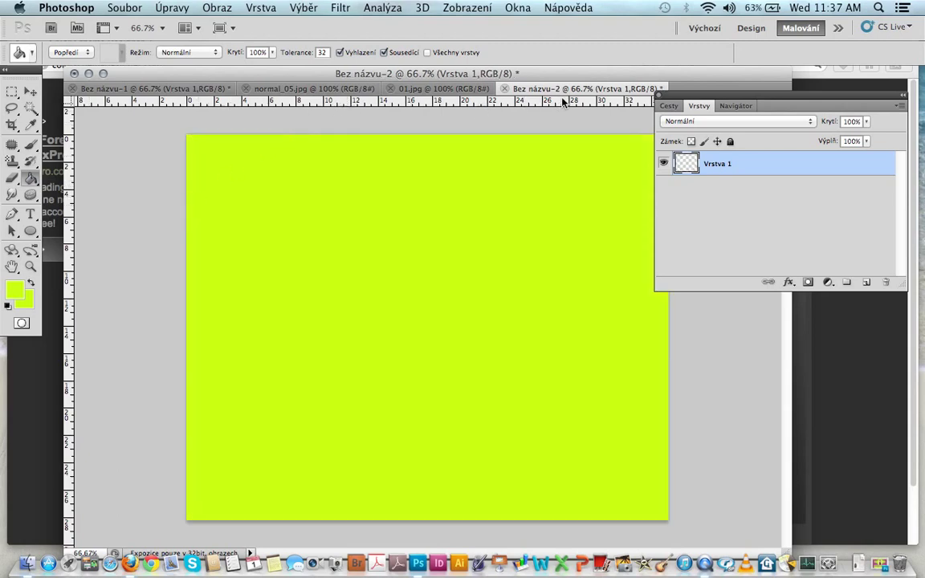
pyautogui.click(12, 91)
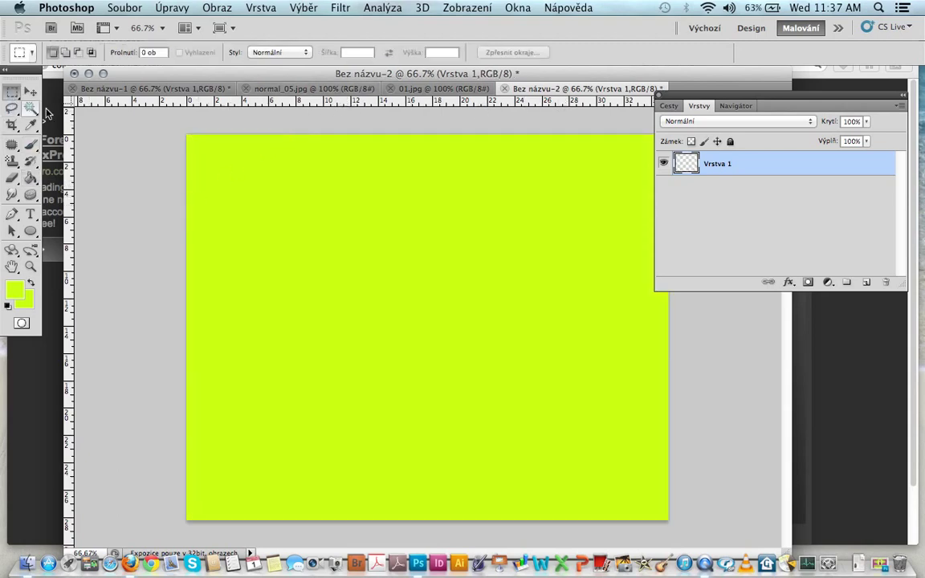
pyautogui.moveTo(336, 237); pyautogui.dragTo(492, 355)
pyautogui.moveTo(606, 494); pyautogui.dragTo(670, 523)
pyautogui.hotkey('ctrl', 'a')
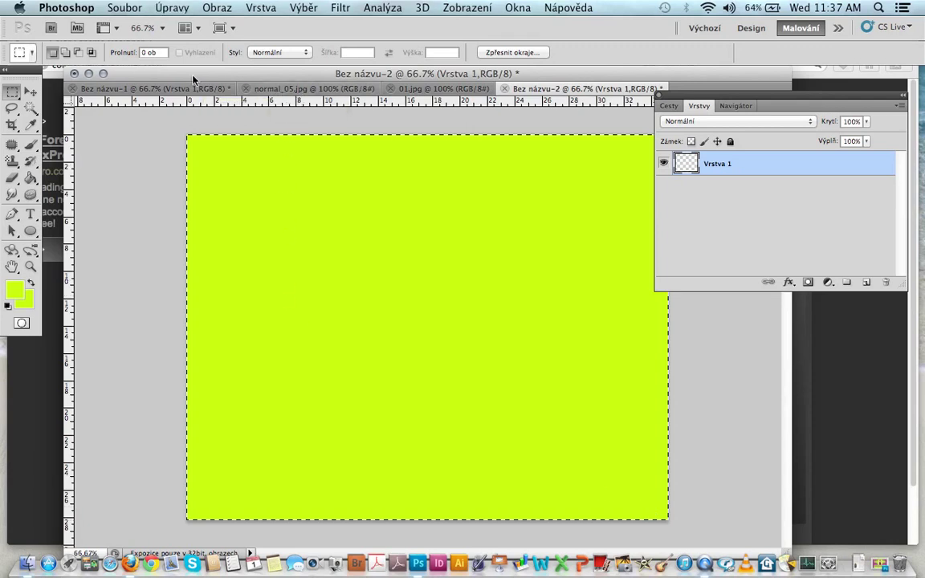
pyautogui.click(153, 88)
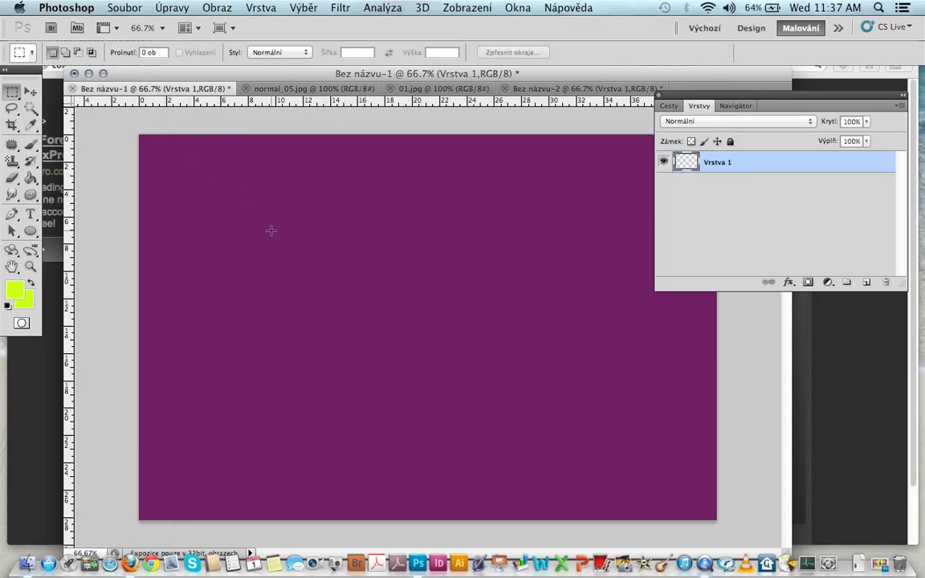
pyautogui.hotkey('ctrl', 'v')
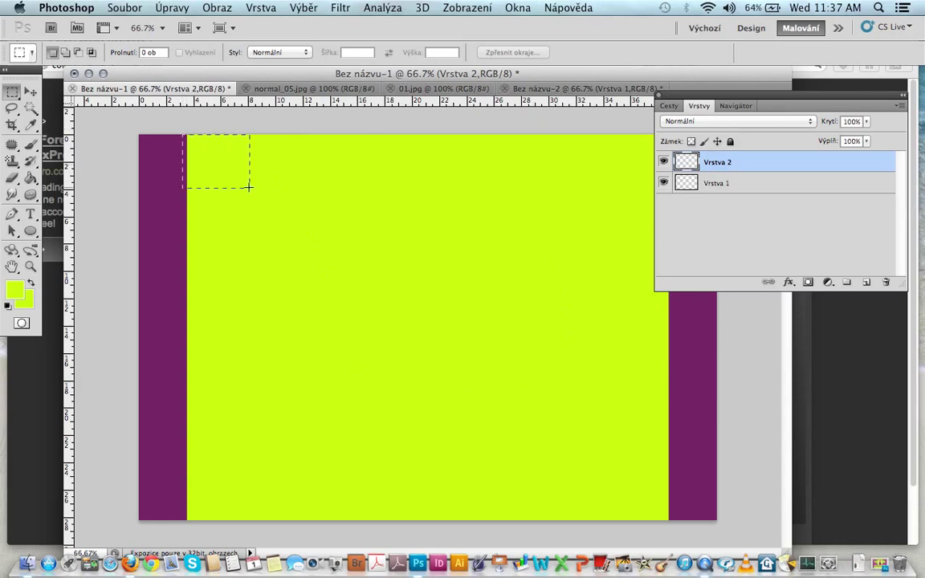
# Delete the upper lime area and cut a narrow gap, leaving two lime blocks at the bottom
pyautogui.moveTo(249, 187)
pyautogui.mouseDown()
pyautogui.moveTo(598, 342)
pyautogui.moveTo(650, 387)
pyautogui.moveTo(681, 446)
pyautogui.moveTo(682, 436)
pyautogui.mouseUp()
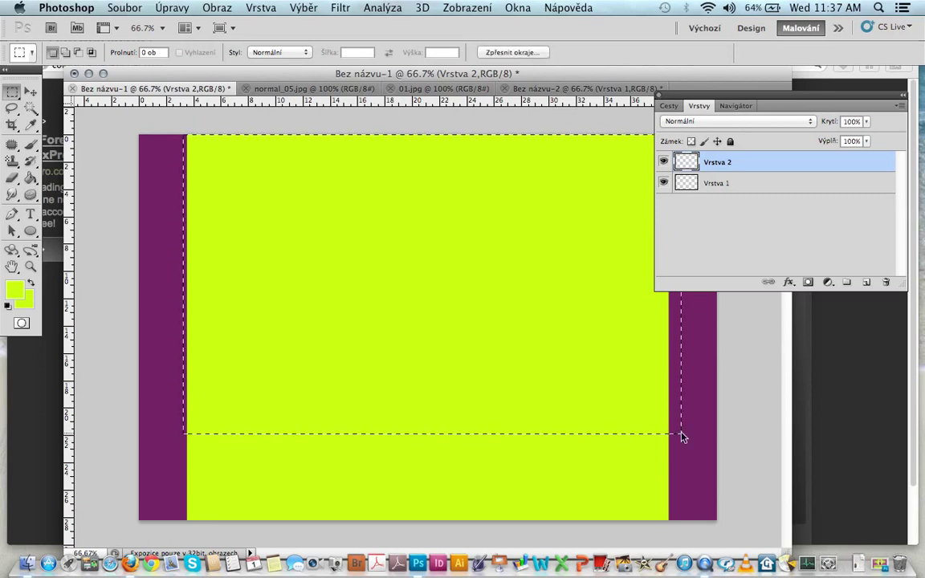
pyautogui.press('Delete')
pyautogui.press('super+d')
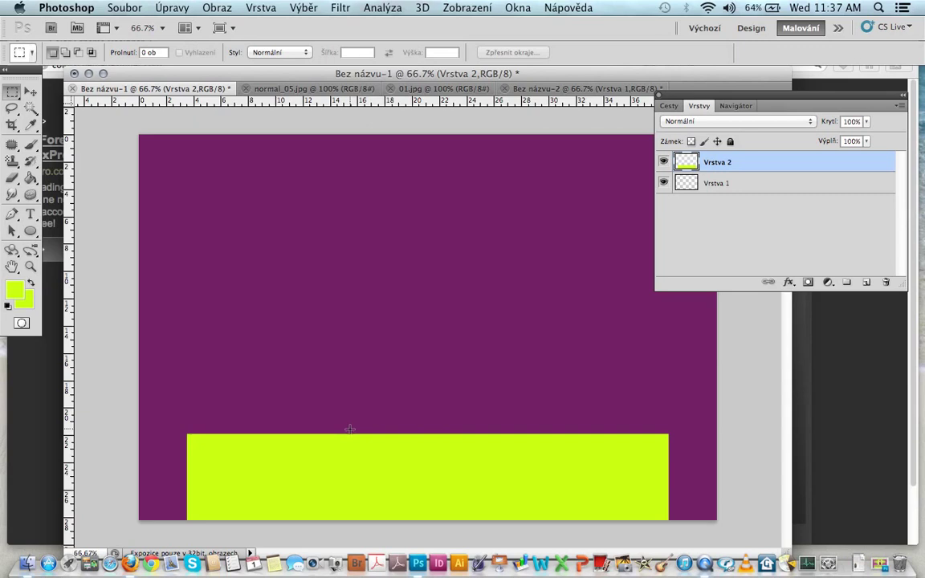
pyautogui.moveTo(349, 429); pyautogui.dragTo(357, 524)
pyautogui.moveTo(356, 533); pyautogui.dragTo(356, 538)
pyautogui.press('Delete')
pyautogui.click(349, 469)
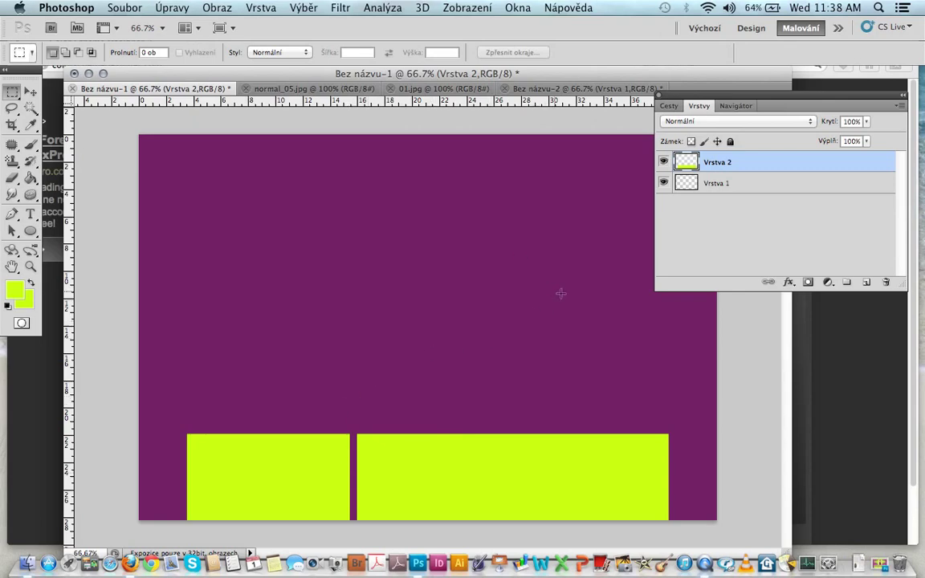
pyautogui.click(880, 568)
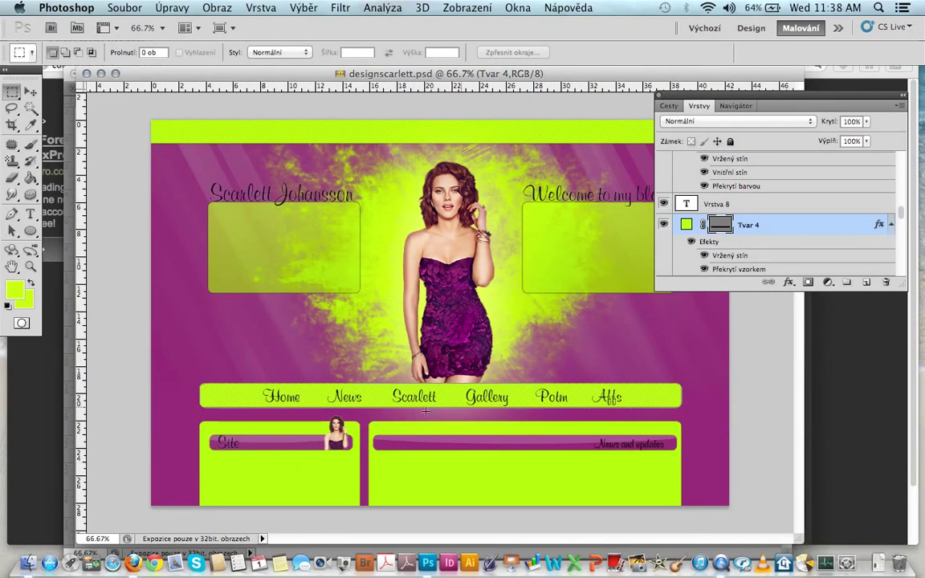
# Minimize the reference design, add empty layer Vrstva 3, and drag out a vertical guide
pyautogui.click(100, 73)
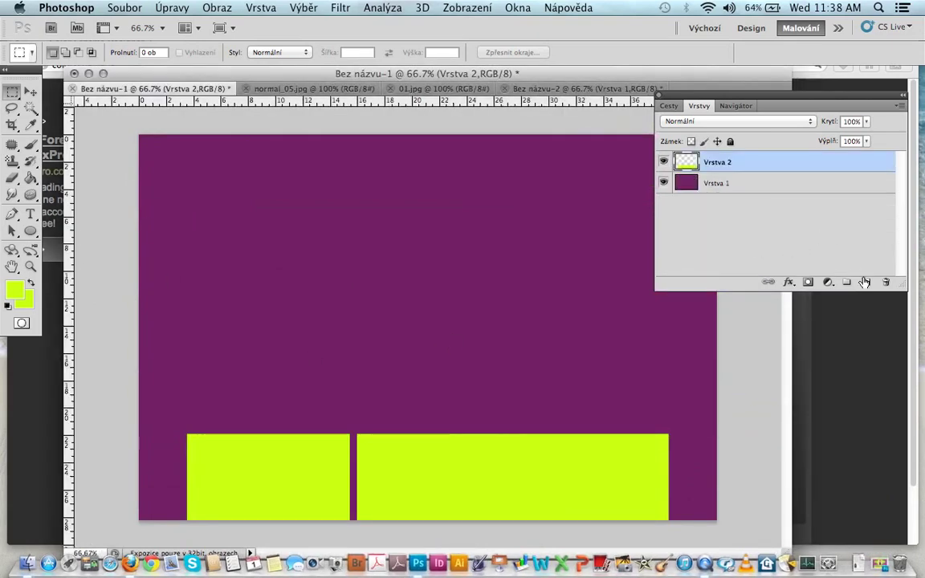
pyautogui.click(866, 283)
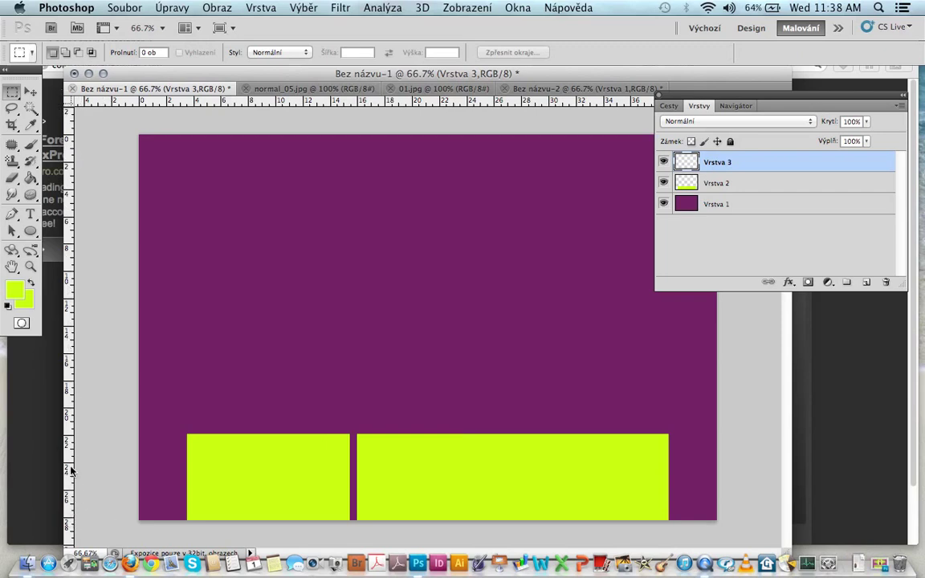
pyautogui.moveTo(74, 472); pyautogui.dragTo(150, 467)
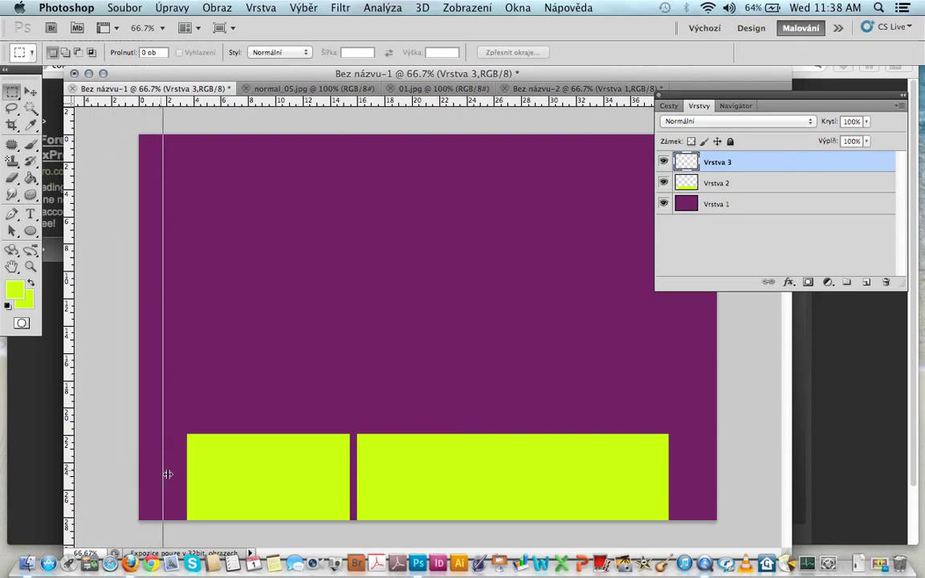
# Place vertical guides at the left lime block's edges and a horizontal guide along the blocks' top
pyautogui.moveTo(151, 466); pyautogui.dragTo(187, 482)
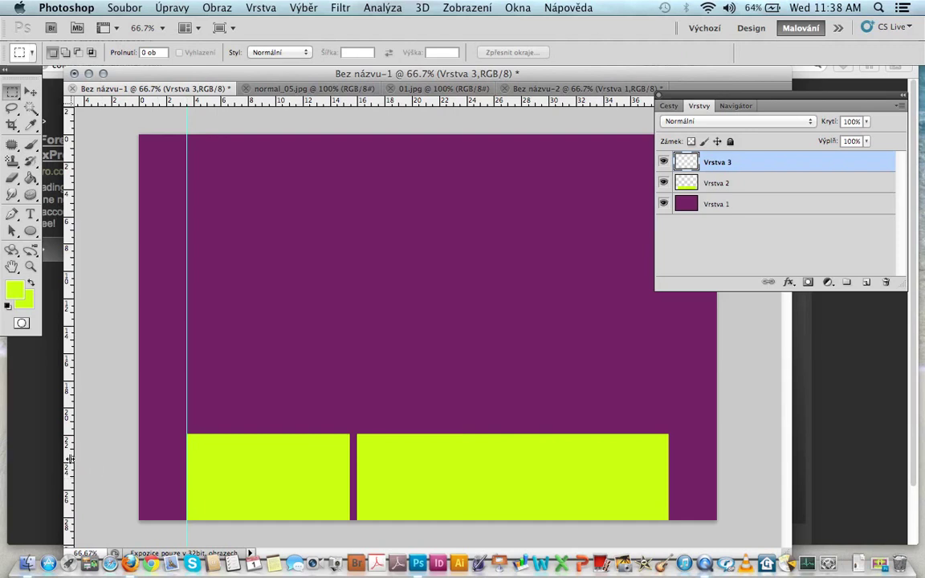
pyautogui.moveTo(70, 459); pyautogui.dragTo(348, 502)
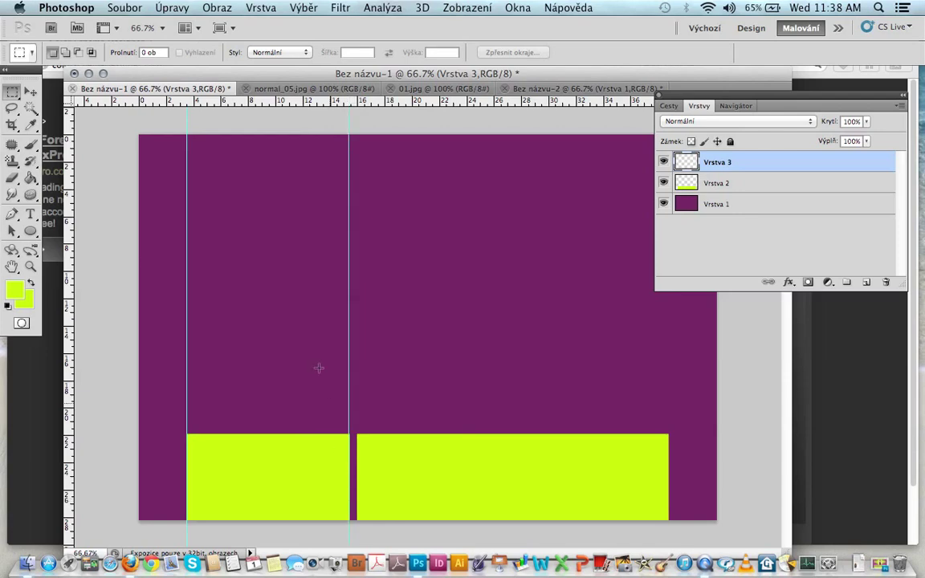
pyautogui.click(172, 7)
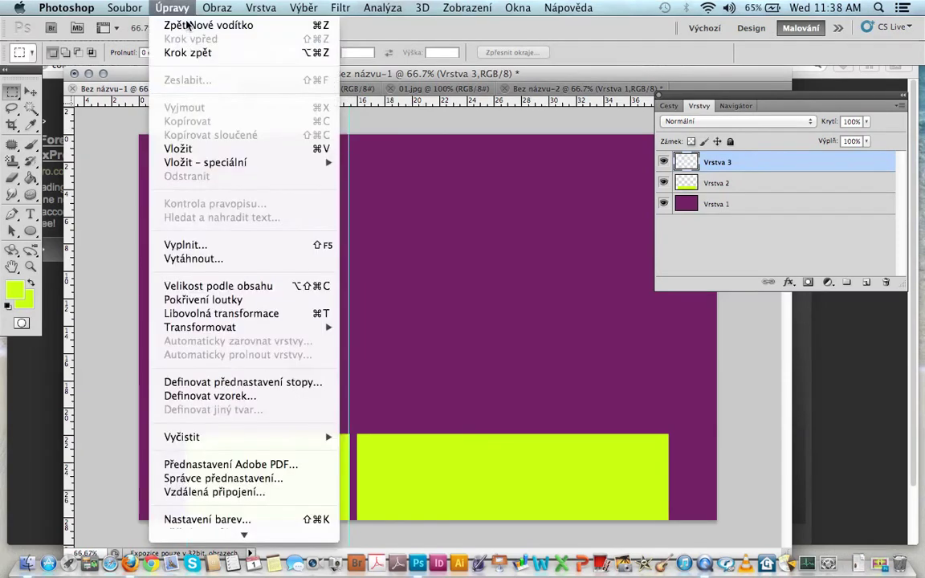
pyautogui.click(120, 23)
pyautogui.moveTo(237, 353); pyautogui.dragTo(350, 384)
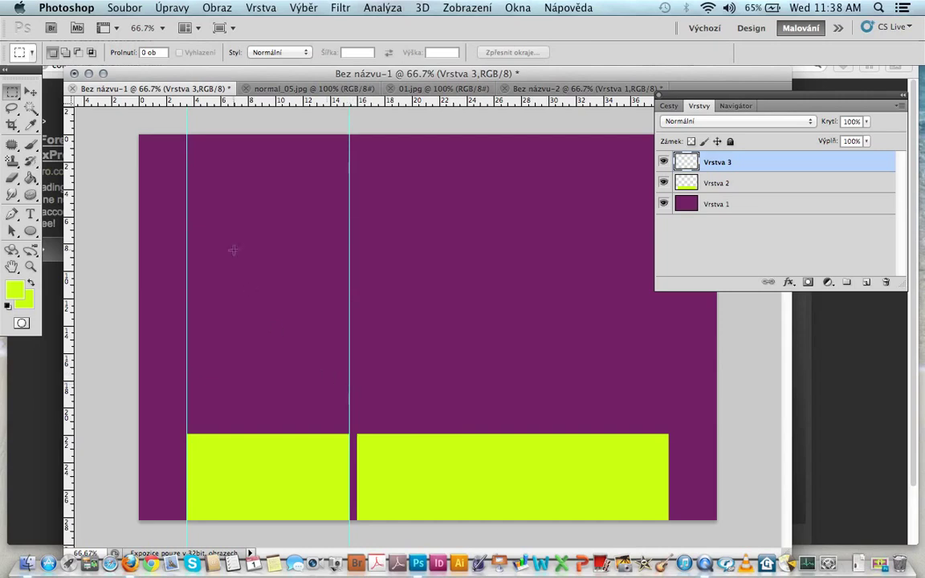
pyautogui.moveTo(276, 138); pyautogui.dragTo(283, 434)
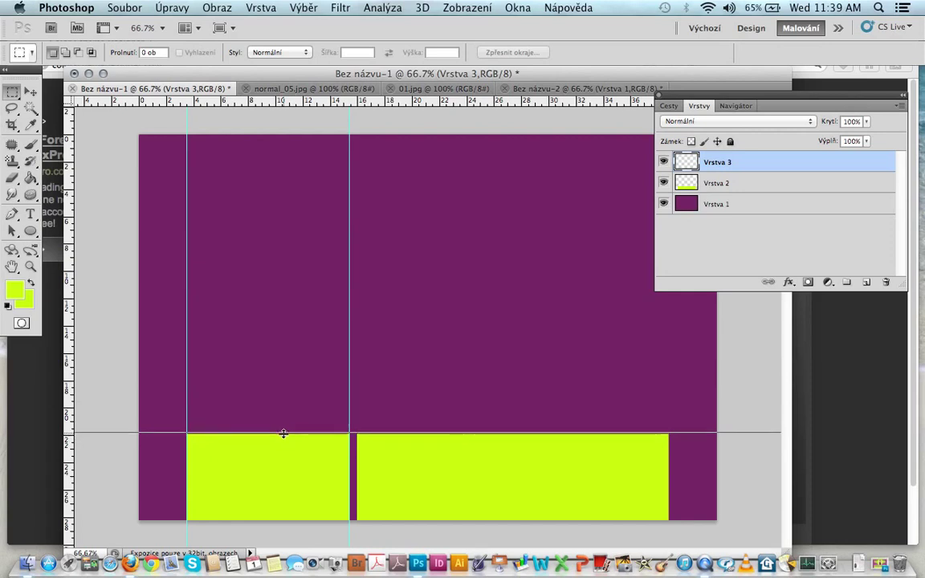
pyautogui.moveTo(283, 433); pyautogui.dragTo(284, 434)
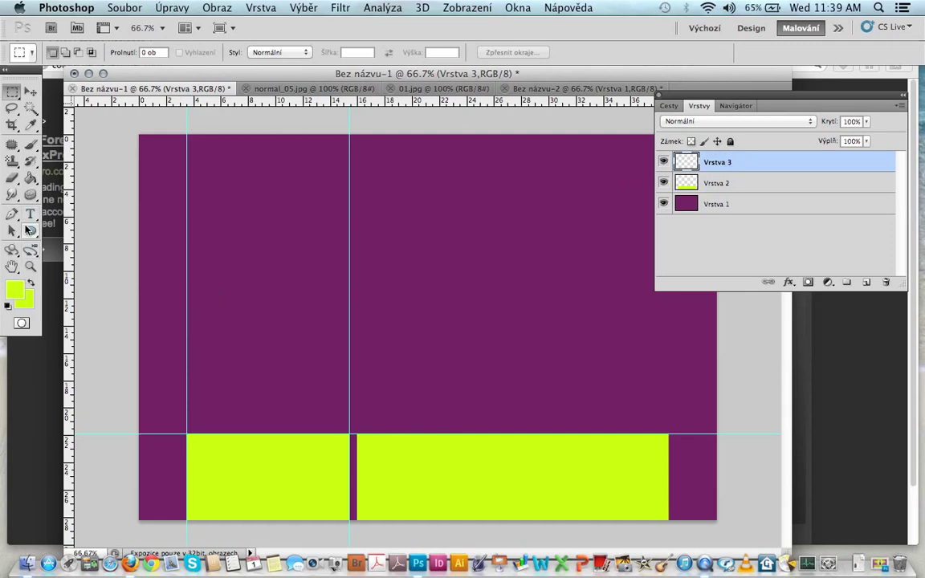
# Select the Rounded Rectangle tool with a lime fill colour
pyautogui.click(30, 232)
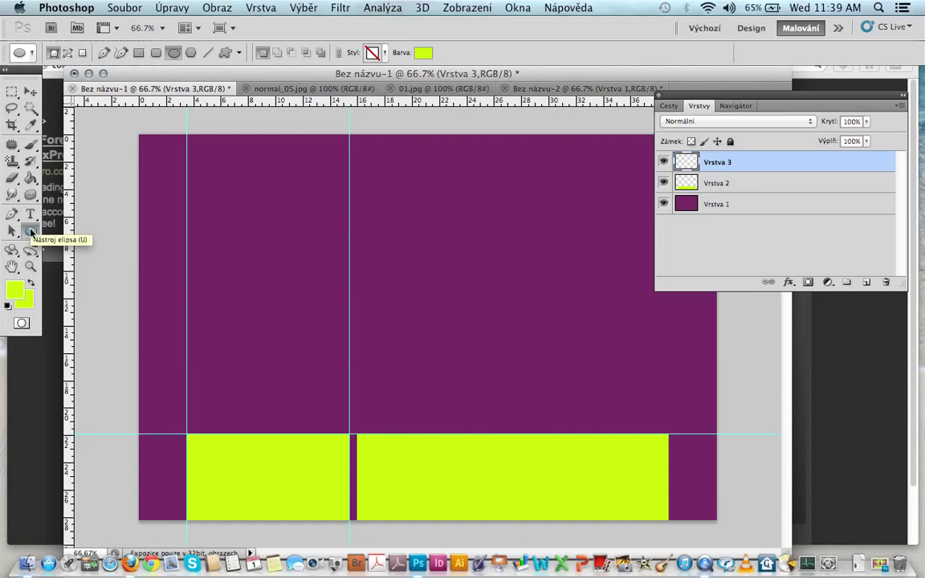
pyautogui.click(157, 53)
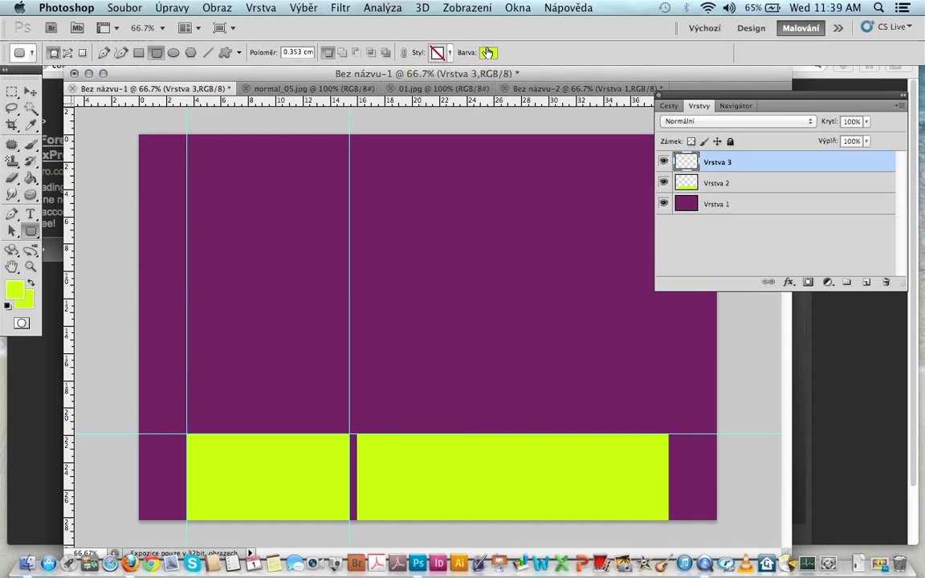
pyautogui.click(487, 52)
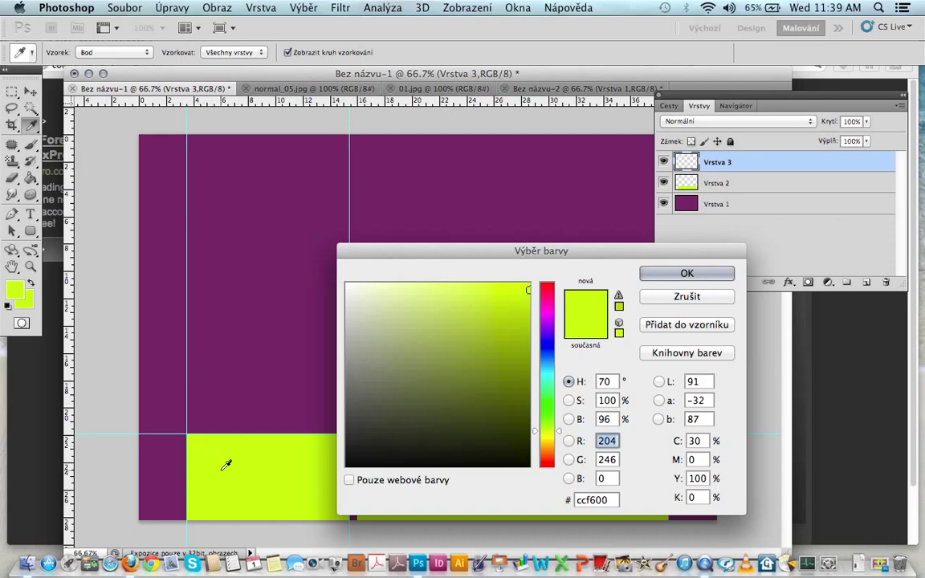
pyautogui.press('u')
pyautogui.press('Return')
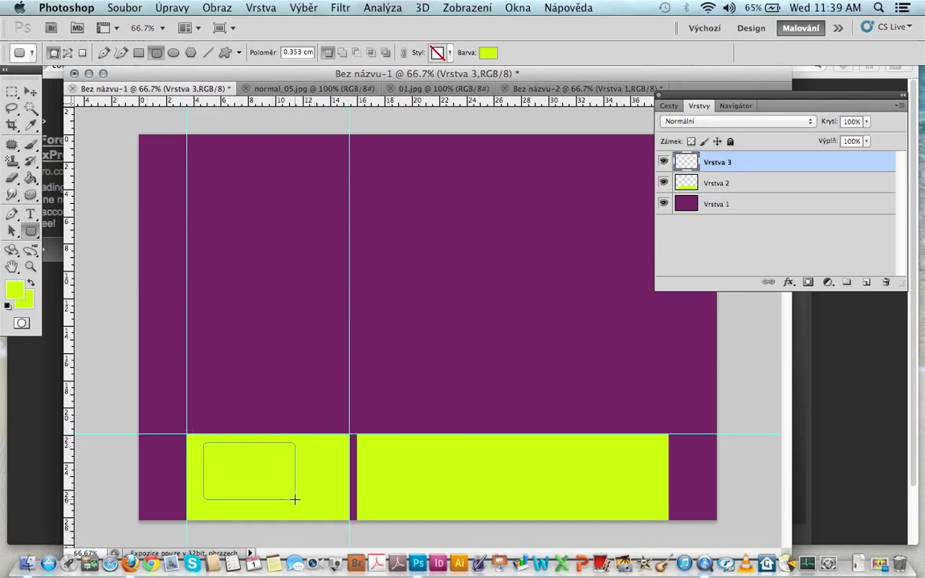
# Draw a trial rounded panel, undo it, and toggle View > Snap
pyautogui.moveTo(235, 465); pyautogui.dragTo(296, 499)
pyautogui.click(170, 8)
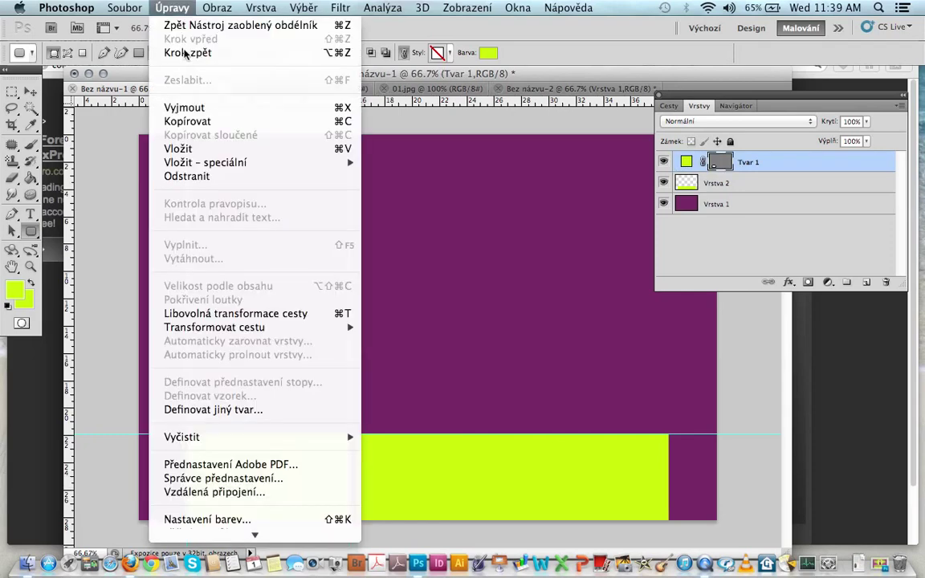
pyautogui.click(204, 53)
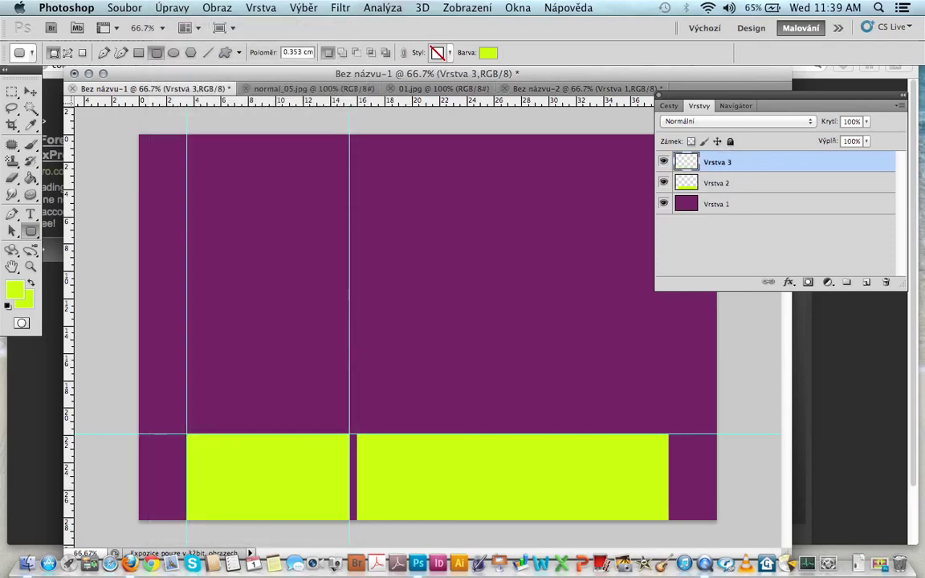
pyautogui.click(457, 8)
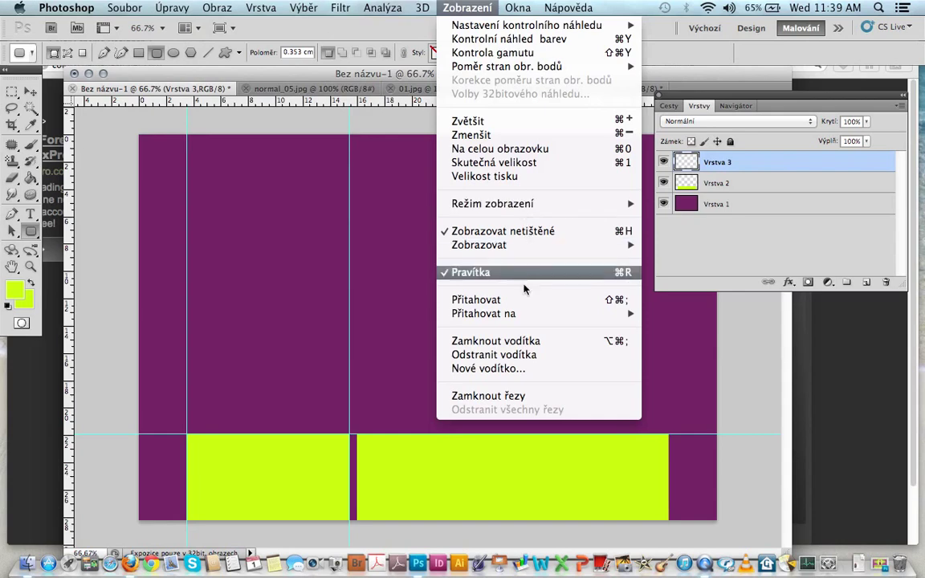
pyautogui.click(464, 302)
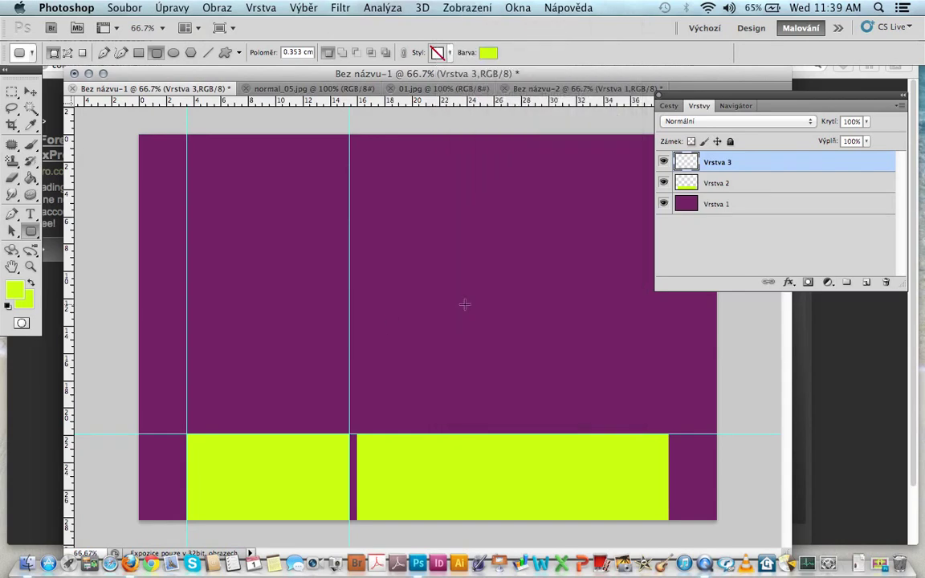
# Draw two rounded lime panels side by side over the bottom band, using new guides
pyautogui.moveTo(193, 437)
pyautogui.mouseDown()
pyautogui.moveTo(249, 484)
pyautogui.moveTo(349, 531)
pyautogui.mouseUp()
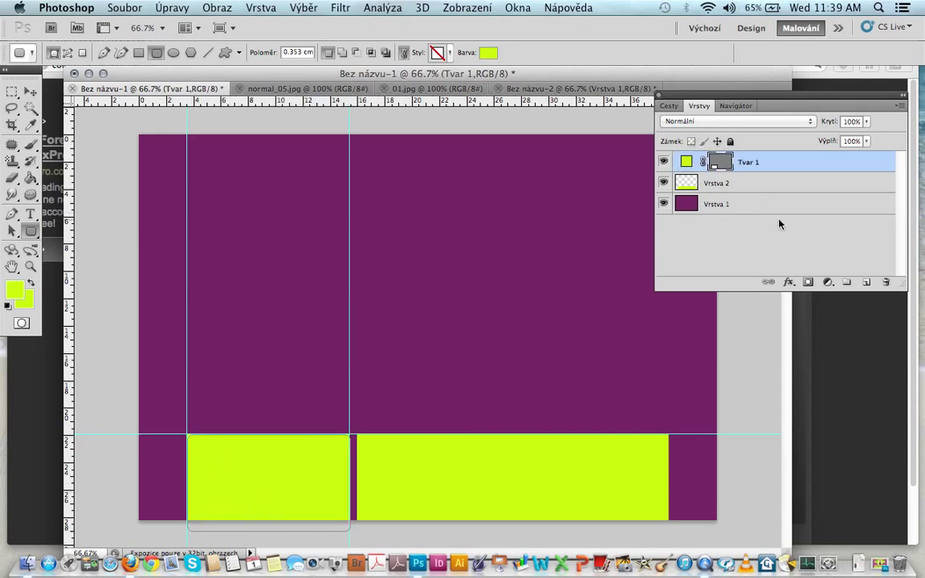
pyautogui.click(866, 283)
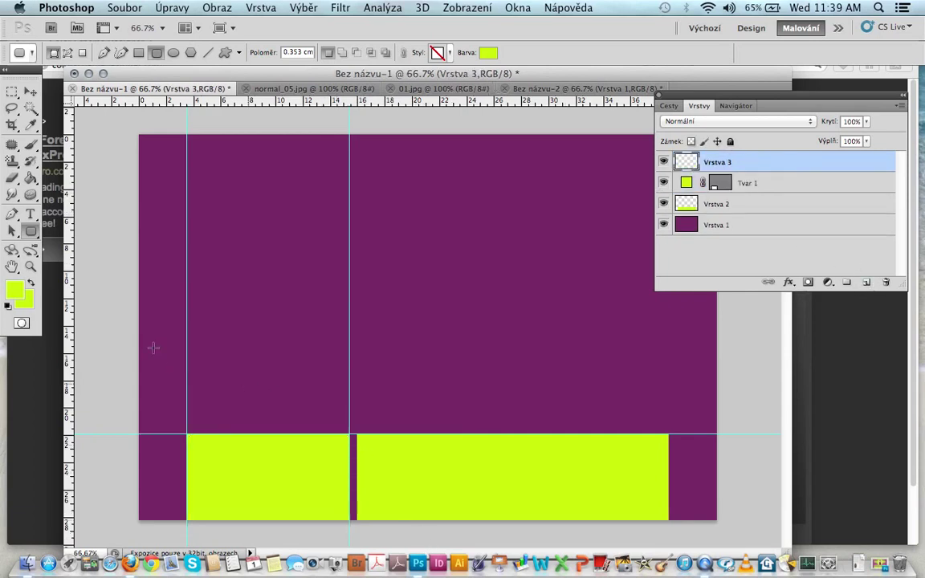
pyautogui.moveTo(72, 432); pyautogui.dragTo(357, 471)
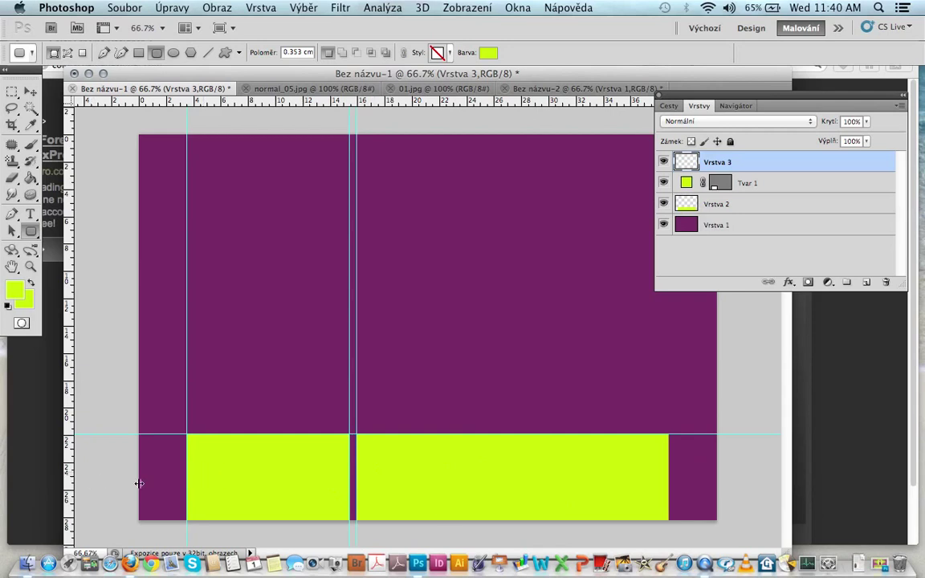
pyautogui.moveTo(139, 483); pyautogui.dragTo(669, 536)
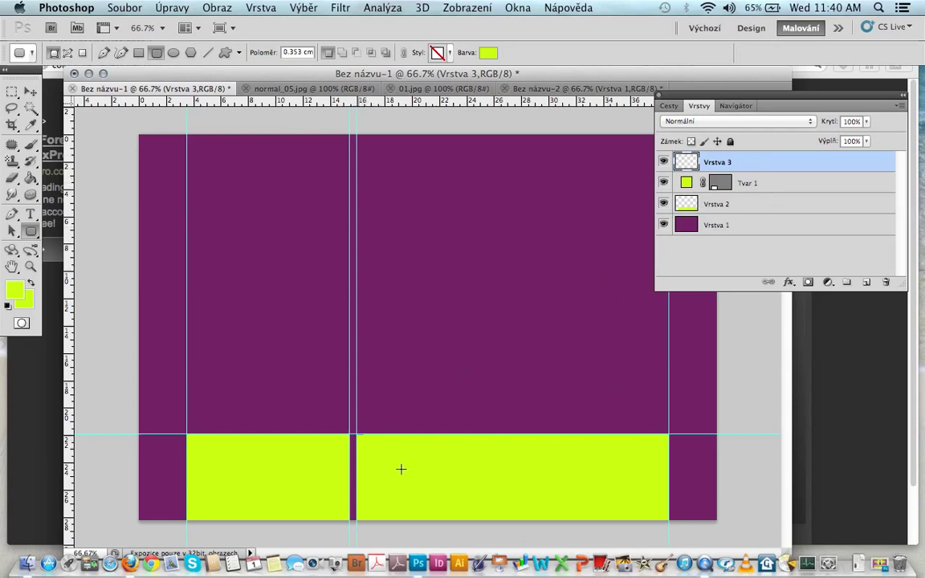
pyautogui.moveTo(357, 435); pyautogui.dragTo(644, 538)
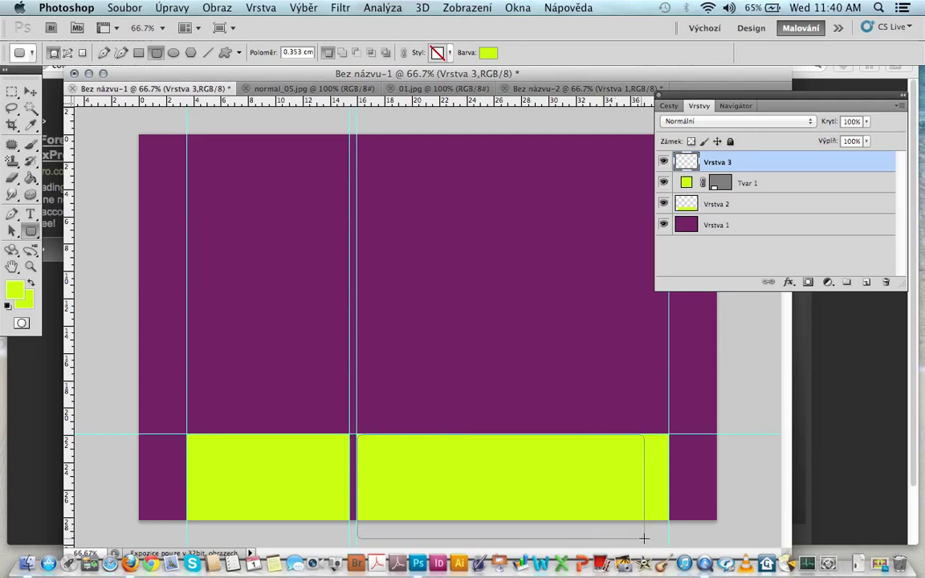
pyautogui.moveTo(644, 538); pyautogui.dragTo(667, 536)
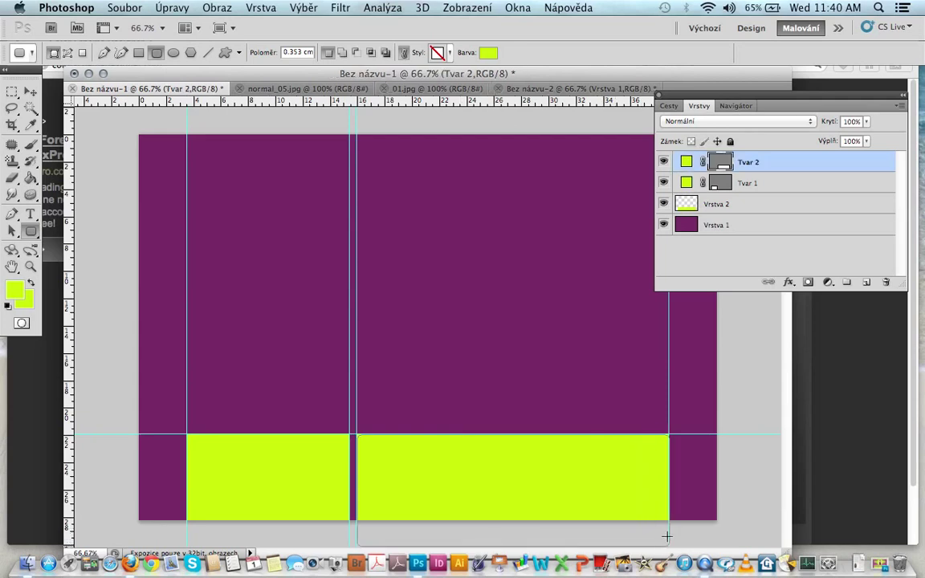
# Delete the flat lime layer Vrstva 2 and hide the guides
pyautogui.click(765, 211)
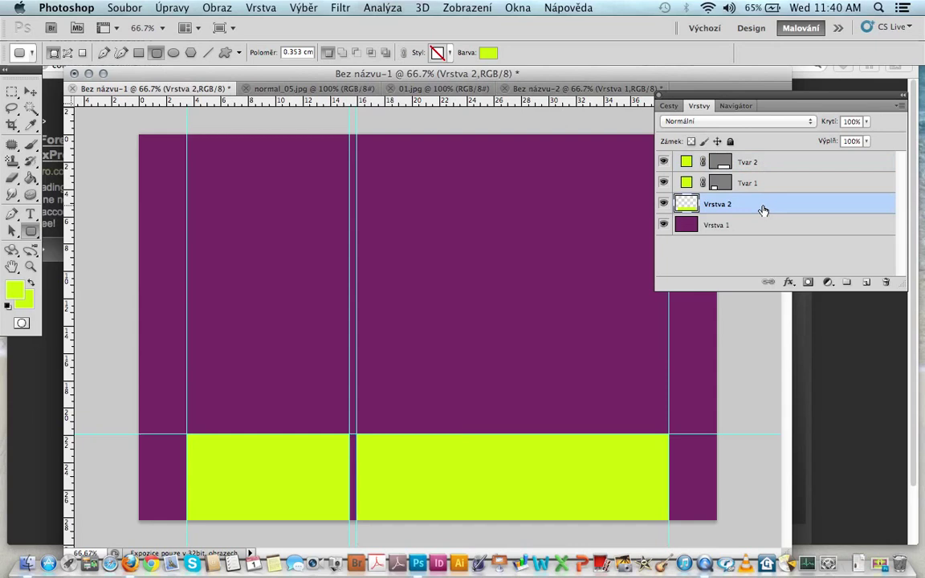
pyautogui.click(885, 283)
pyautogui.press('Return')
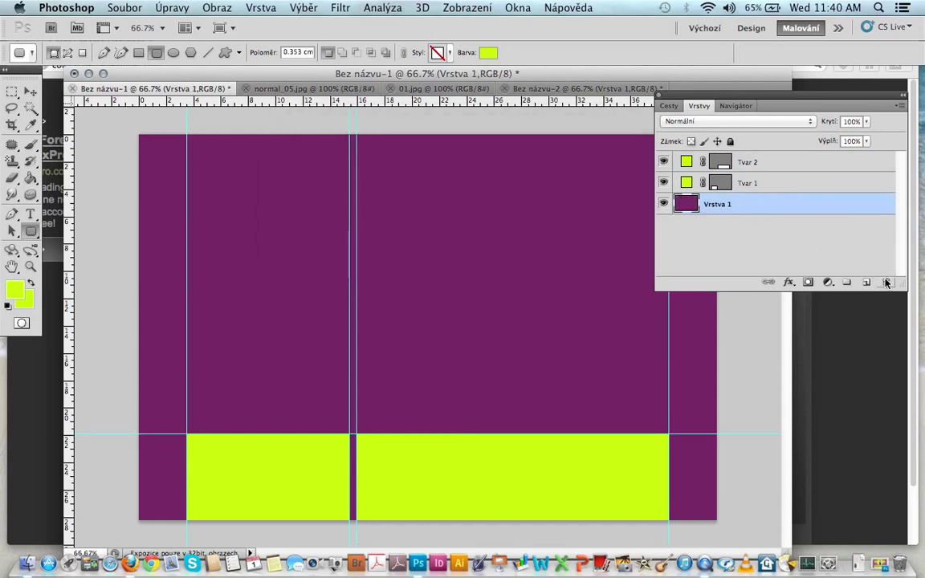
pyautogui.click(468, 8)
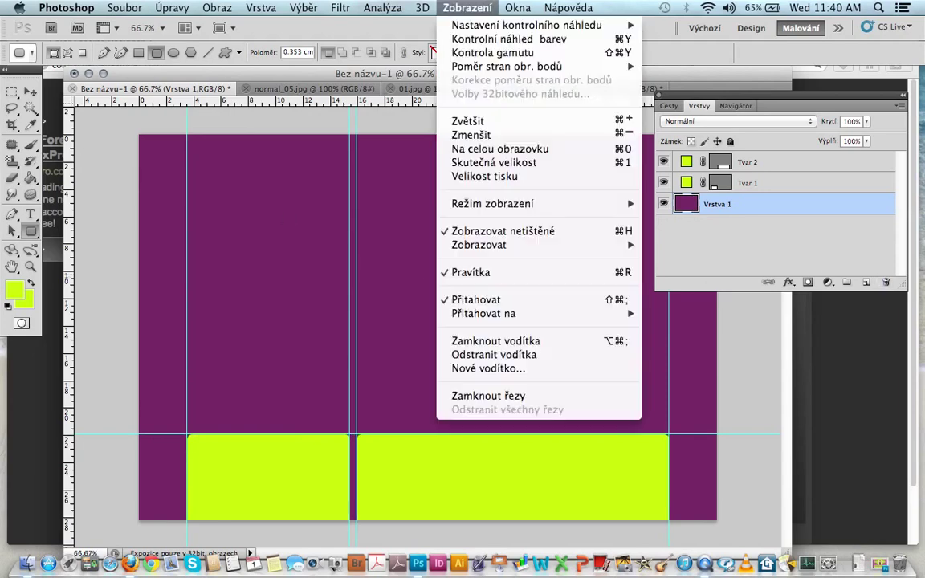
pyautogui.moveTo(480, 244)
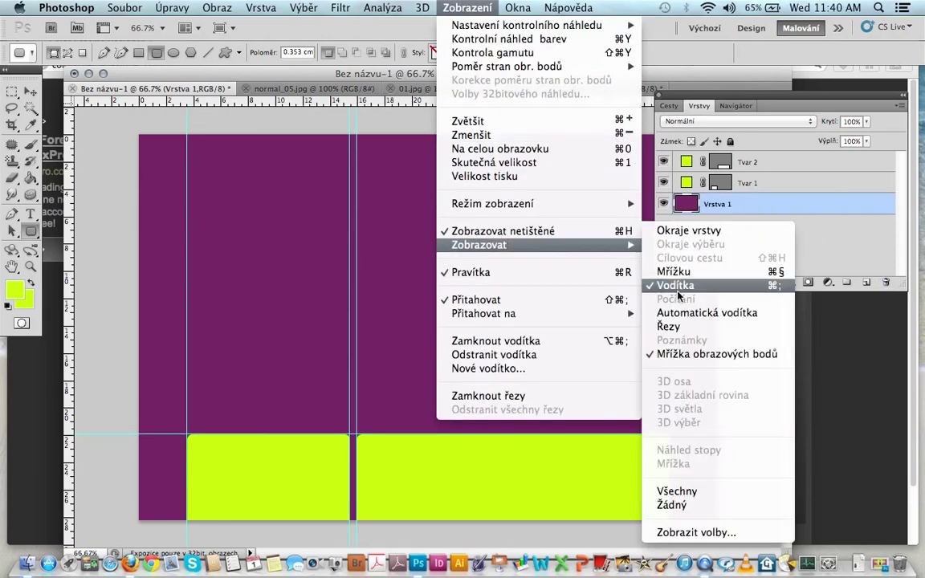
pyautogui.click(678, 287)
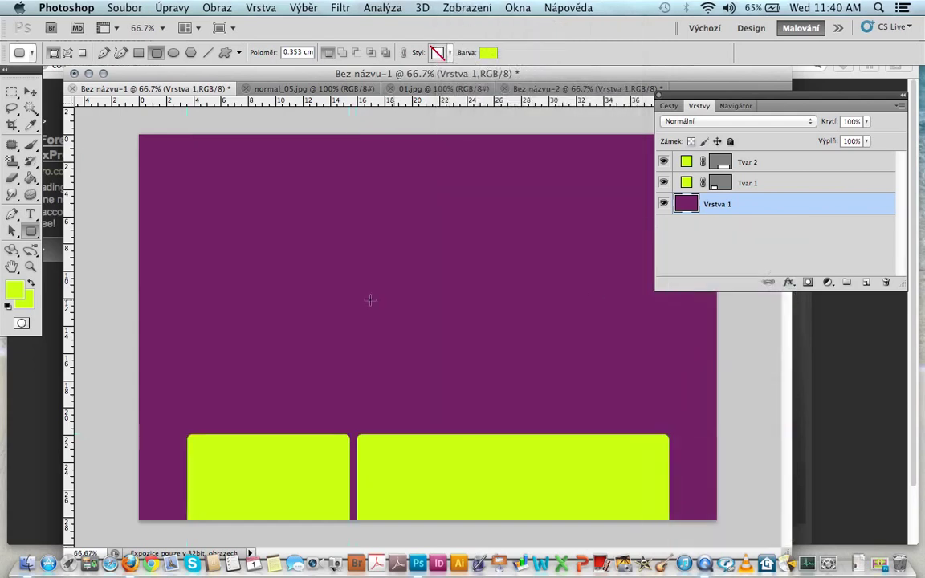
# Select the left panel layer Tvar 1 and add a Drop Shadow layer style
pyautogui.press('super+Tab')
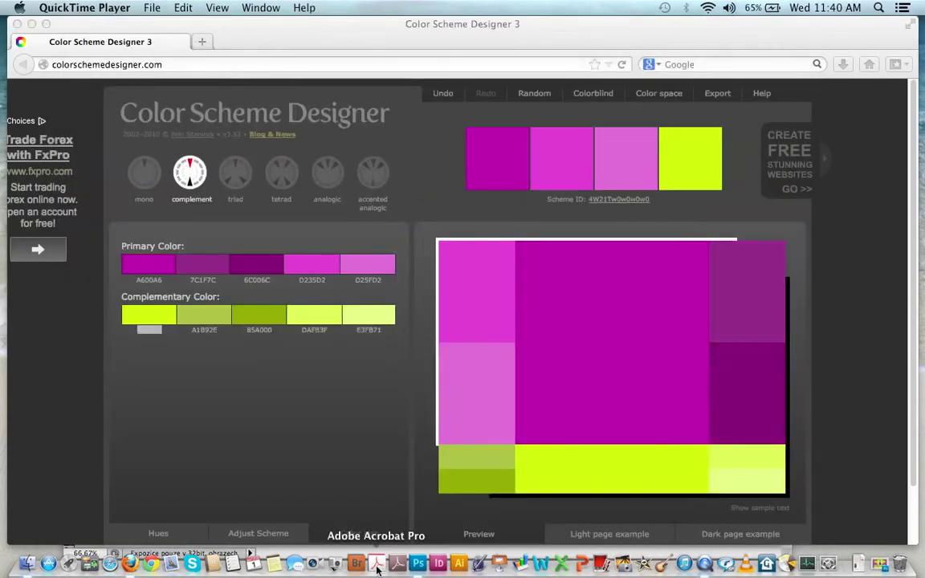
pyautogui.click(418, 564)
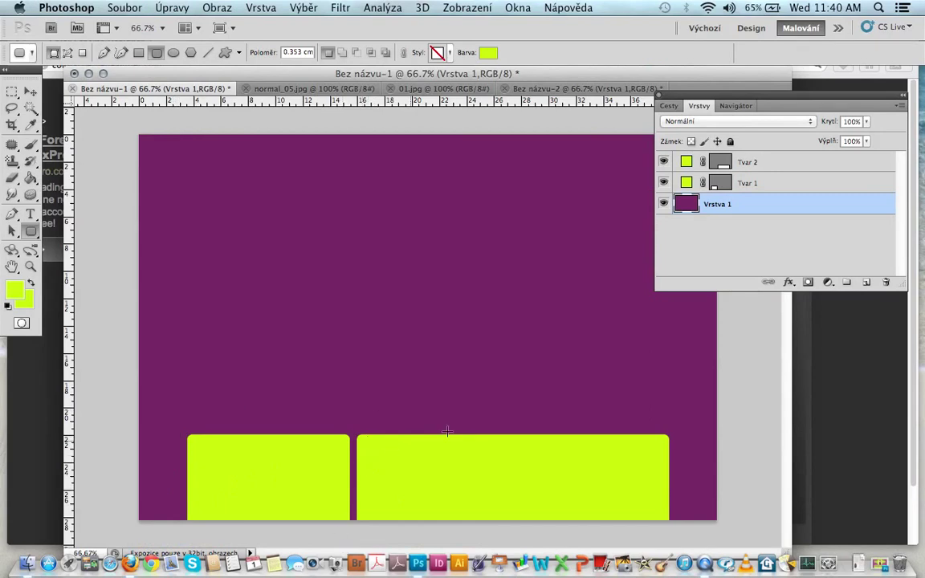
pyautogui.click(762, 184)
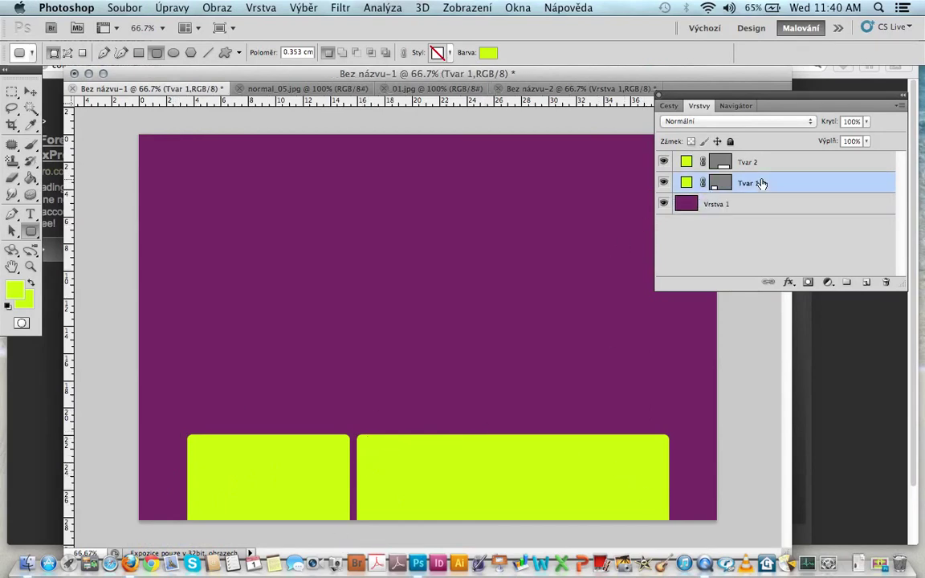
pyautogui.click(261, 8)
pyautogui.moveTo(279, 94)
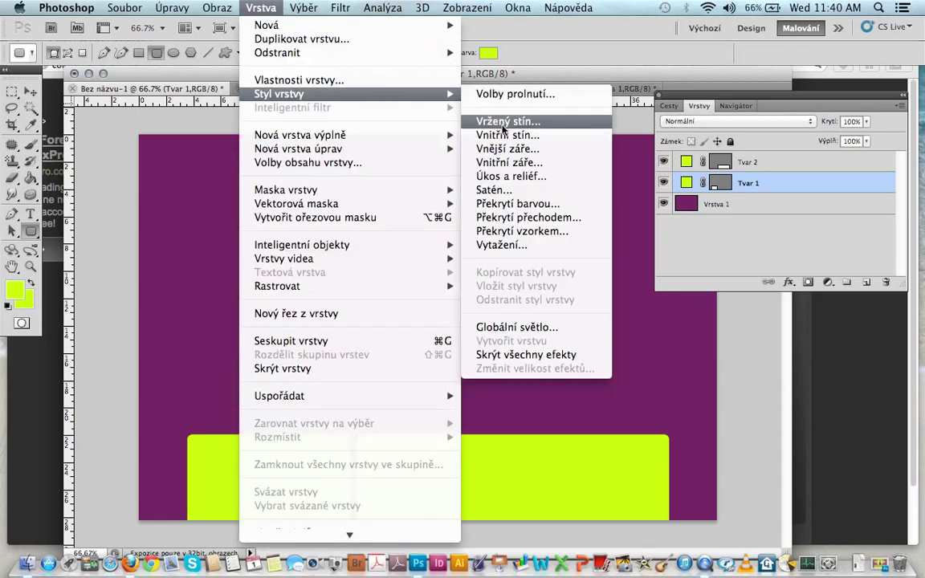
pyautogui.click(502, 123)
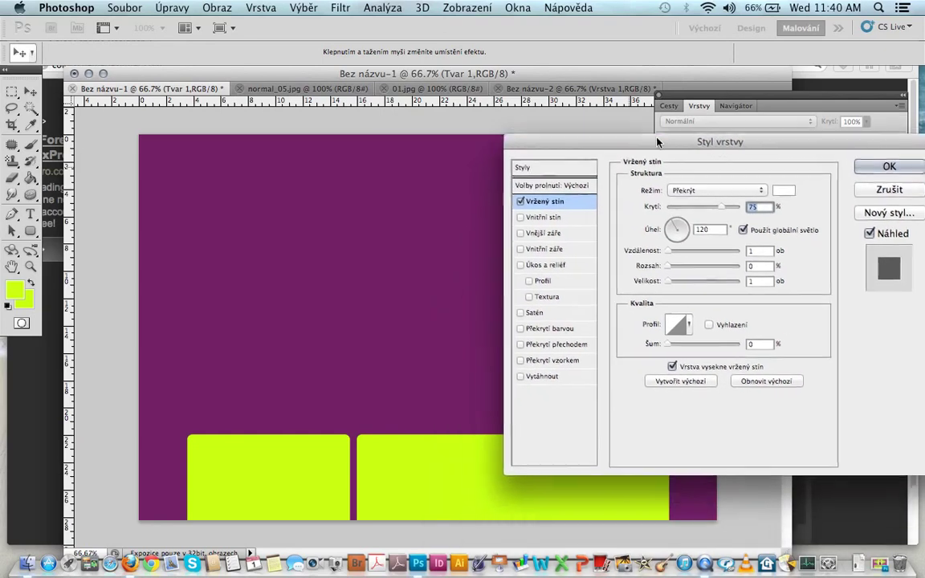
pyautogui.moveTo(606, 194); pyautogui.dragTo(656, 76)
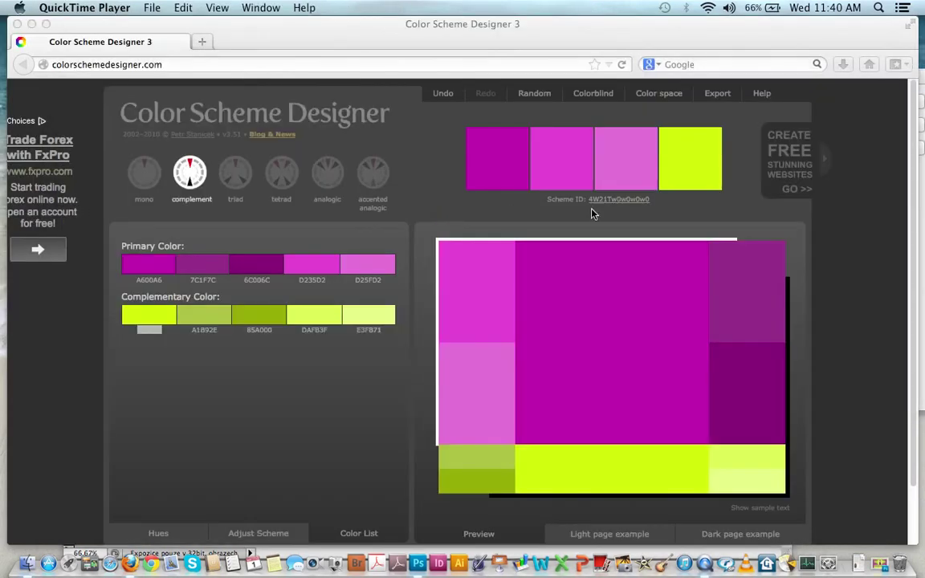
# Set the drop shadow colour to black and its angle to 90°, then apply
pyautogui.click(418, 564)
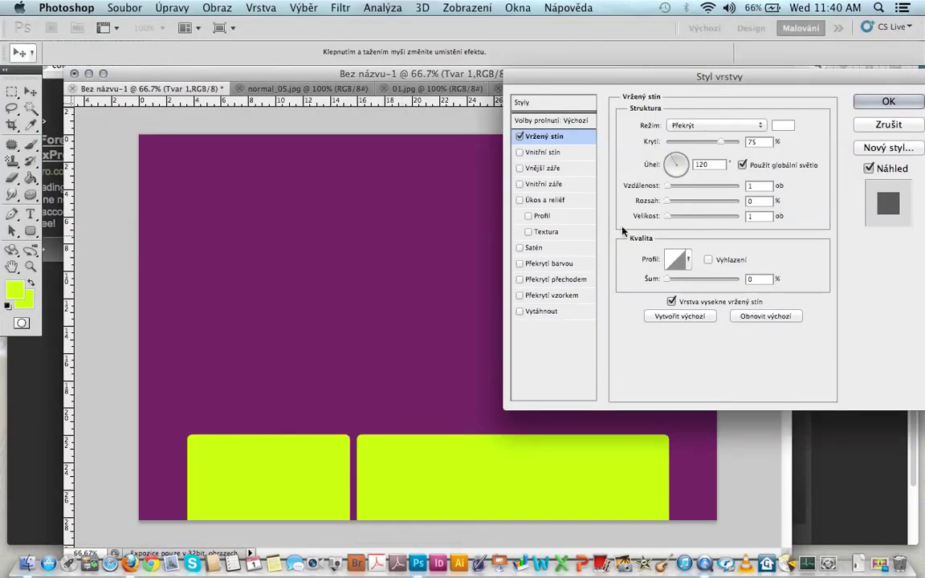
pyautogui.click(520, 155)
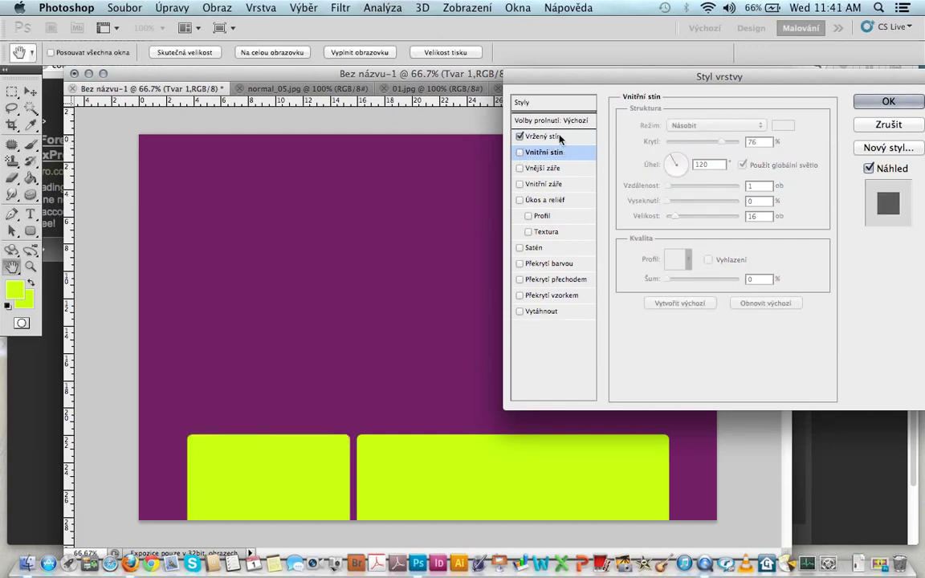
pyautogui.click(548, 136)
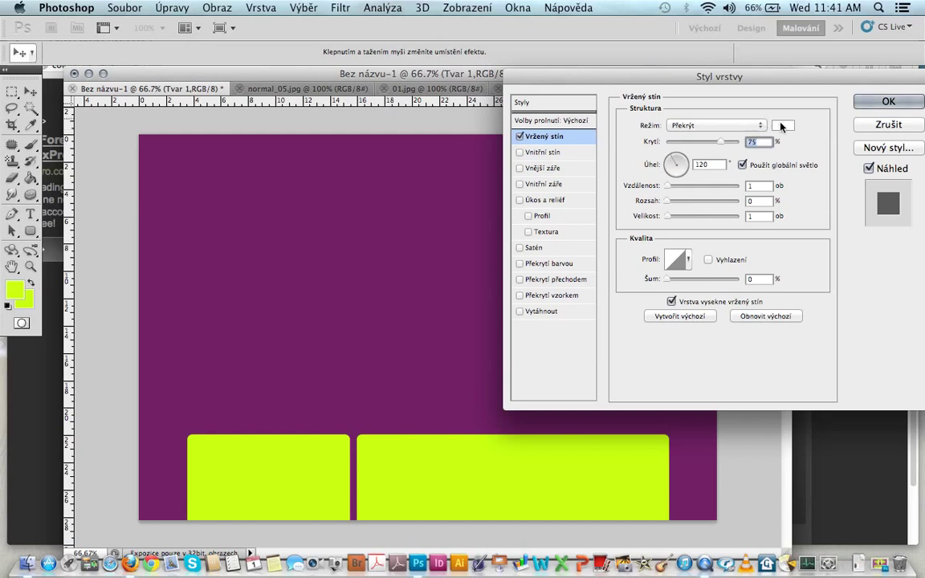
pyautogui.click(783, 125)
pyautogui.moveTo(369, 464); pyautogui.dragTo(345, 478)
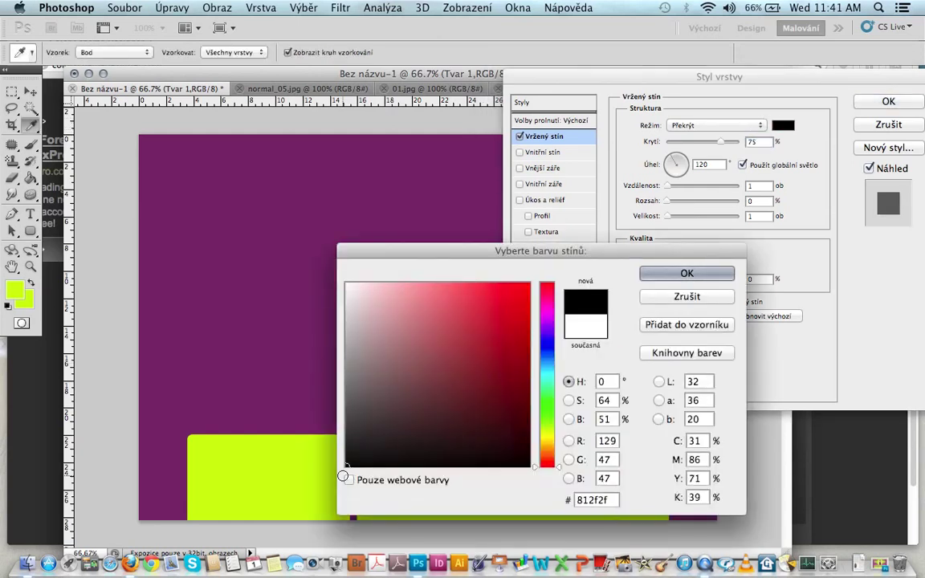
pyautogui.press('Return')
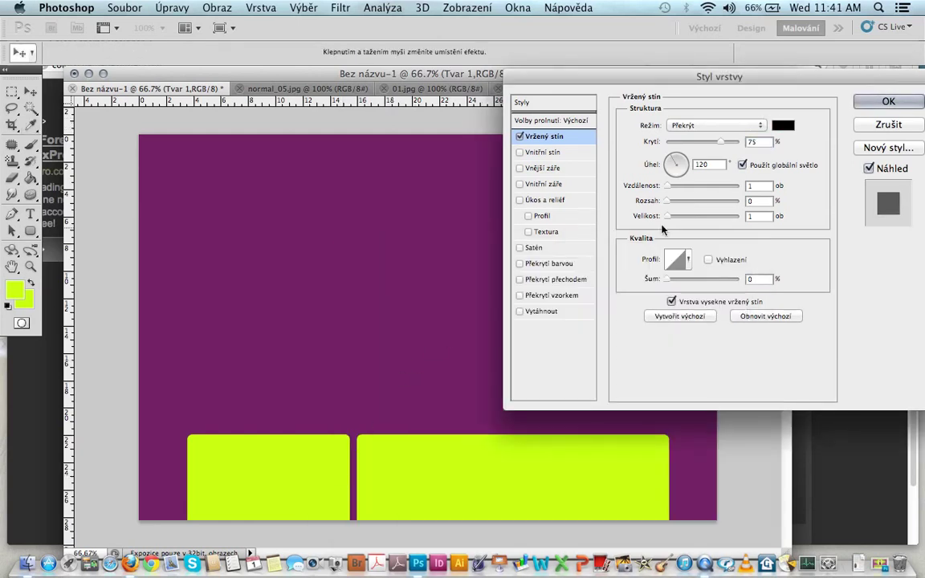
pyautogui.doubleClick(708, 167)
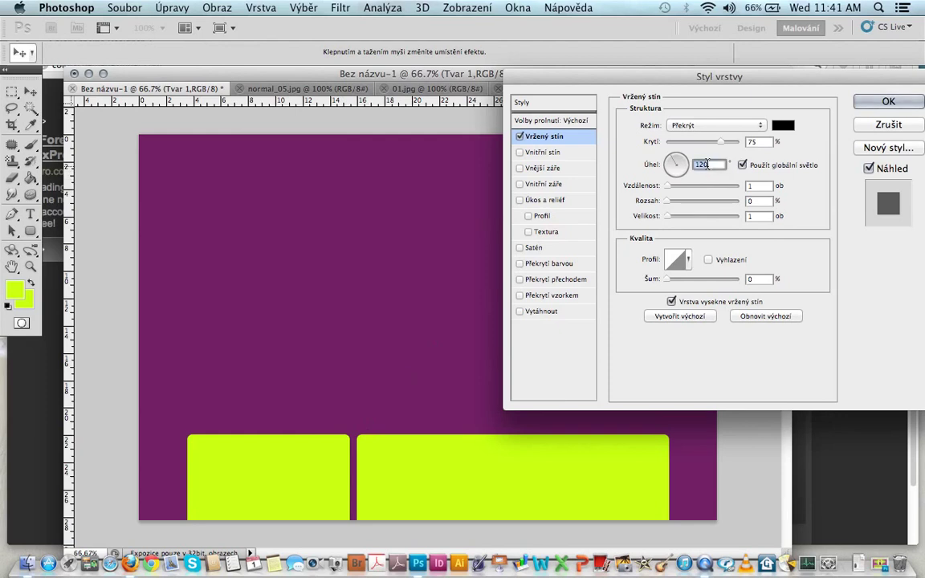
pyautogui.write('90')
pyautogui.press('Return')
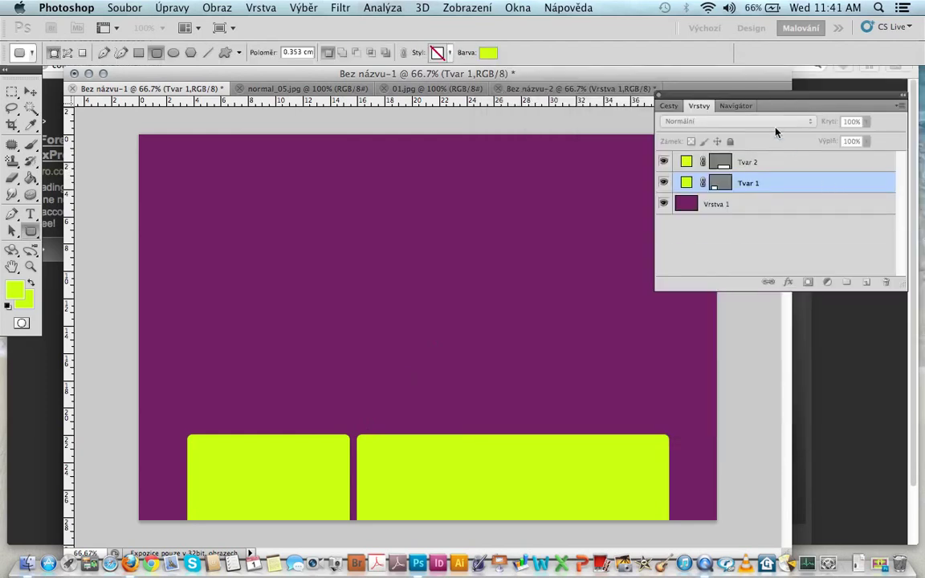
# Give the right panel layer Tvar 2 a matching black drop shadow
pyautogui.click(261, 8)
pyautogui.moveTo(279, 94)
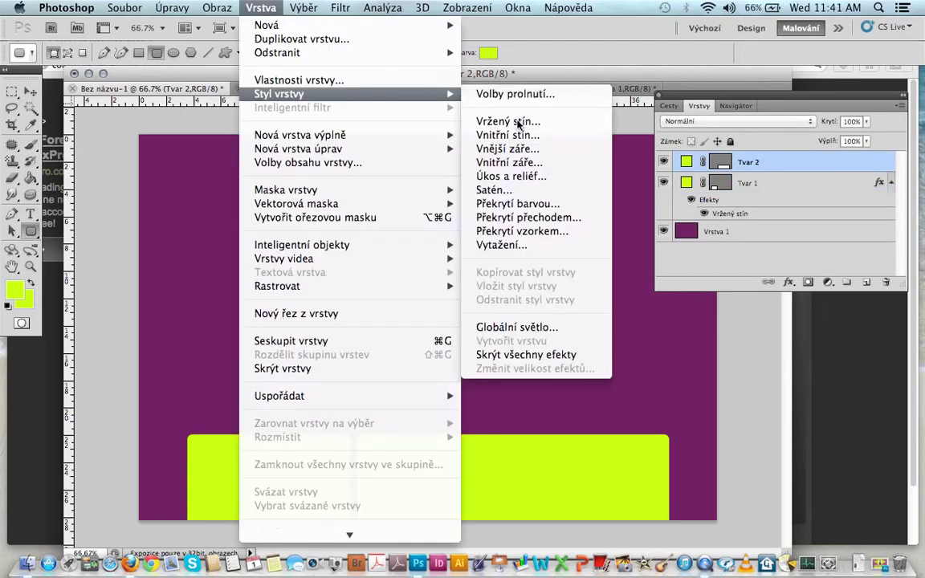
pyautogui.click(508, 121)
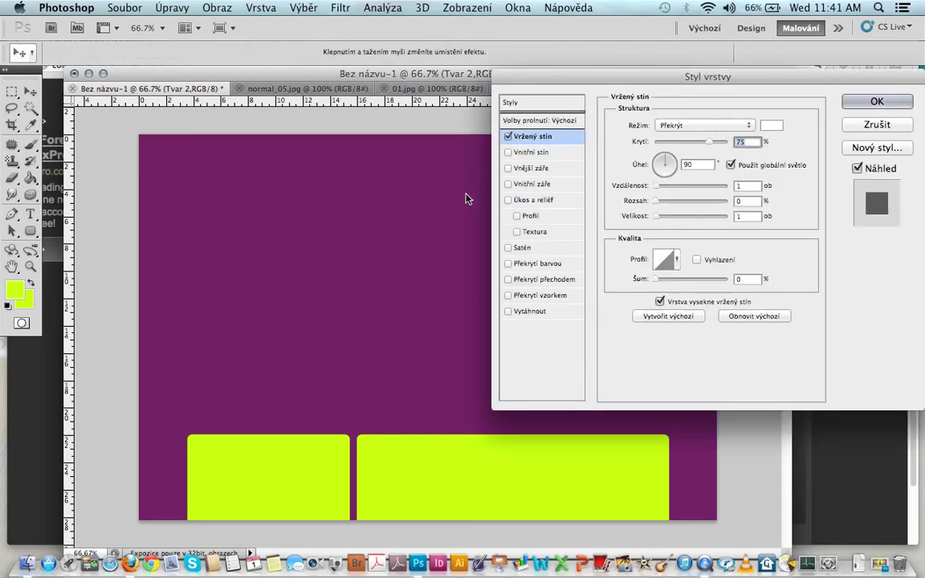
pyautogui.click(771, 126)
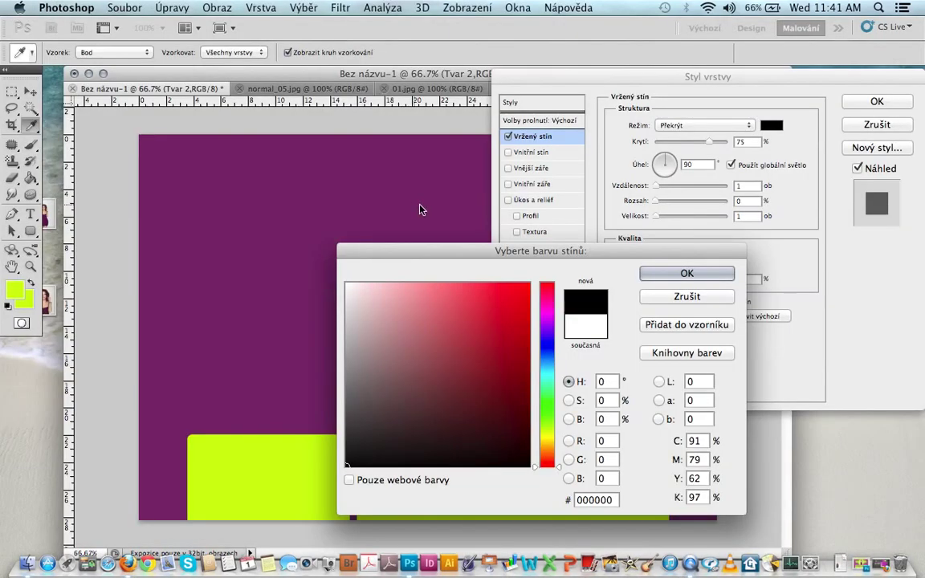
pyautogui.click(431, 358)
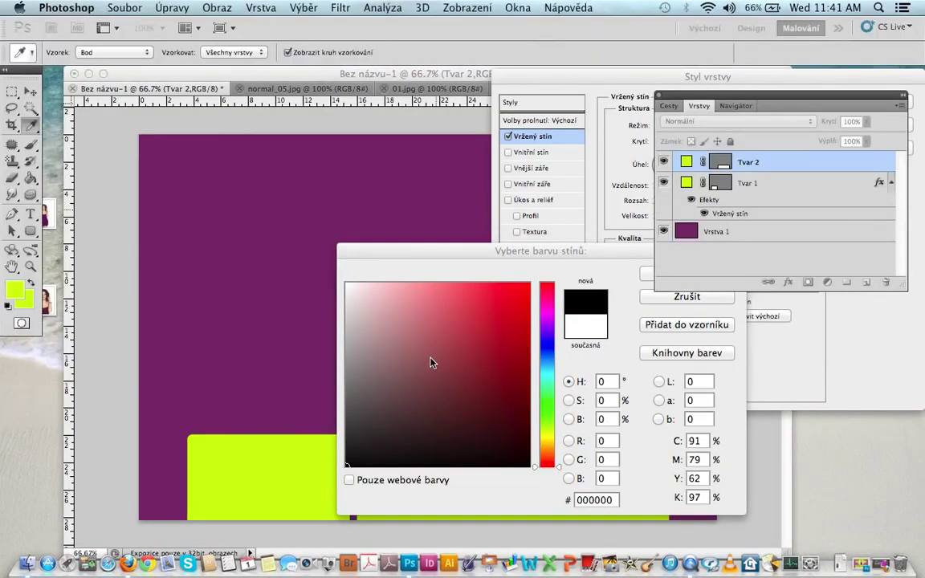
pyautogui.click(431, 358)
pyautogui.moveTo(355, 458); pyautogui.dragTo(346, 467)
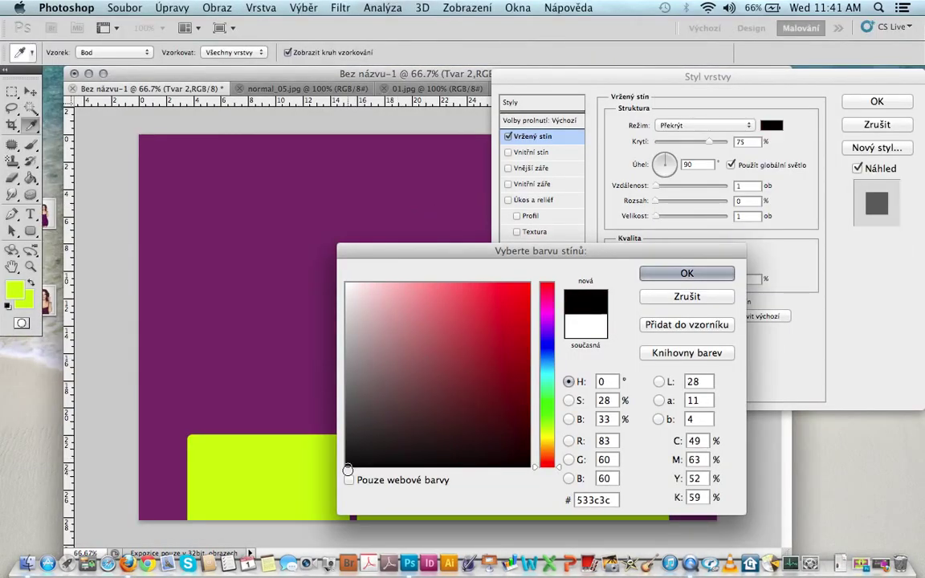
pyautogui.press('Return')
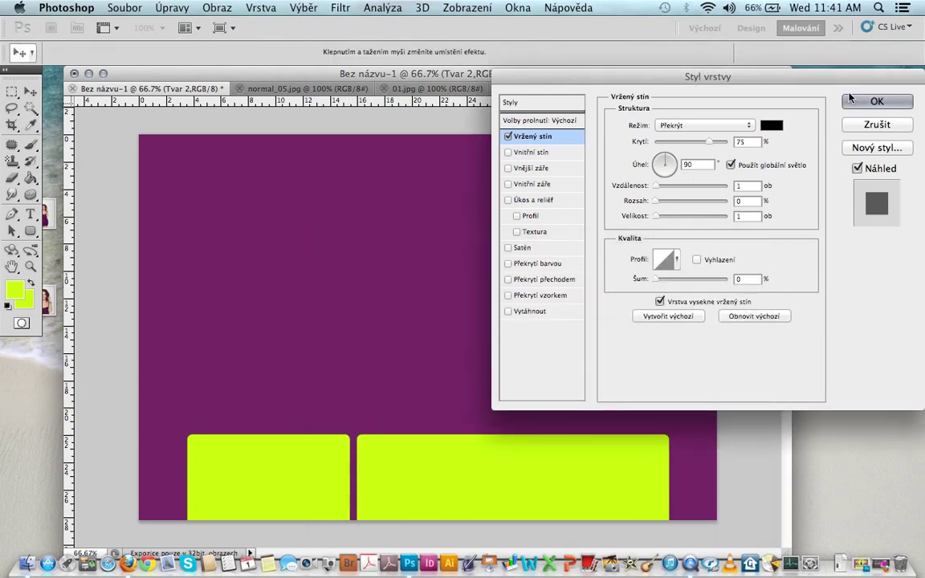
pyautogui.click(865, 97)
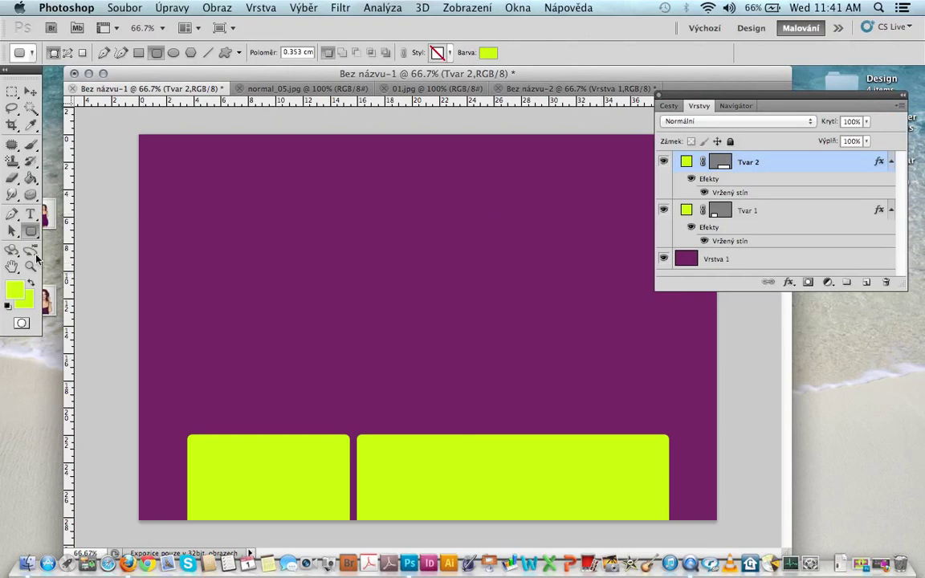
pyautogui.click(138, 53)
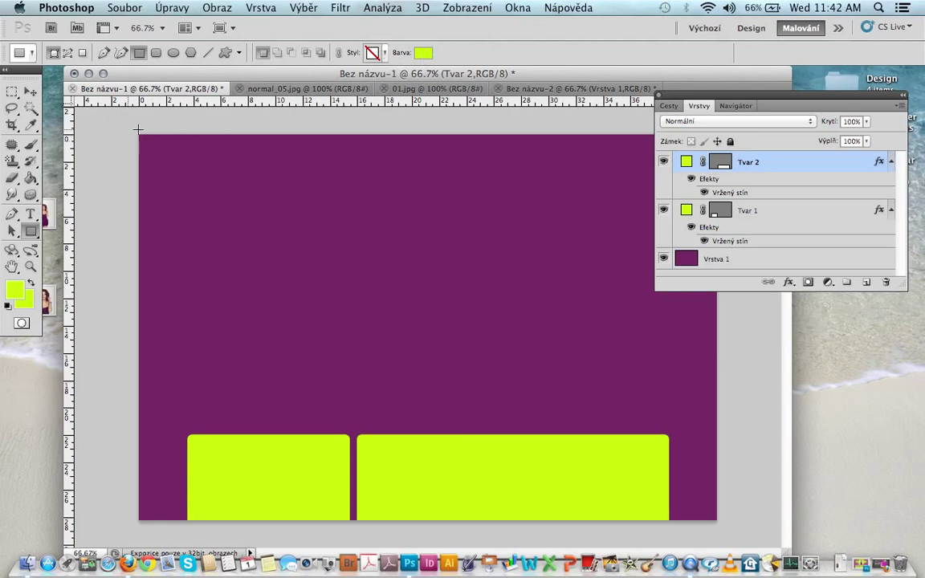
# Draw a thin lime bar across the top edge of the purple page
pyautogui.moveTo(138, 129)
pyautogui.mouseDown()
pyautogui.moveTo(651, 178)
pyautogui.moveTo(749, 169)
pyautogui.moveTo(762, 156)
pyautogui.moveTo(767, 163)
pyautogui.mouseUp()
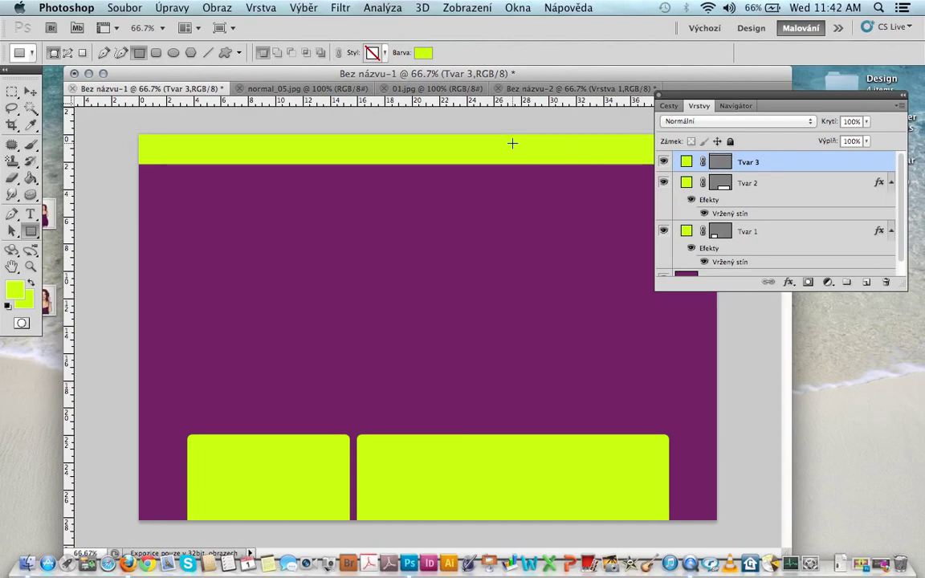
pyautogui.click(289, 8)
pyautogui.moveTo(261, 8)
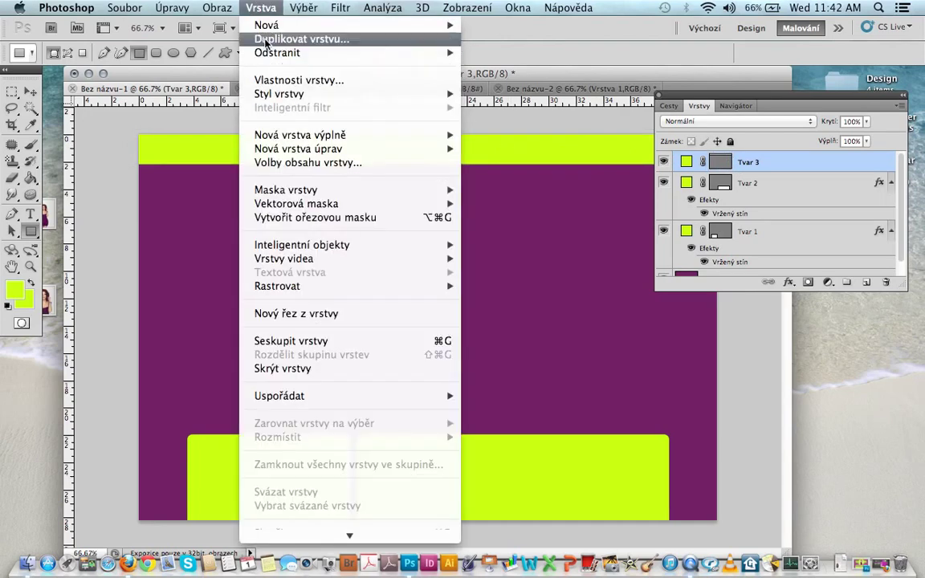
pyautogui.moveTo(278, 94)
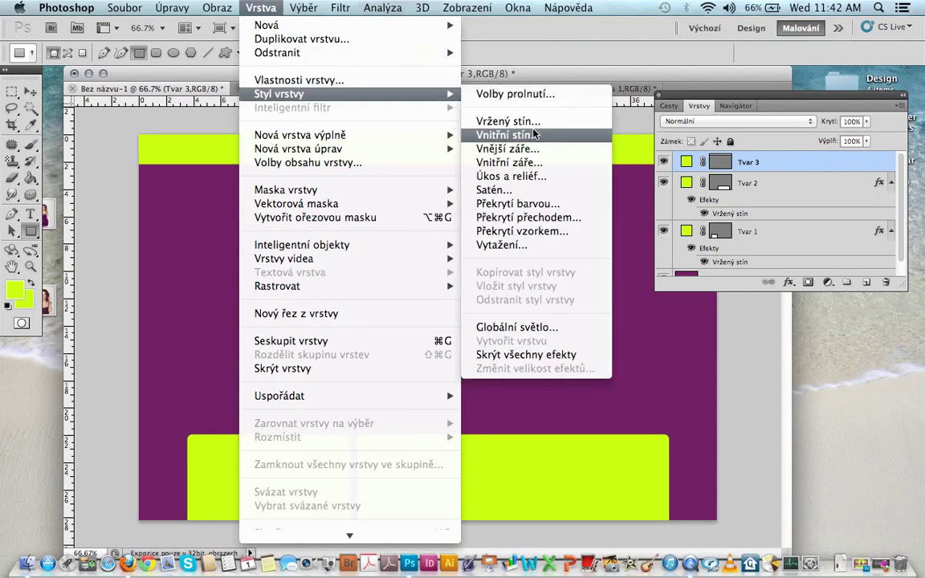
# Add a near-black (0a0a0a) drop shadow to the top bar layer Tvar 3
pyautogui.click(510, 121)
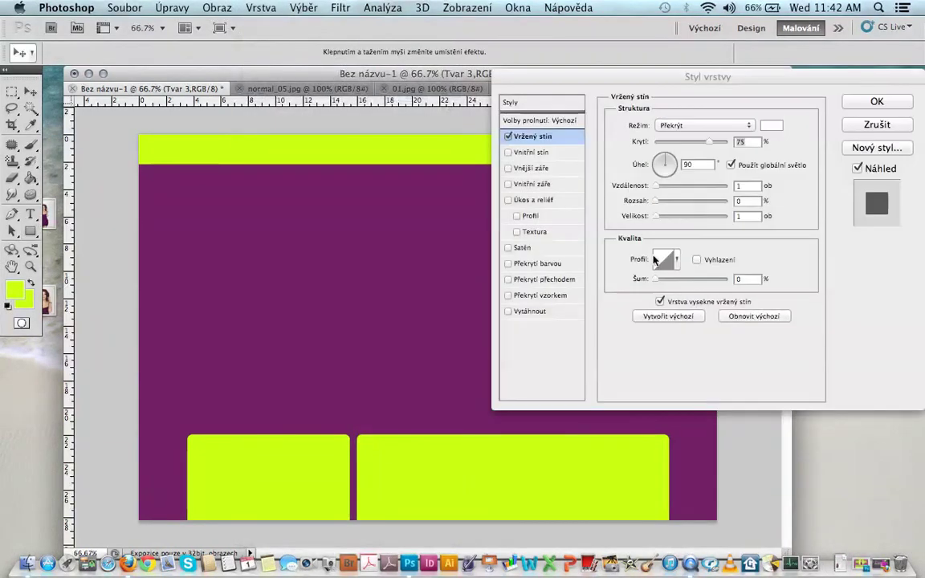
pyautogui.click(771, 125)
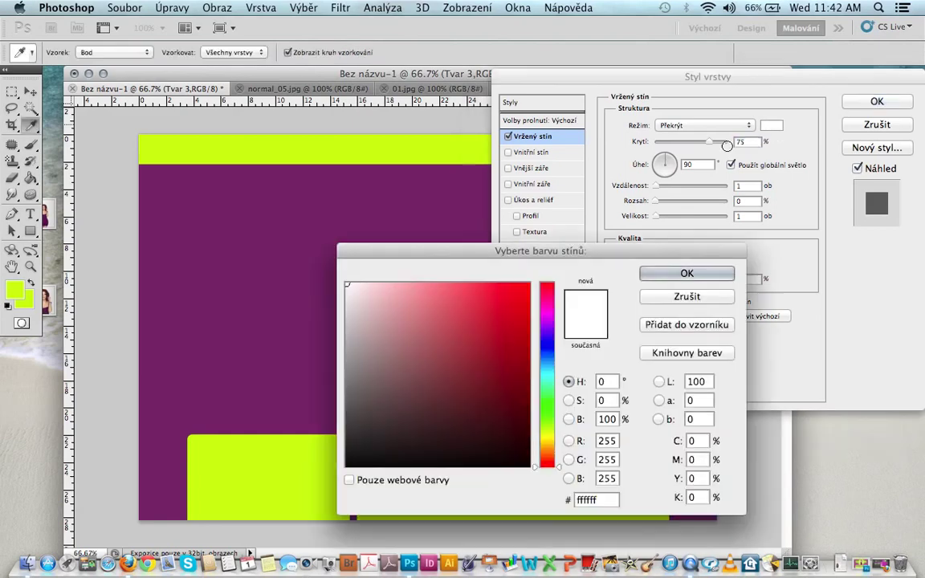
pyautogui.moveTo(432, 355); pyautogui.dragTo(346, 460)
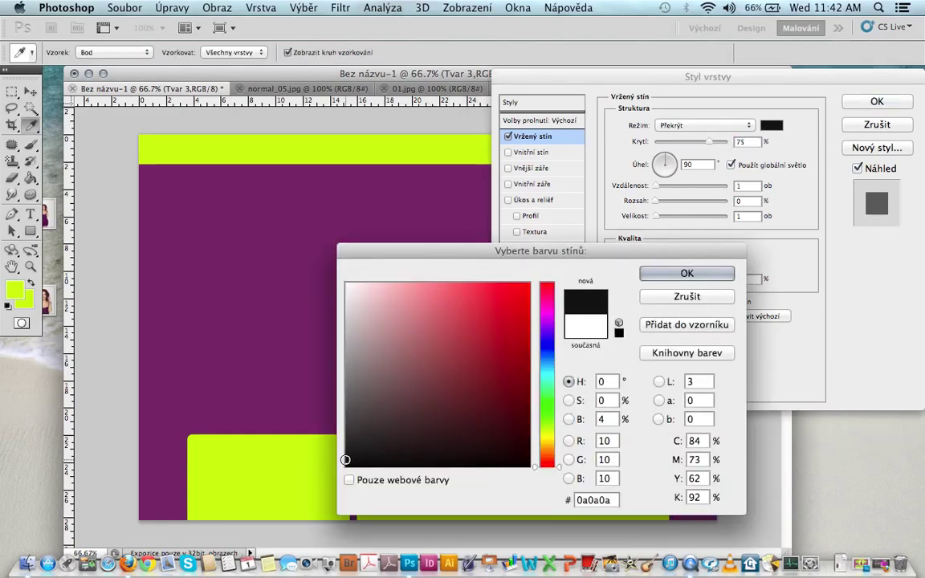
pyautogui.press('Return')
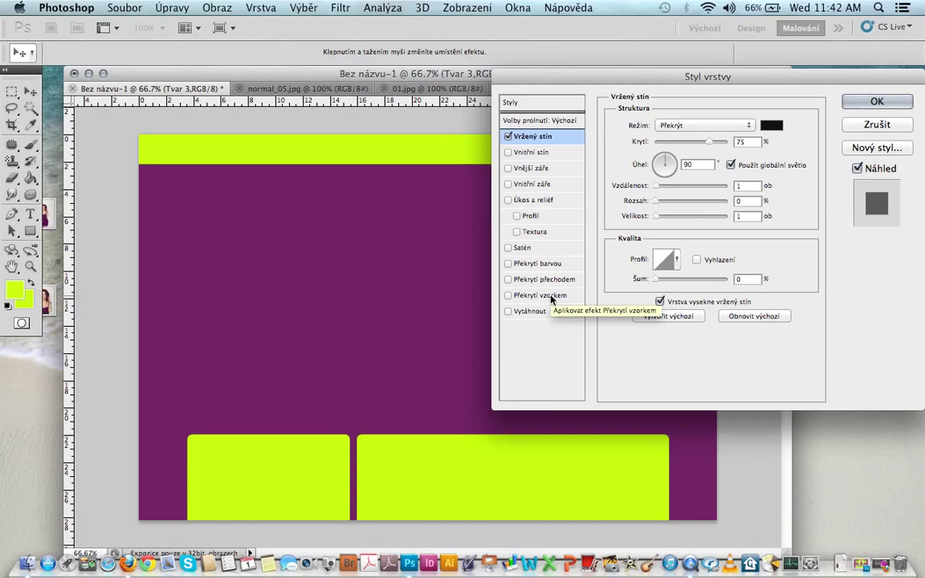
pyautogui.click(550, 295)
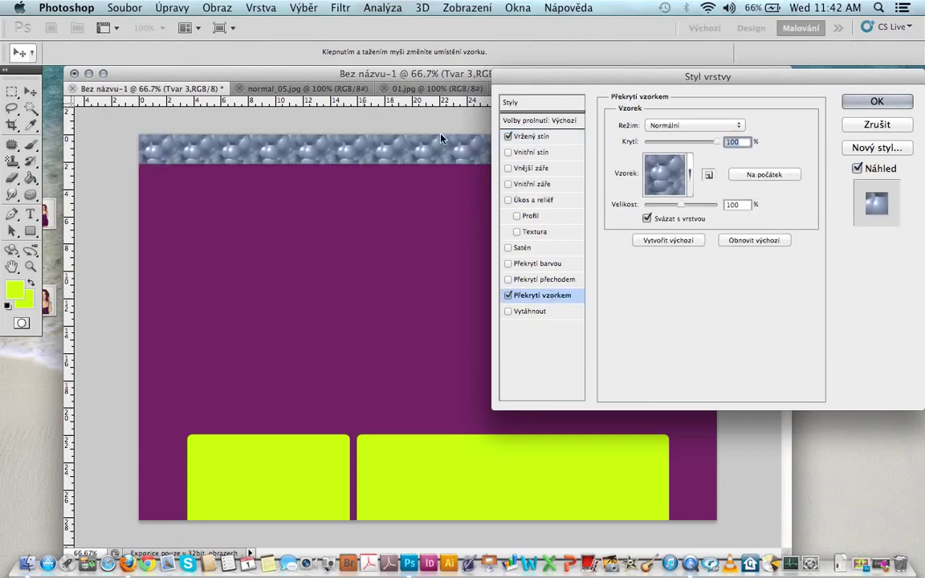
# Choose the diagonal stripe pattern motivo2.psd for the top bar's pattern overlay
pyautogui.click(690, 174)
pyautogui.click(623, 271)
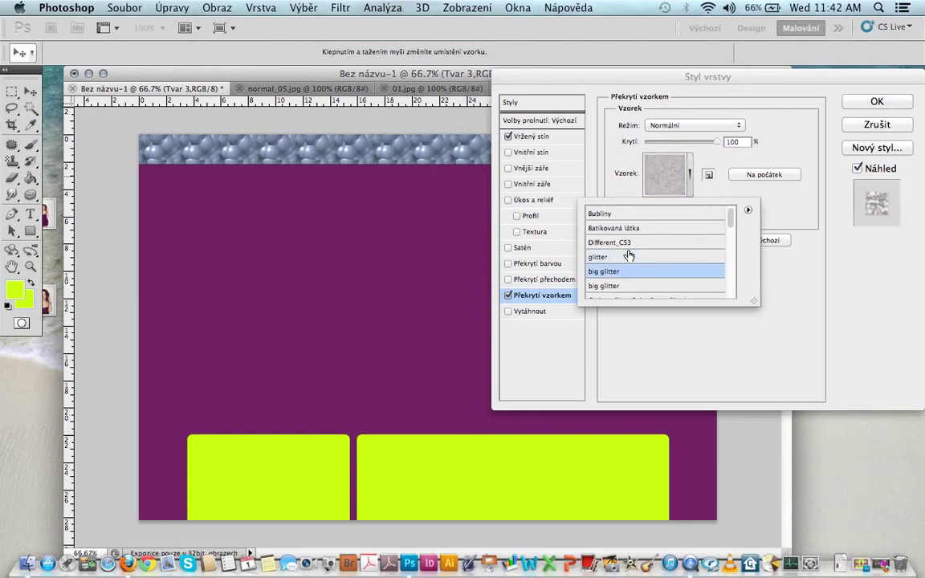
pyautogui.press('Down')
pyautogui.press('Down')
pyautogui.press('Down')
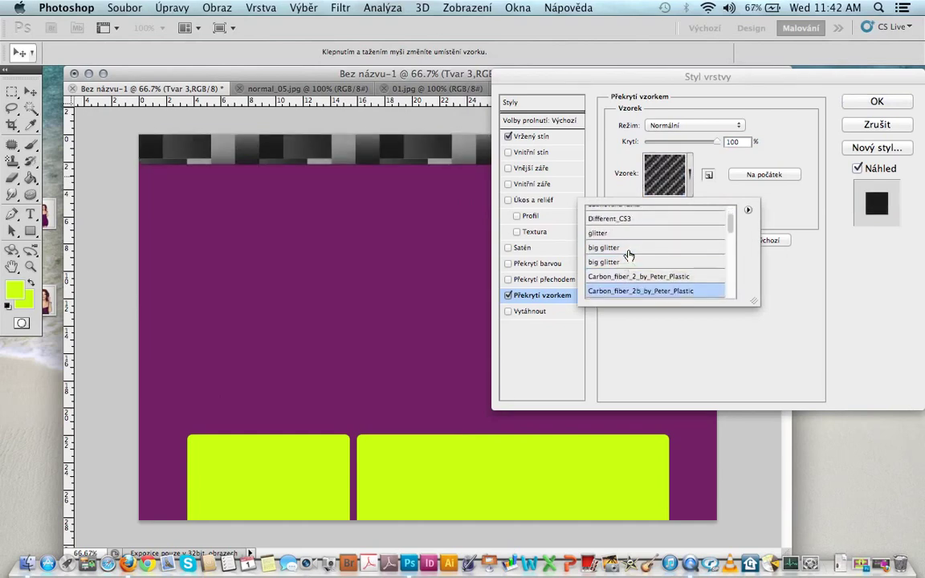
pyautogui.press('Down')
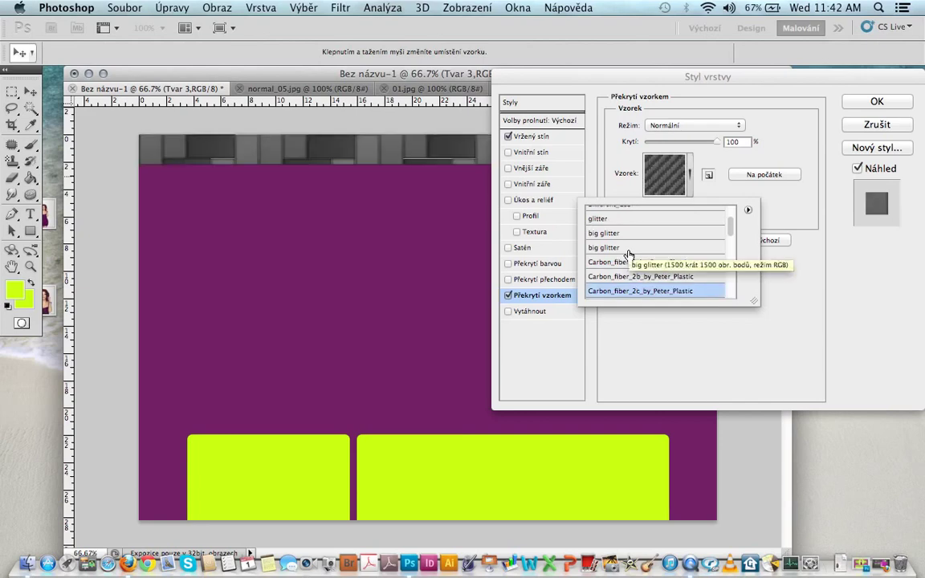
pyautogui.press('Down')
pyautogui.press('Down')
pyautogui.press('Down')
pyautogui.press('Down')
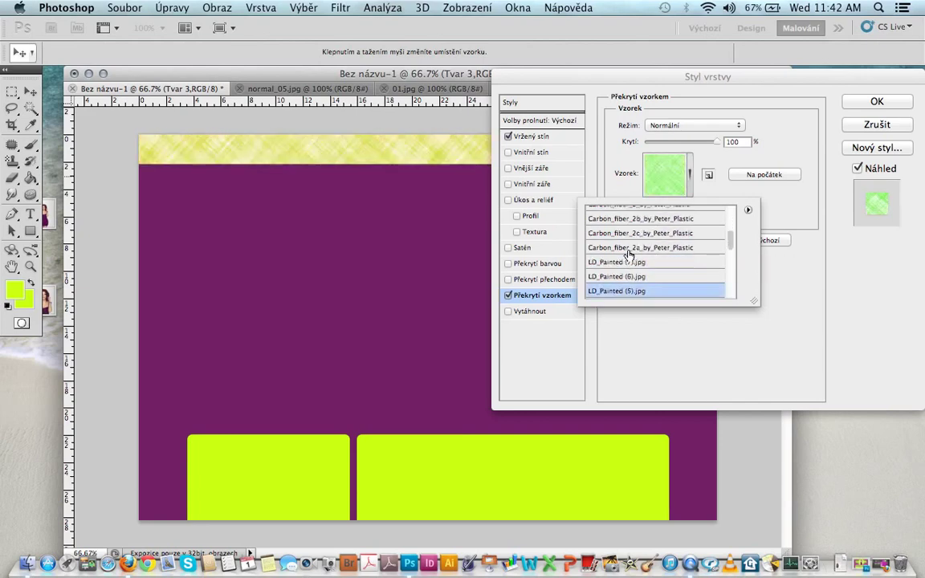
pyautogui.press('Down')
pyautogui.press('Down')
pyautogui.press('Down')
pyautogui.press('Down')
pyautogui.press('Down')
pyautogui.press('Down')
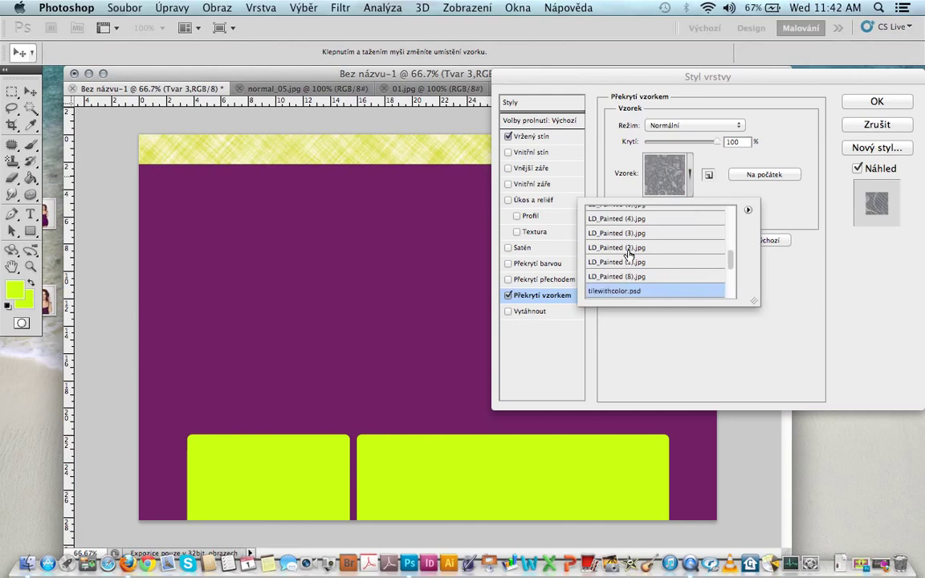
pyautogui.press('Down')
pyautogui.press('Down')
pyautogui.press('Down')
pyautogui.press('Down')
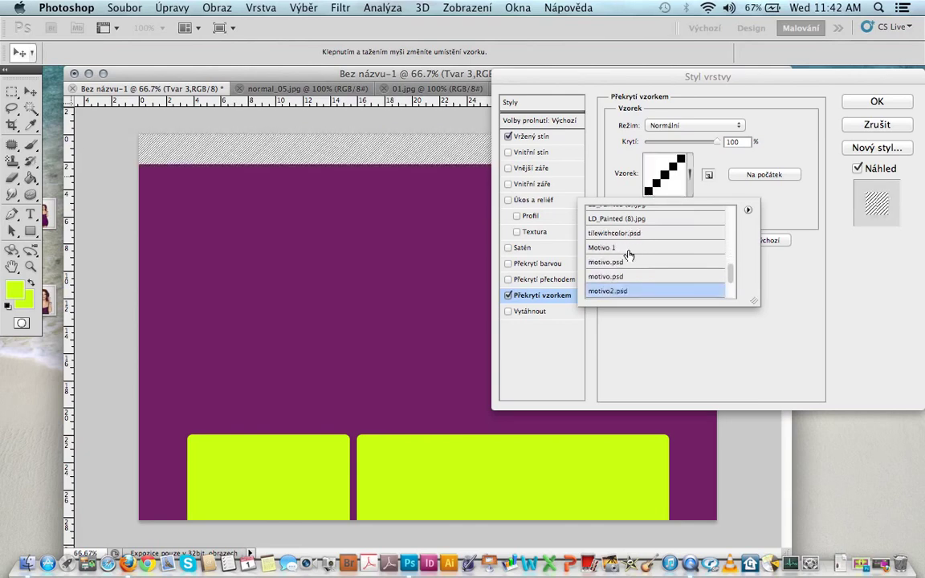
pyautogui.click(642, 142)
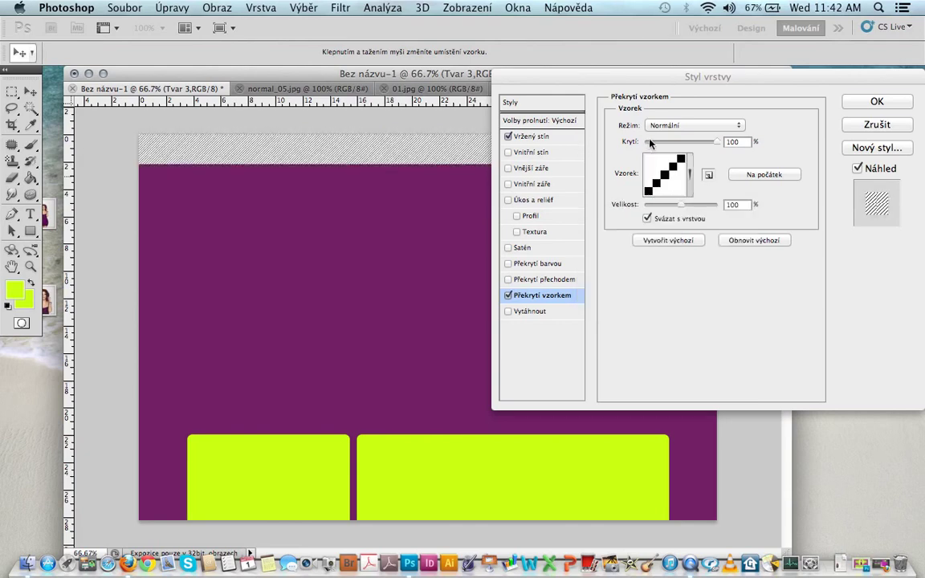
# Lower the pattern overlay opacity to 27% with scale near 100%, and apply
pyautogui.moveTo(642, 142); pyautogui.dragTo(662, 143)
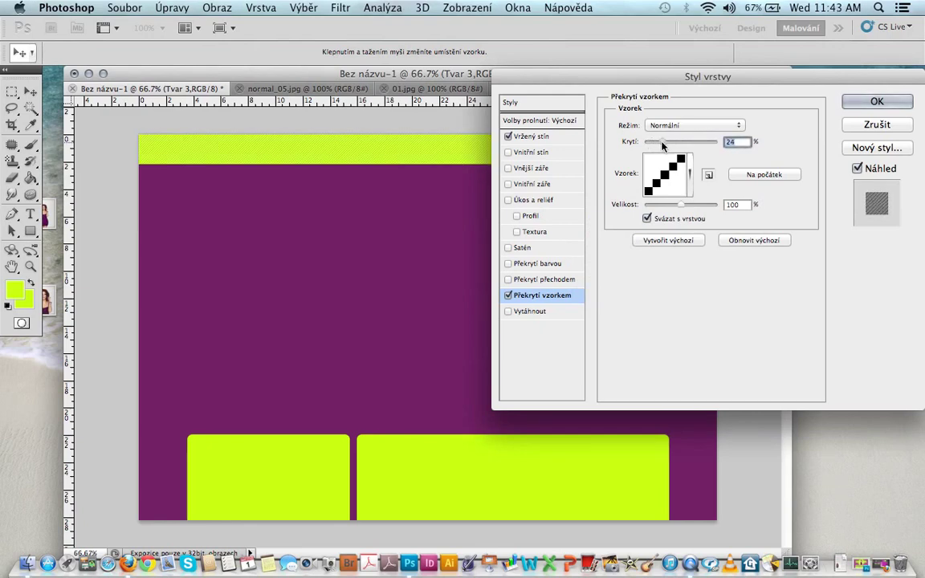
pyautogui.moveTo(662, 145); pyautogui.dragTo(665, 145)
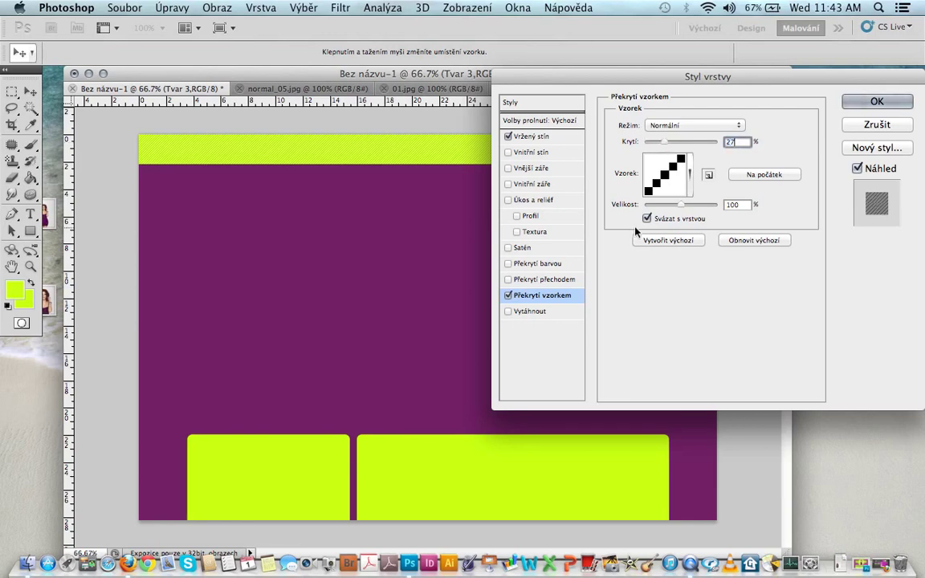
pyautogui.moveTo(684, 206)
pyautogui.mouseDown()
pyautogui.moveTo(673, 207)
pyautogui.moveTo(680, 211)
pyautogui.mouseUp()
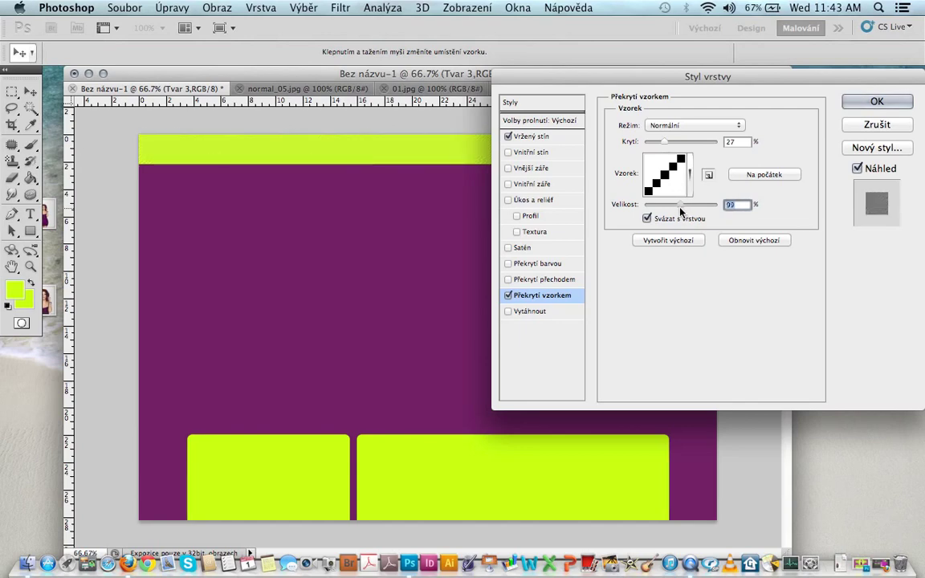
pyautogui.moveTo(681, 212); pyautogui.dragTo(682, 211)
pyautogui.press('Return')
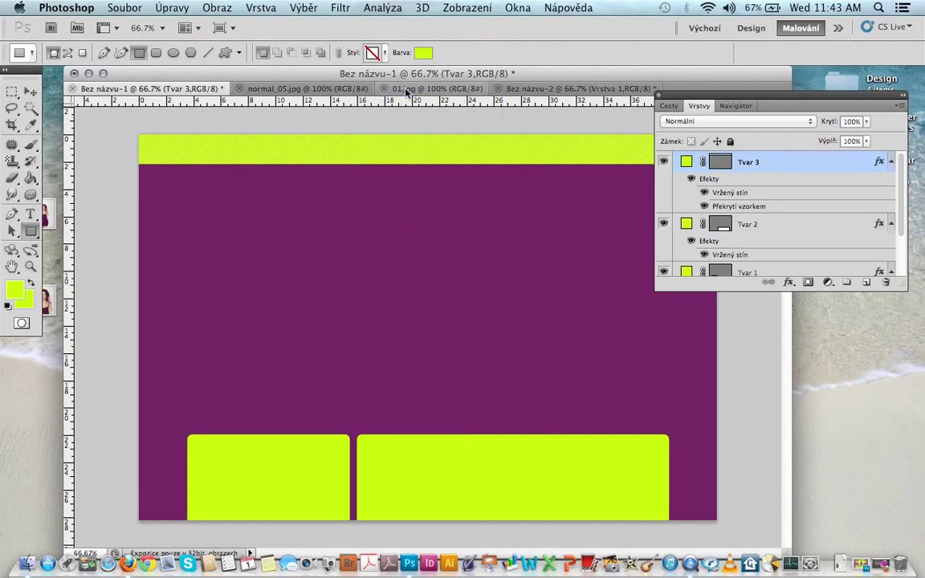
# Remove the white background from 01.jpg with the Magic Eraser
pyautogui.click(416, 89)
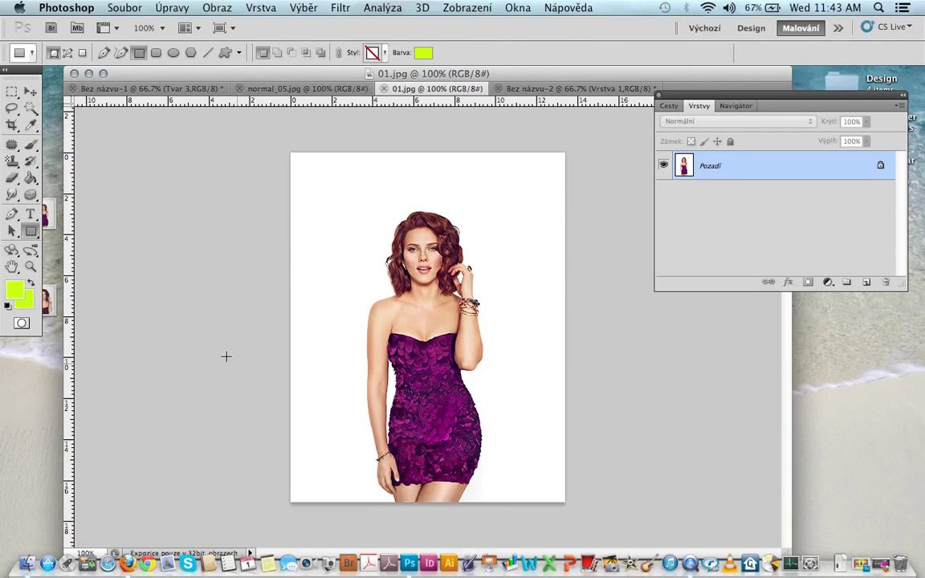
pyautogui.click(11, 181)
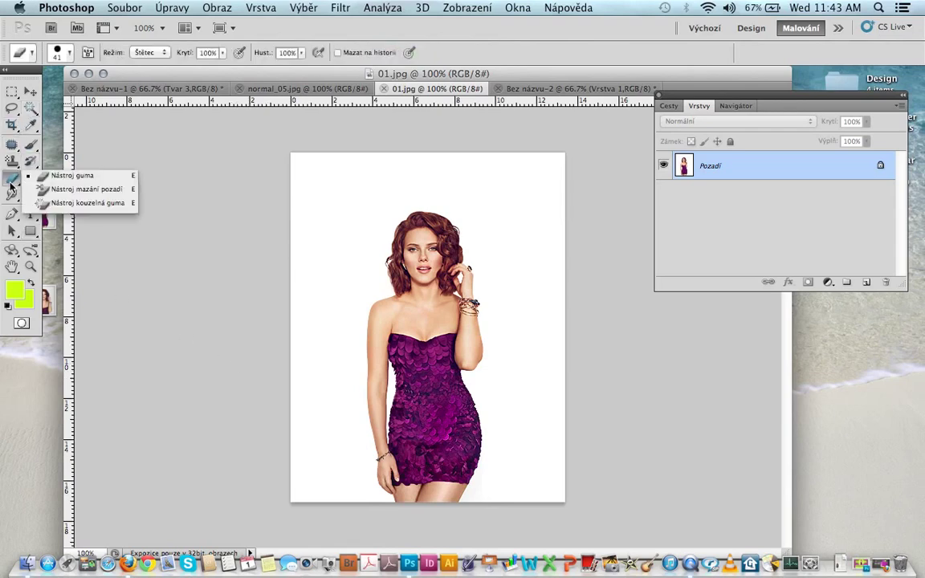
pyautogui.click(86, 203)
pyautogui.click(317, 216)
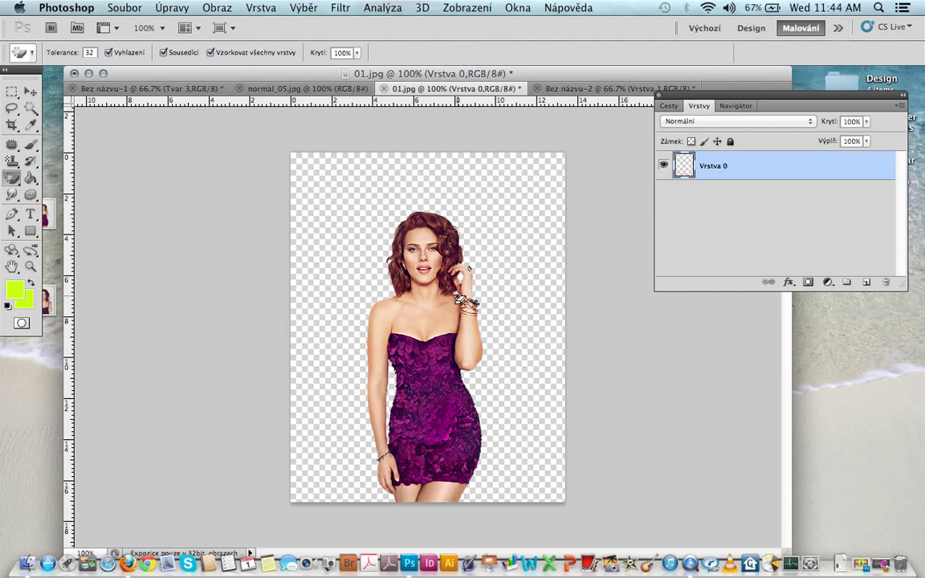
pyautogui.click(748, 107)
# Zoom in to check the cut-out, then pull 01.jpg into a floating window
pyautogui.moveTo(813, 285); pyautogui.dragTo(833, 283)
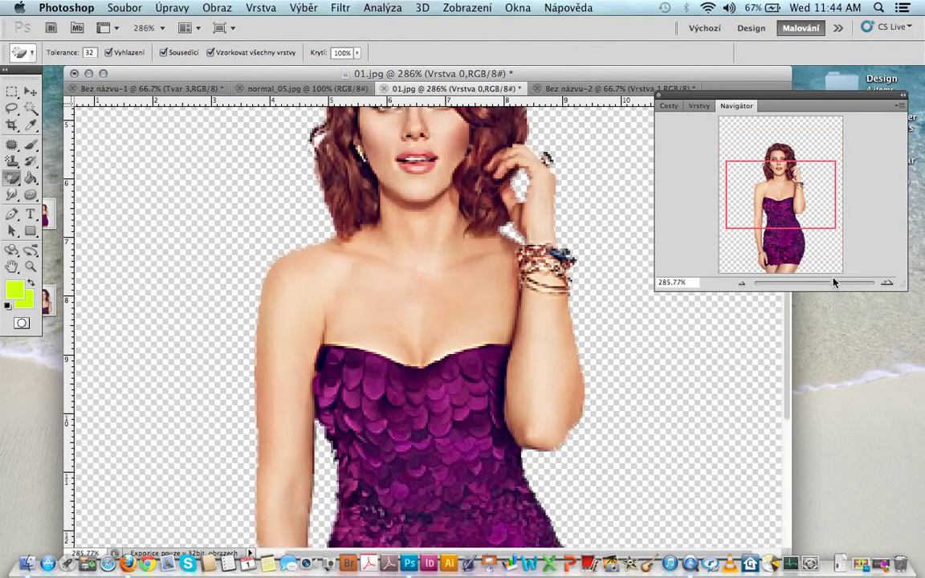
pyautogui.moveTo(783, 180); pyautogui.dragTo(784, 171)
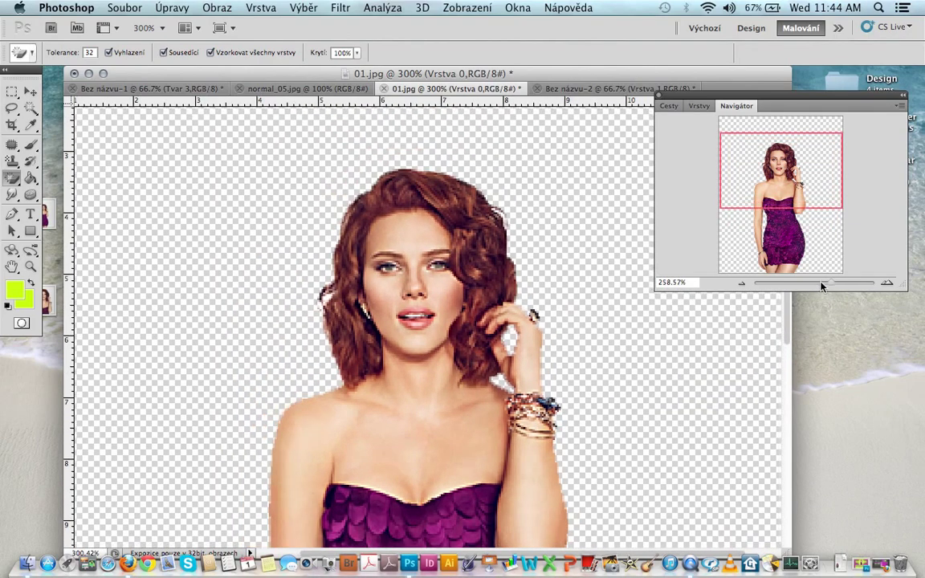
pyautogui.moveTo(830, 284); pyautogui.dragTo(818, 283)
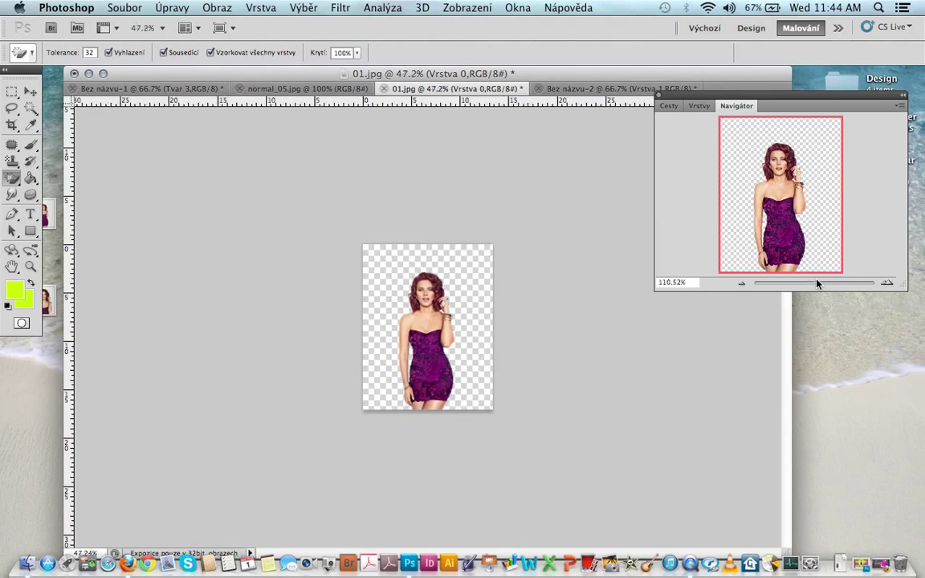
pyautogui.click(817, 284)
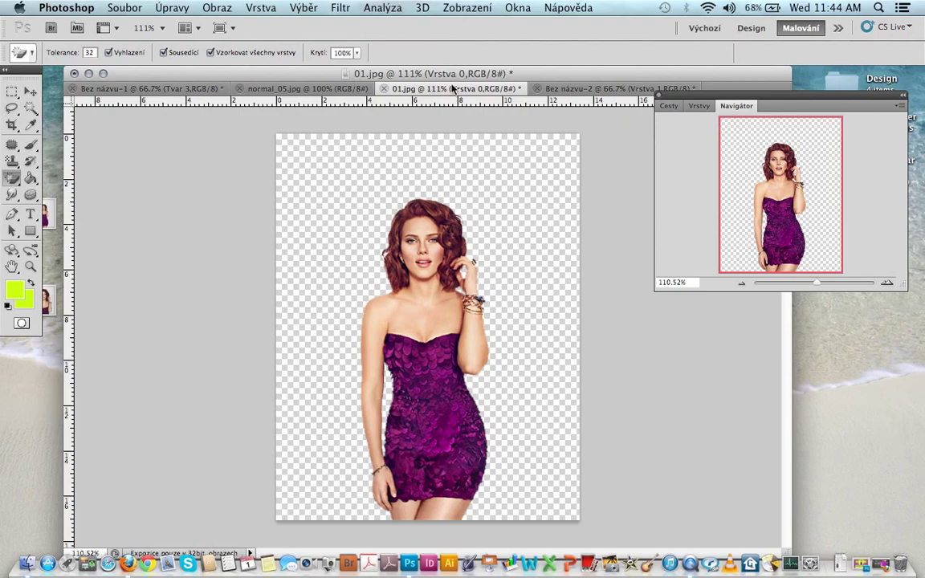
pyautogui.moveTo(454, 92); pyautogui.dragTo(453, 204)
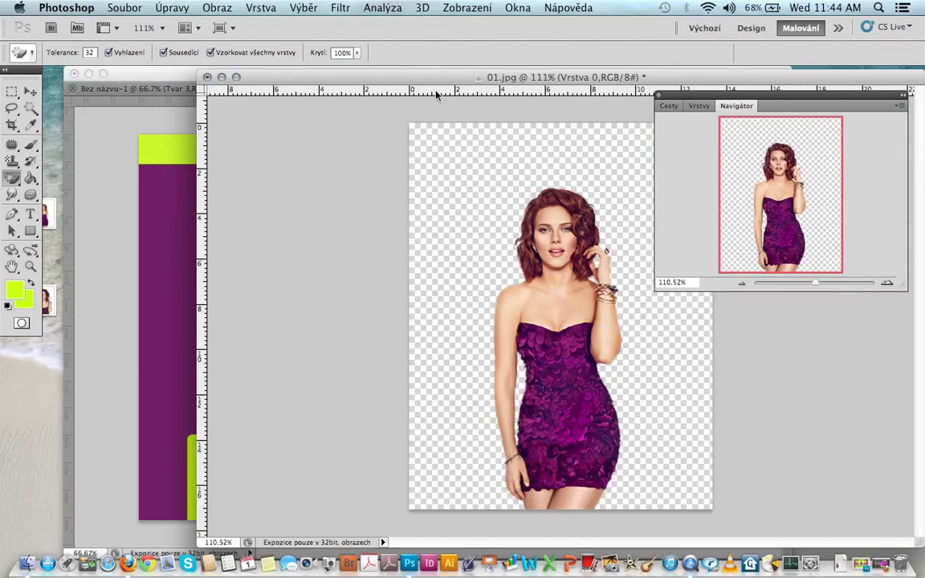
# Drag the cut-out woman into the purple layout and centre her on the page
pyautogui.moveTo(436, 93); pyautogui.dragTo(436, 176)
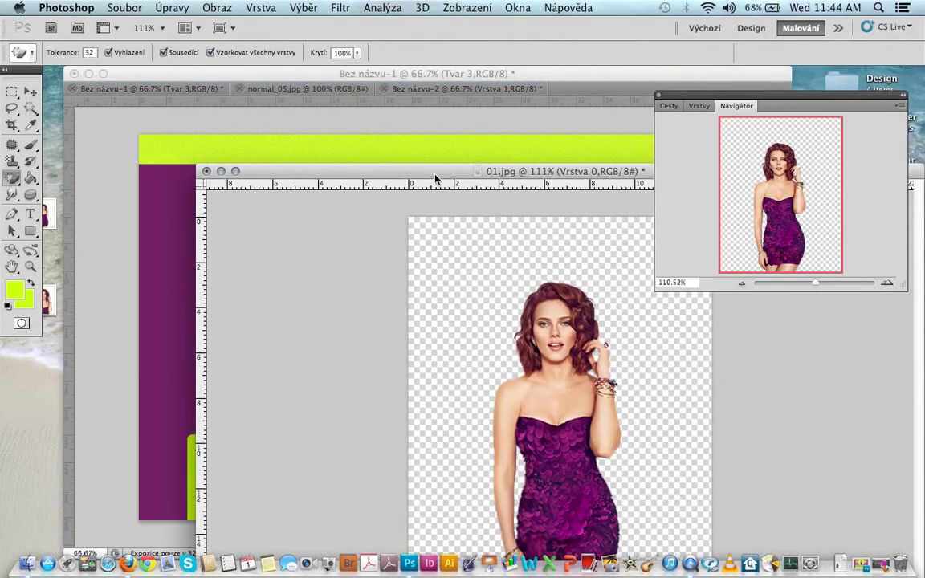
pyautogui.click(30, 94)
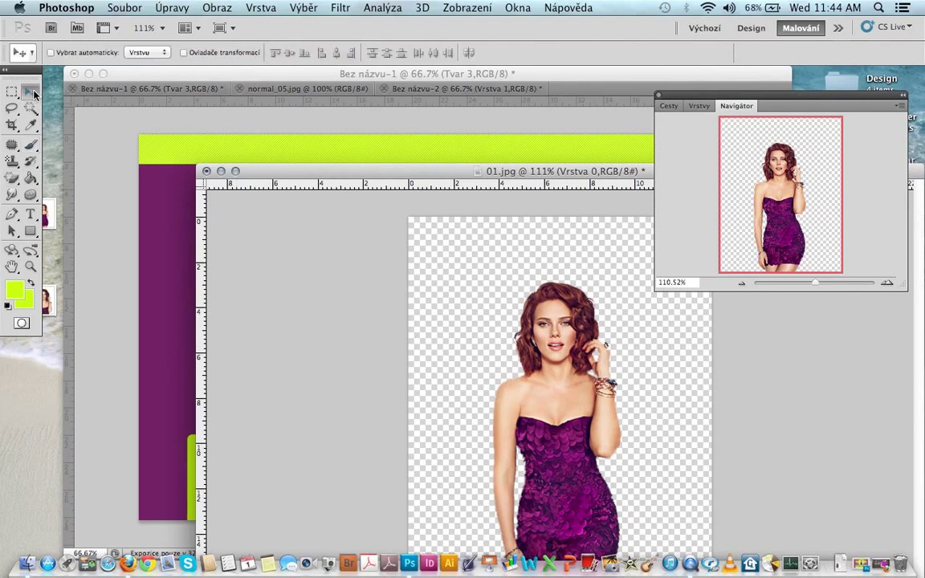
pyautogui.moveTo(550, 339); pyautogui.dragTo(180, 304)
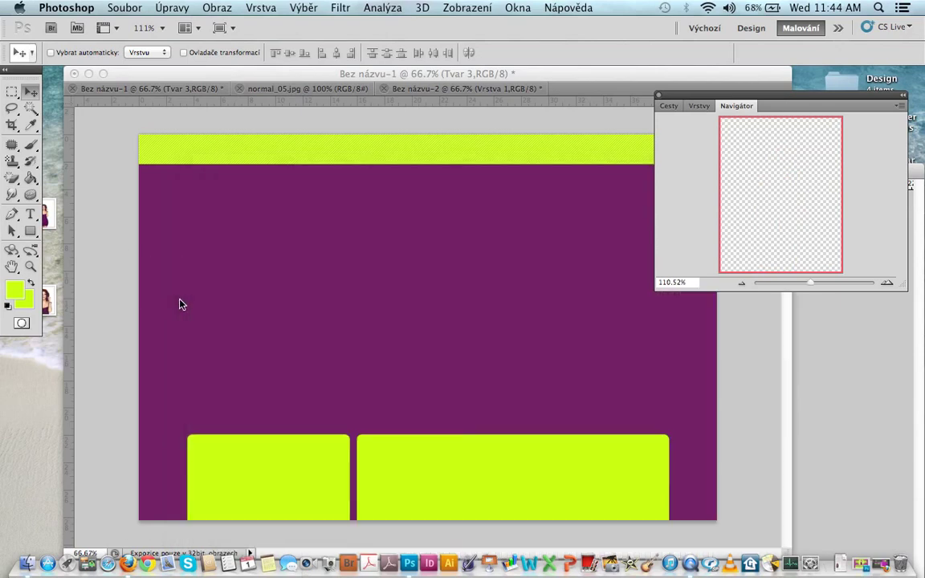
pyautogui.moveTo(179, 303); pyautogui.dragTo(191, 310)
pyautogui.moveTo(338, 281); pyautogui.dragTo(430, 260)
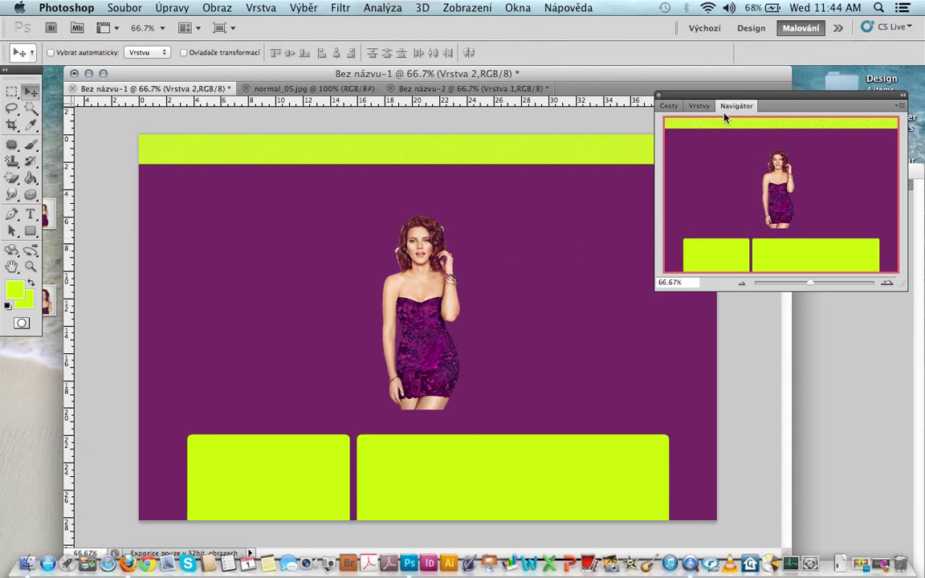
pyautogui.click(831, 284)
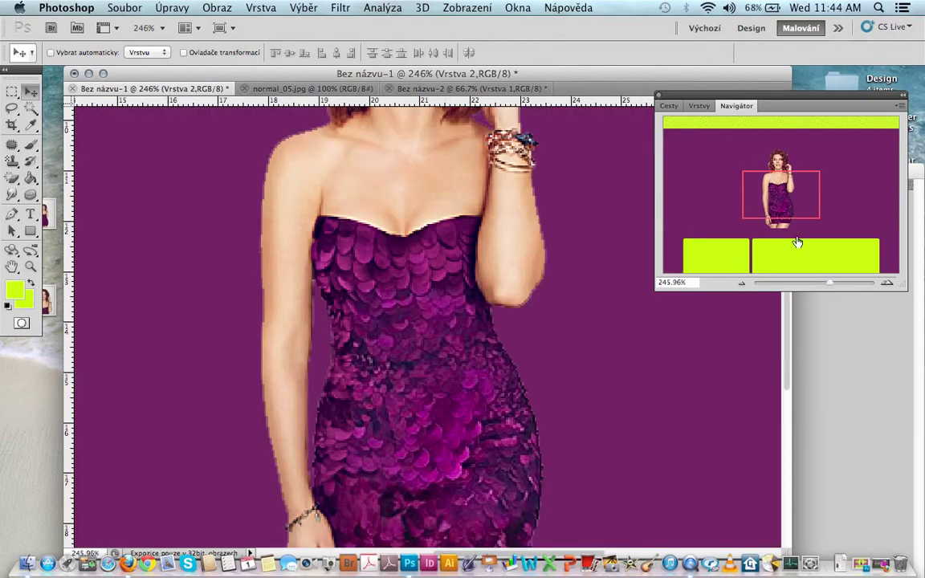
pyautogui.moveTo(772, 186); pyautogui.dragTo(771, 156)
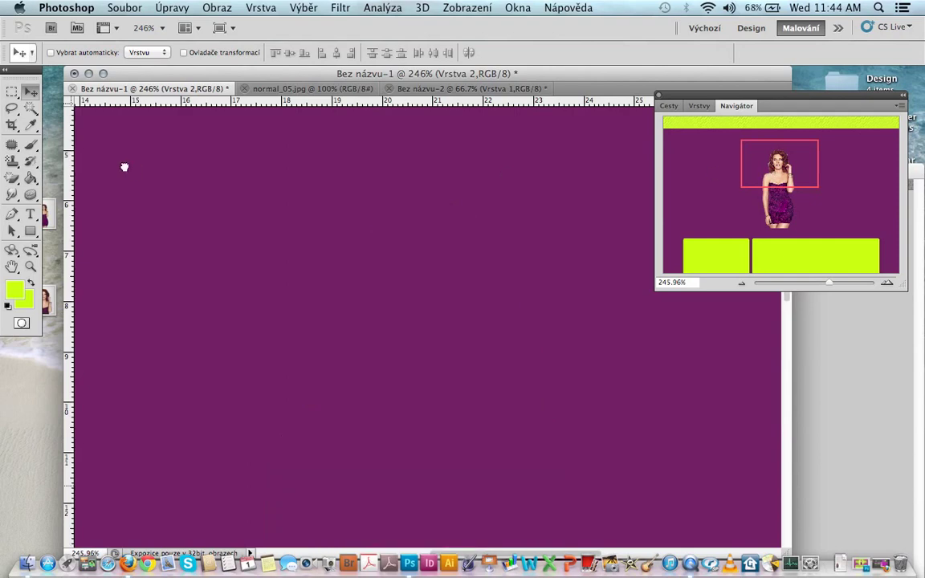
pyautogui.click(13, 178)
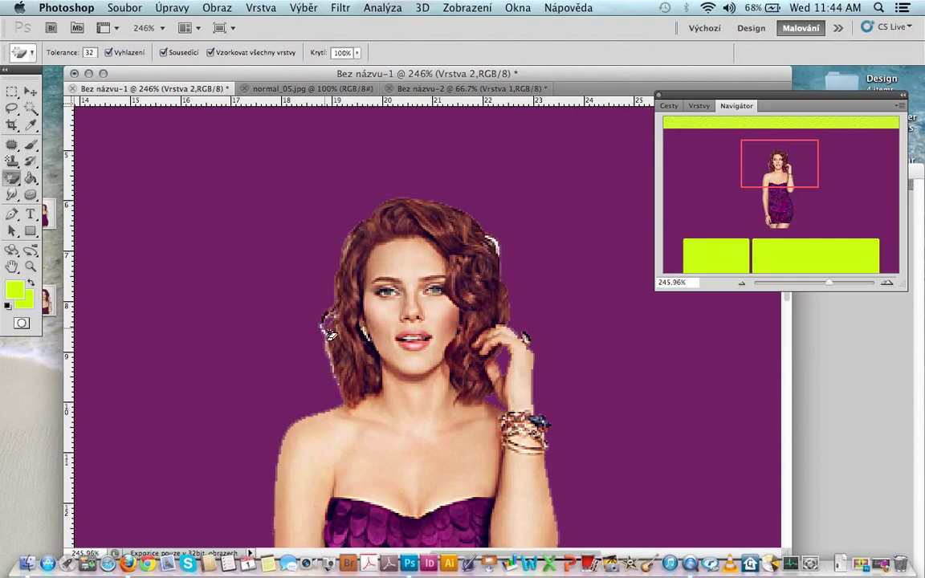
pyautogui.click(498, 246)
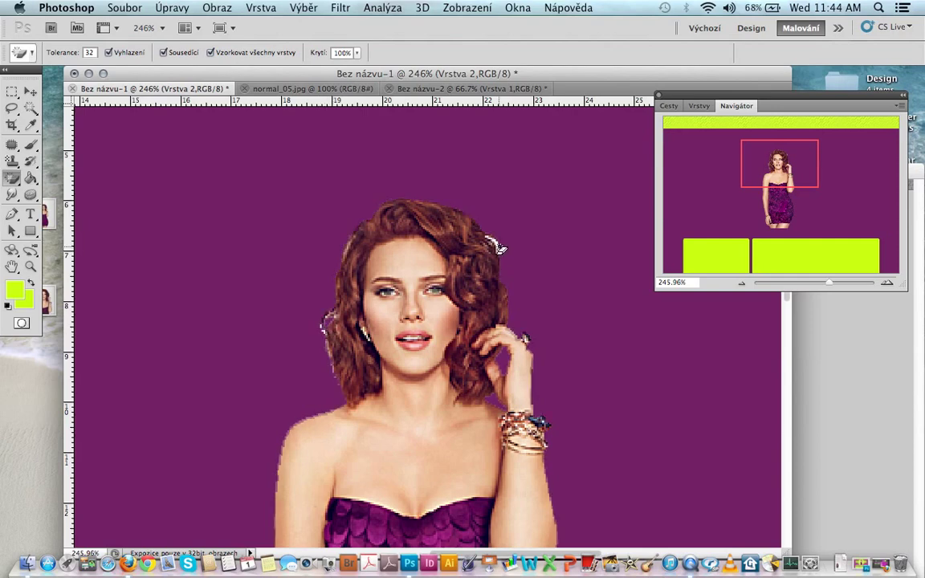
pyautogui.click(170, 8)
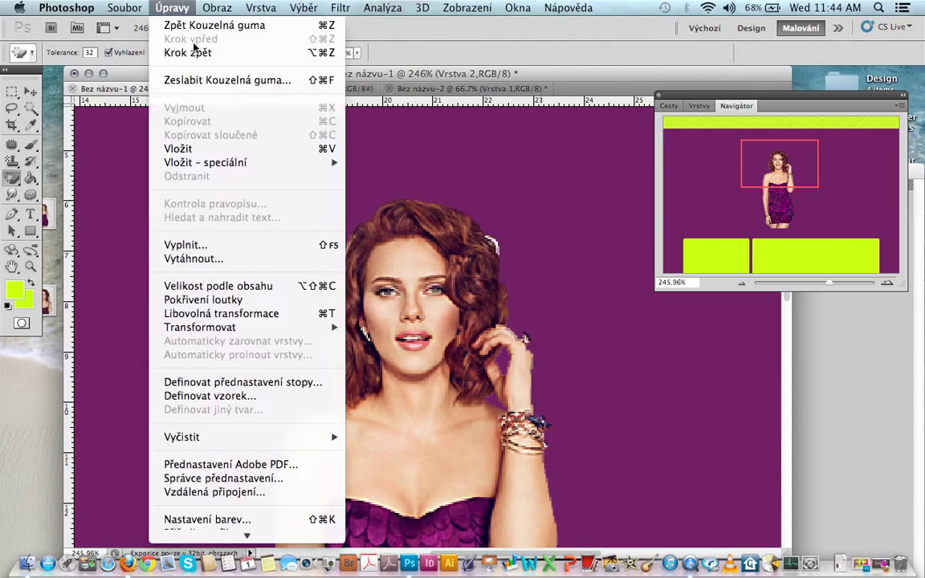
pyautogui.click(207, 25)
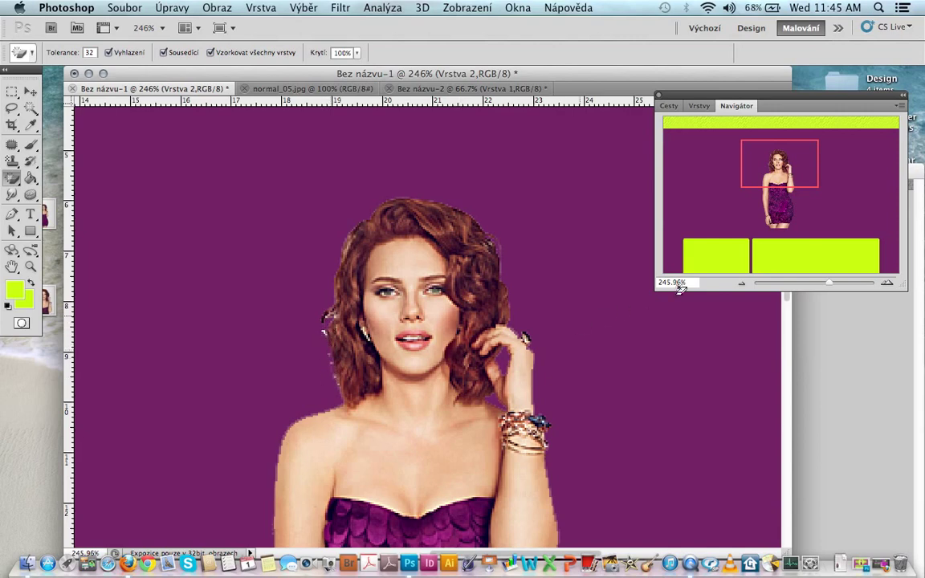
pyautogui.moveTo(828, 286); pyautogui.dragTo(811, 287)
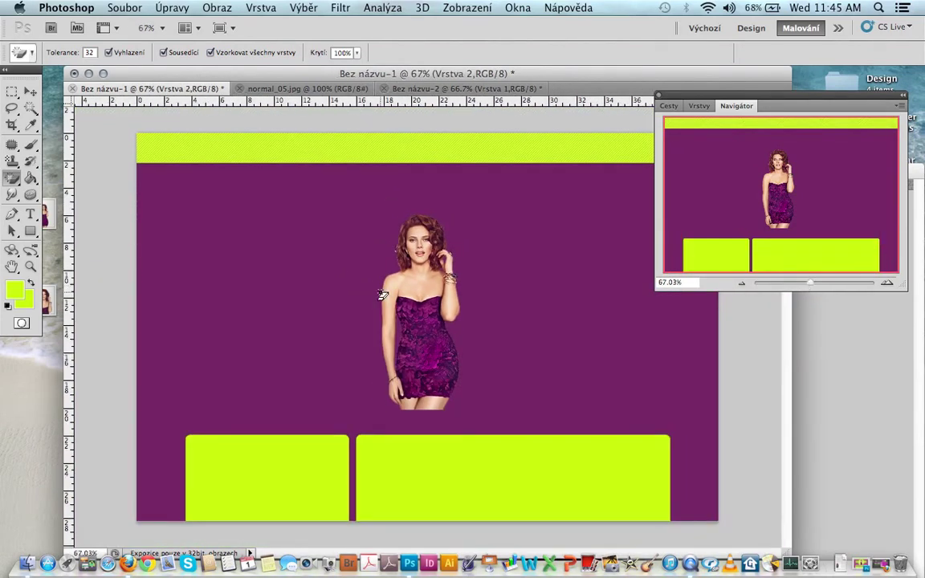
# Scale the woman layer proportionally to about 120%
pyautogui.hotkey('ctrl', 't')
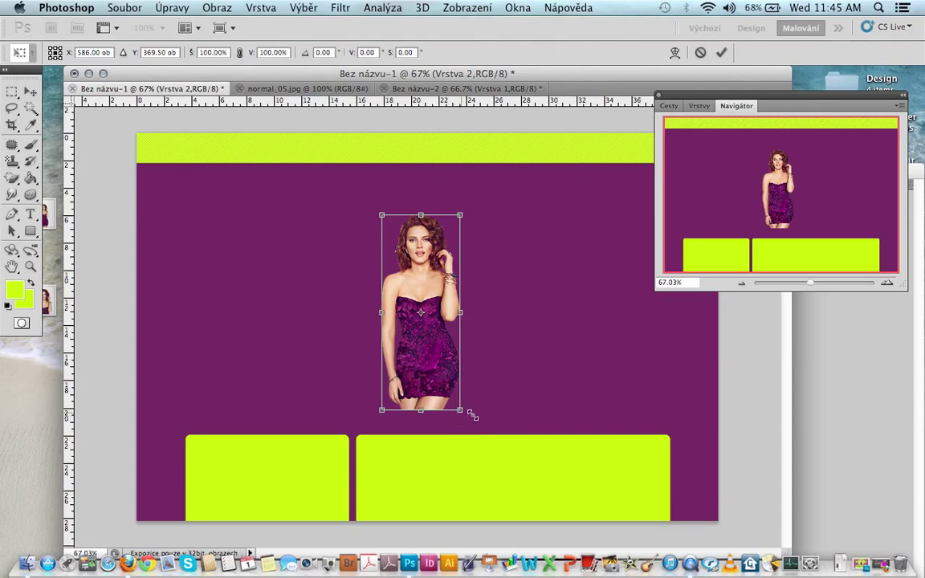
pyautogui.moveTo(473, 415); pyautogui.dragTo(492, 434)
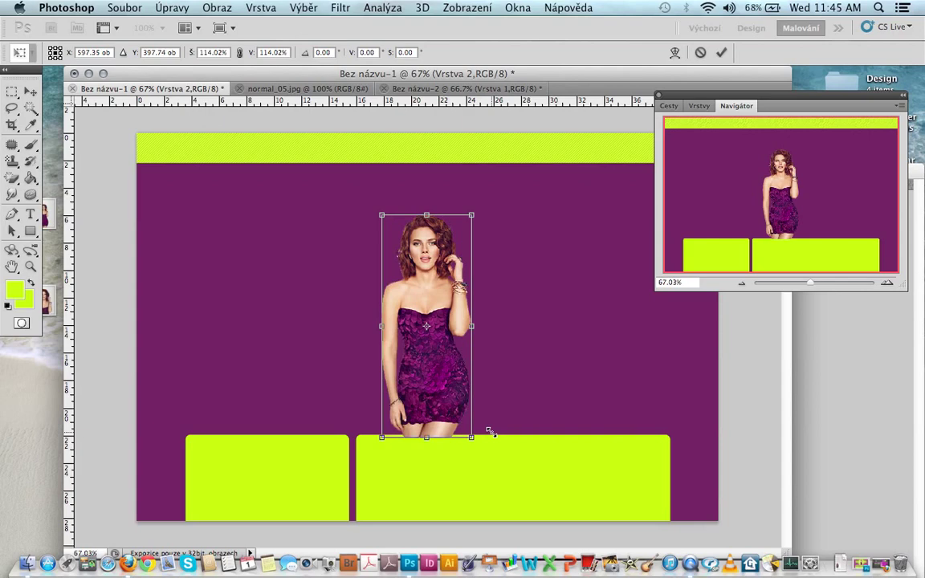
pyautogui.moveTo(471, 323); pyautogui.dragTo(561, 324)
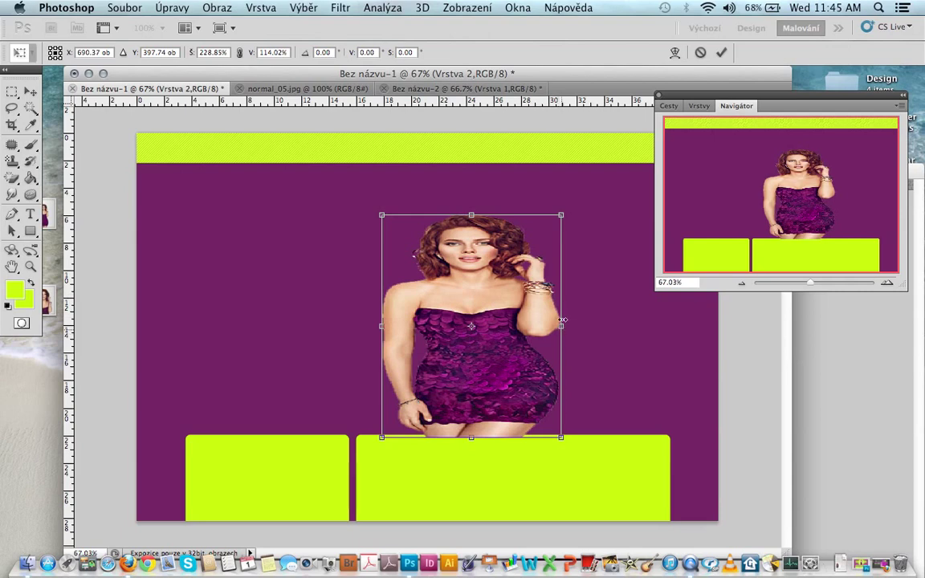
pyautogui.click(701, 53)
pyautogui.hotkey('ctrl', 't')
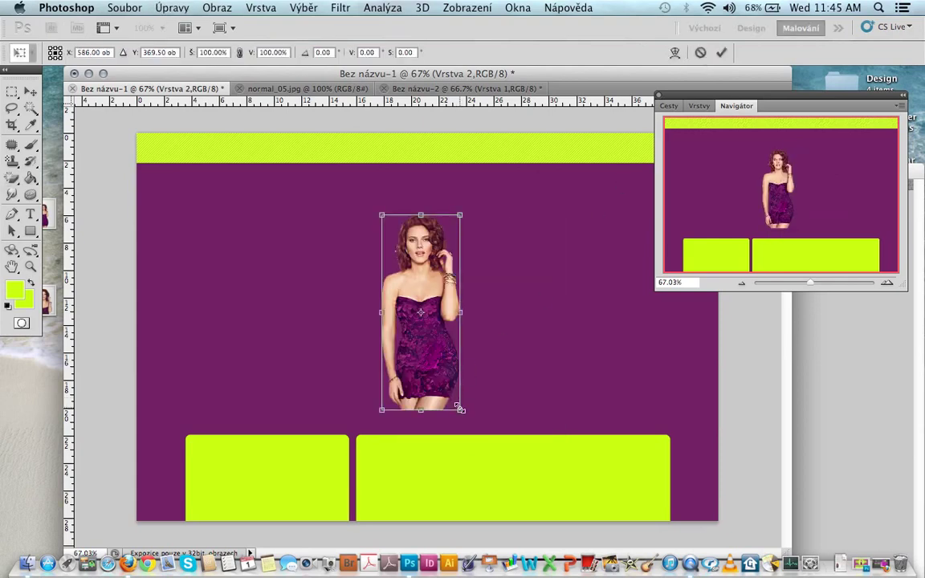
pyautogui.moveTo(460, 411); pyautogui.dragTo(488, 443)
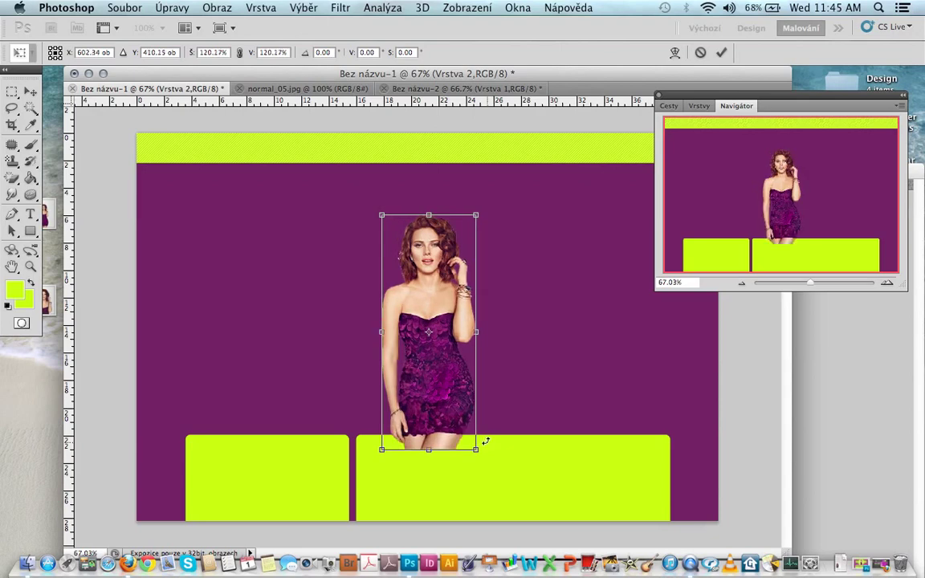
pyautogui.press('e')
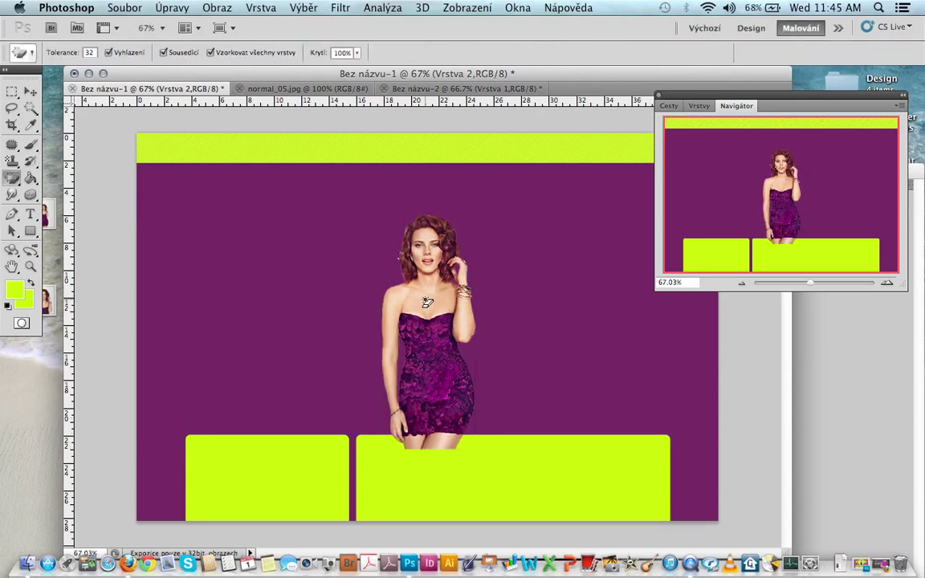
# Undo a stray Magic Eraser click and move the woman higher on the page
pyautogui.click(424, 303)
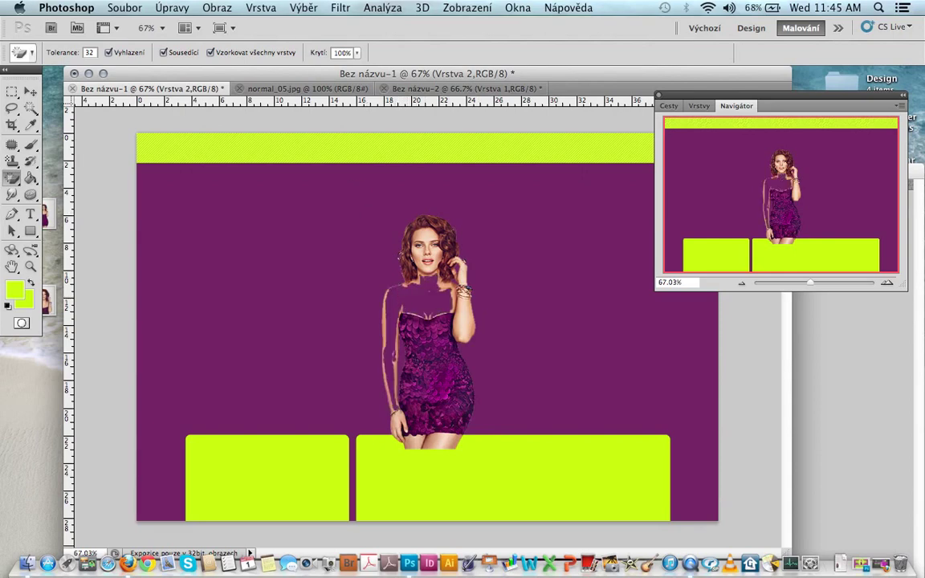
pyautogui.click(171, 8)
pyautogui.click(200, 25)
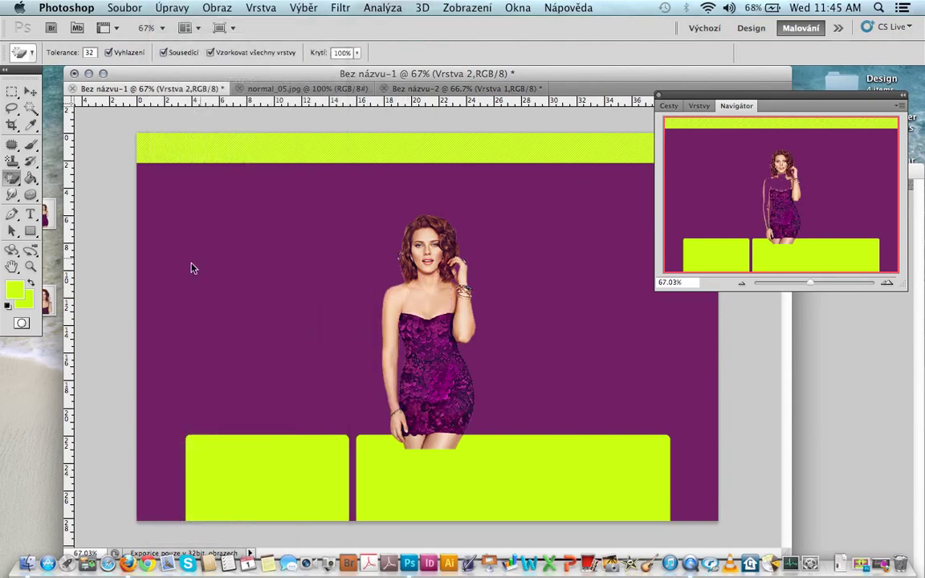
pyautogui.click(31, 92)
pyautogui.moveTo(398, 359); pyautogui.dragTo(398, 329)
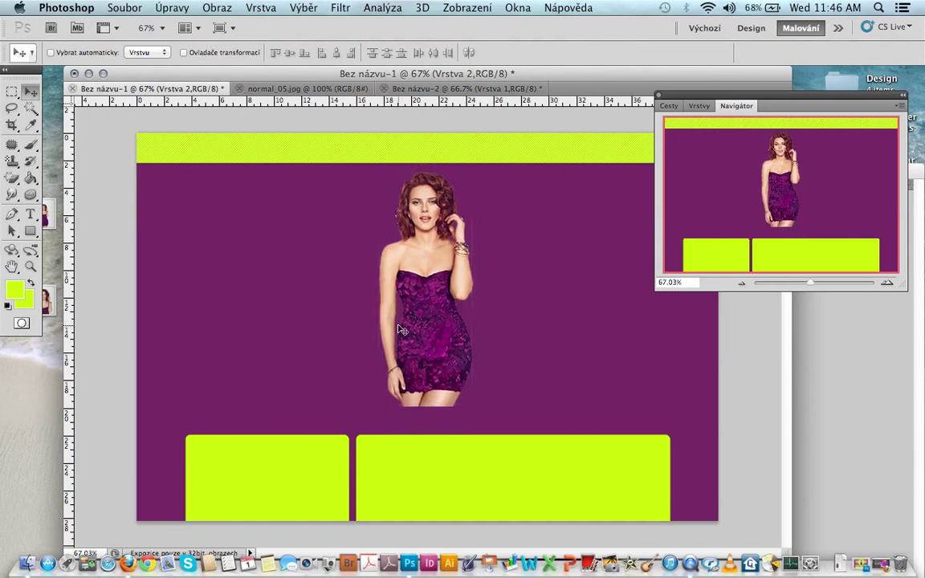
pyautogui.click(261, 7)
pyautogui.moveTo(279, 94)
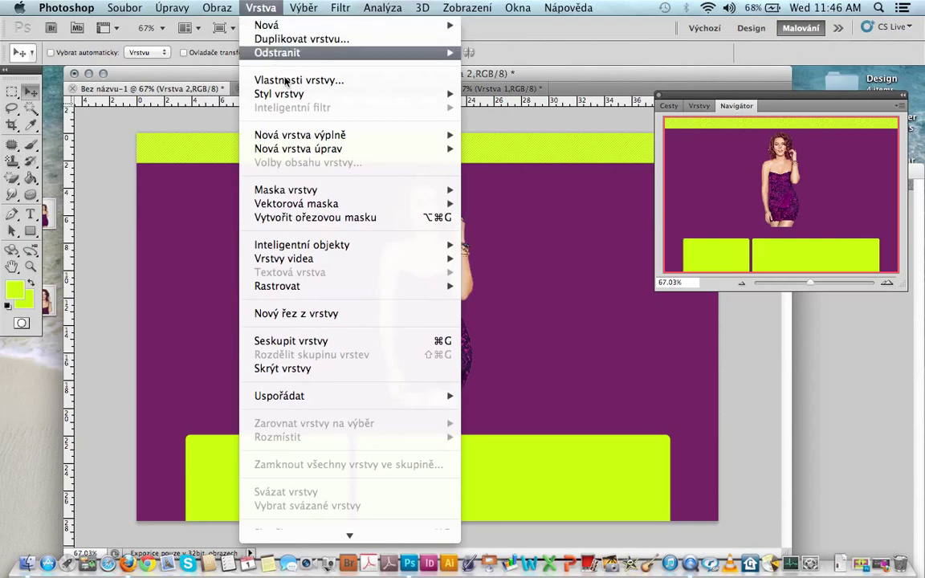
# Give the woman layer a near-black drop shadow
pyautogui.click(492, 124)
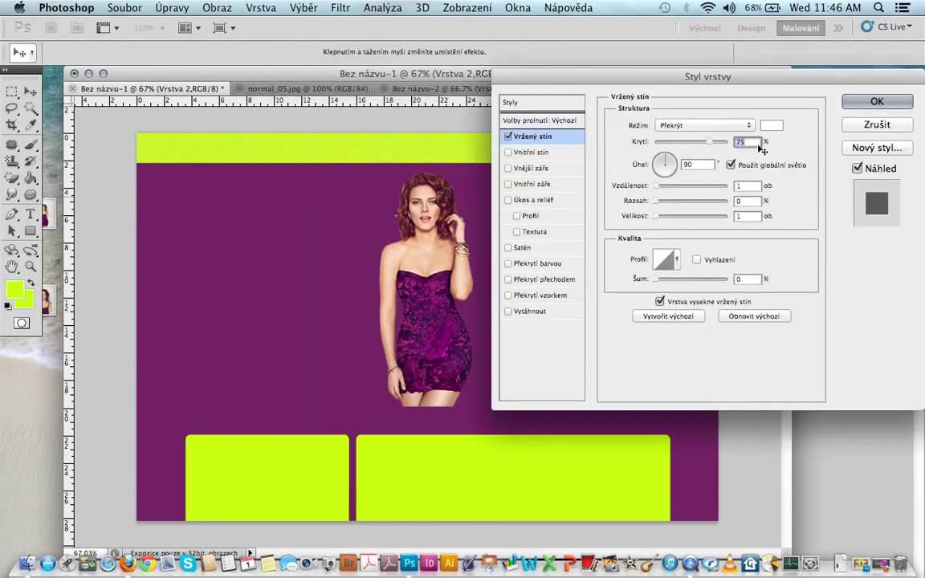
pyautogui.click(771, 126)
pyautogui.click(365, 410)
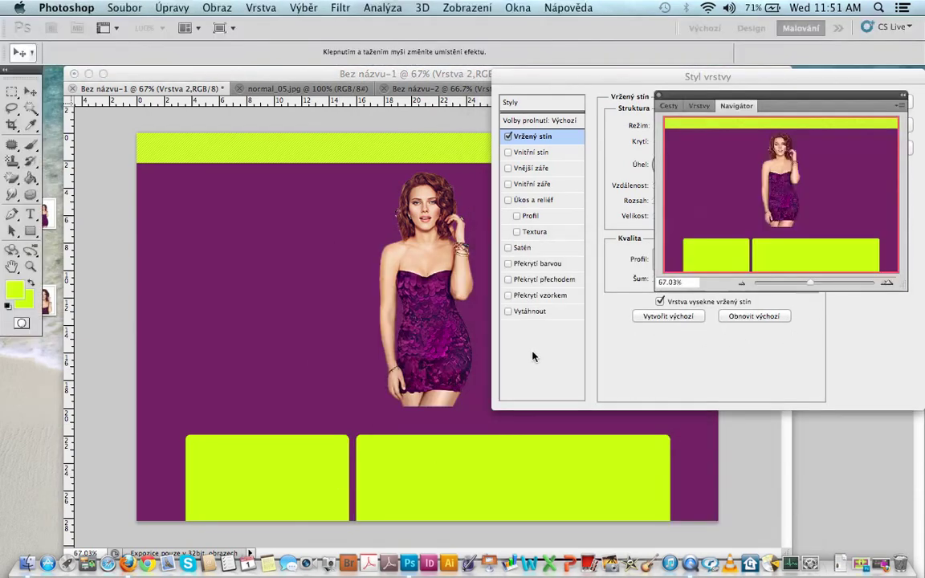
pyautogui.click(771, 126)
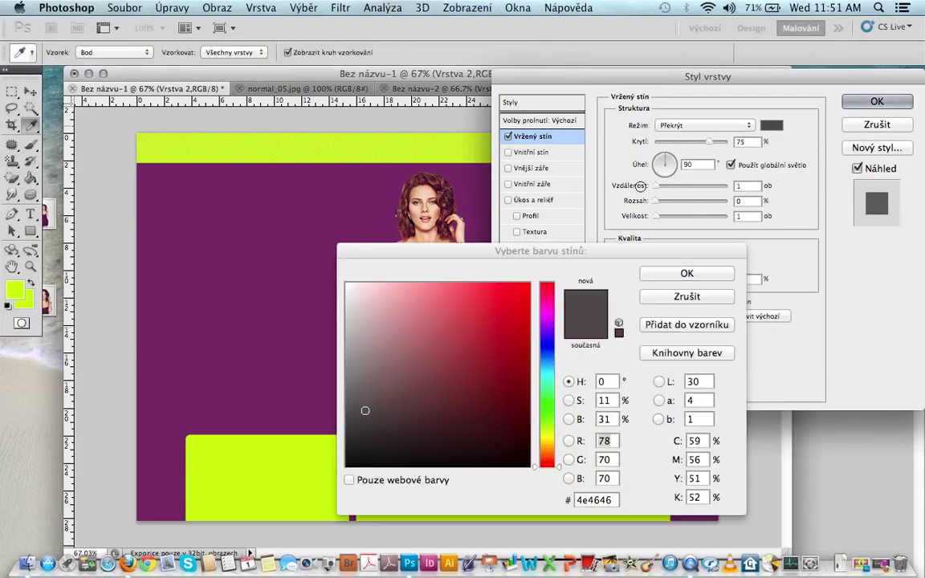
pyautogui.moveTo(398, 380); pyautogui.dragTo(342, 465)
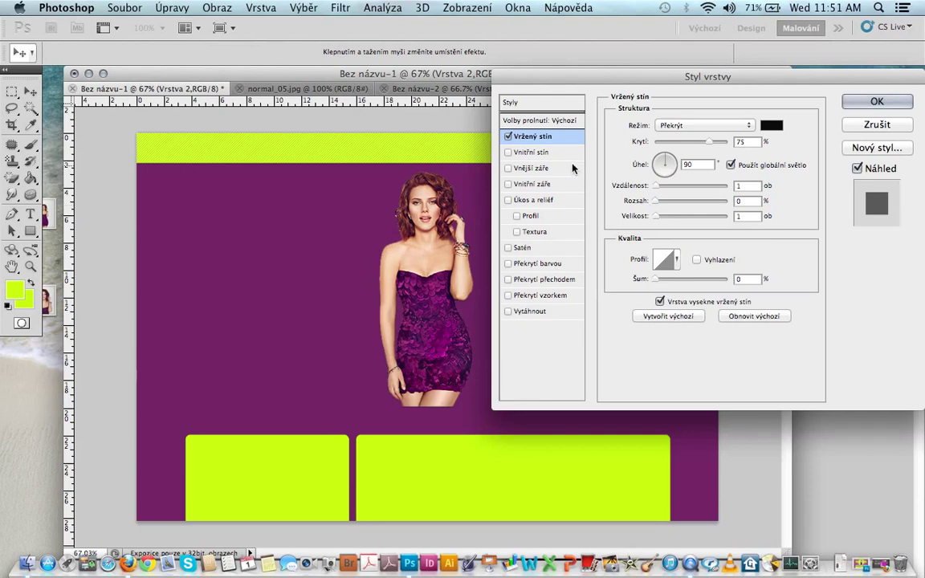
# Add a pale pink inner shadow to the woman
pyautogui.click(516, 152)
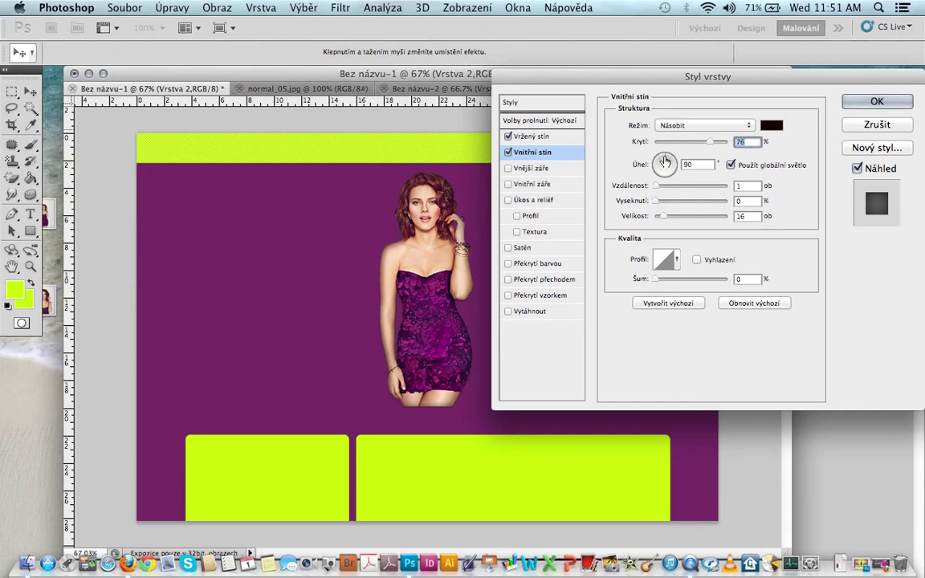
pyautogui.click(771, 125)
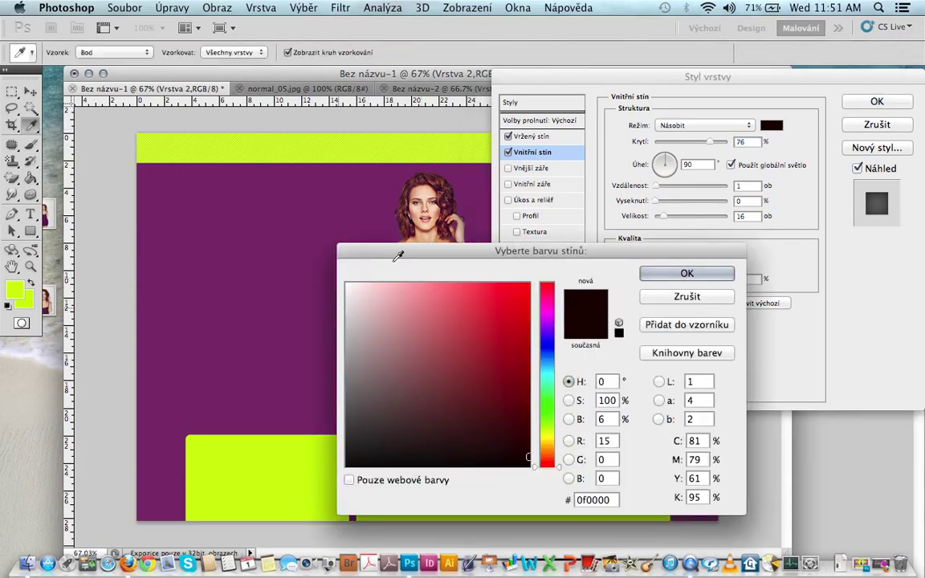
pyautogui.click(418, 229)
pyautogui.moveTo(426, 250); pyautogui.dragTo(96, 298)
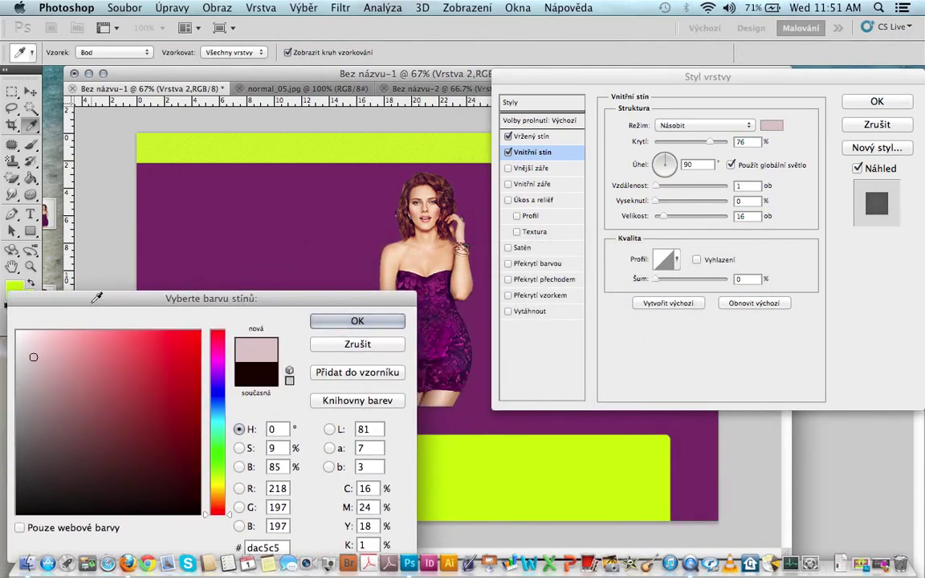
pyautogui.click(386, 322)
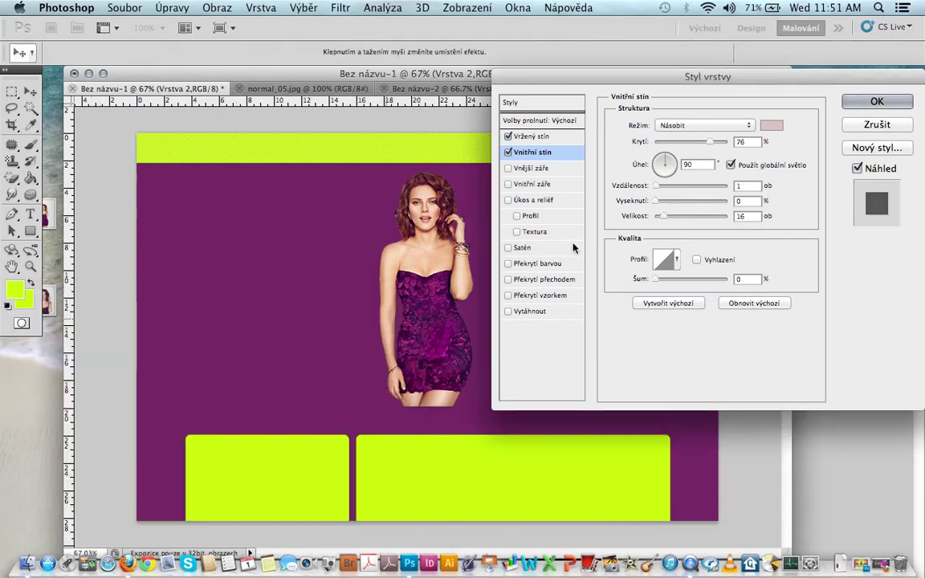
# Add a 1 px purple stroke positioned inside, then apply the layer style
pyautogui.click(531, 312)
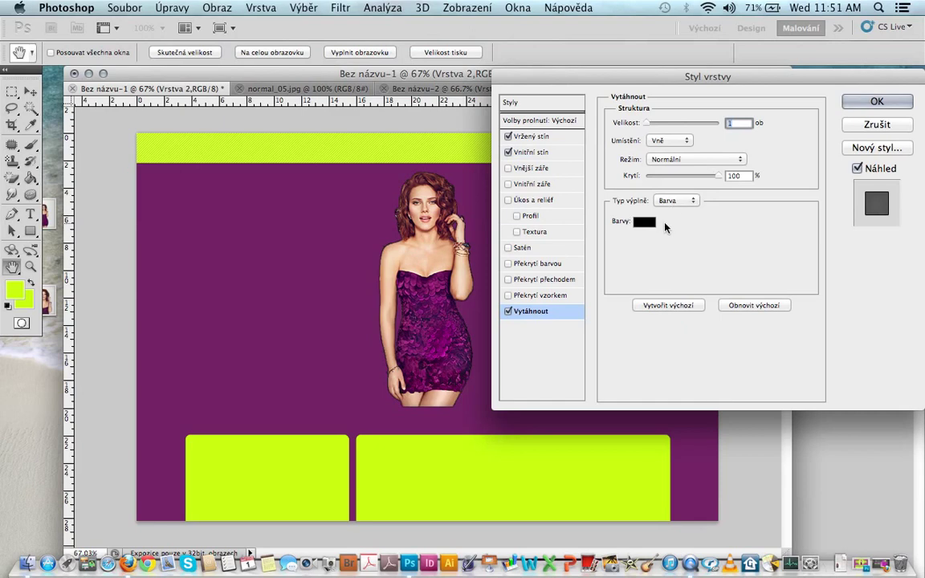
pyautogui.click(644, 222)
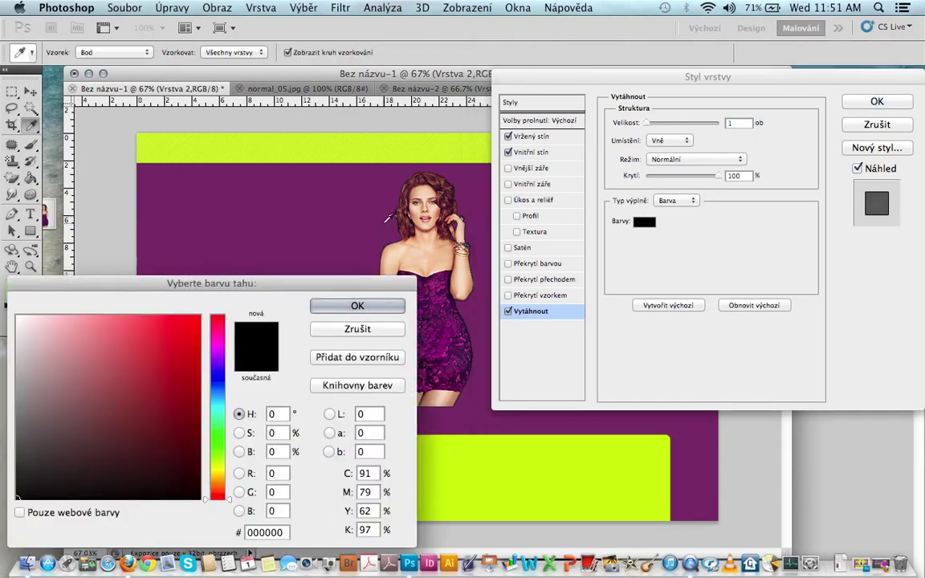
pyautogui.click(387, 218)
pyautogui.click(357, 306)
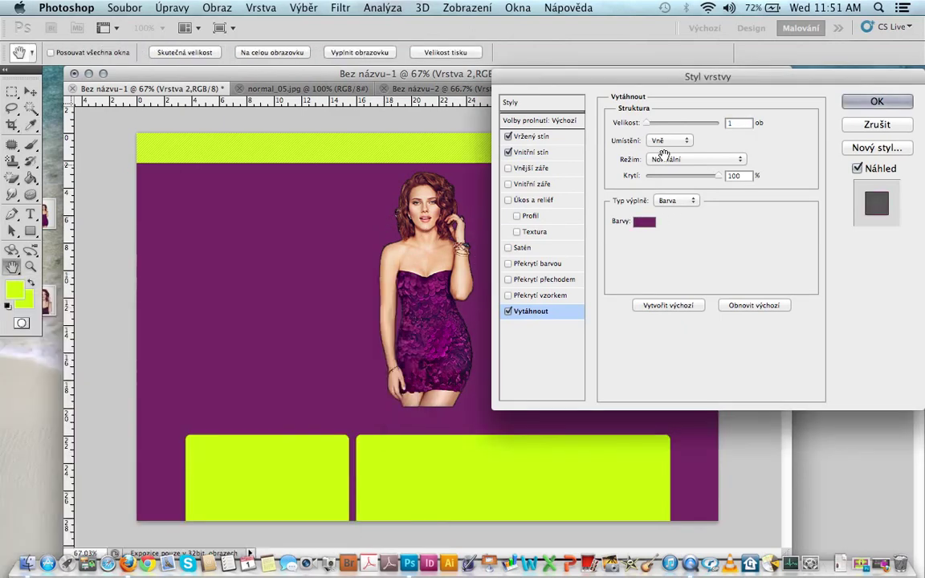
pyautogui.click(669, 141)
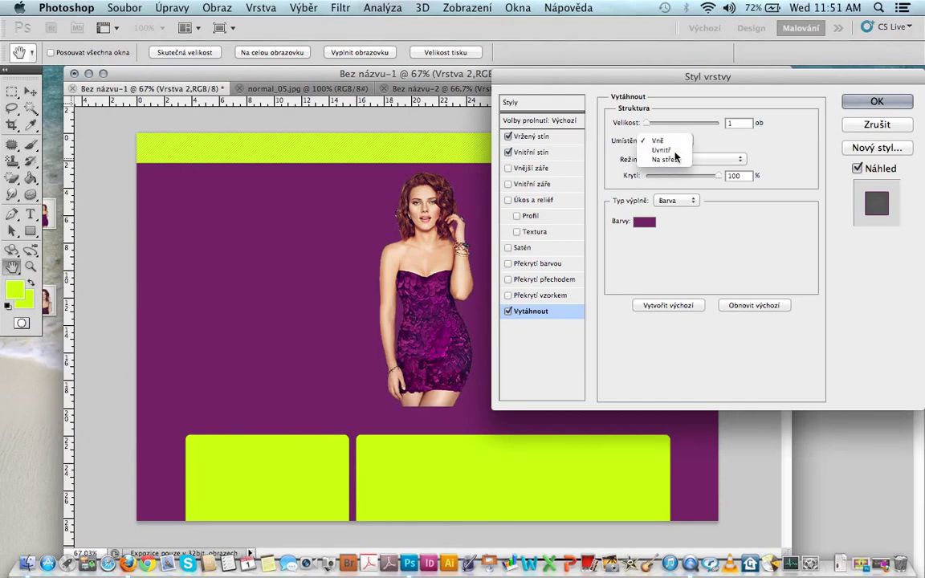
pyautogui.click(675, 152)
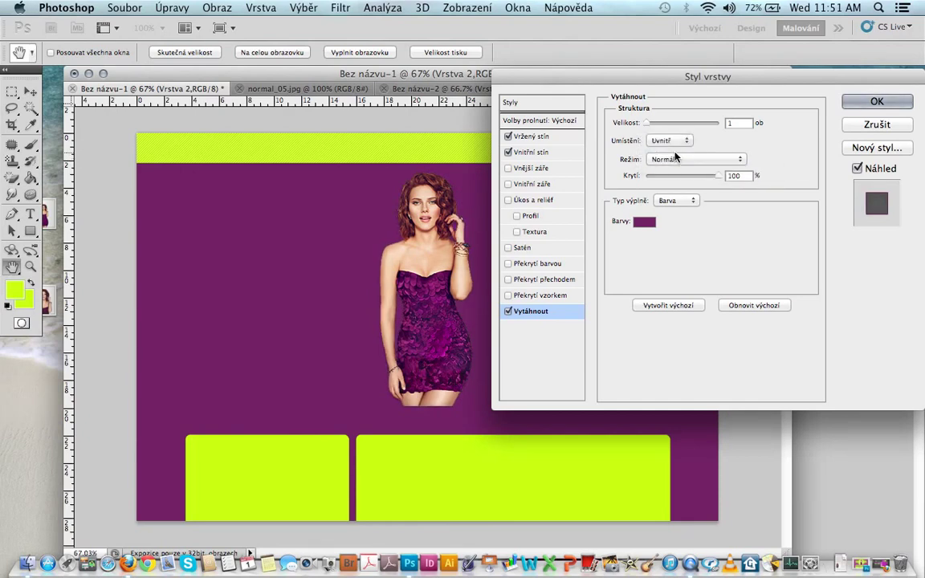
pyautogui.press('Return')
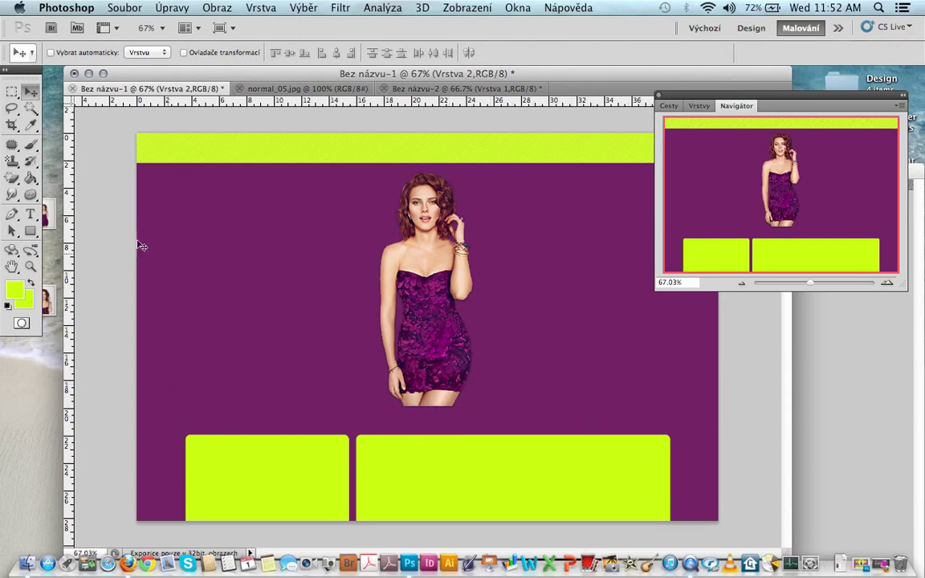
# After glancing at normal_05.jpg, add guides along both lime panels' side edges and top line
pyautogui.click(281, 90)
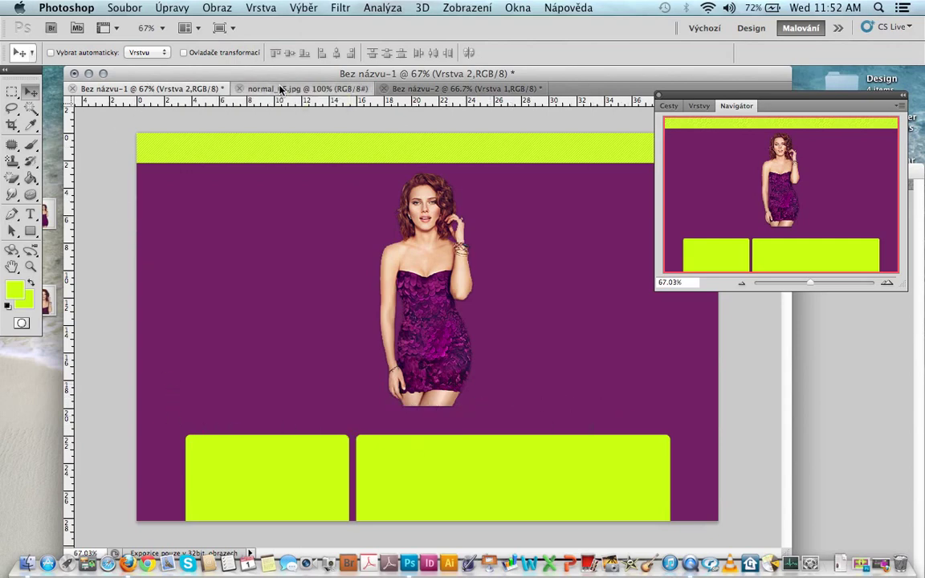
pyautogui.click(201, 90)
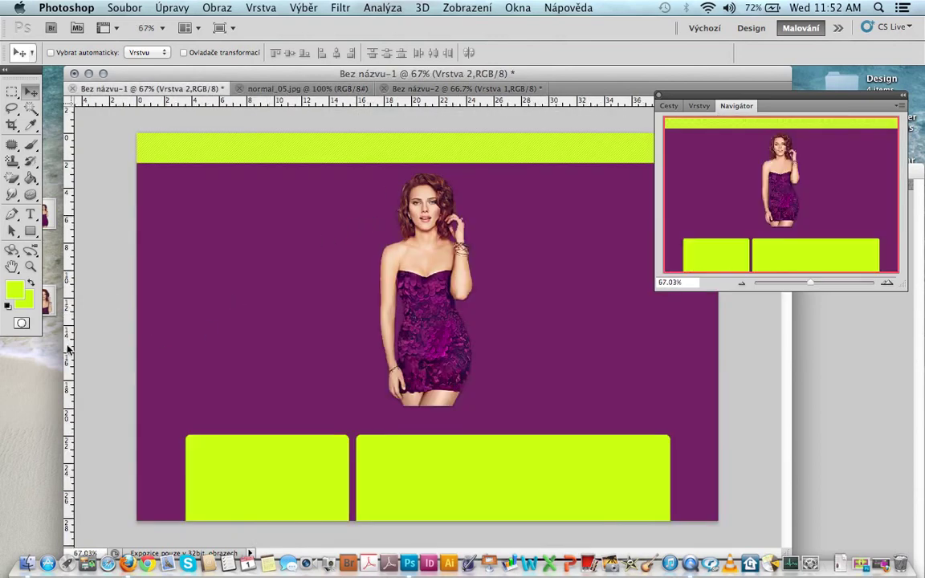
pyautogui.moveTo(155, 388); pyautogui.dragTo(186, 399)
pyautogui.hotkey('ctrl', ';')
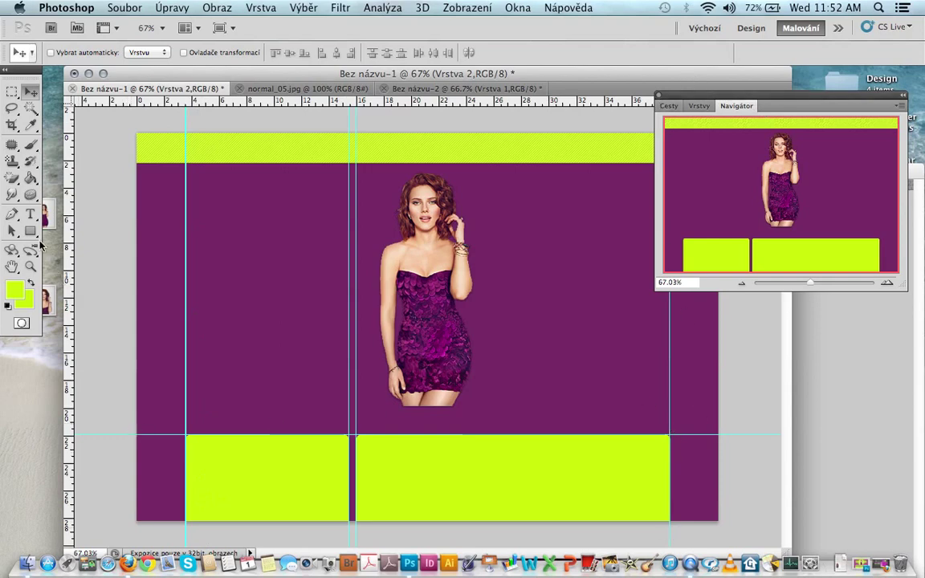
# Draw a thin lime rounded bar between the outer guides just above the two panels
pyautogui.click(32, 233)
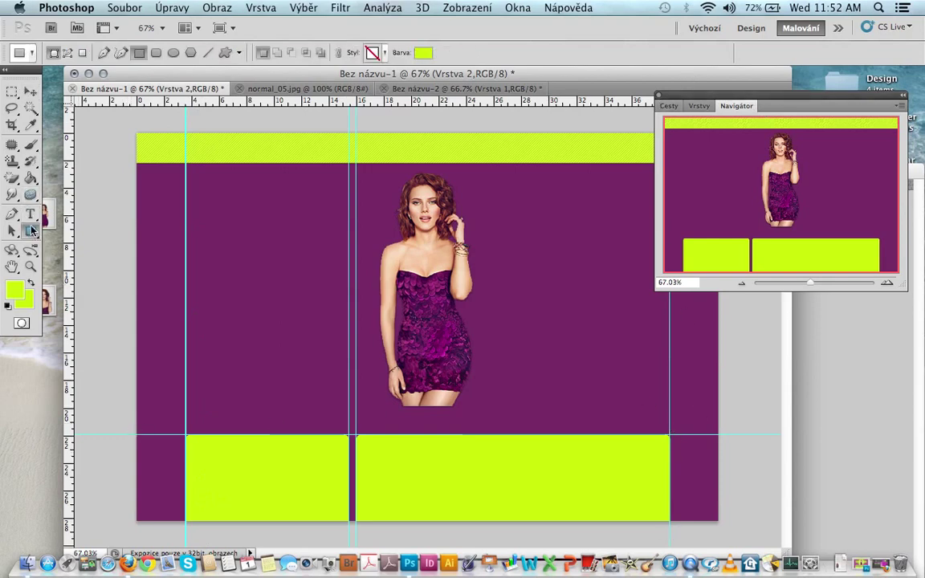
pyautogui.click(157, 53)
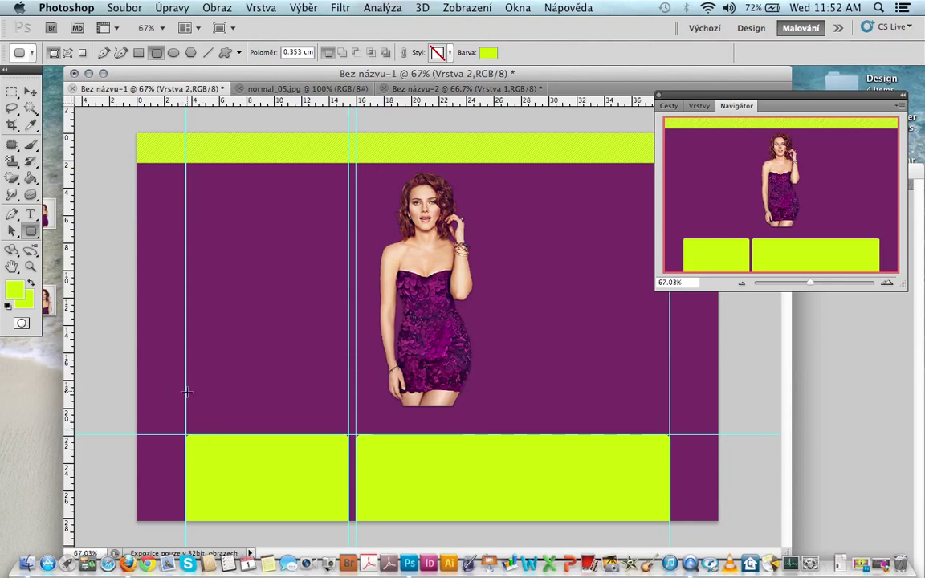
pyautogui.moveTo(187, 401)
pyautogui.mouseDown()
pyautogui.moveTo(506, 402)
pyautogui.moveTo(671, 423)
pyautogui.mouseUp()
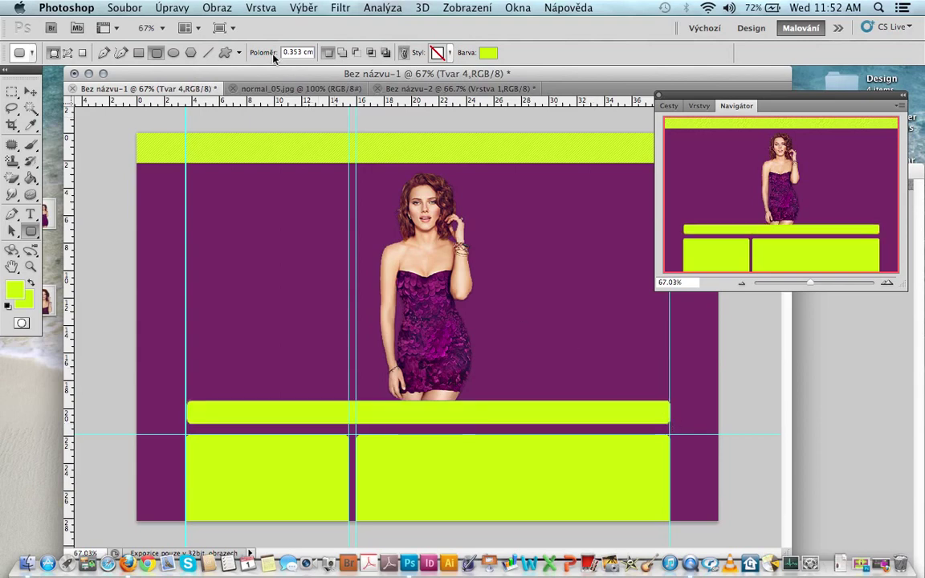
pyautogui.click(261, 8)
pyautogui.moveTo(280, 94)
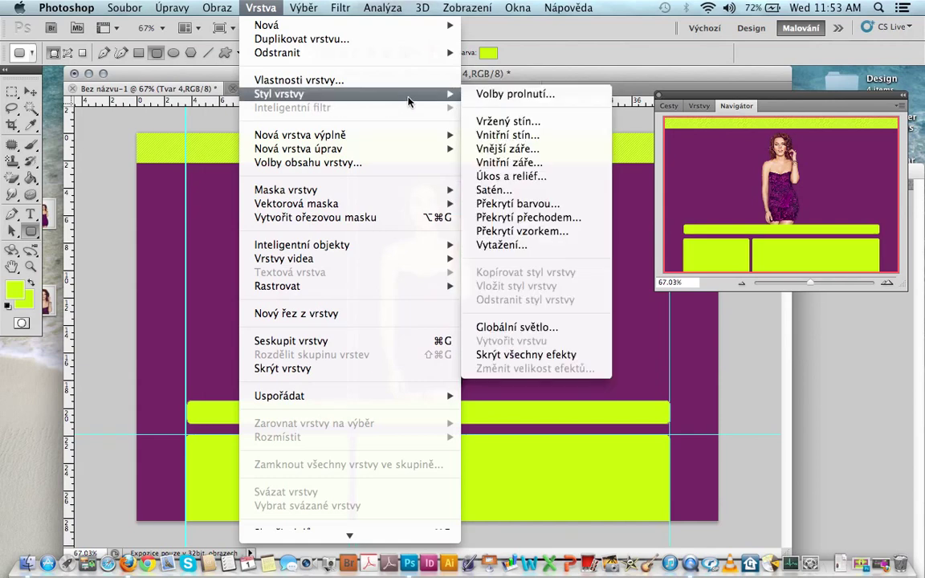
# Give the bar a black drop shadow and a motivo2 thin diagonal hatch pattern overlay
pyautogui.click(519, 121)
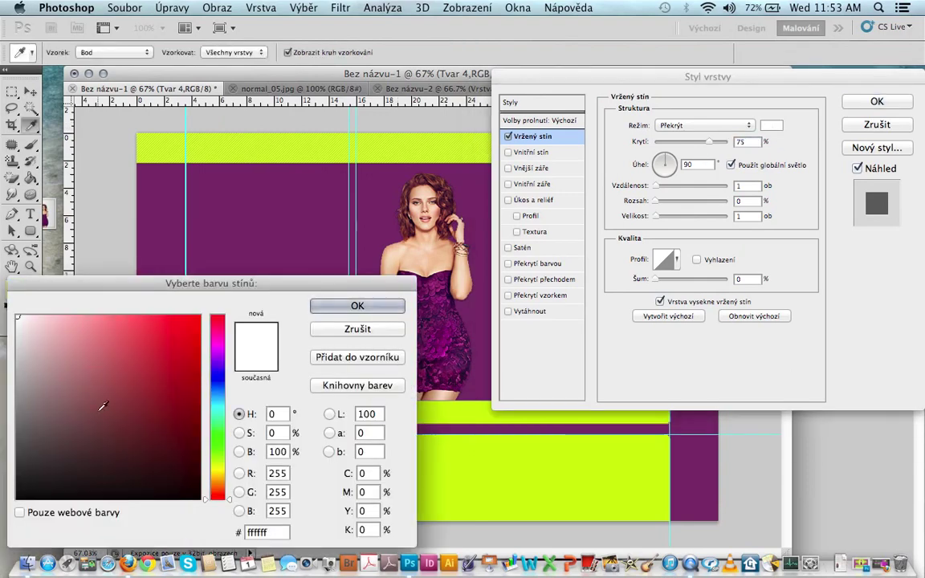
pyautogui.moveTo(97, 412); pyautogui.dragTo(16, 499)
pyautogui.click(358, 306)
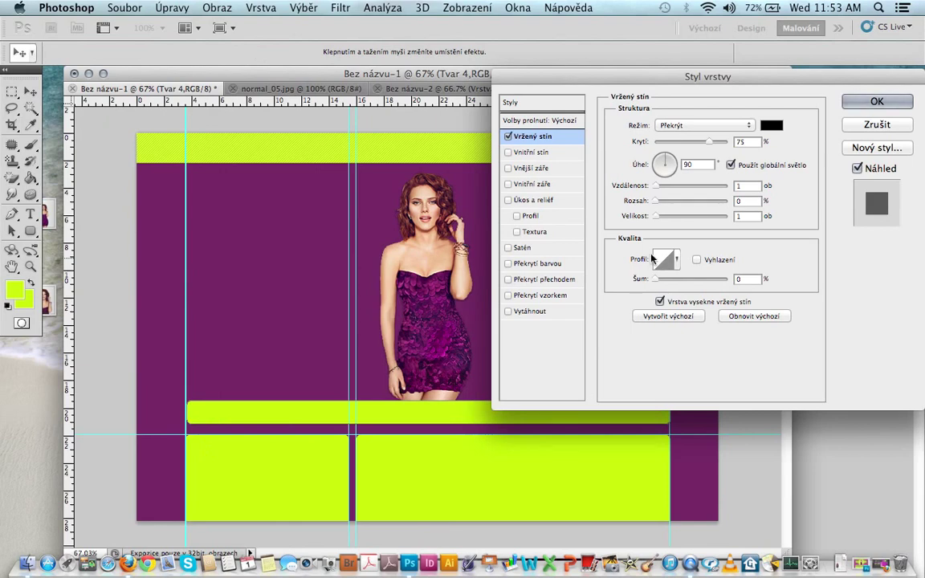
pyautogui.click(541, 294)
pyautogui.click(688, 179)
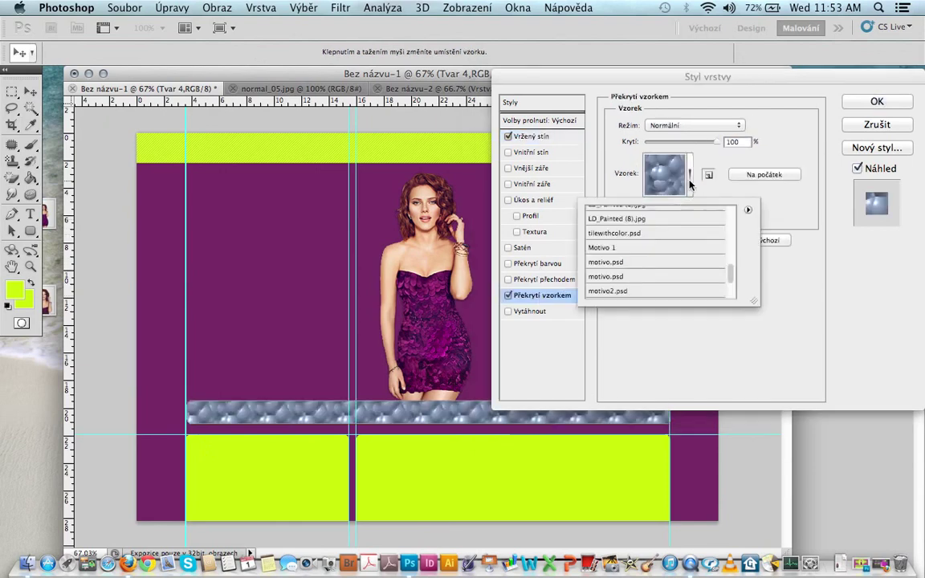
pyautogui.click(623, 273)
pyautogui.click(623, 276)
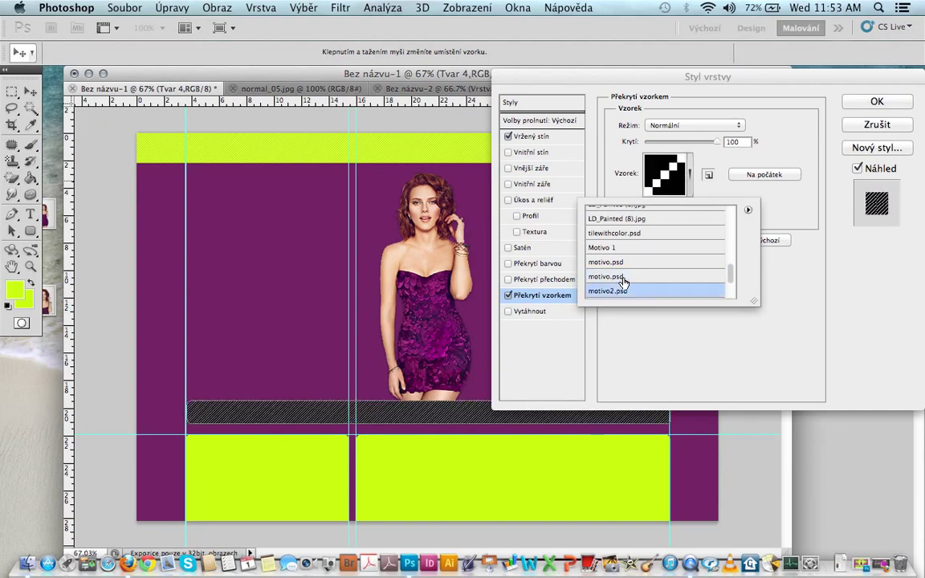
pyautogui.click(623, 276)
pyautogui.doubleClick(623, 276)
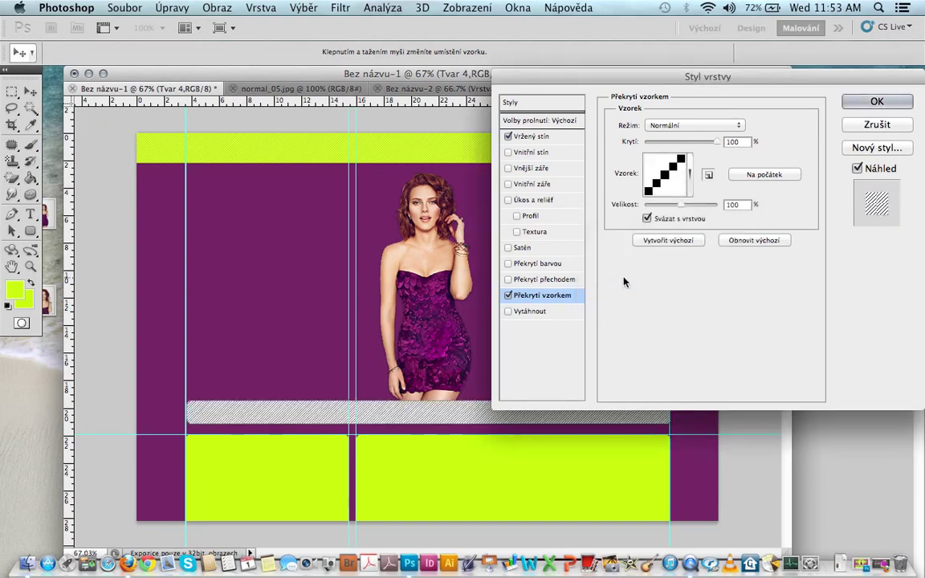
# Set the pattern overlay to 27% opacity and 105% scale, then apply the styles
pyautogui.click(662, 142)
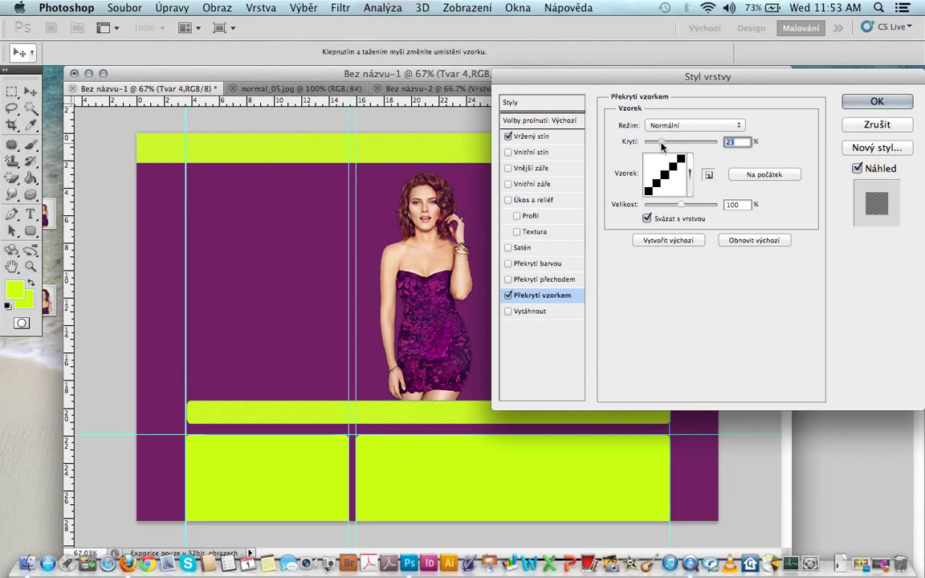
pyautogui.moveTo(662, 142); pyautogui.dragTo(666, 142)
pyautogui.moveTo(665, 146); pyautogui.dragTo(662, 146)
pyautogui.write('27')
pyautogui.moveTo(684, 208); pyautogui.dragTo(680, 208)
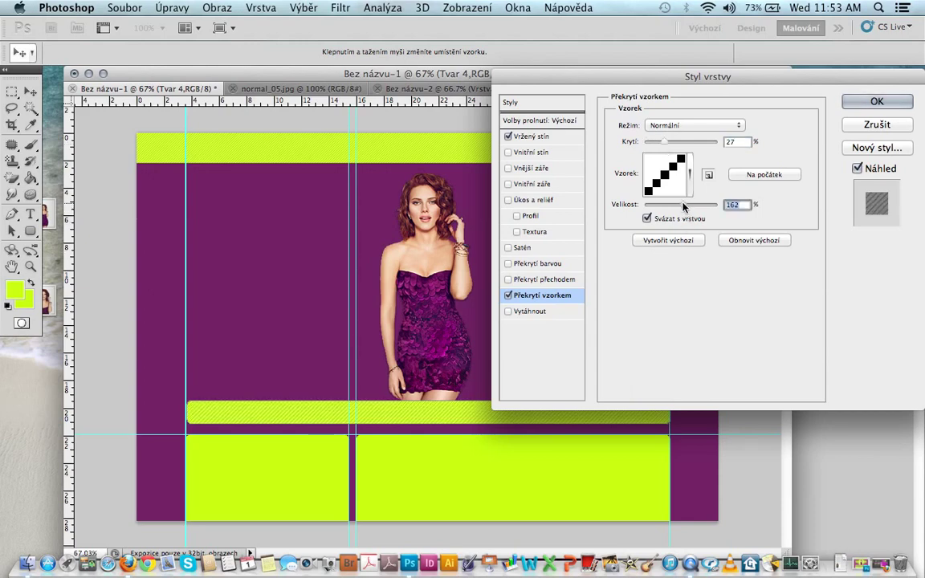
pyautogui.press('Down')
pyautogui.press('Down')
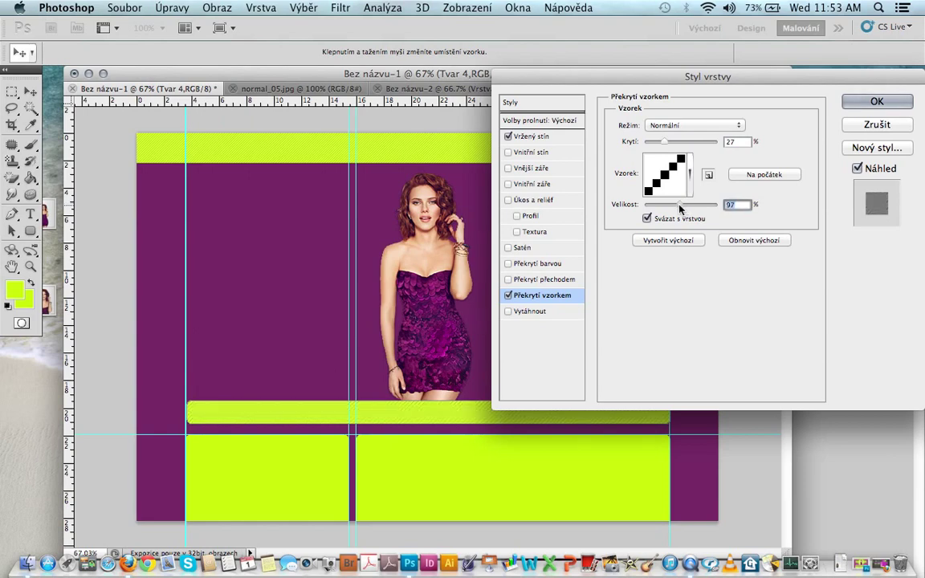
pyautogui.moveTo(679, 209); pyautogui.dragTo(681, 209)
pyautogui.moveTo(681, 207); pyautogui.dragTo(681, 209)
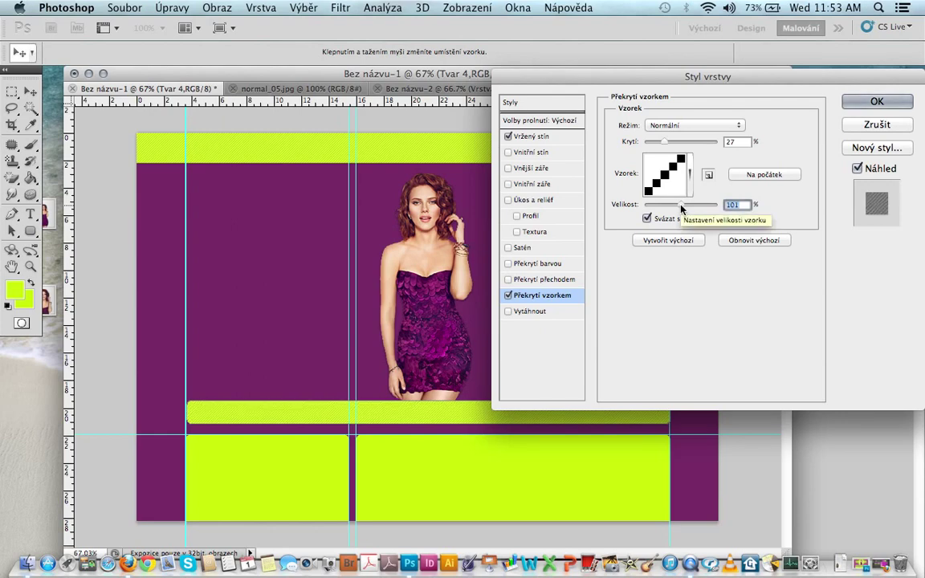
pyautogui.write('105')
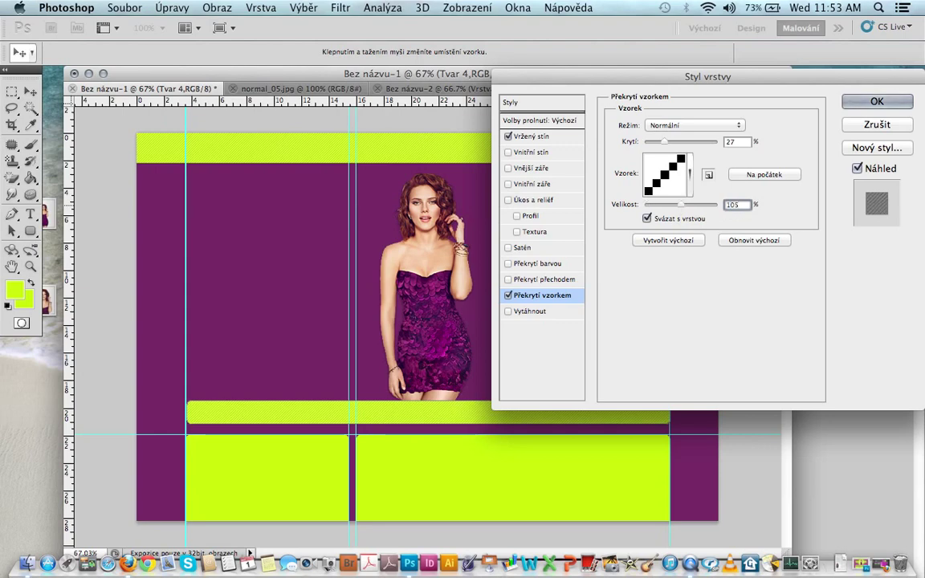
pyautogui.press('Return')
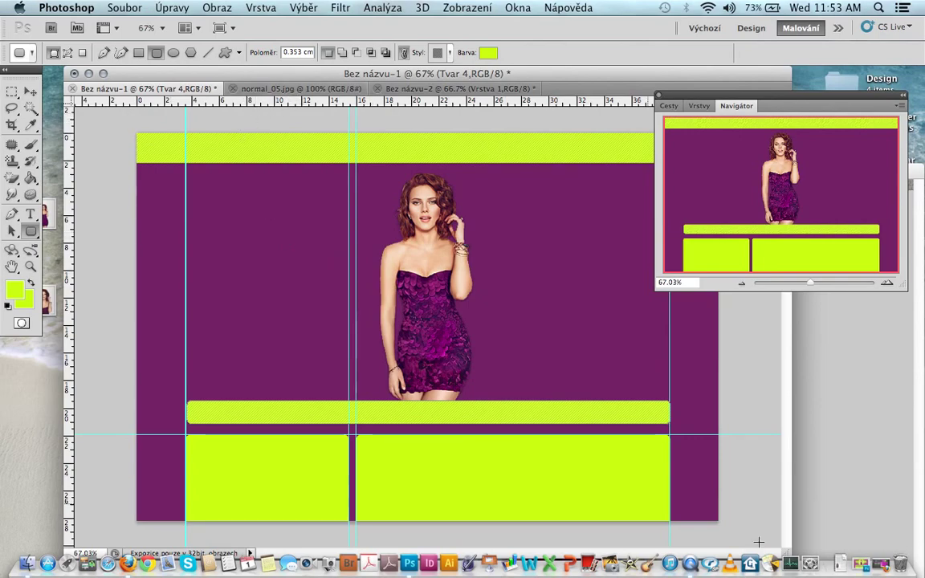
# Restore the designscarlett.psd reference from the Dock and place it behind the Bez názvu-1 layout
pyautogui.click(839, 564)
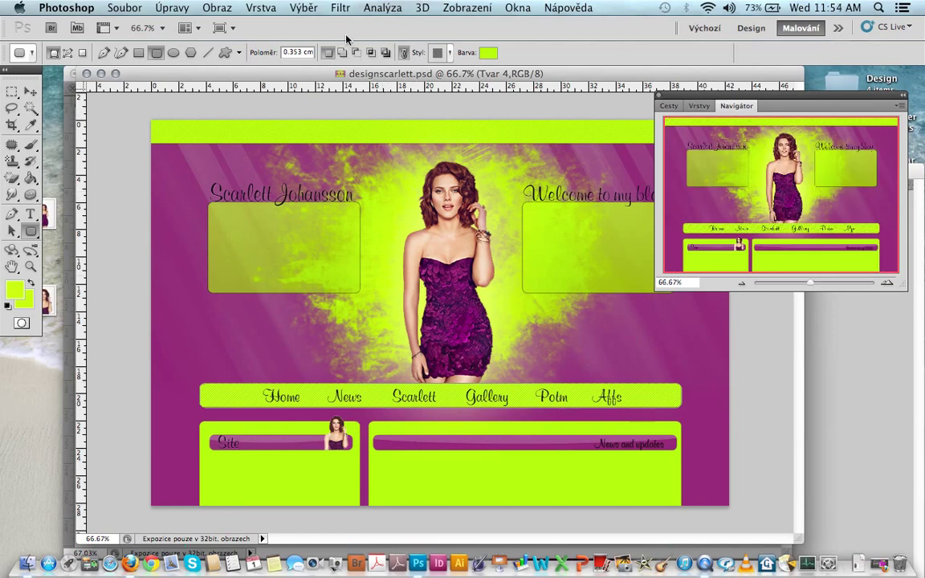
pyautogui.moveTo(340, 73); pyautogui.dragTo(360, 102)
pyautogui.moveTo(350, 73); pyautogui.dragTo(371, 154)
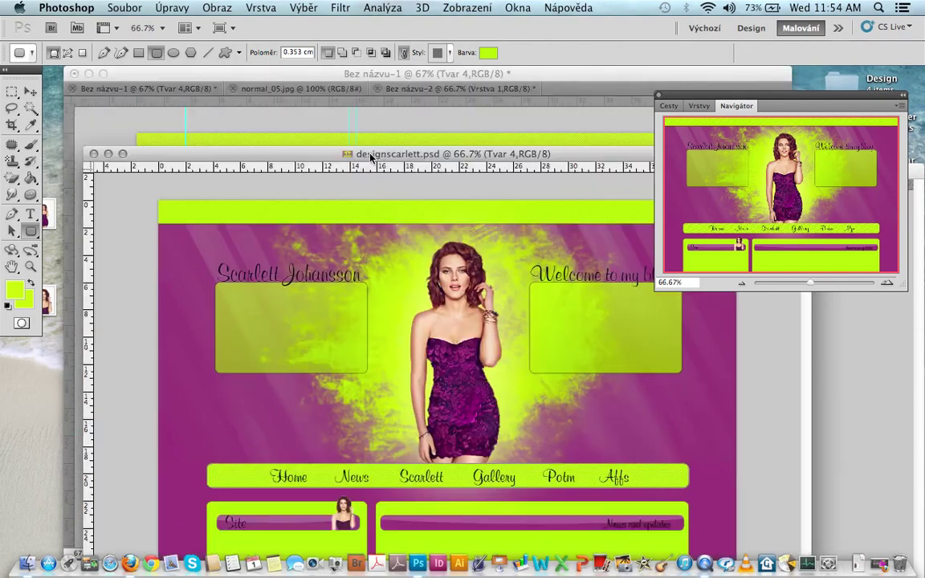
pyautogui.click(368, 73)
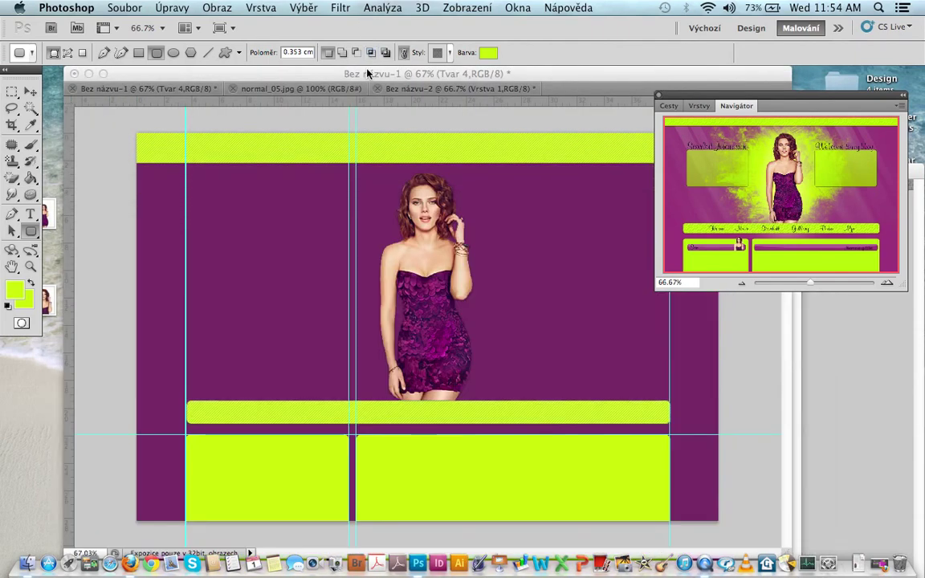
pyautogui.click(30, 147)
# Choose the large 916-pixel splatter brush tip
pyautogui.click(71, 54)
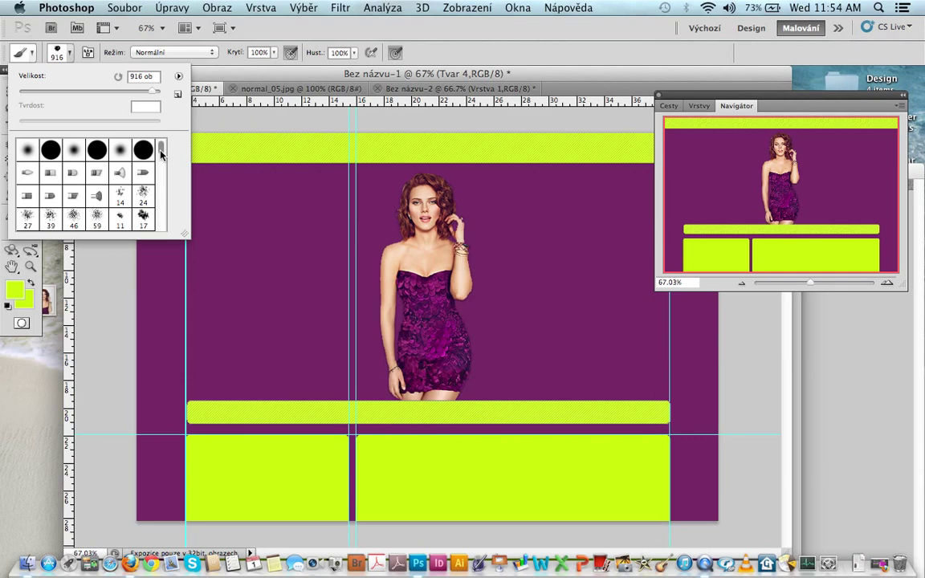
pyautogui.moveTo(162, 152); pyautogui.dragTo(166, 227)
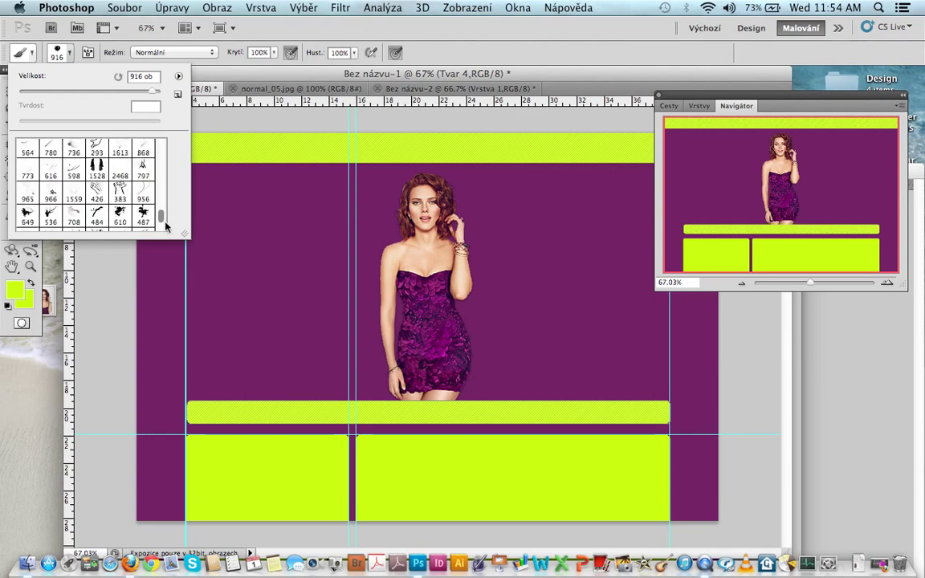
pyautogui.click(166, 226)
pyautogui.click(165, 226)
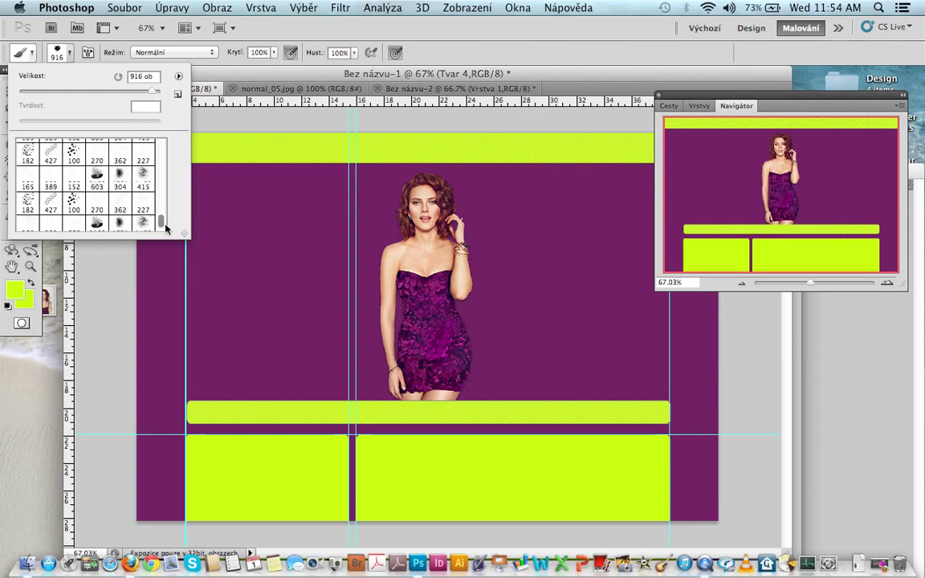
pyautogui.click(165, 227)
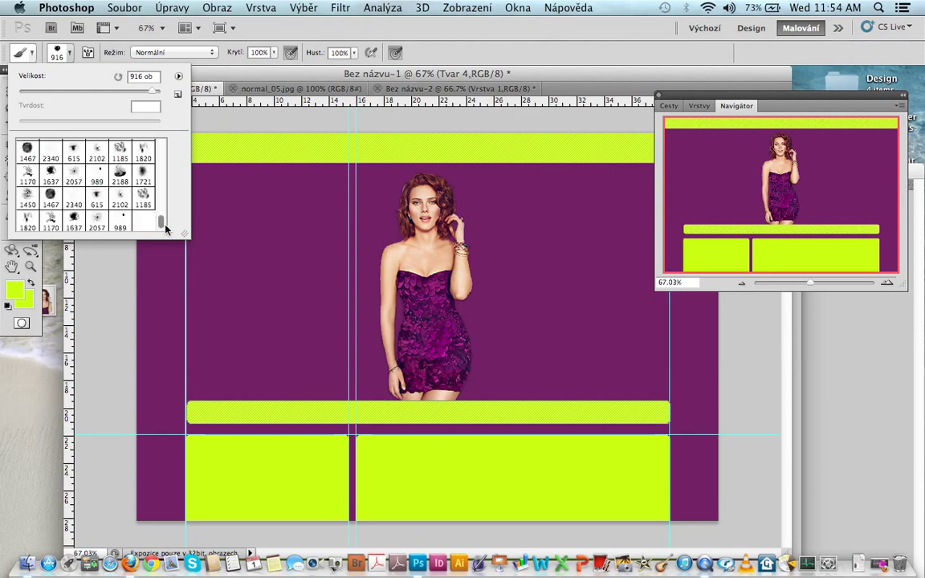
pyautogui.click(50, 196)
pyautogui.press('Up')
pyautogui.press('Up')
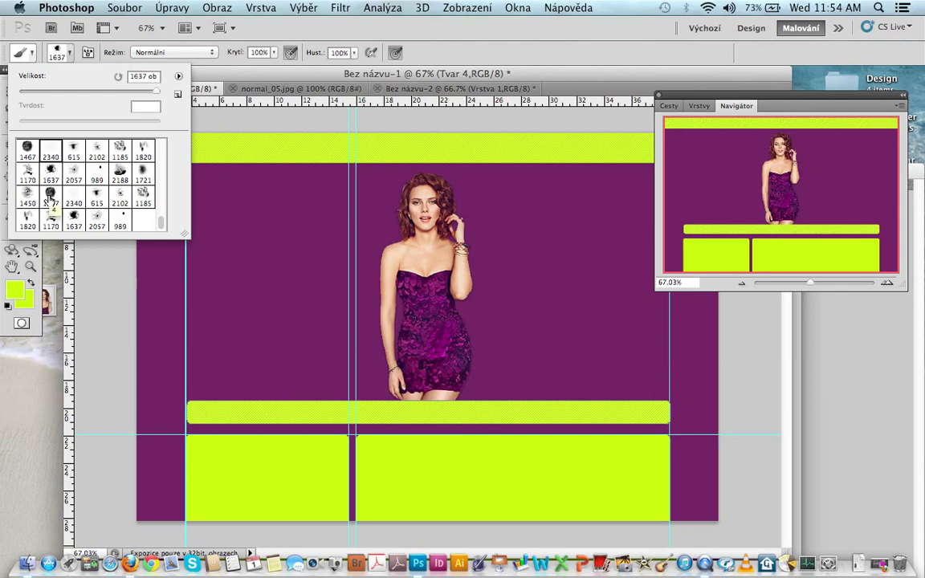
pyautogui.press('Up')
pyautogui.press('Up')
pyautogui.press('Up')
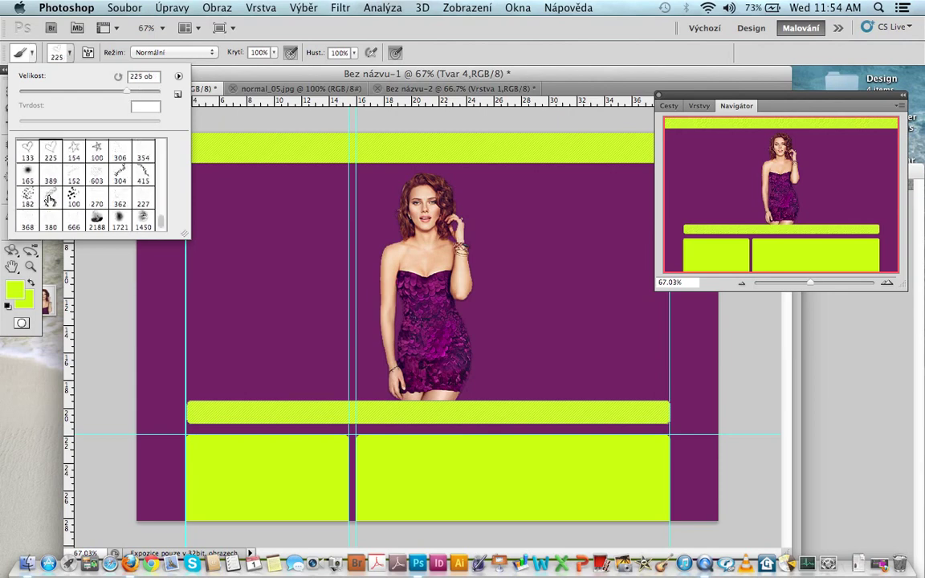
pyautogui.press('Up')
pyautogui.press('Up')
pyautogui.press('Up')
pyautogui.press('Up')
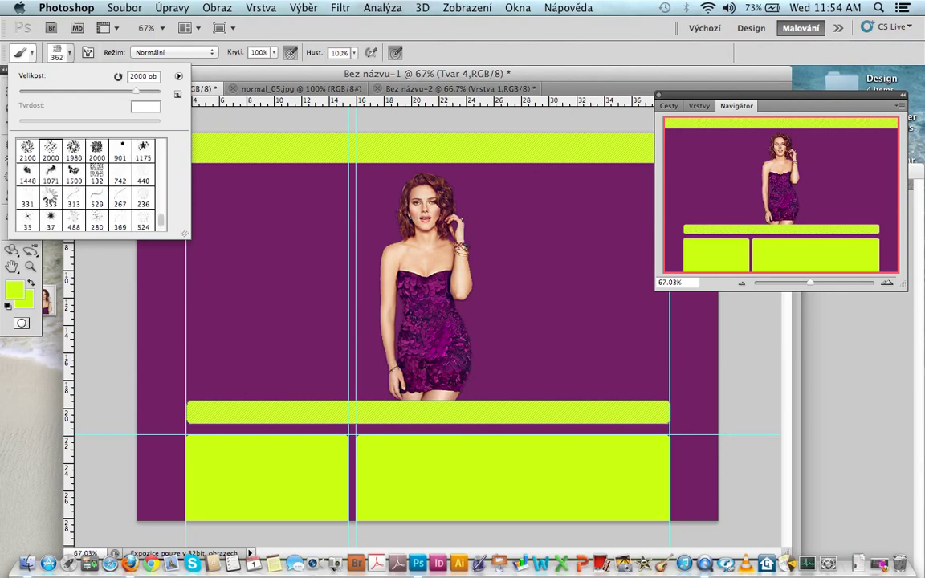
pyautogui.press('Up')
pyautogui.press('Up')
pyautogui.press('Up')
pyautogui.press('Up')
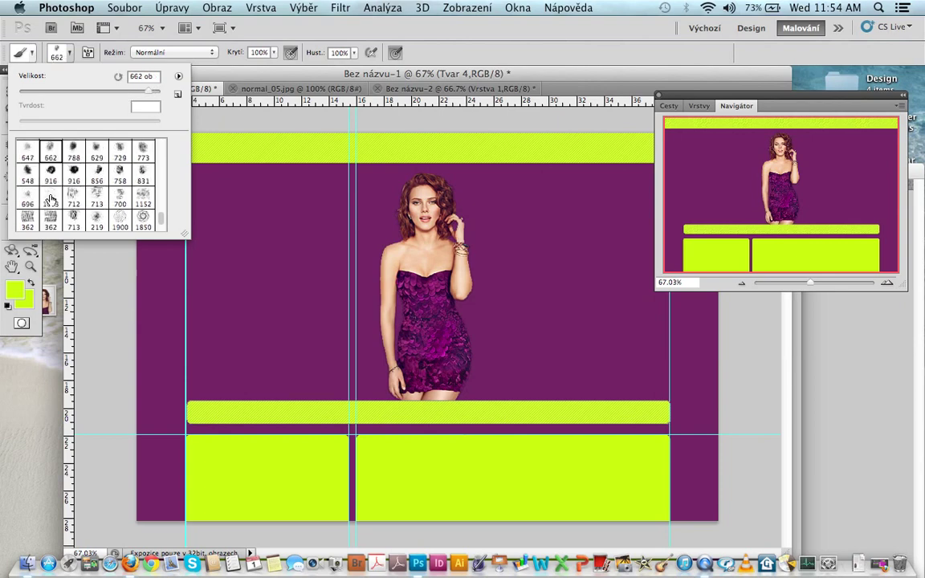
pyautogui.click(74, 175)
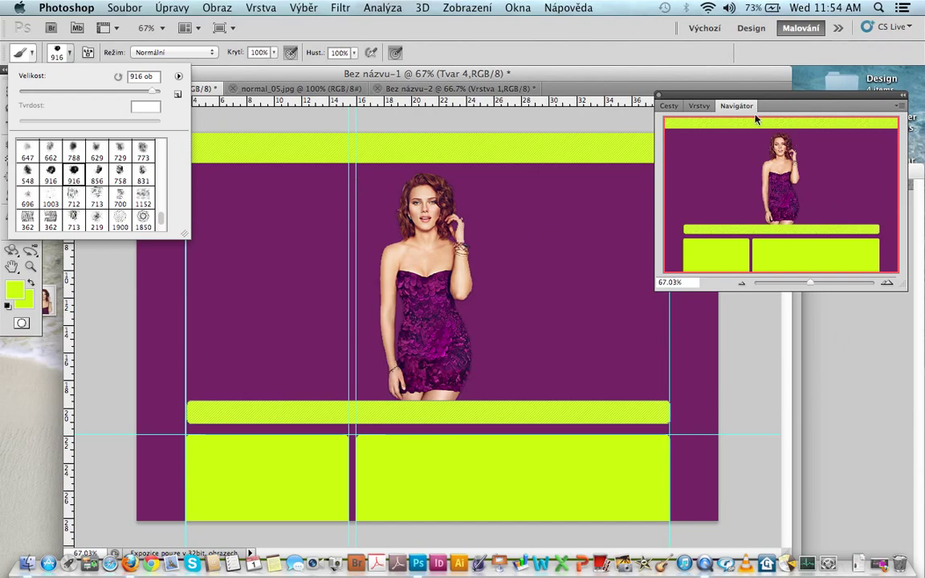
# On a new layer moved just above Vrstva 1, stamp lime splatter around the woman
pyautogui.click(623, 94)
pyautogui.click(699, 105)
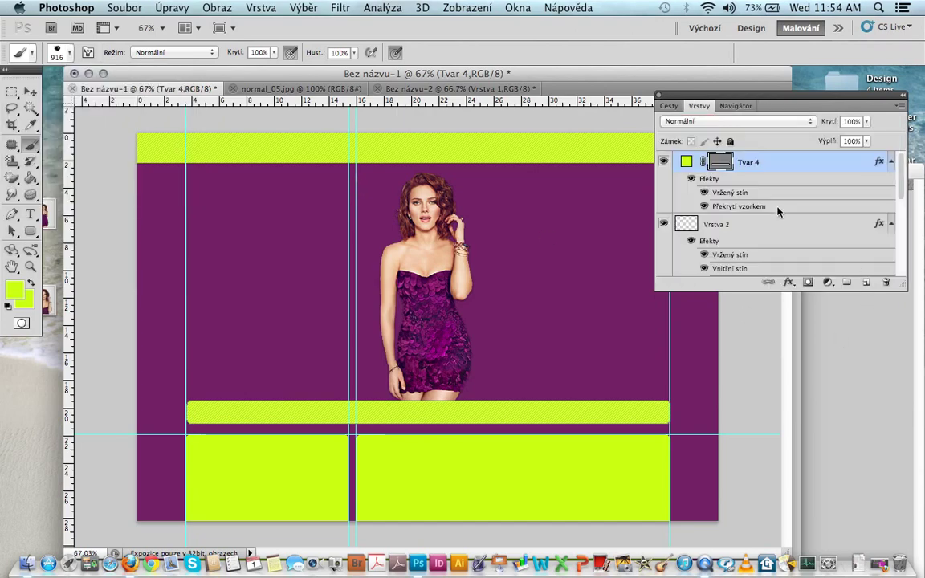
pyautogui.click(867, 283)
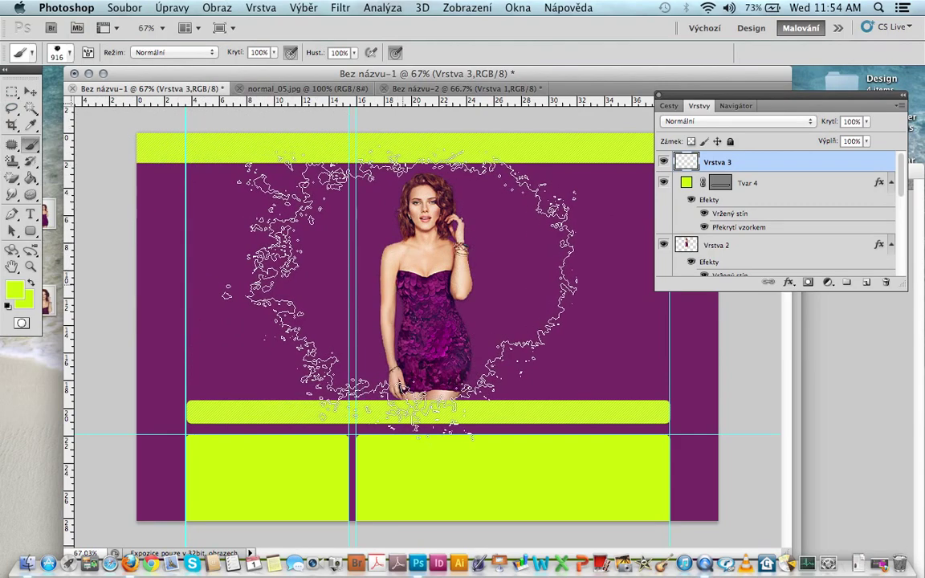
pyautogui.moveTo(399, 293); pyautogui.dragTo(448, 293)
pyautogui.hotkey('alt', 'BackSpace')
pyautogui.hotkey('ctrl', 'd')
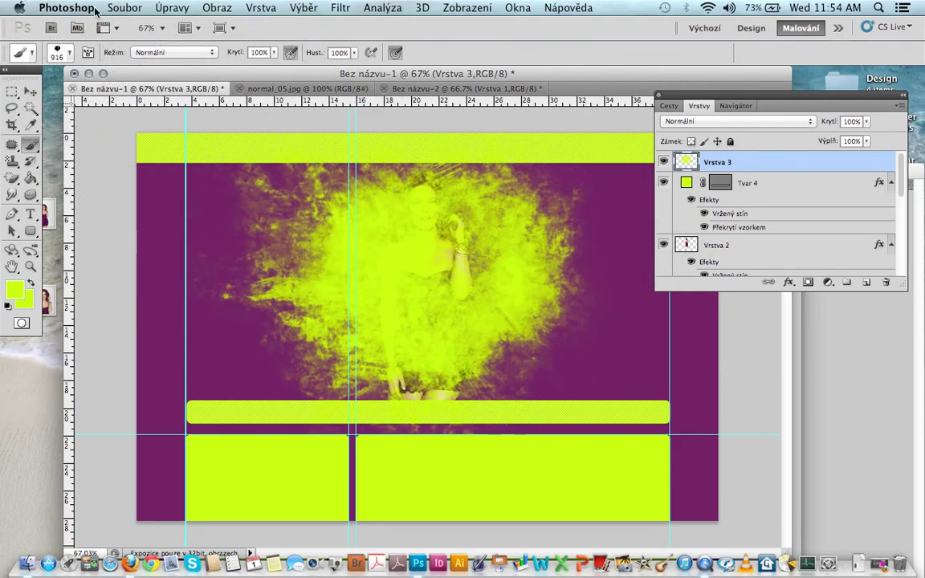
pyautogui.click(172, 7)
pyautogui.click(196, 25)
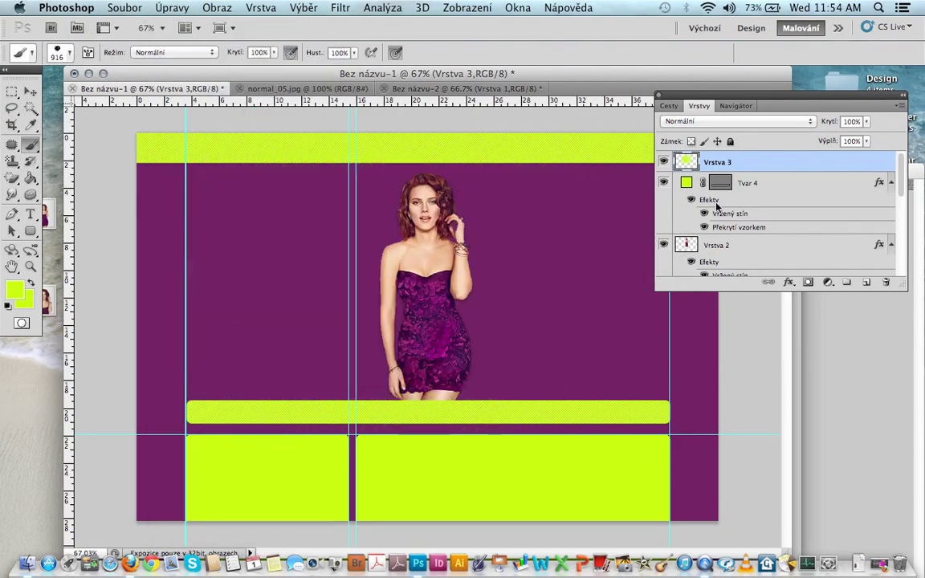
pyautogui.moveTo(771, 167)
pyautogui.mouseDown()
pyautogui.moveTo(772, 319)
pyautogui.moveTo(774, 257)
pyautogui.mouseUp()
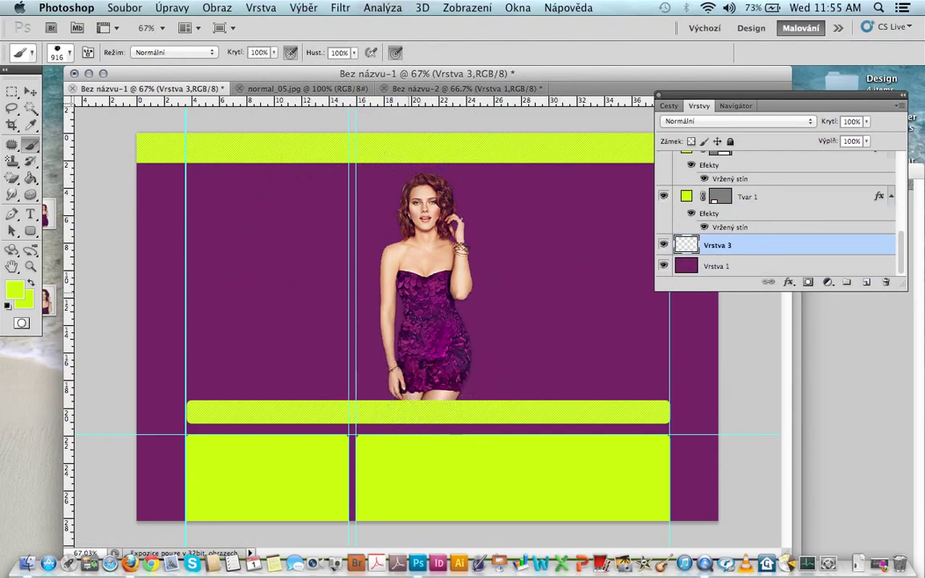
pyautogui.click(406, 302)
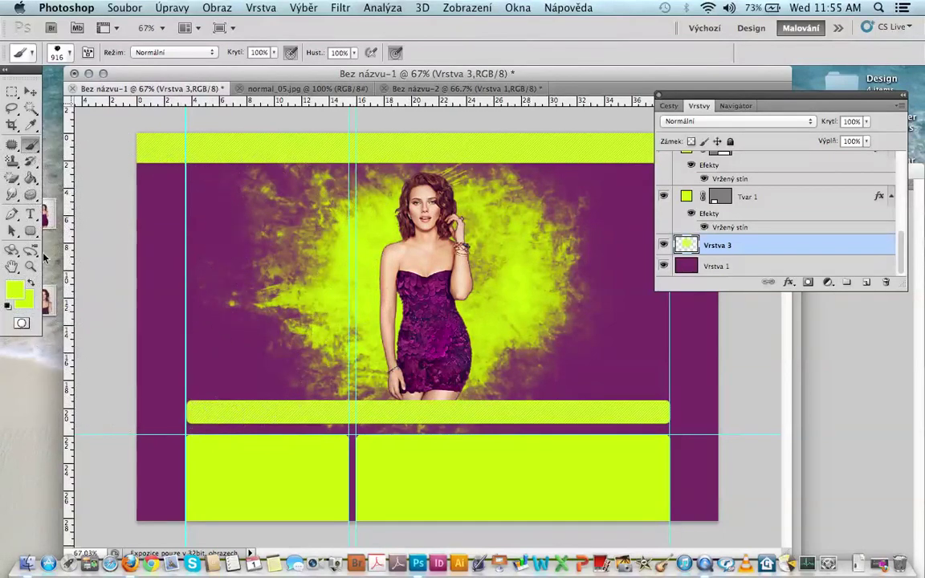
pyautogui.click(11, 179)
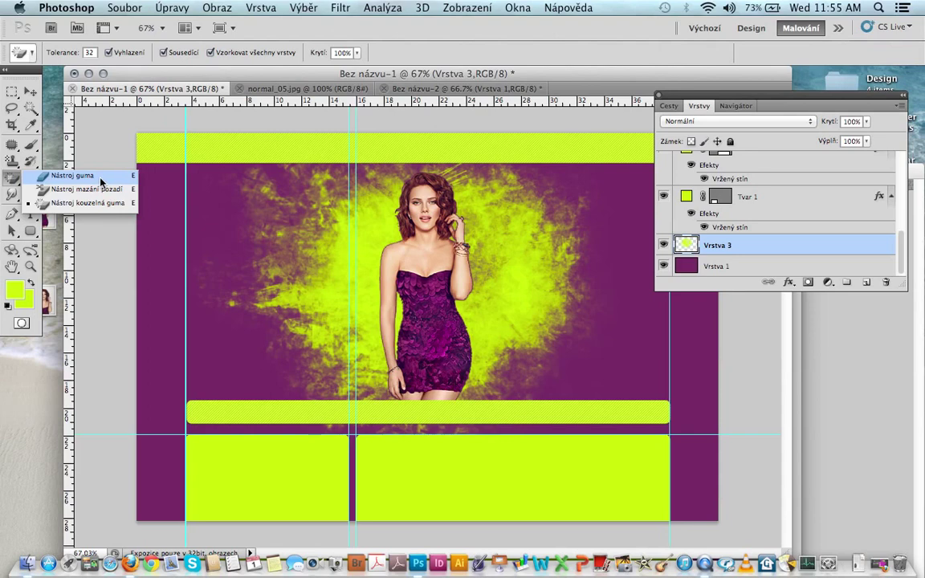
# Erase the stray splatter specks below the banner strip and hide the guides
pyautogui.click(45, 176)
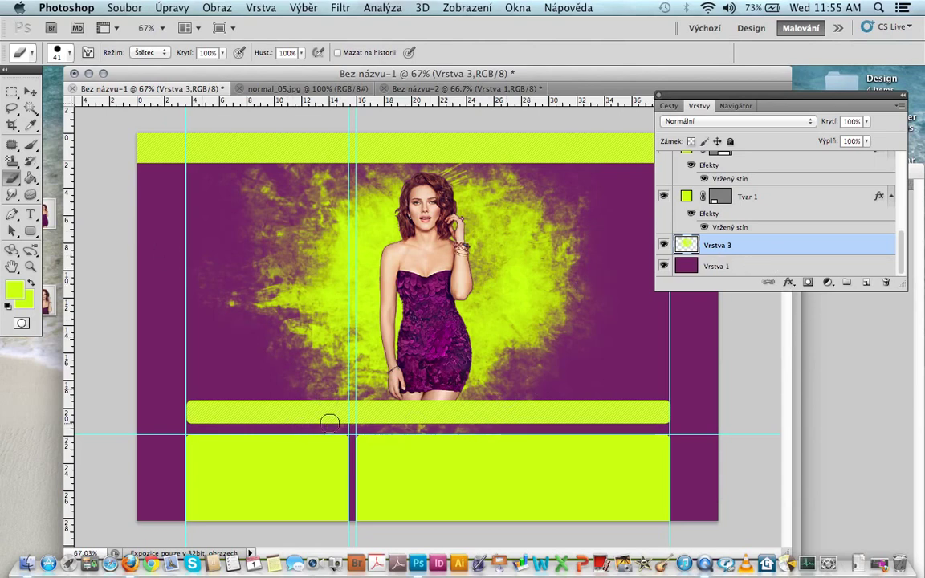
pyautogui.moveTo(506, 429); pyautogui.dragTo(294, 431)
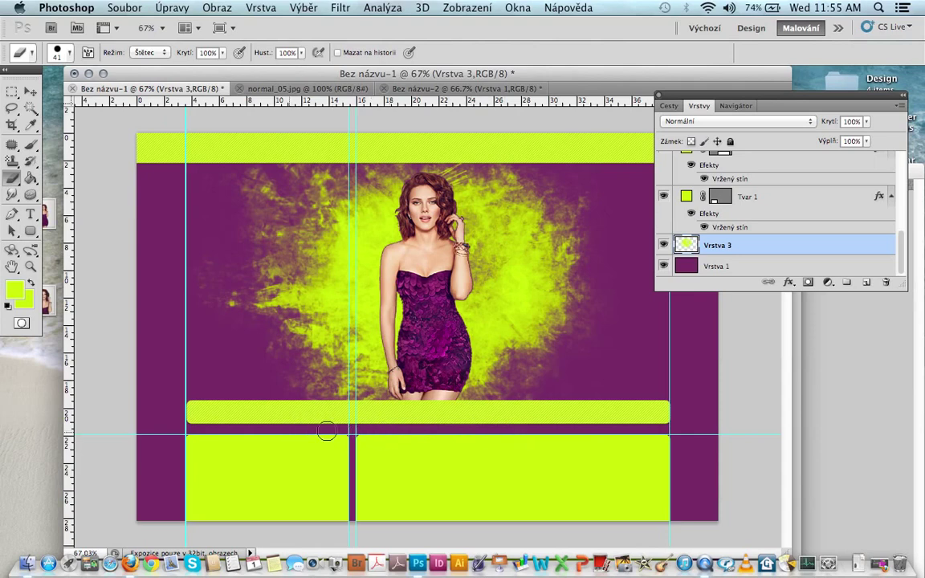
pyautogui.click(467, 8)
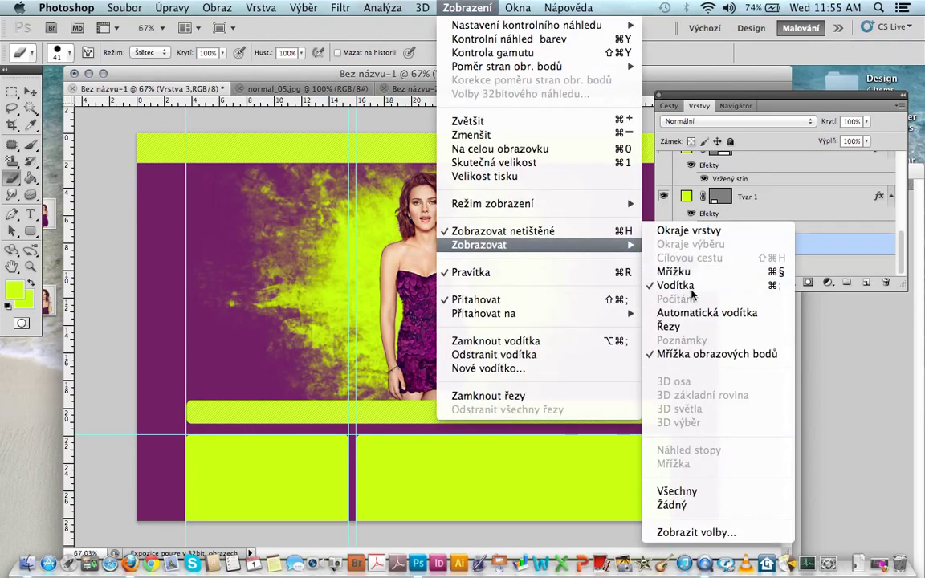
pyautogui.click(671, 287)
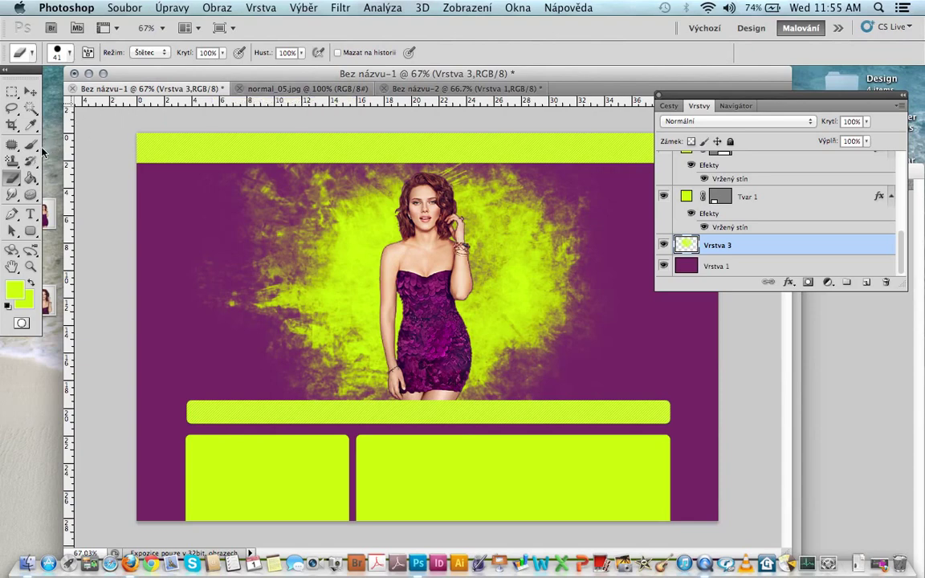
# Draw an unstyled lime rounded rectangle, Tvar 5, in the upper left beside the woman
pyautogui.click(30, 231)
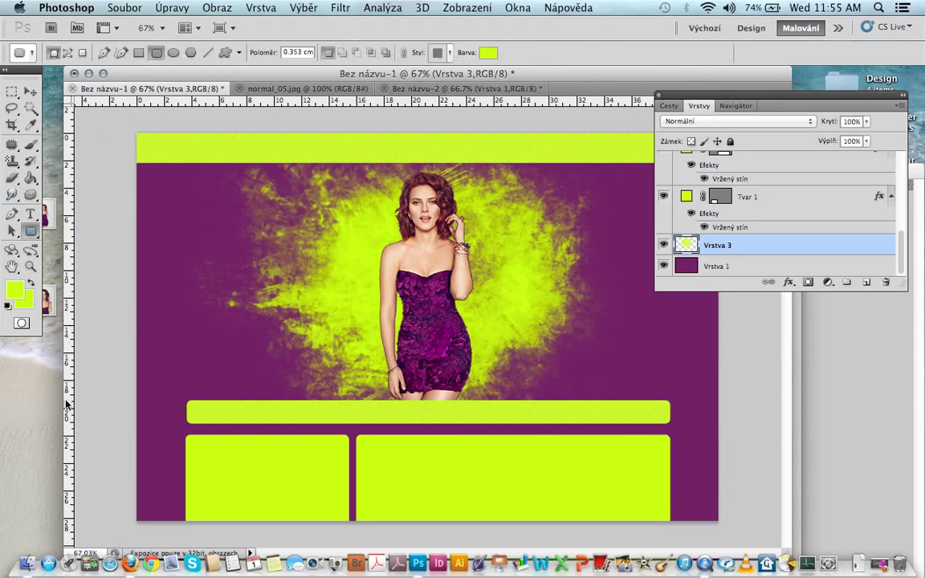
pyautogui.moveTo(69, 404); pyautogui.dragTo(186, 412)
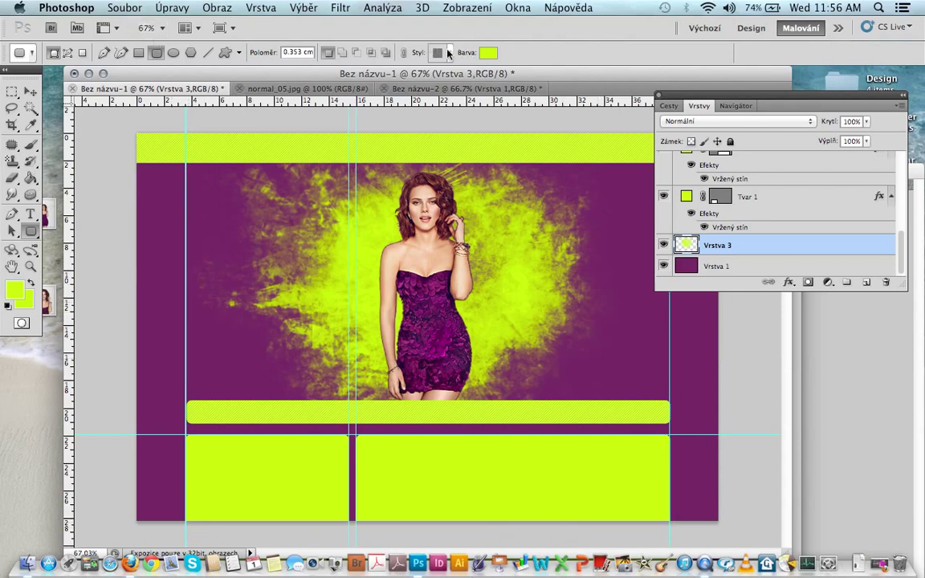
pyautogui.click(438, 52)
pyautogui.click(368, 83)
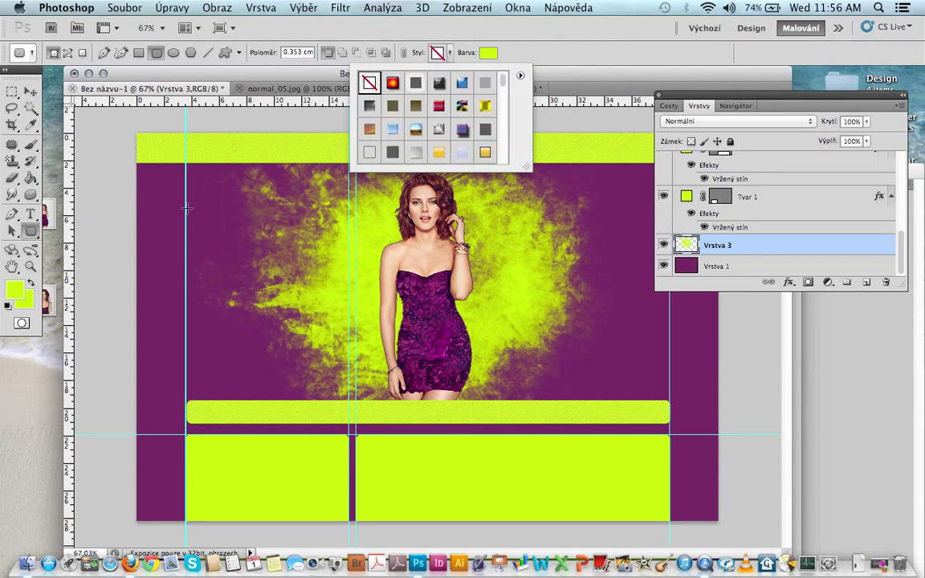
pyautogui.moveTo(186, 212); pyautogui.dragTo(343, 300)
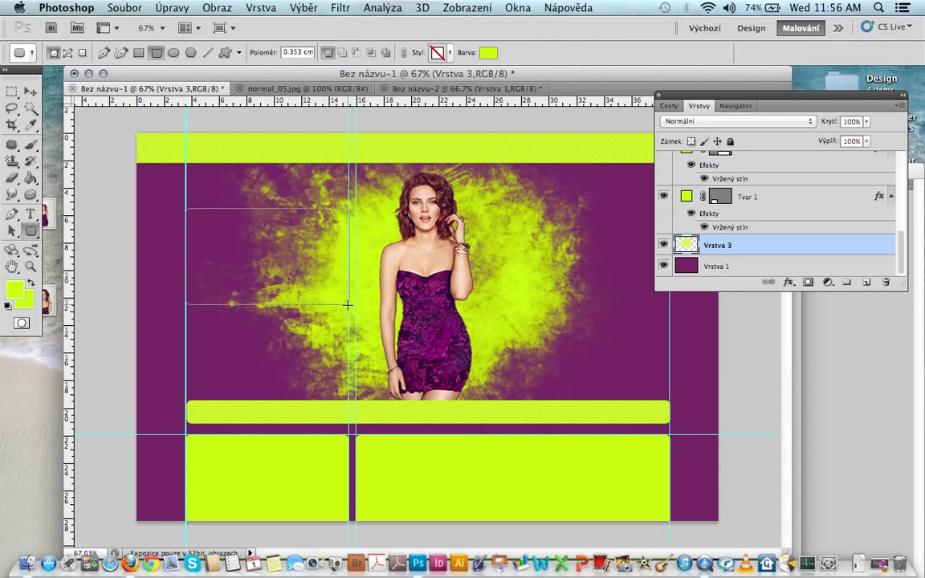
pyautogui.moveTo(343, 299); pyautogui.dragTo(347, 304)
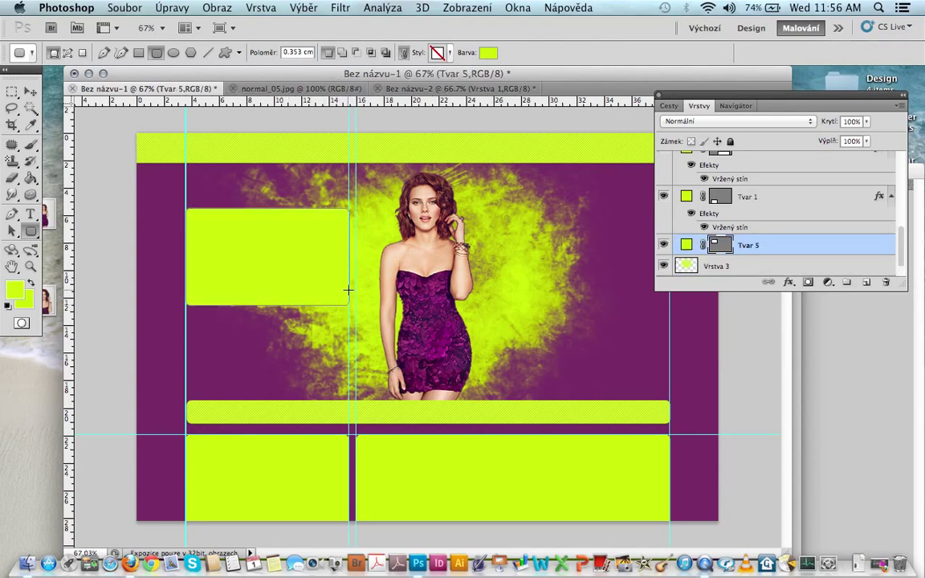
# Style Tvar 5 with 61% opacity, a 1px stroke and a 10% black-to-white gradient overlay
pyautogui.click(245, 9)
pyautogui.moveTo(279, 94)
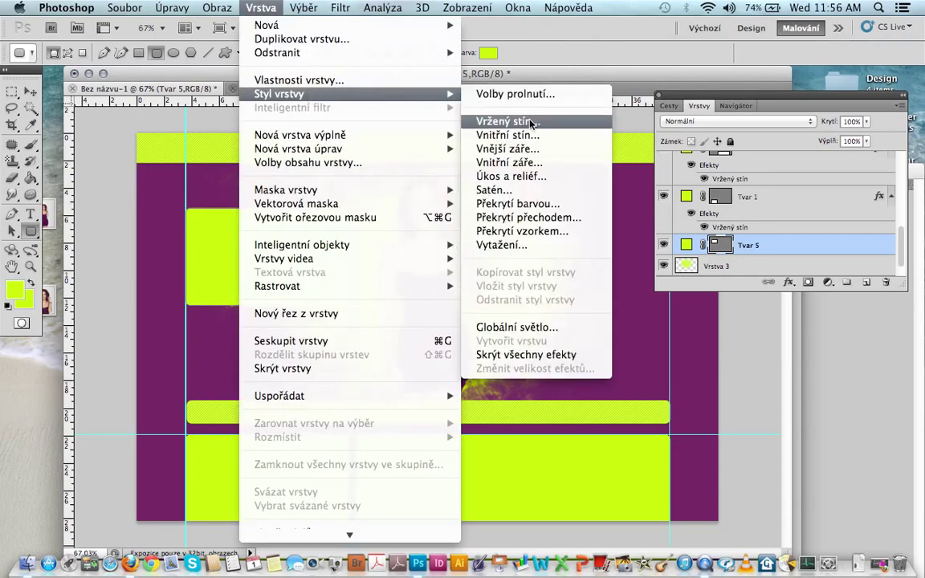
pyautogui.click(530, 94)
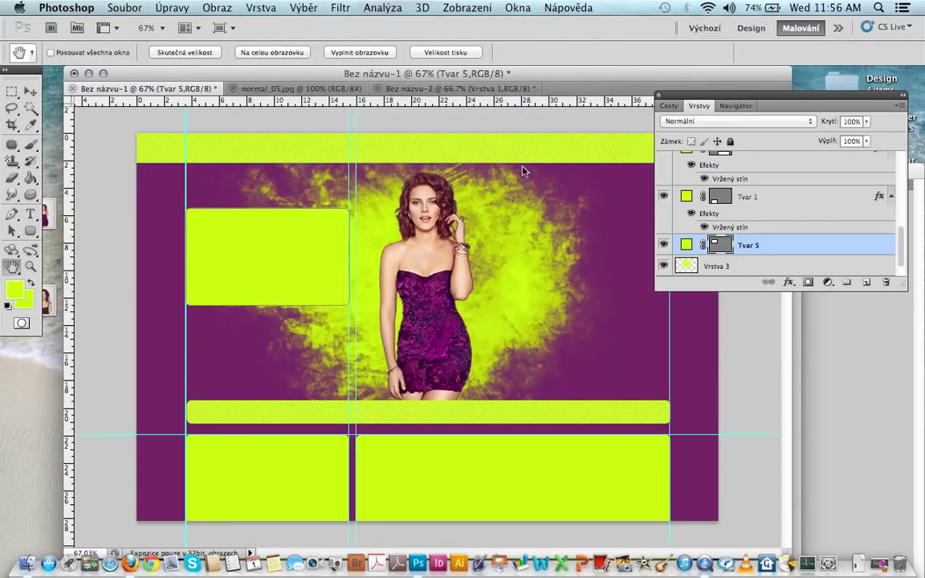
pyautogui.moveTo(746, 143); pyautogui.dragTo(721, 146)
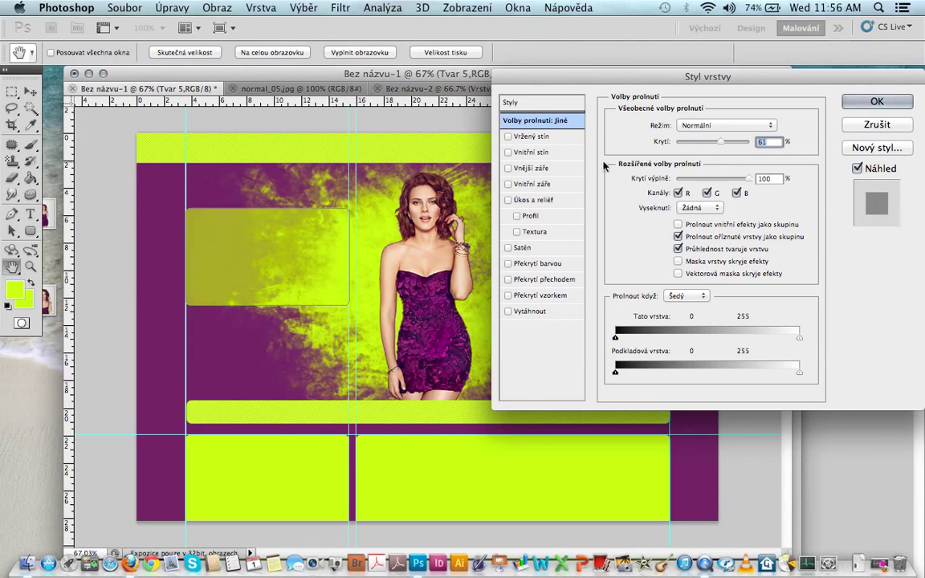
pyautogui.click(546, 311)
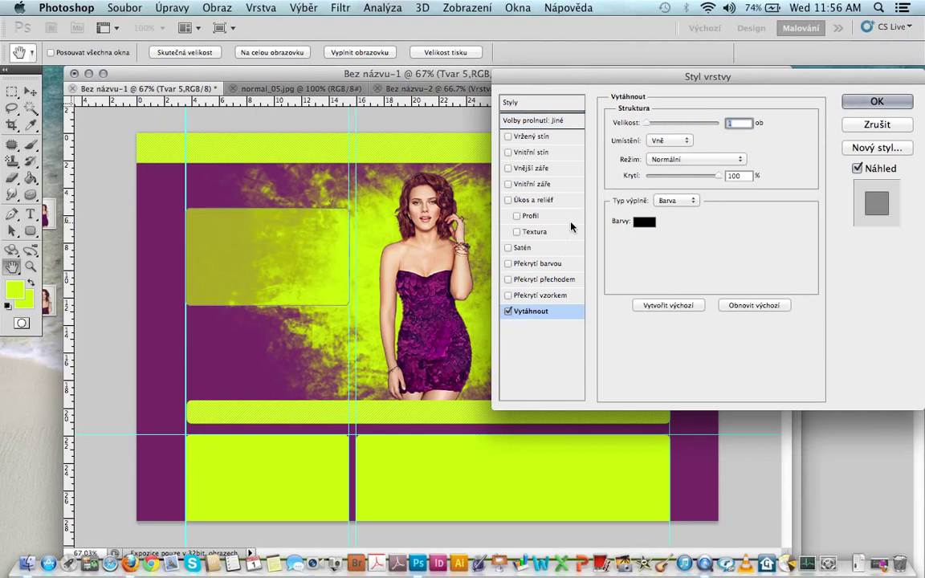
pyautogui.click(530, 280)
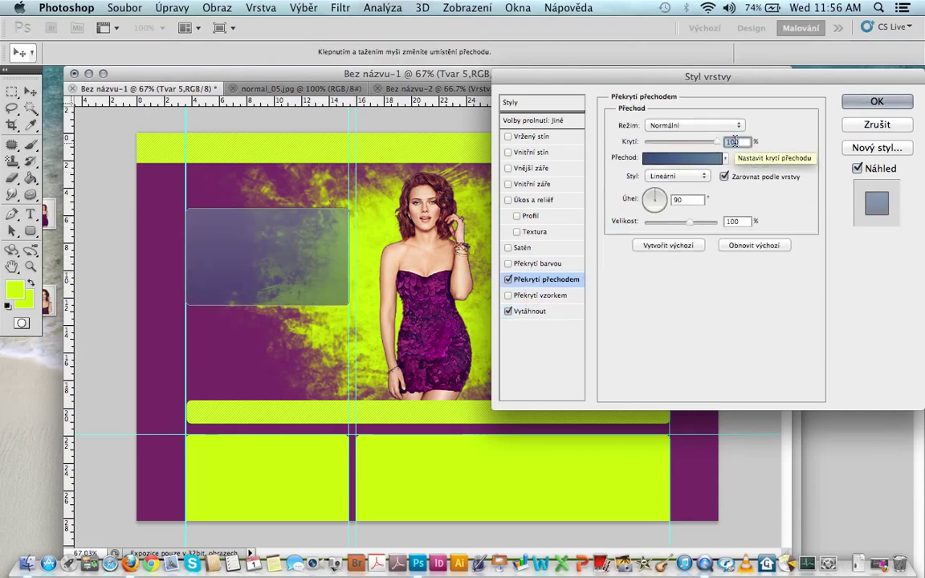
pyautogui.write('10')
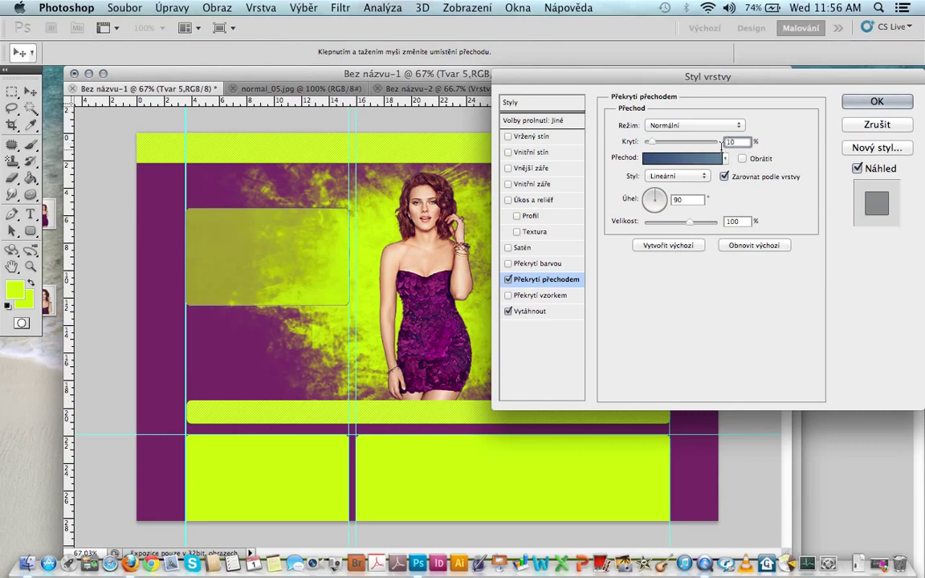
pyautogui.click(685, 159)
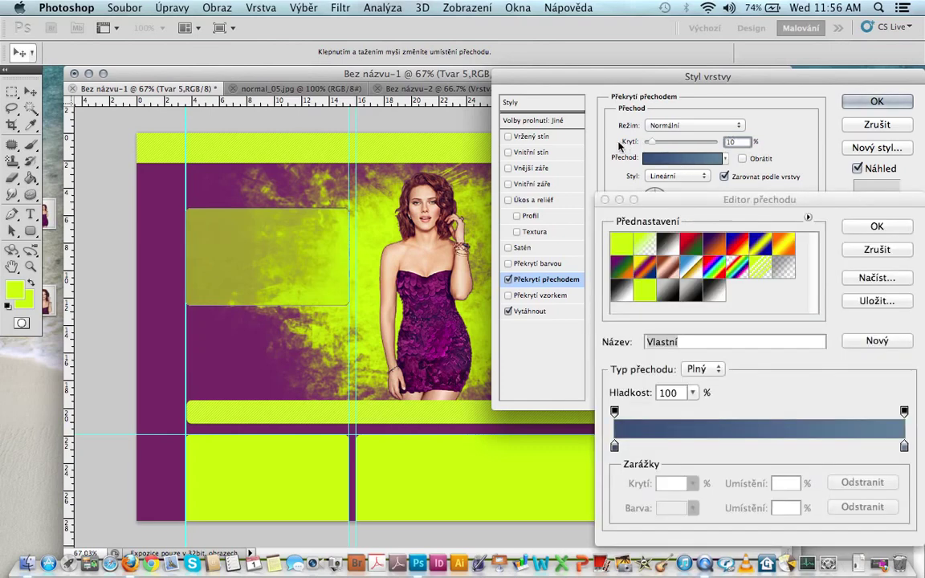
pyautogui.click(667, 242)
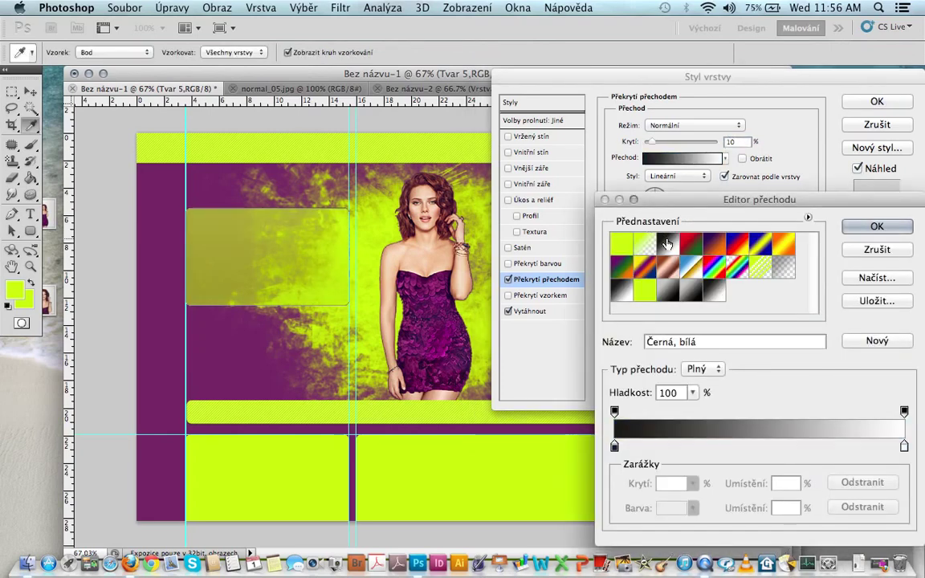
pyautogui.press('Return')
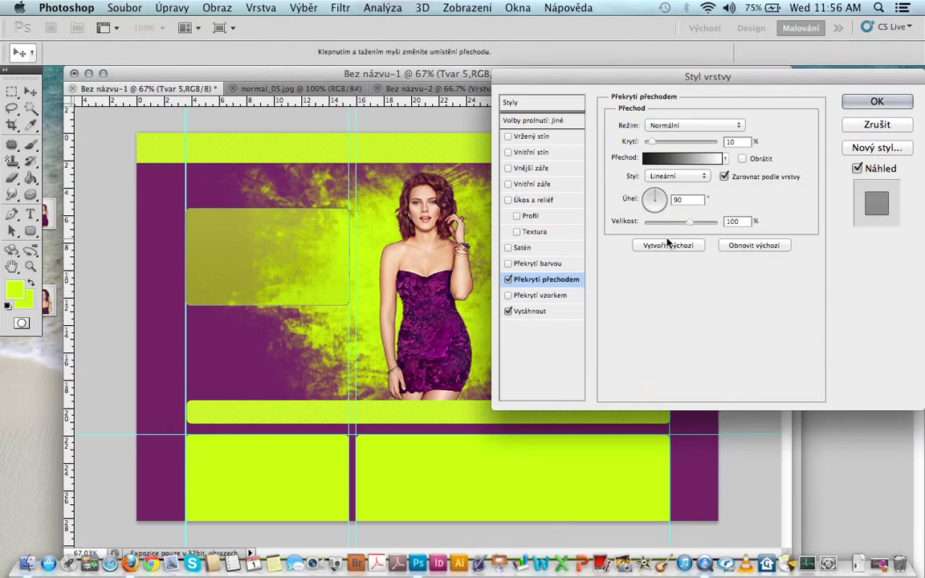
pyautogui.press('Return')
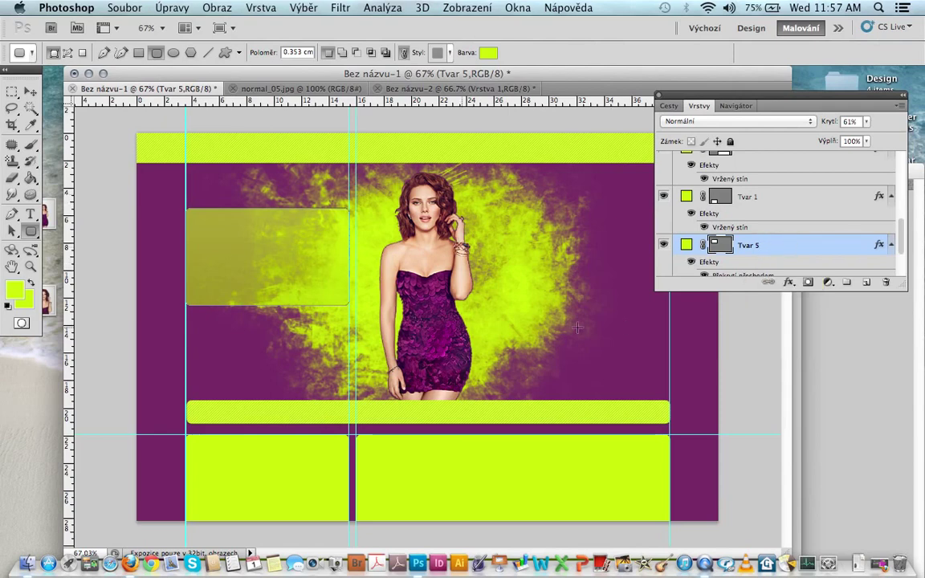
# Duplicate the translucent lime panel layer and move the copy to the upper right
pyautogui.rightClick(762, 252)
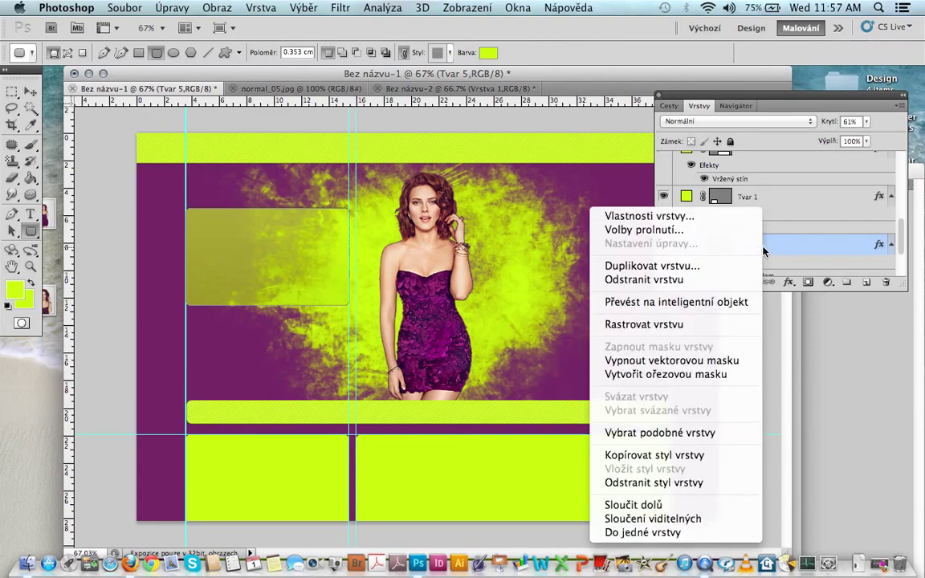
pyautogui.click(683, 266)
pyautogui.press('Return')
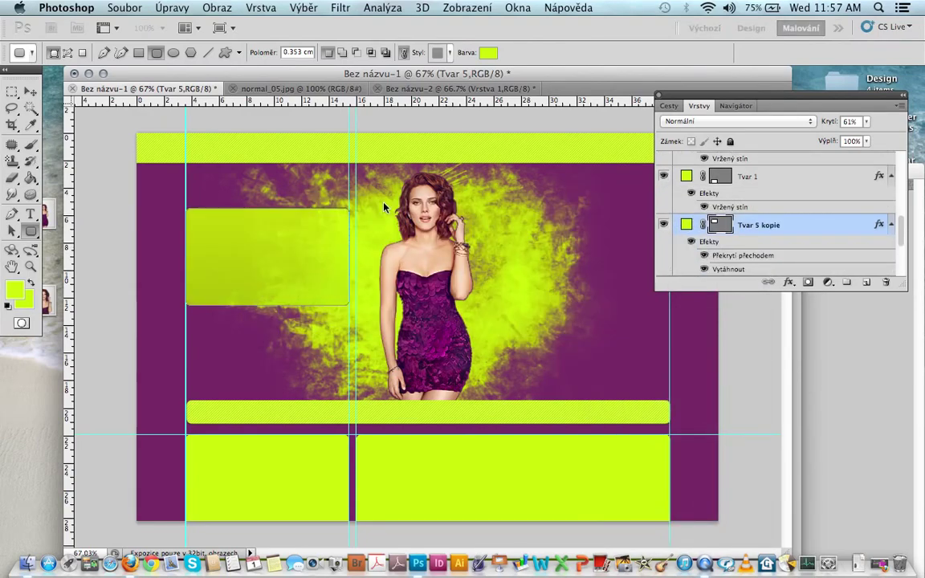
pyautogui.press('v')
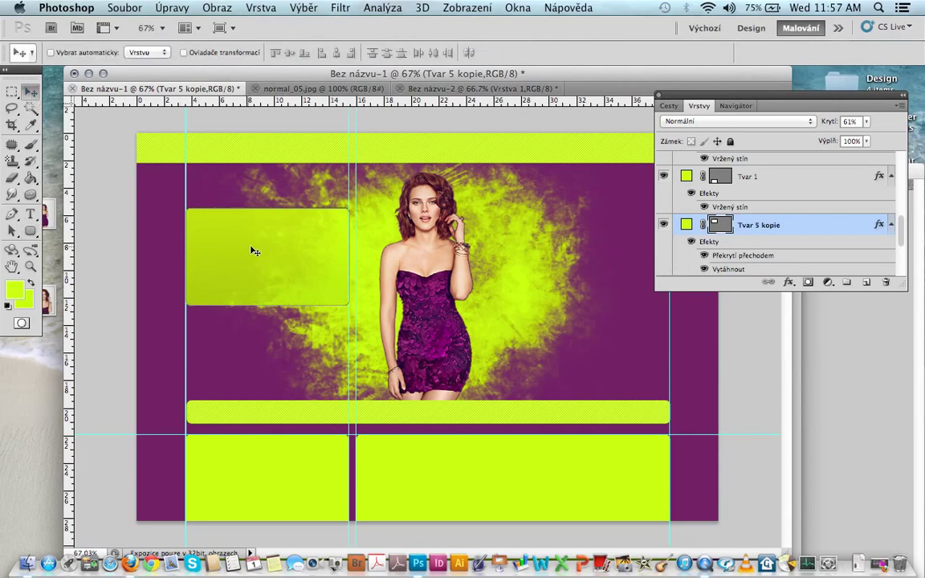
pyautogui.moveTo(458, 273); pyautogui.dragTo(570, 253)
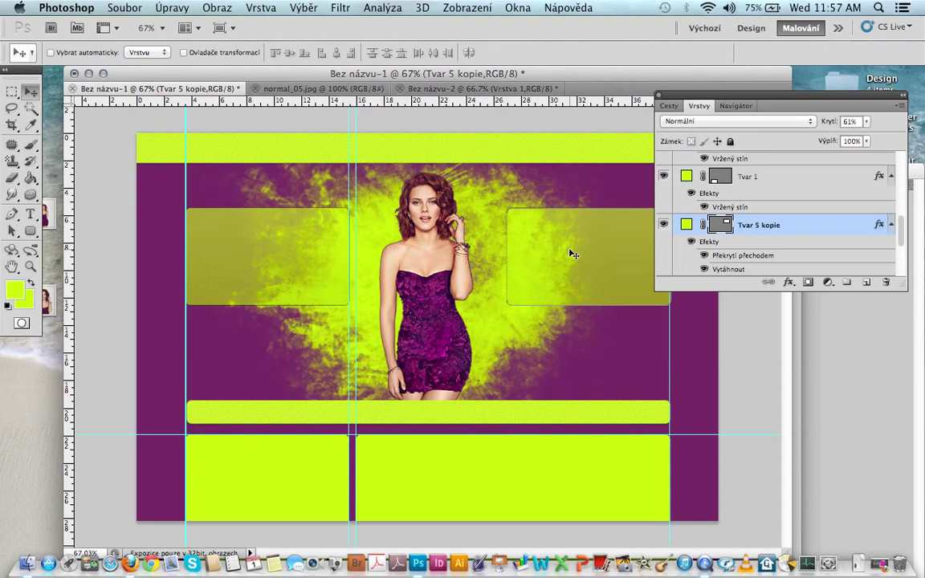
# Hide the guides on the canvas and shift the Layers list up
pyautogui.click(467, 8)
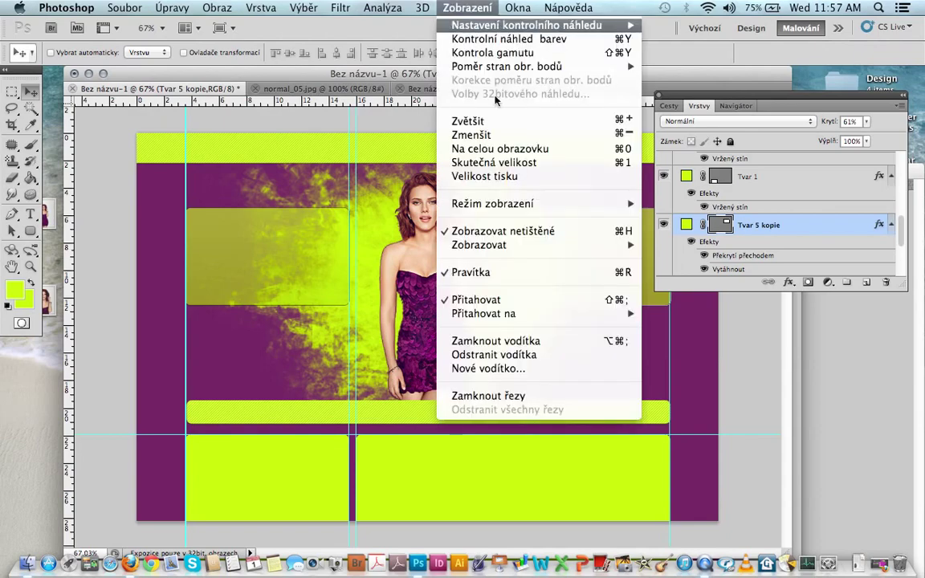
pyautogui.moveTo(480, 244)
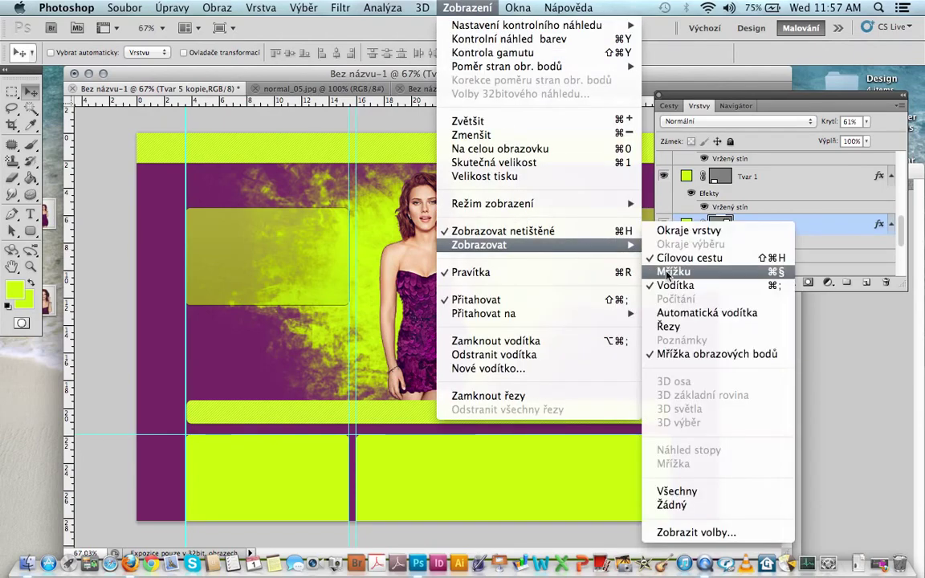
pyautogui.click(670, 285)
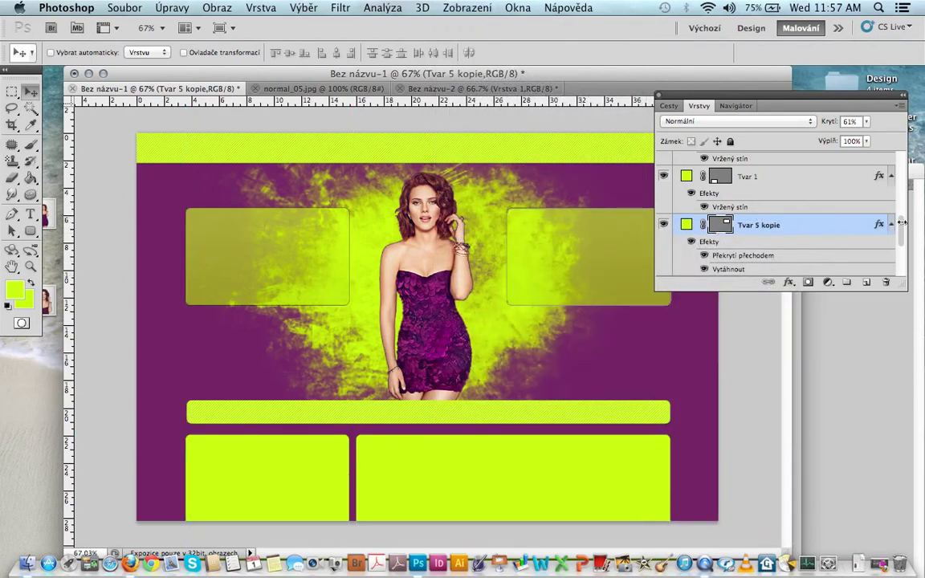
pyautogui.moveTo(748, 96); pyautogui.dragTo(744, 29)
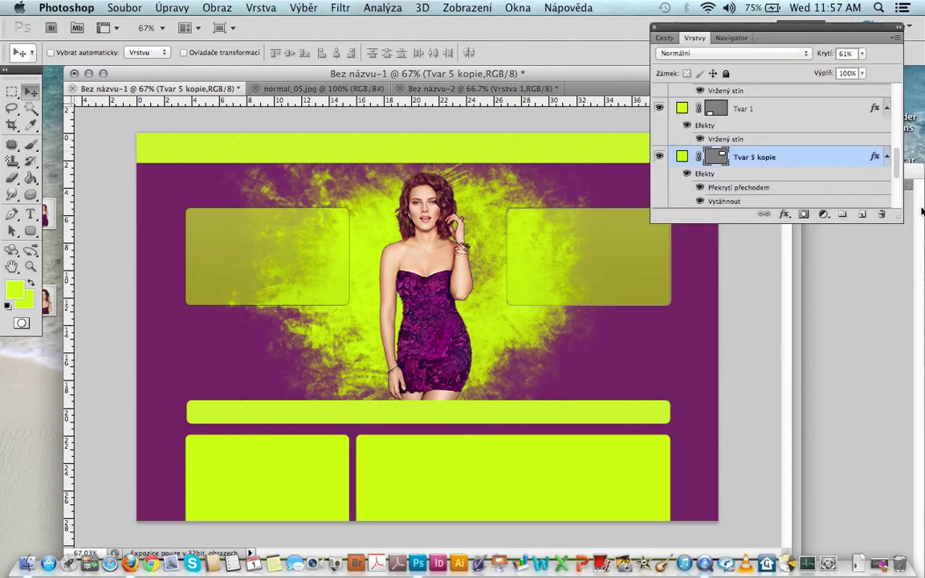
# Add a text line above the left panel reading 'Scarlett Johansson'
pyautogui.scroll(3, 883, 133)
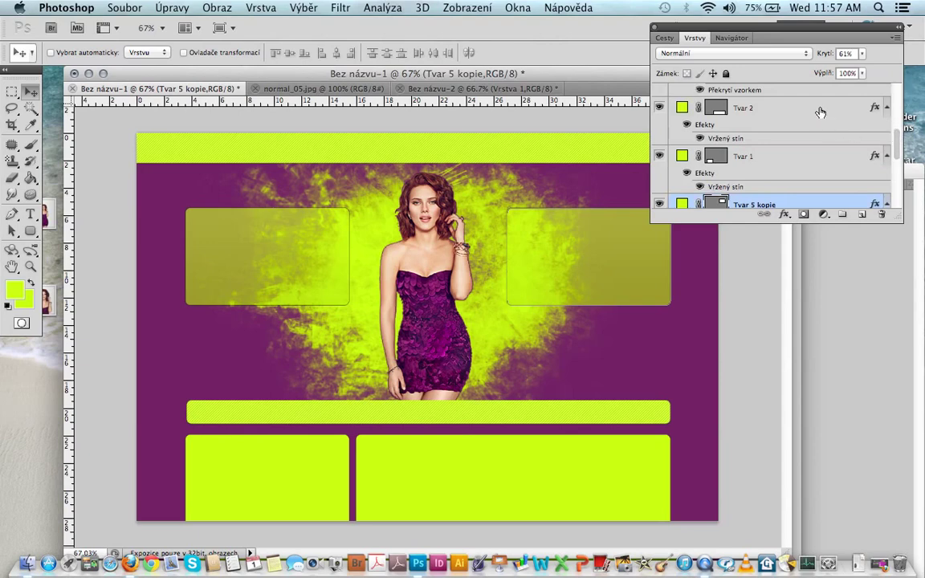
pyautogui.click(847, 114)
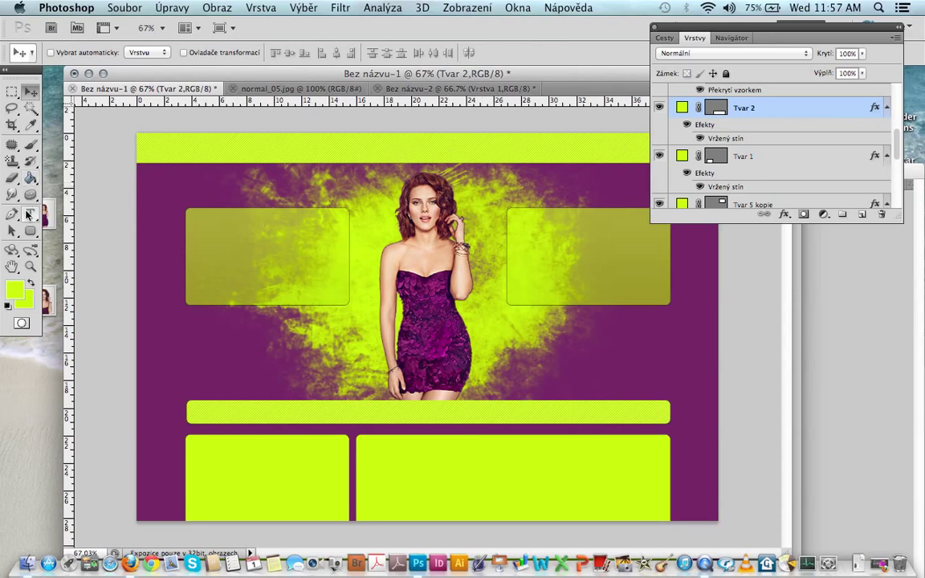
pyautogui.click(28, 213)
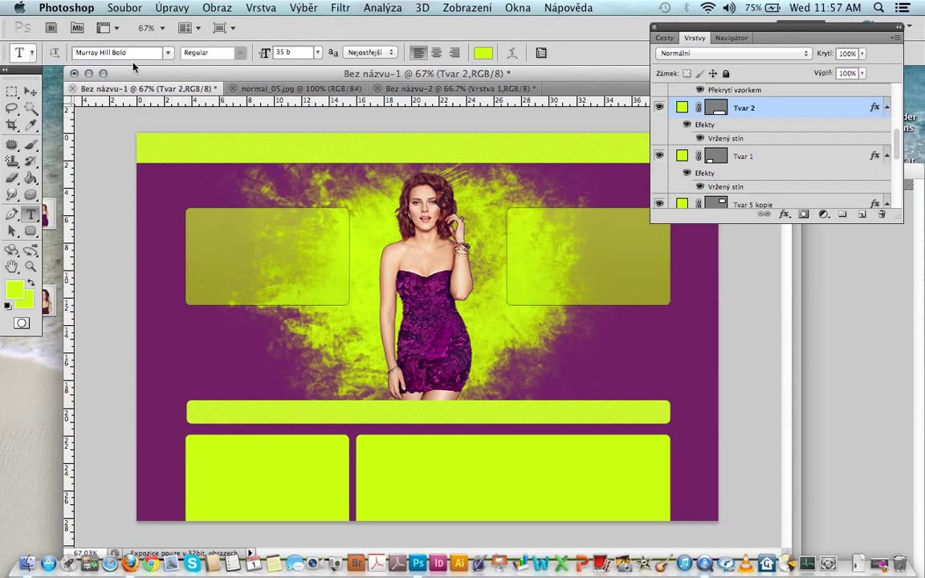
pyautogui.click(192, 185)
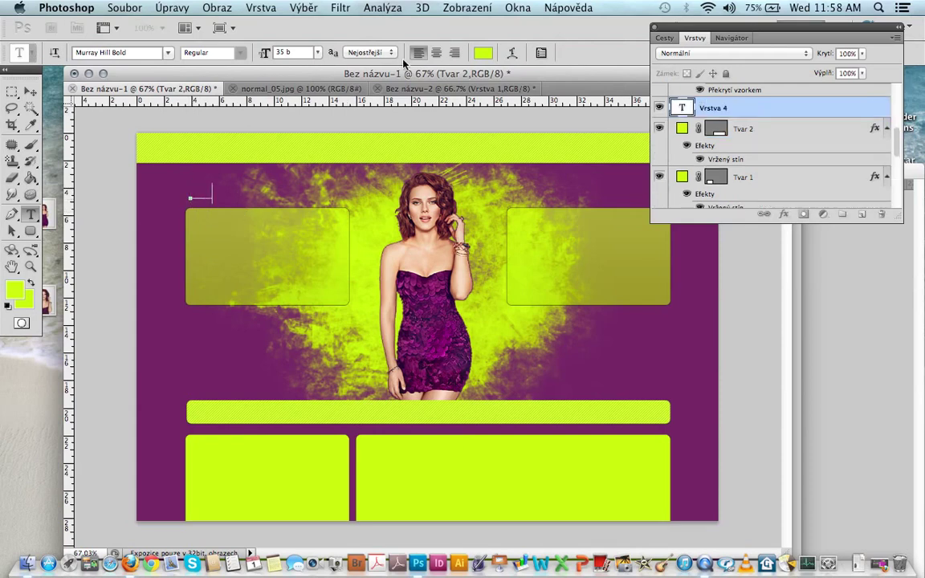
pyautogui.write('Scarlett')
pyautogui.write(' Johansson')
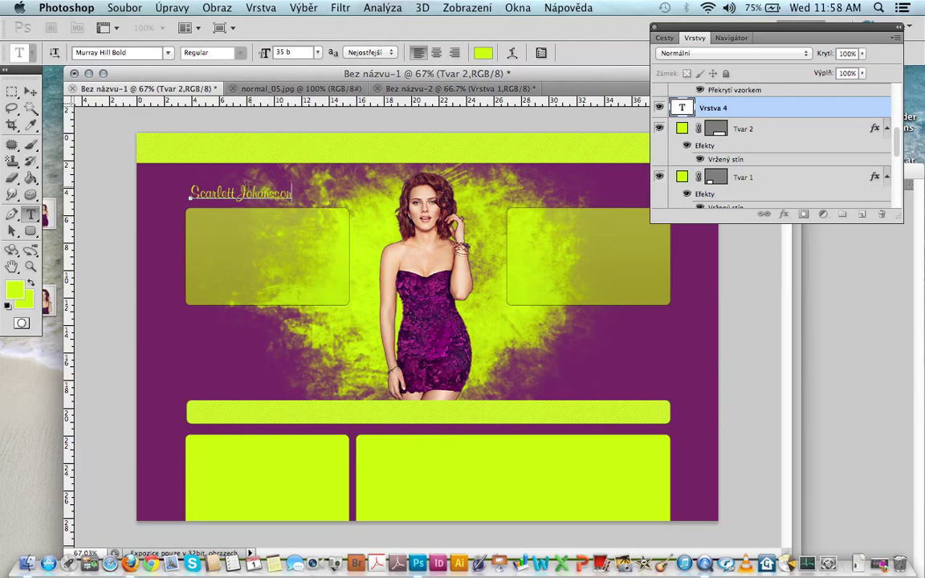
# Colour the whole name near-black, #080808
pyautogui.tripleClick(238, 192)
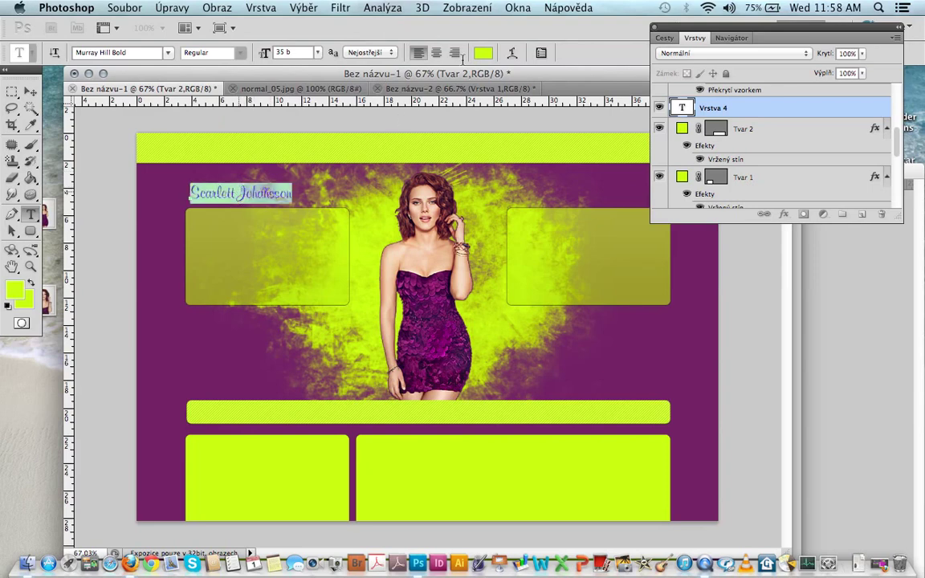
pyautogui.click(483, 52)
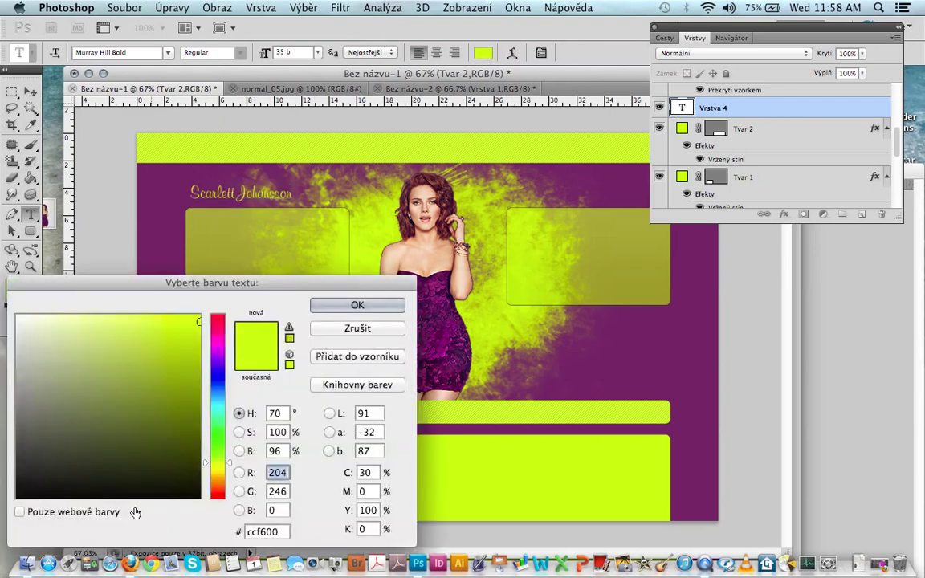
pyautogui.click(33, 491)
pyautogui.moveTo(104, 462); pyautogui.dragTo(19, 490)
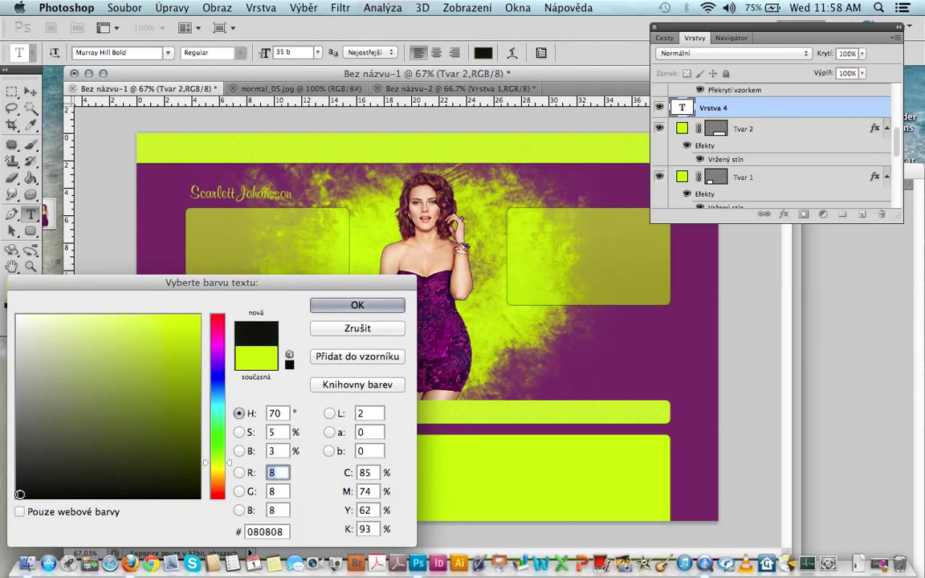
pyautogui.press('Return')
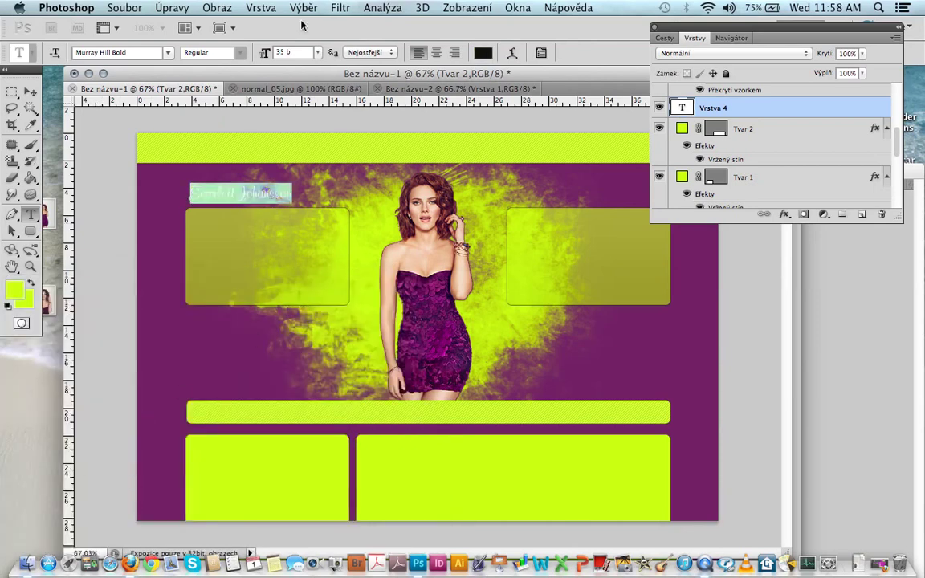
pyautogui.click(270, 192)
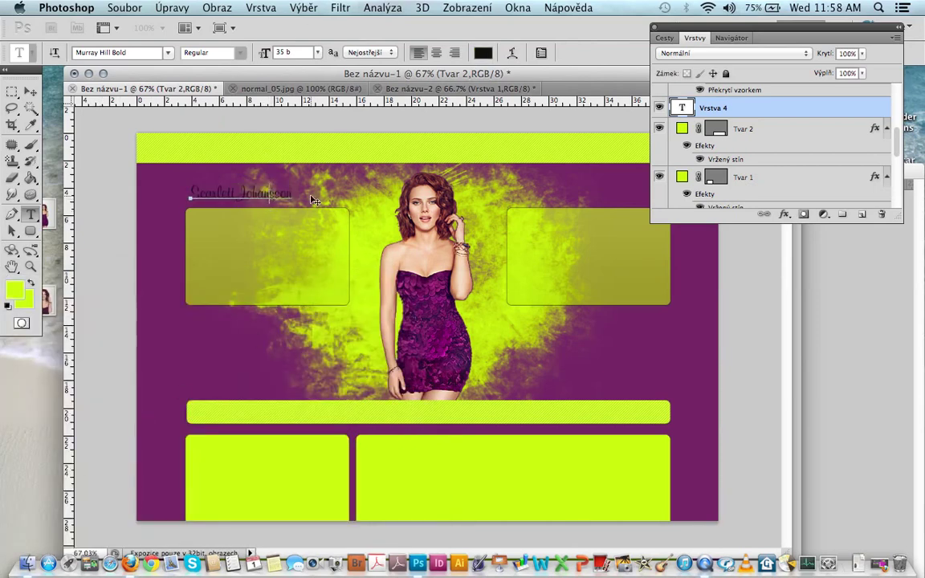
# Enlarge the name text from 35 to 45, nudge it slightly left, and commit it
pyautogui.moveTo(314, 202); pyautogui.dragTo(334, 211)
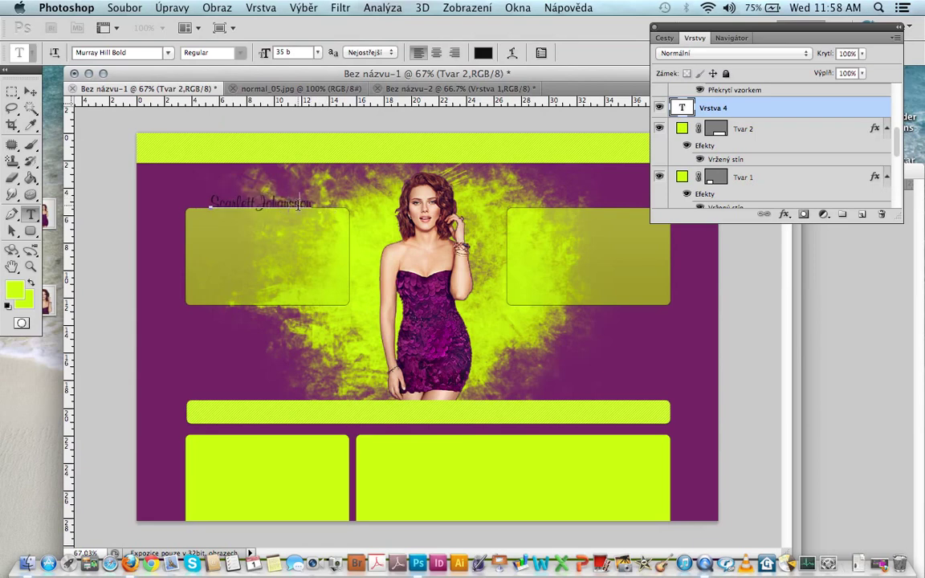
pyautogui.doubleClick(298, 204)
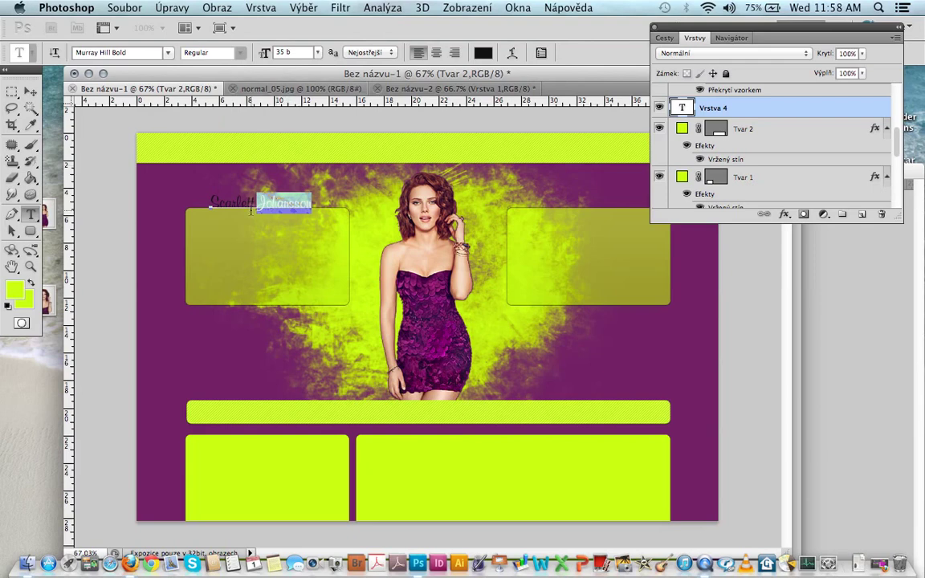
pyautogui.moveTo(211, 202); pyautogui.dragTo(273, 170)
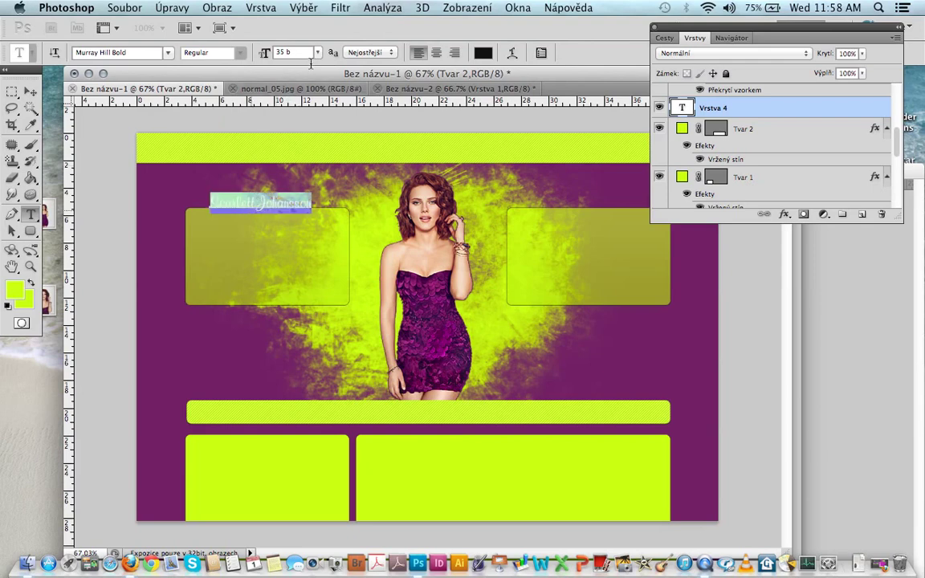
pyautogui.click(265, 53)
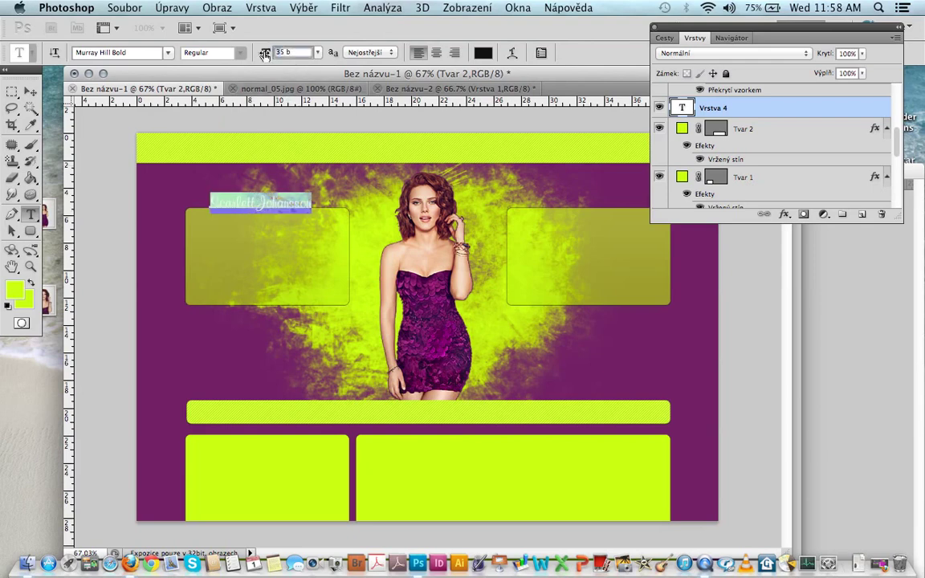
pyautogui.moveTo(265, 53); pyautogui.dragTo(273, 53)
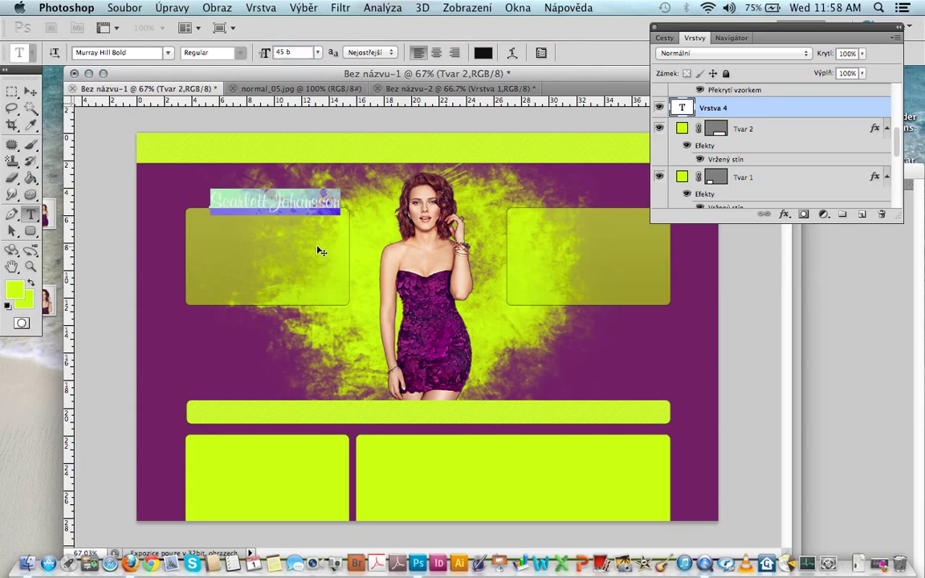
pyautogui.moveTo(318, 252); pyautogui.dragTo(309, 250)
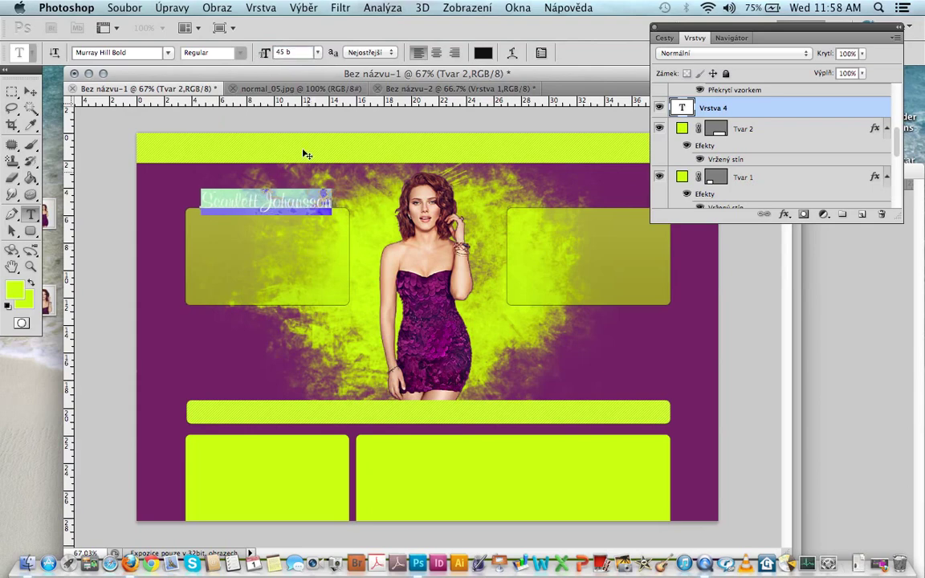
pyautogui.moveTo(737, 26); pyautogui.dragTo(738, 129)
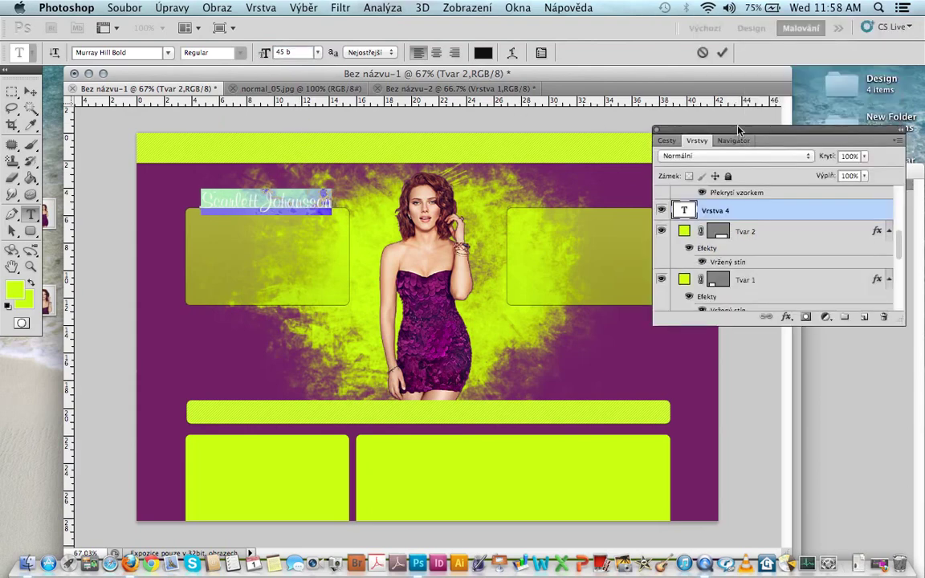
pyautogui.click(721, 52)
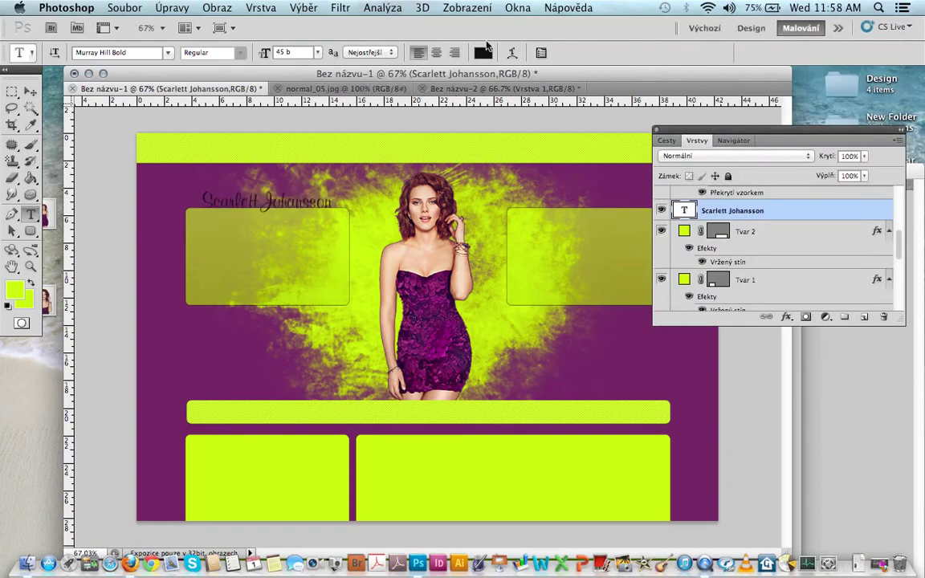
# Give the Scarlett Johansson title a drop shadow and inner shadow, leaving outer glow off
pyautogui.click(261, 7)
pyautogui.moveTo(279, 94)
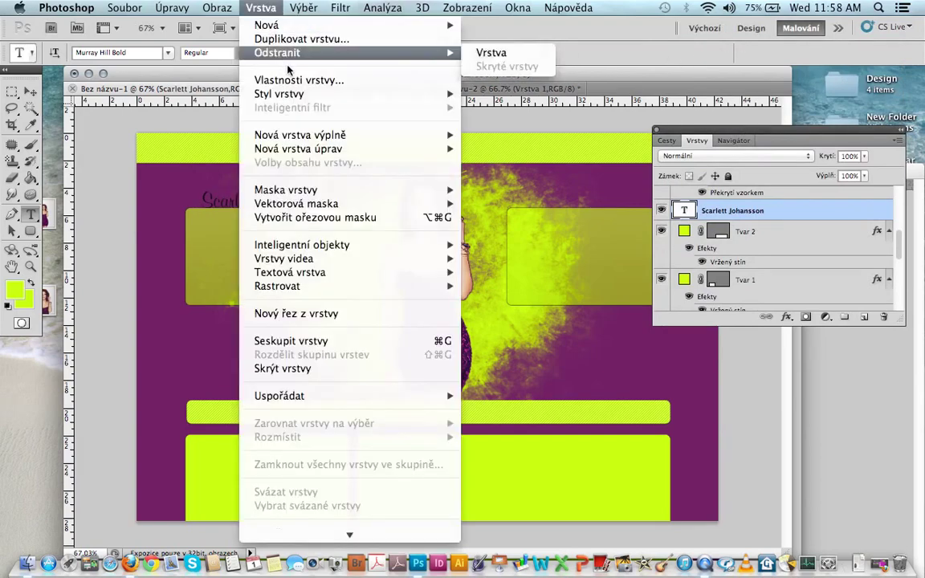
pyautogui.click(498, 122)
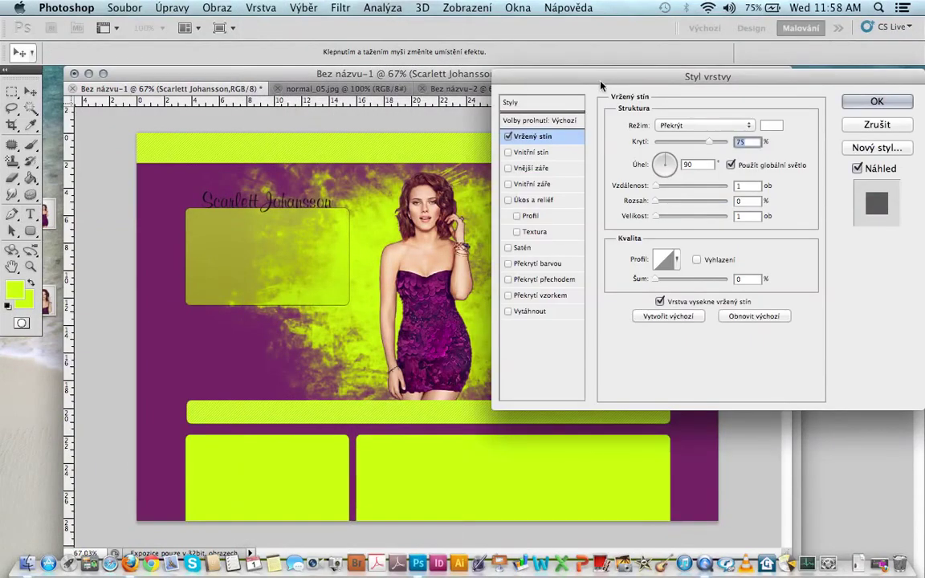
pyautogui.moveTo(600, 85); pyautogui.dragTo(560, 95)
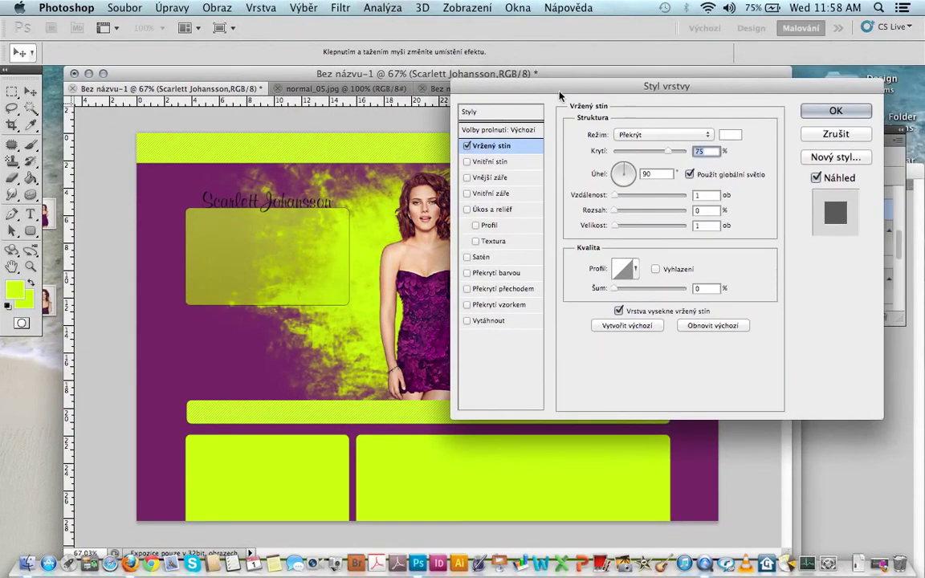
pyautogui.click(481, 162)
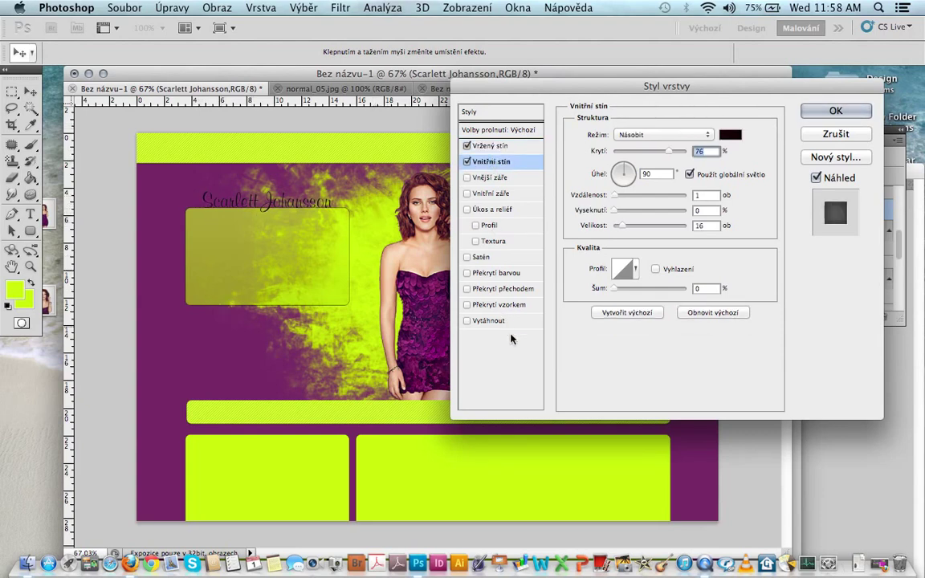
pyautogui.click(493, 179)
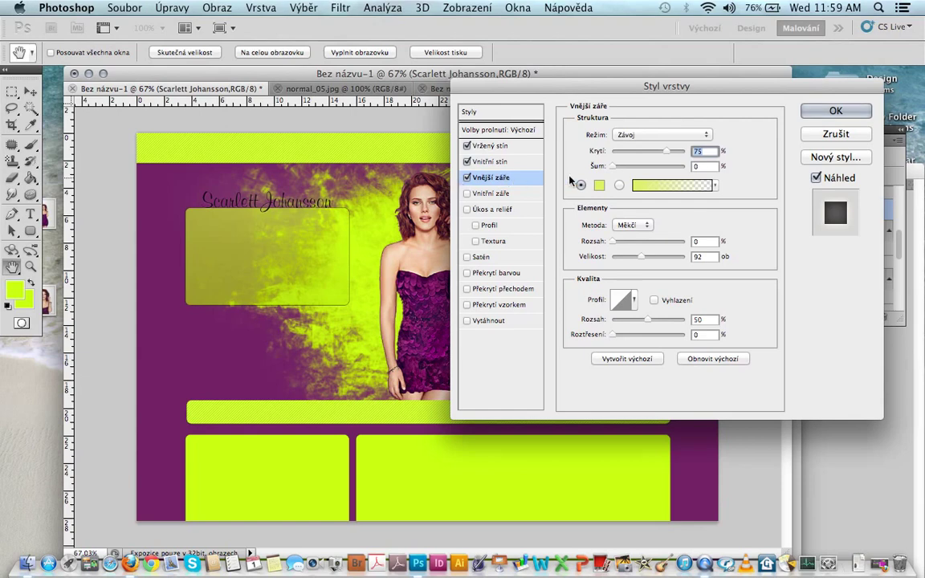
pyautogui.click(466, 178)
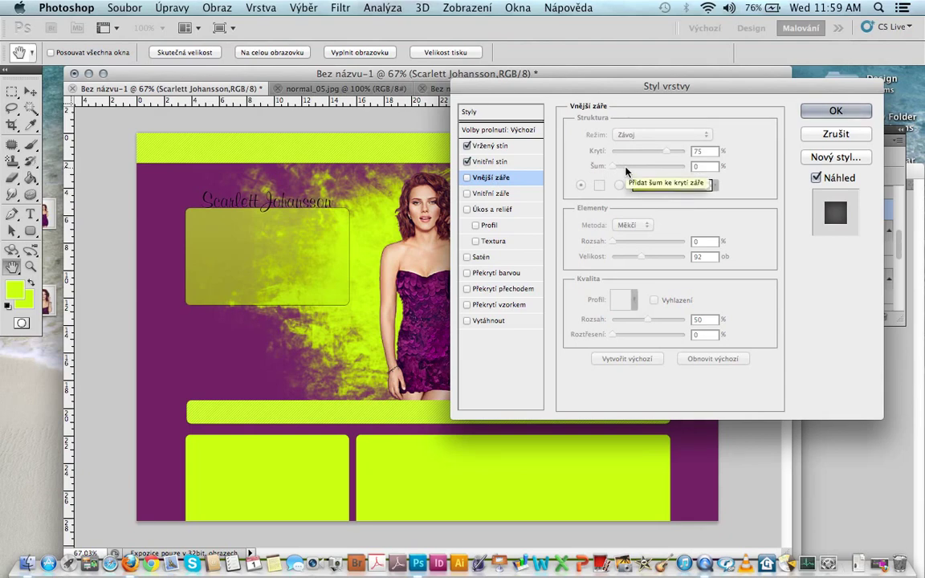
pyautogui.press('Return')
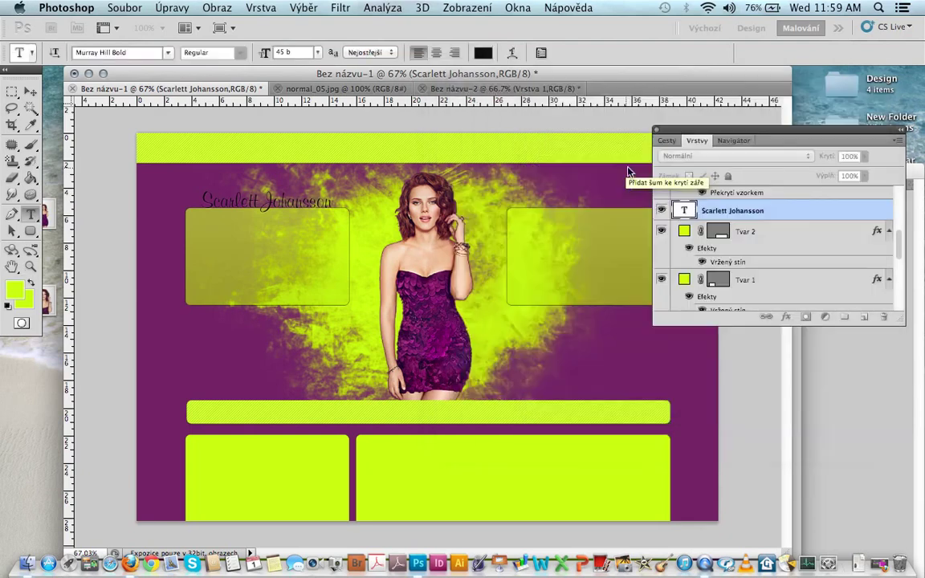
# Duplicate the name title layer and move the copy above the right-hand lime panel
pyautogui.rightClick(729, 215)
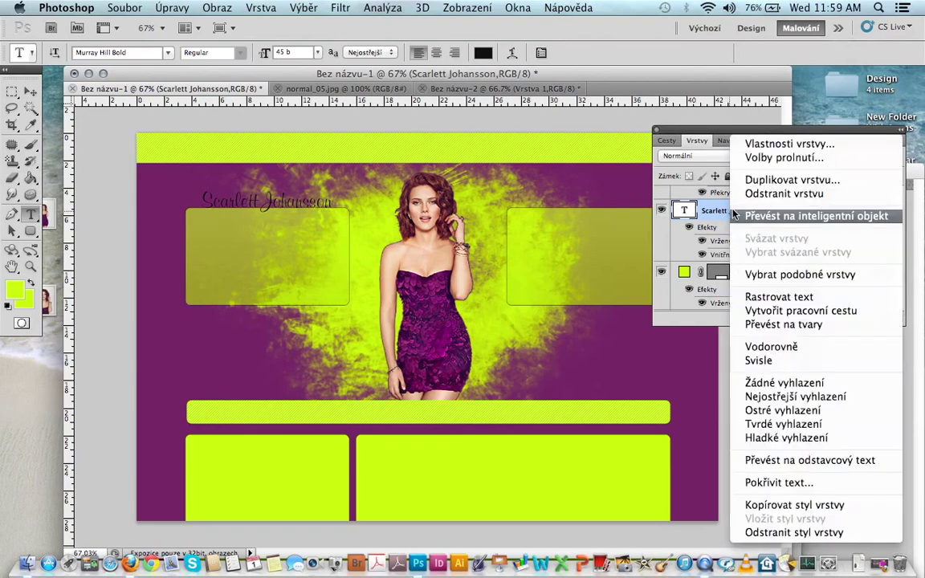
pyautogui.click(762, 184)
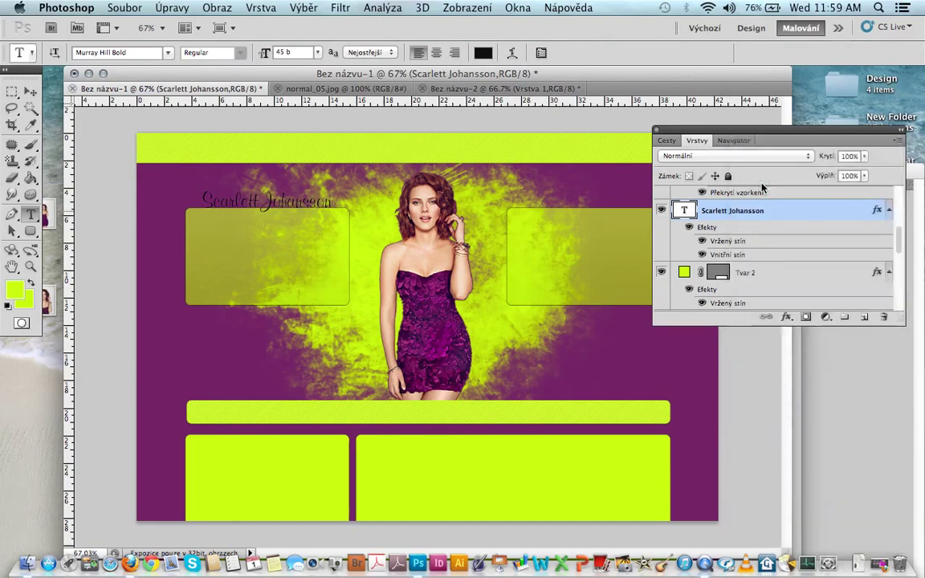
pyautogui.press('Return')
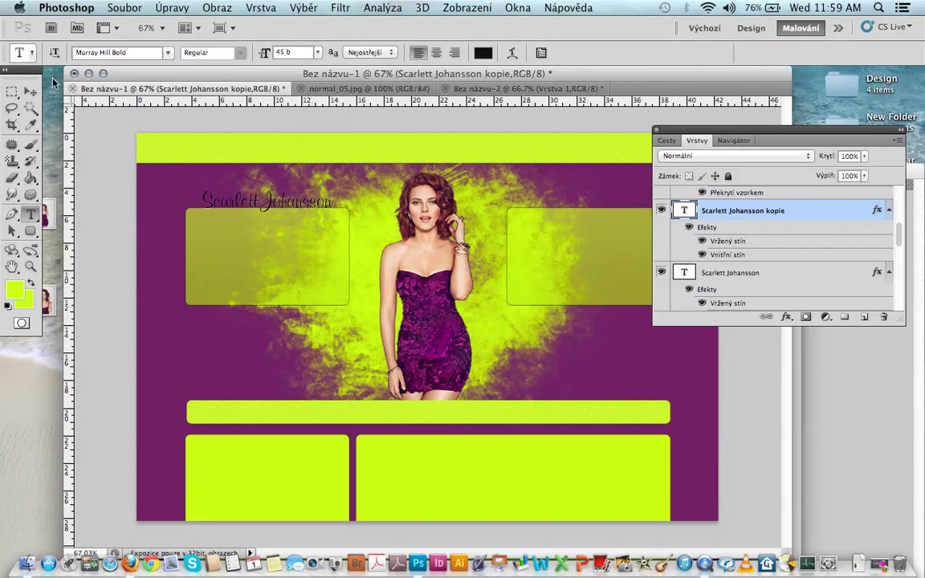
pyautogui.click(31, 91)
pyautogui.moveTo(312, 208); pyautogui.dragTo(566, 195)
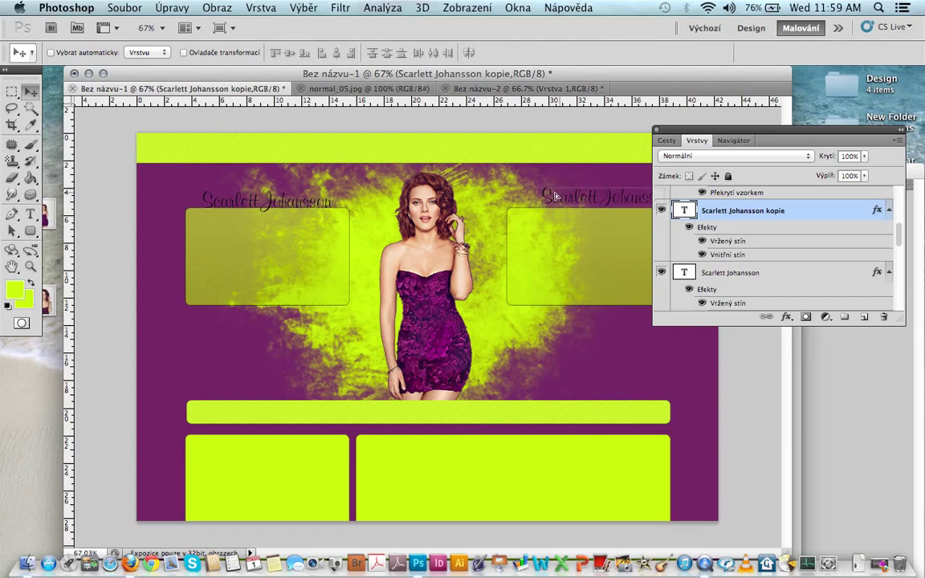
pyautogui.moveTo(555, 195); pyautogui.dragTo(537, 199)
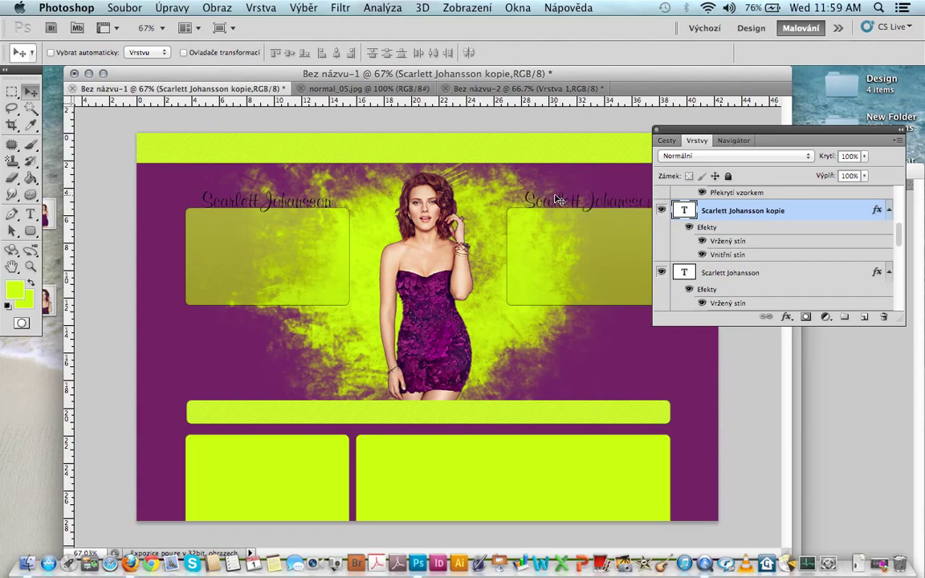
pyautogui.moveTo(743, 132); pyautogui.dragTo(358, 280)
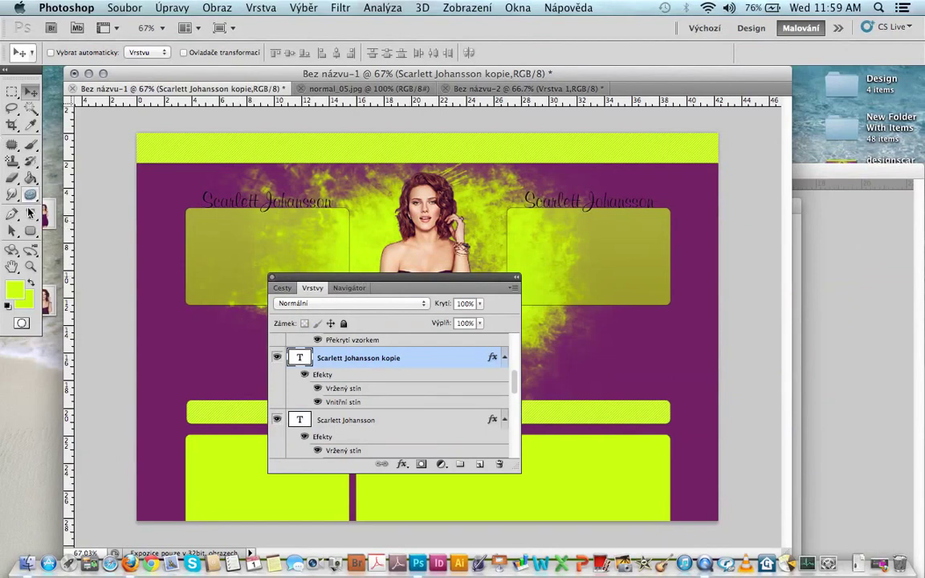
# Replace the copied title's text with 'Welcome...'
pyautogui.click(31, 214)
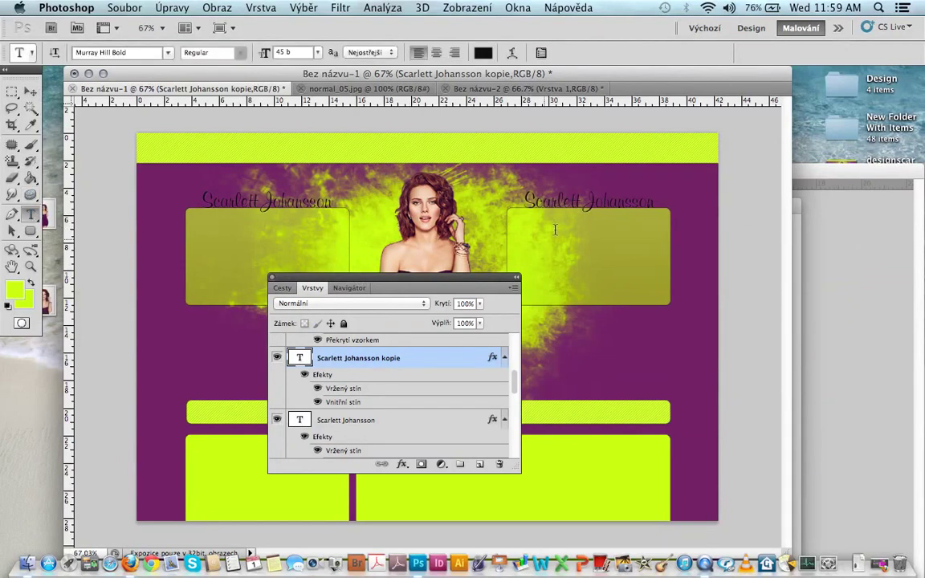
pyautogui.tripleClick(587, 203)
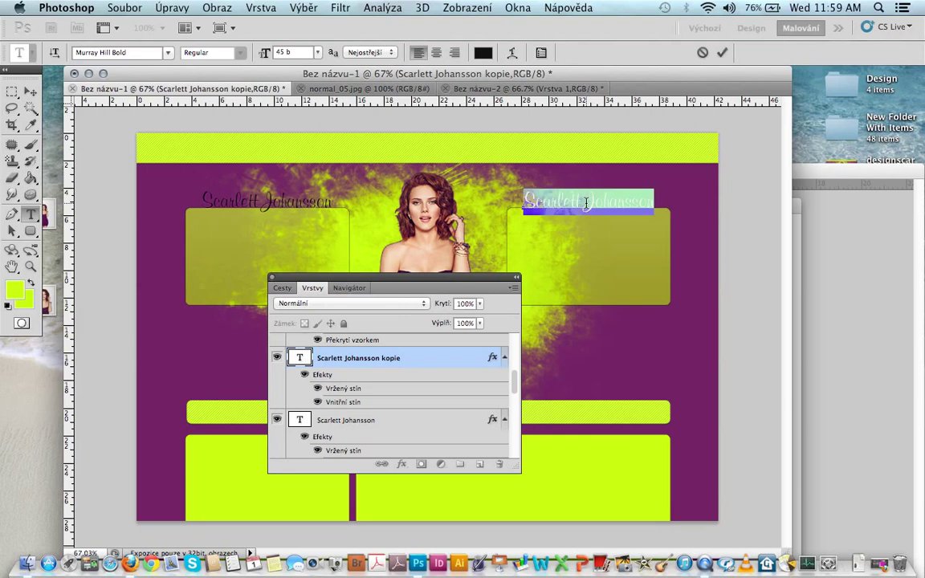
pyautogui.write('We')
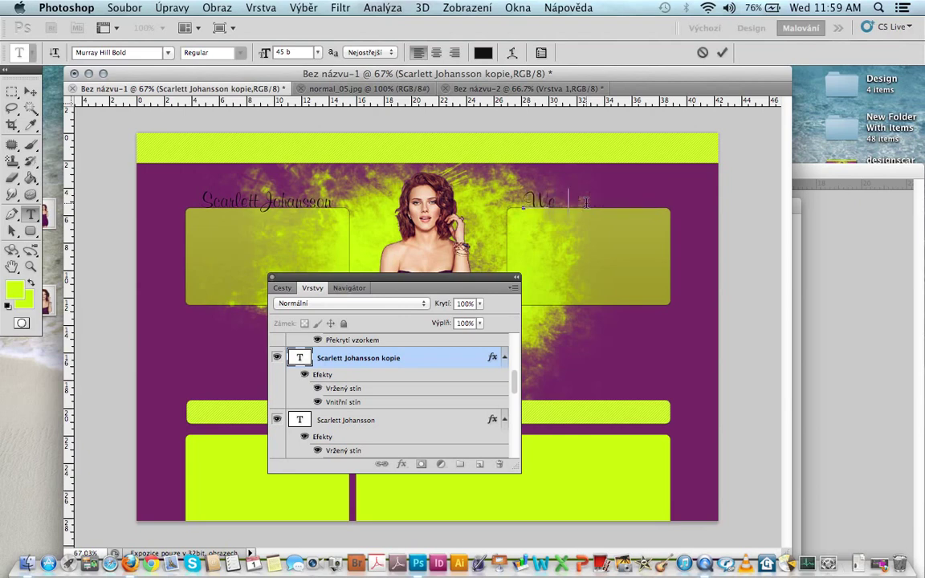
pyautogui.write('lcome')
pyautogui.write('...')
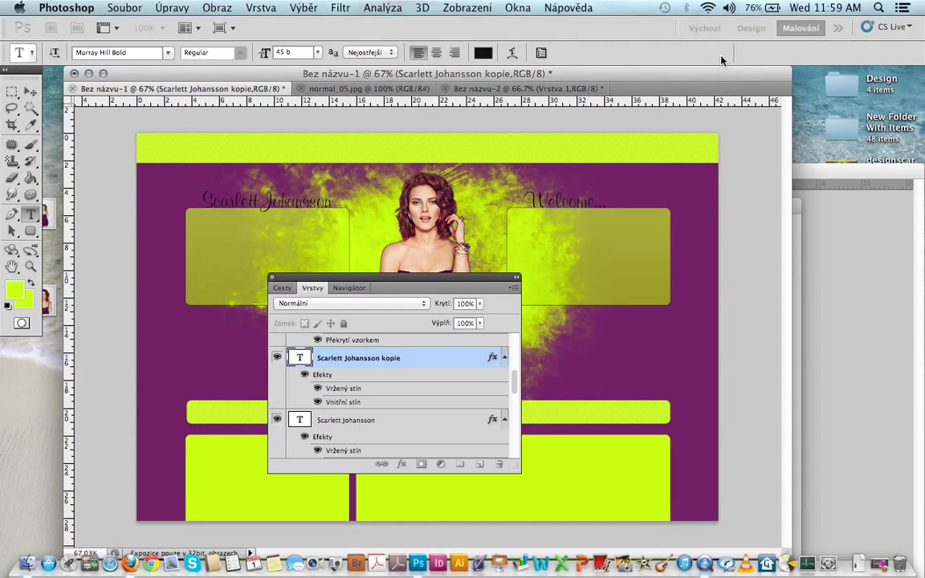
pyautogui.click(722, 53)
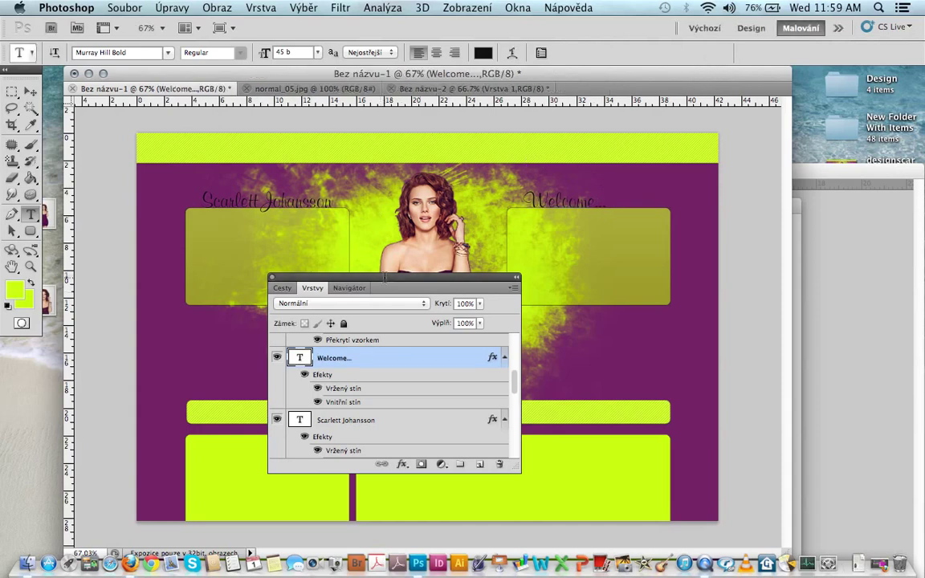
pyautogui.moveTo(385, 277); pyautogui.dragTo(635, 135)
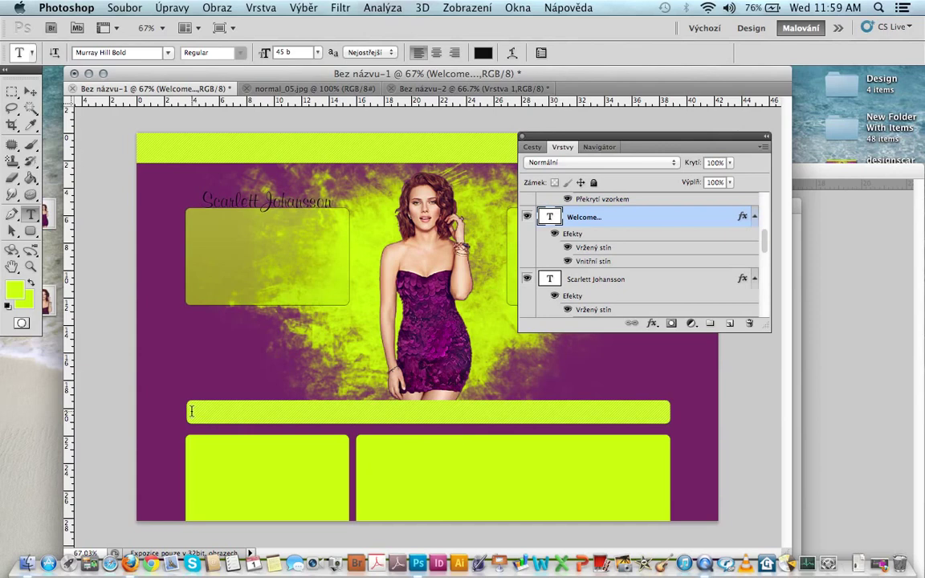
# Add the word Home on the lower lime bar at font size 35
pyautogui.click(191, 412)
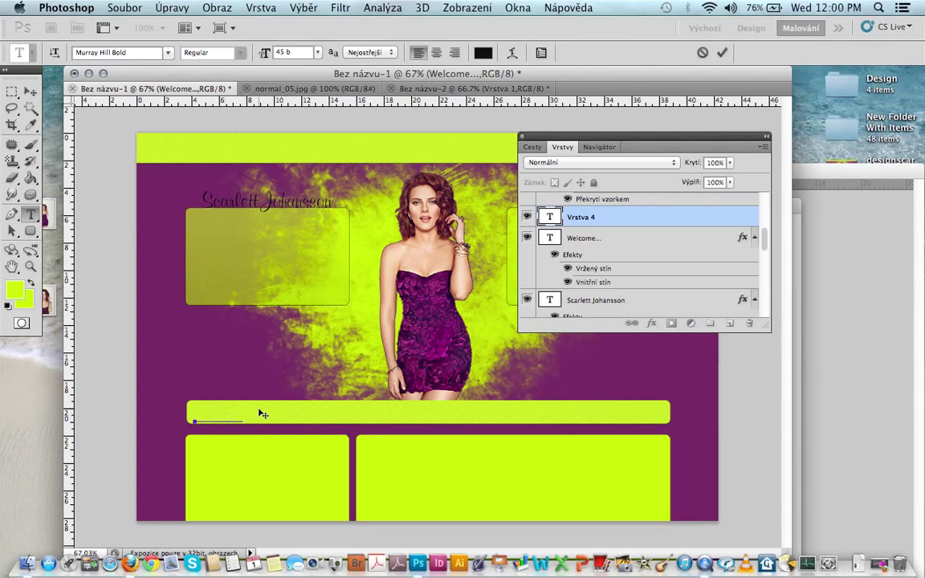
pyautogui.doubleClick(234, 415)
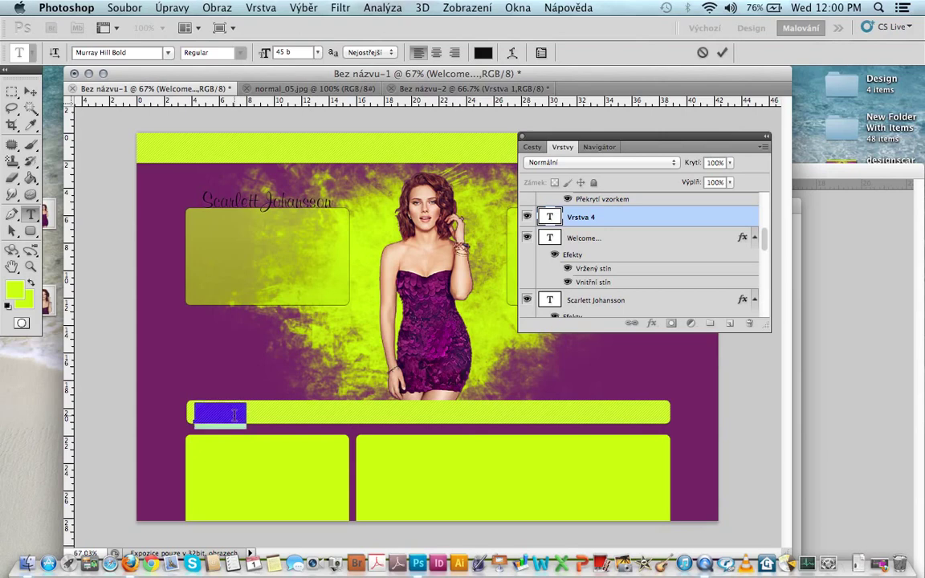
pyautogui.click(640, 213)
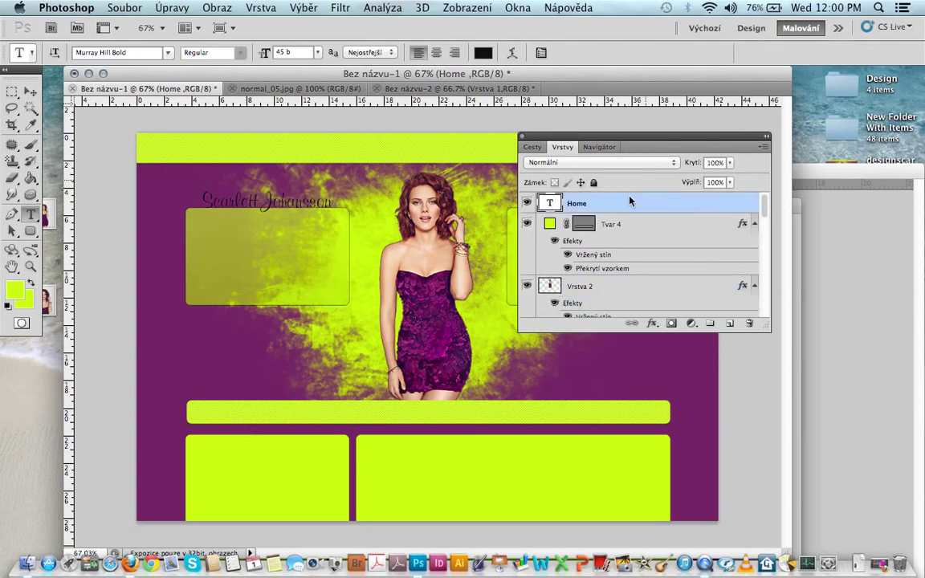
pyautogui.moveTo(195, 418); pyautogui.dragTo(240, 399)
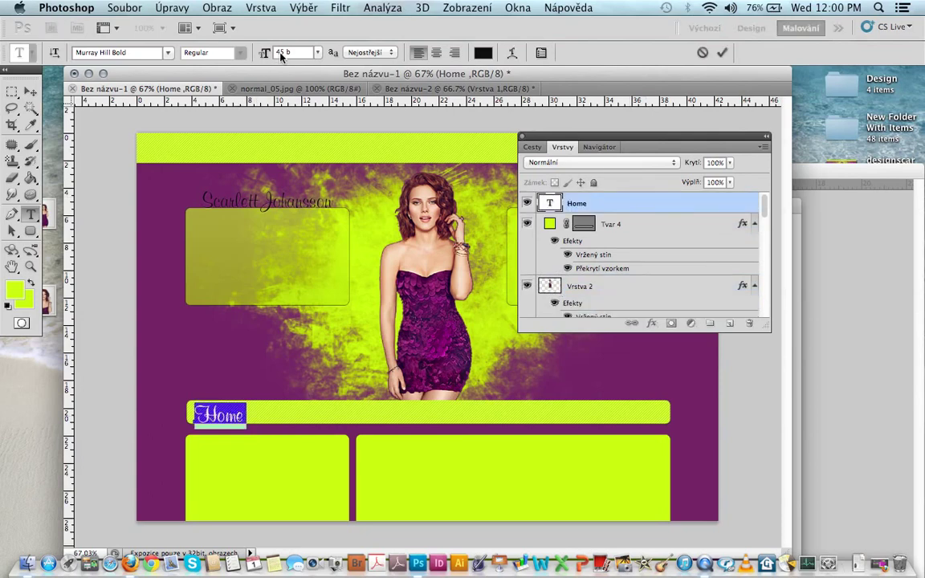
pyautogui.write('35')
pyautogui.press('Return')
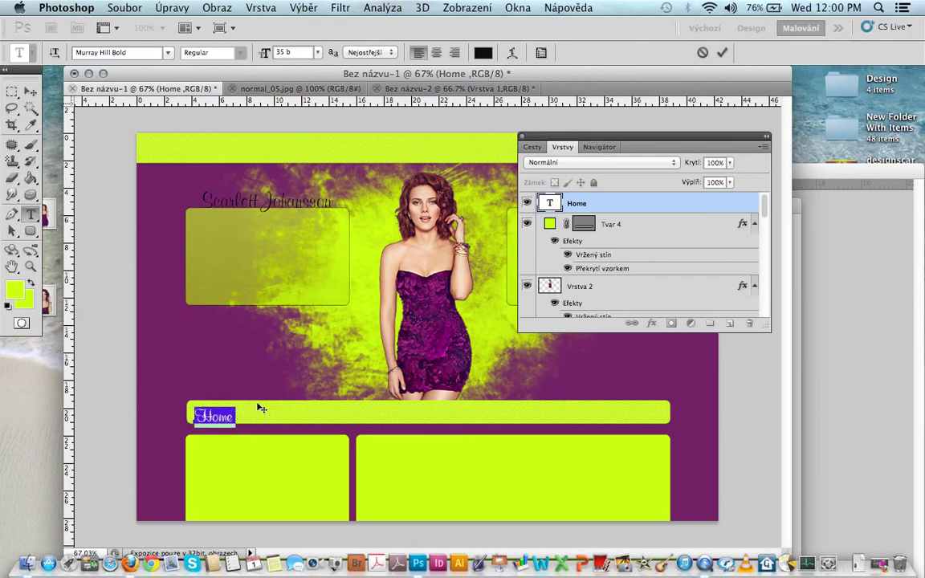
# Type the remaining menu items Scarlett, Gallery, Affiliates, Poem and Other after Home
pyautogui.moveTo(262, 409); pyautogui.dragTo(269, 407)
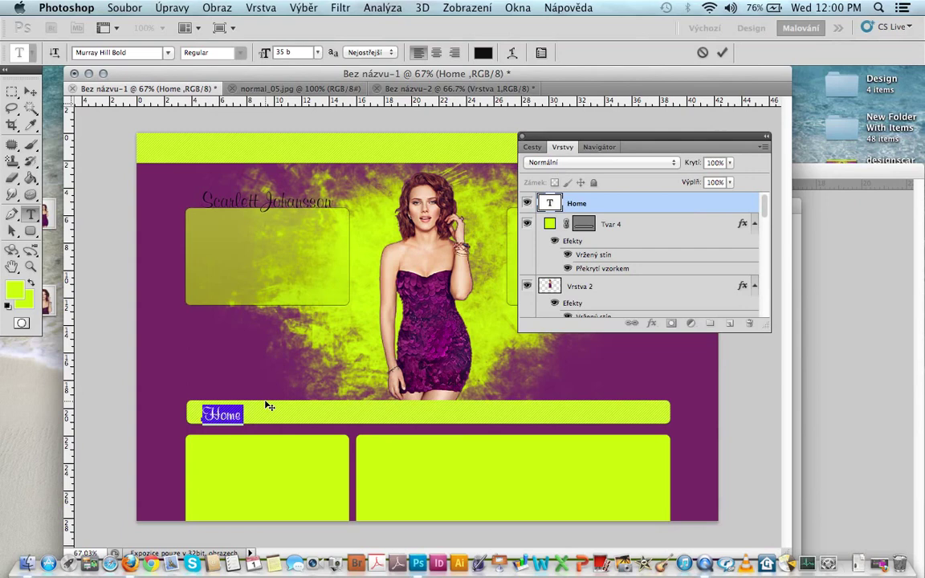
pyautogui.press('Left')
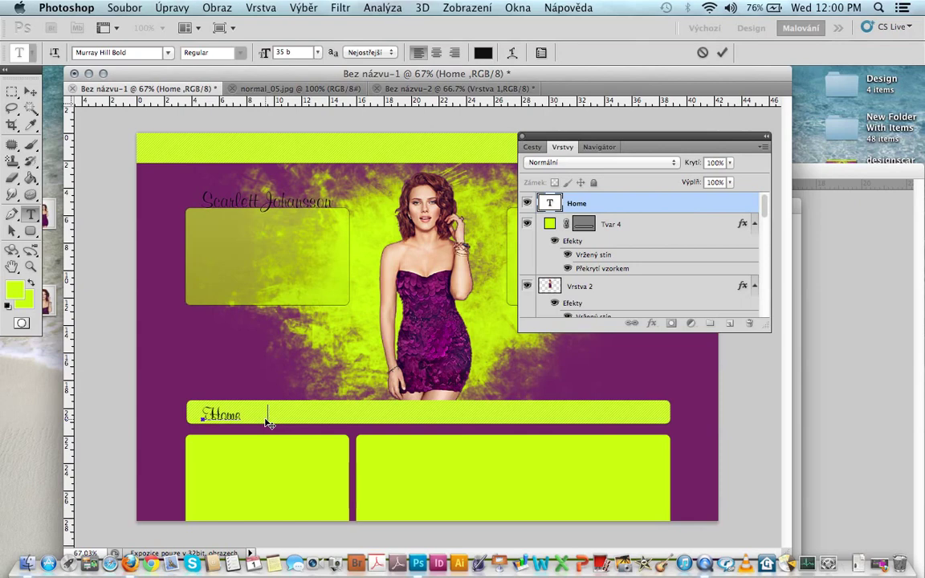
pyautogui.write('Sc')
pyautogui.write('arlett')
pyautogui.write('     Gallery')
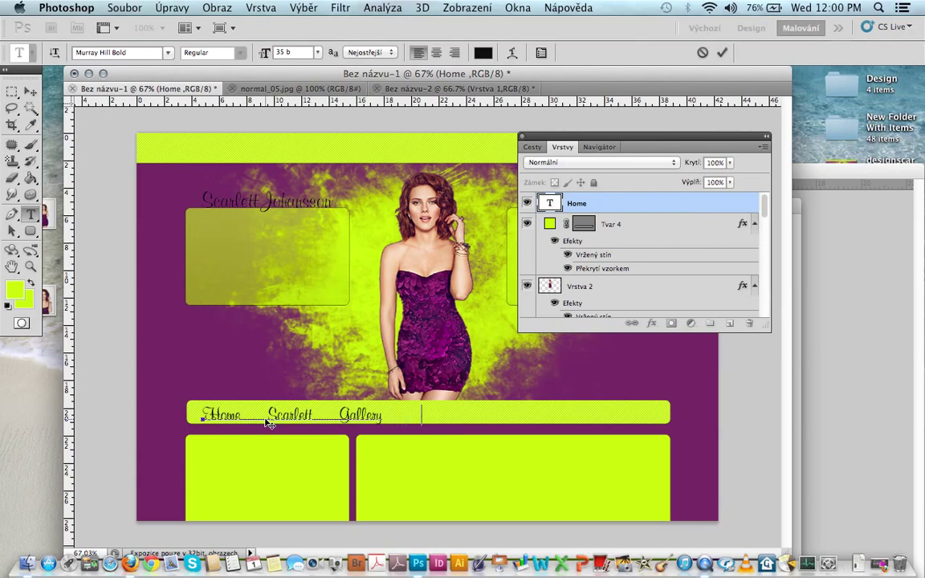
pyautogui.write('     Affi')
pyautogui.write('liates')
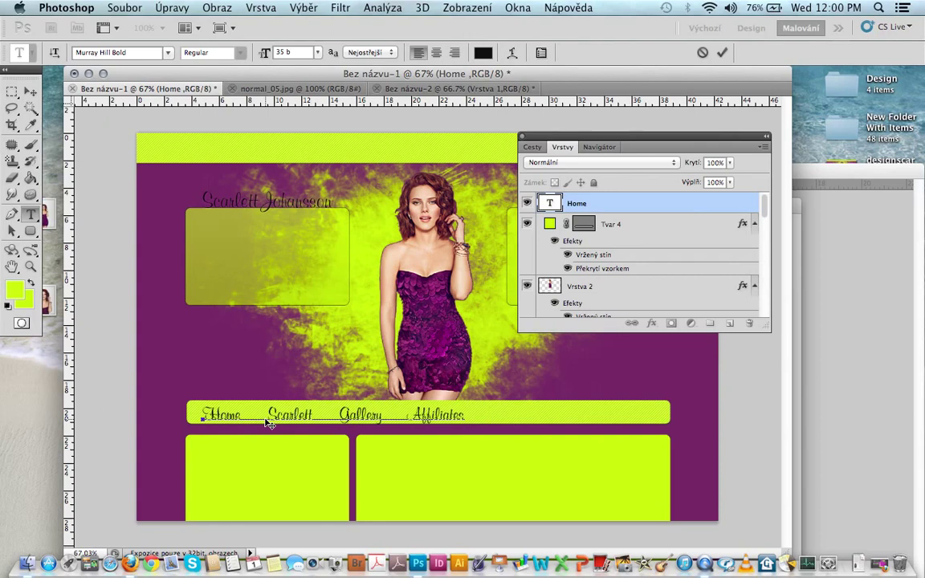
pyautogui.write('     P')
pyautogui.write('oem')
pyautogui.write('Oth')
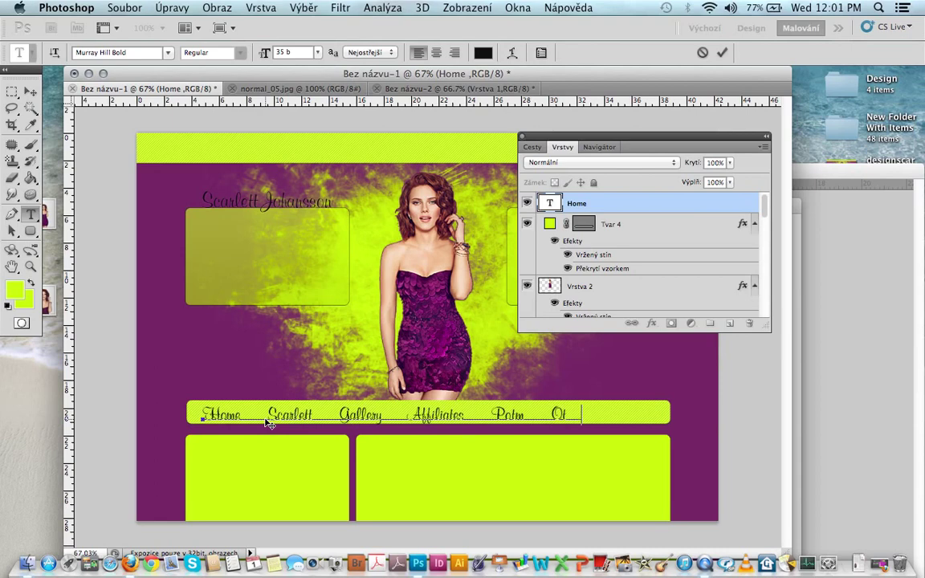
pyautogui.write('er')
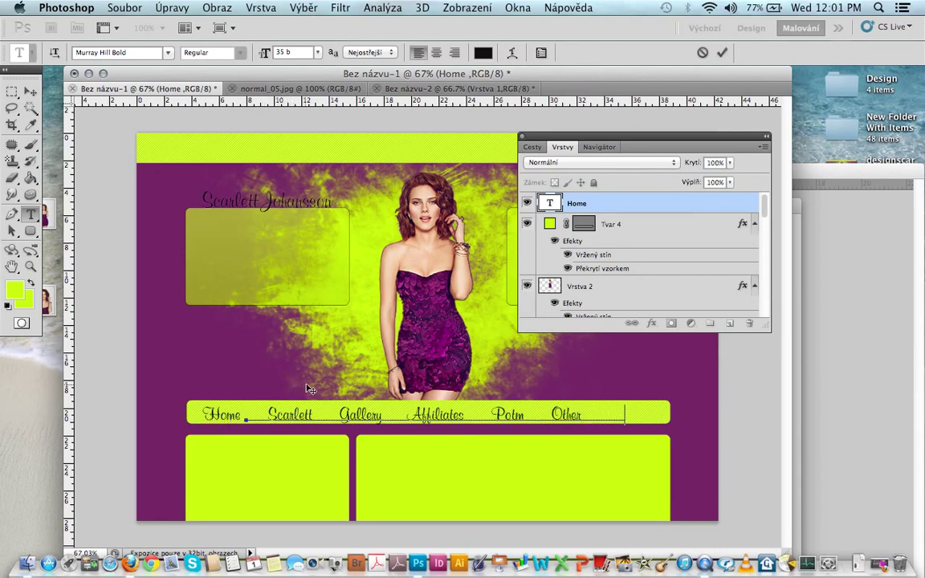
pyautogui.press('BackSpace')
pyautogui.press('BackSpace')
pyautogui.press('BackSpace')
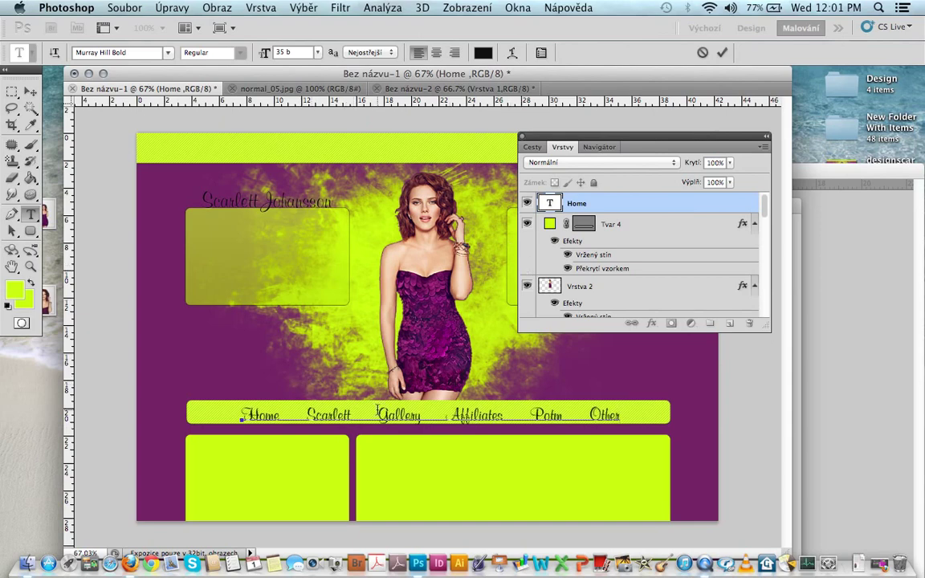
# Apply a drop shadow and an inner shadow to the navigation menu text
pyautogui.tripleClick(329, 414)
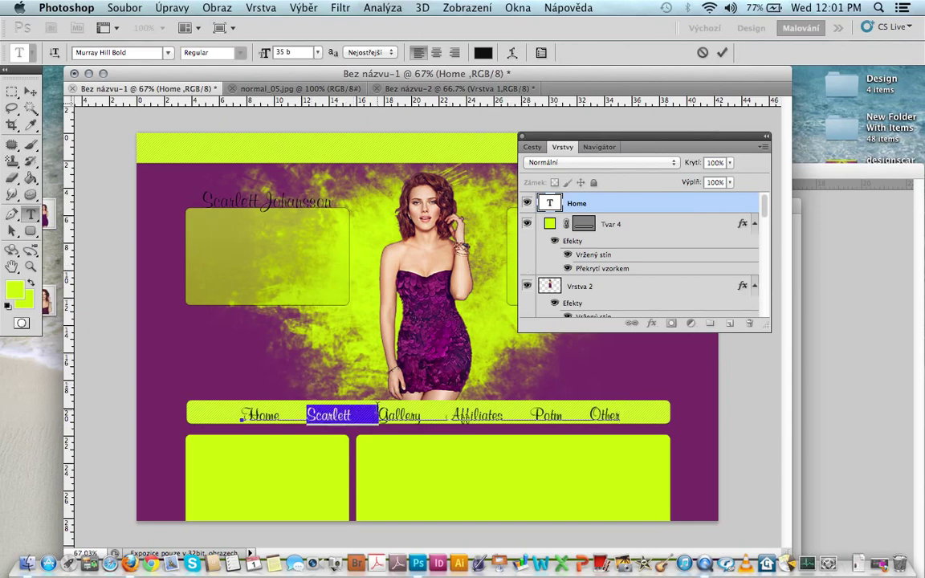
pyautogui.click(261, 7)
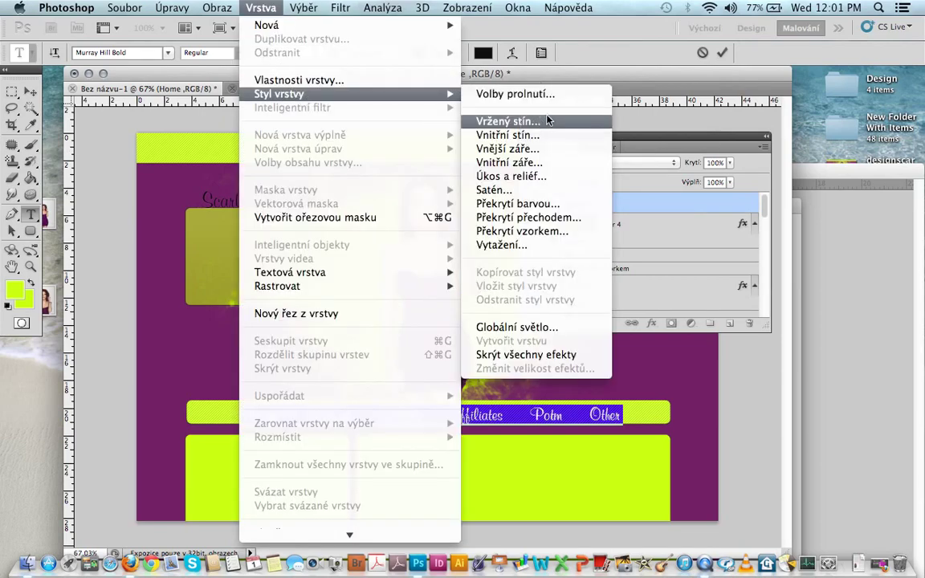
pyautogui.click(548, 119)
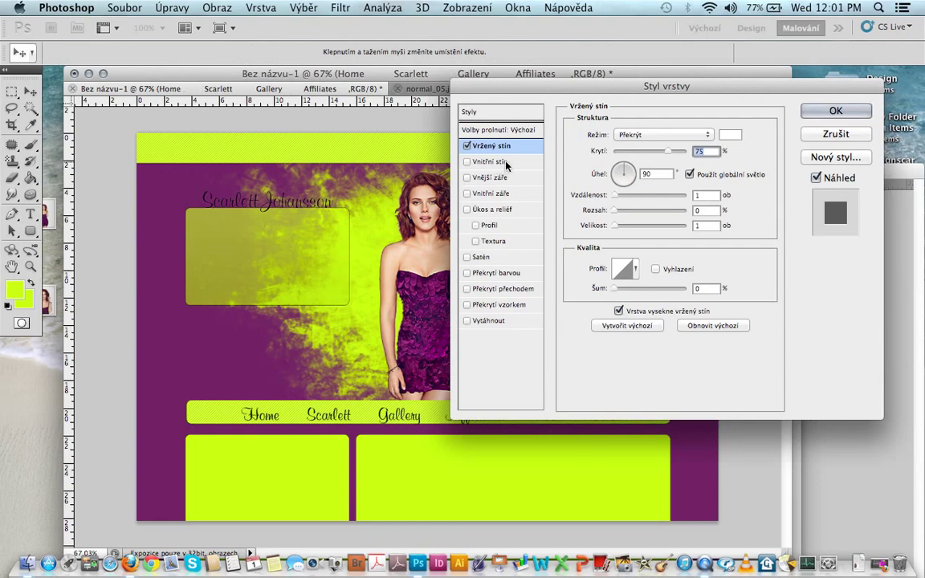
pyautogui.click(507, 162)
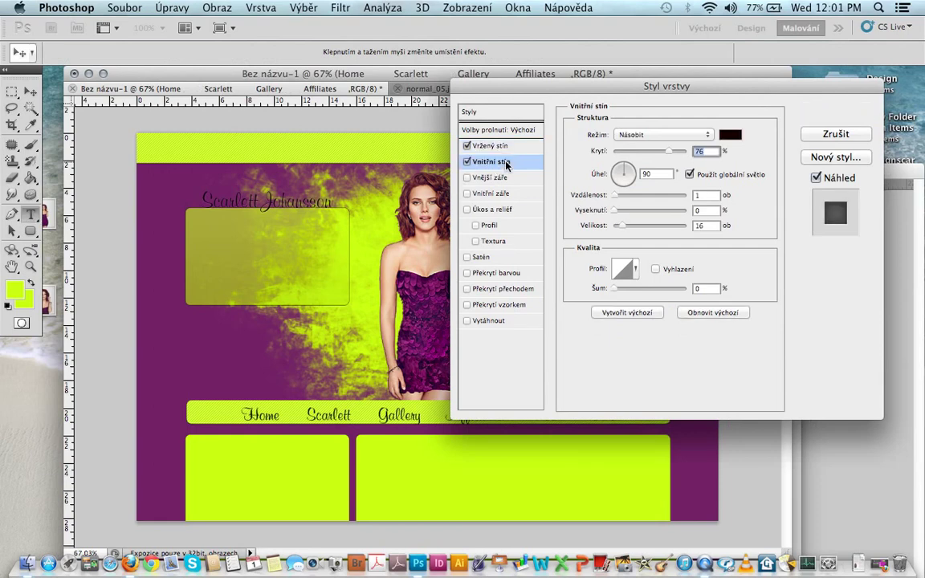
pyautogui.press('Return')
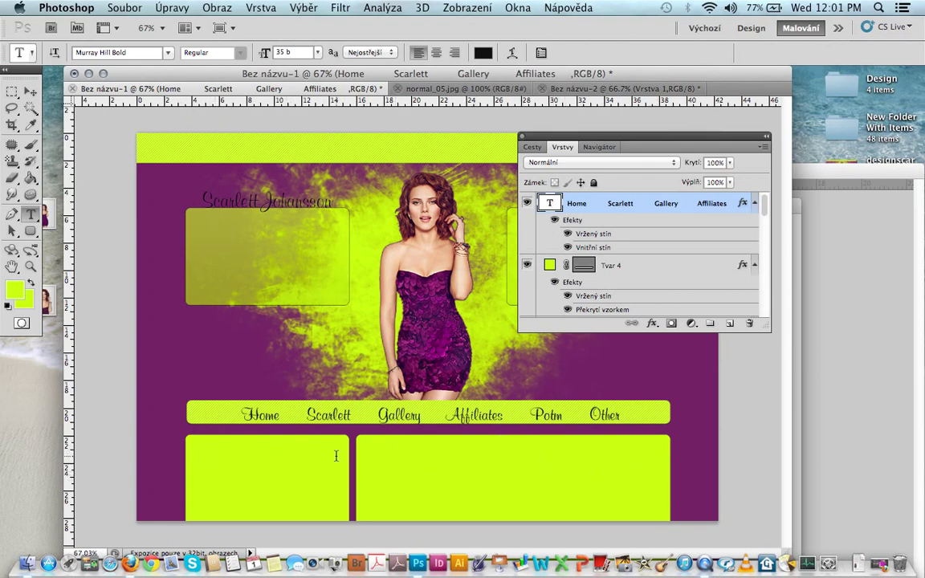
# On a new layer, draw a thin purple rounded rectangle, no style, across the right lime box
pyautogui.click(808, 314)
pyautogui.click(826, 393)
pyautogui.click(730, 323)
pyautogui.click(31, 231)
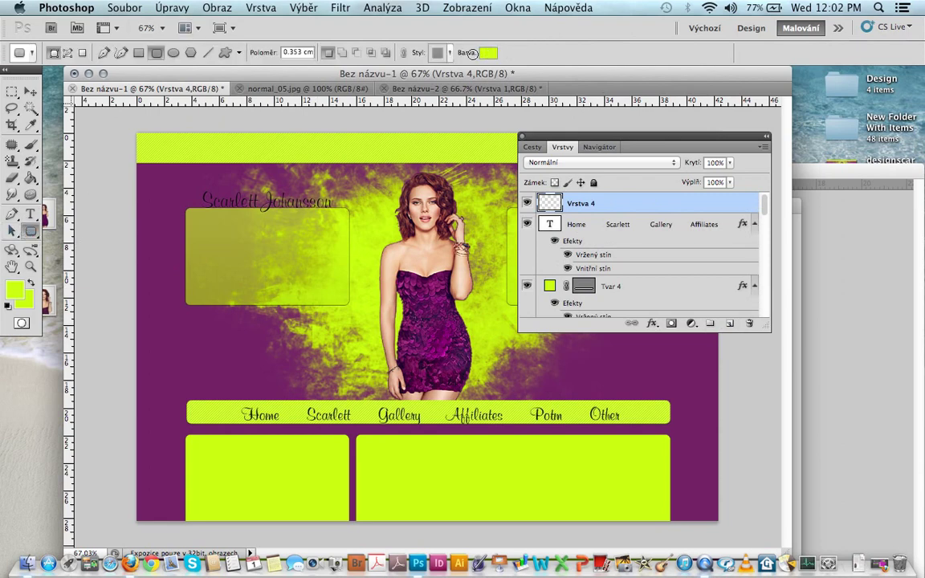
pyautogui.click(488, 52)
pyautogui.click(163, 212)
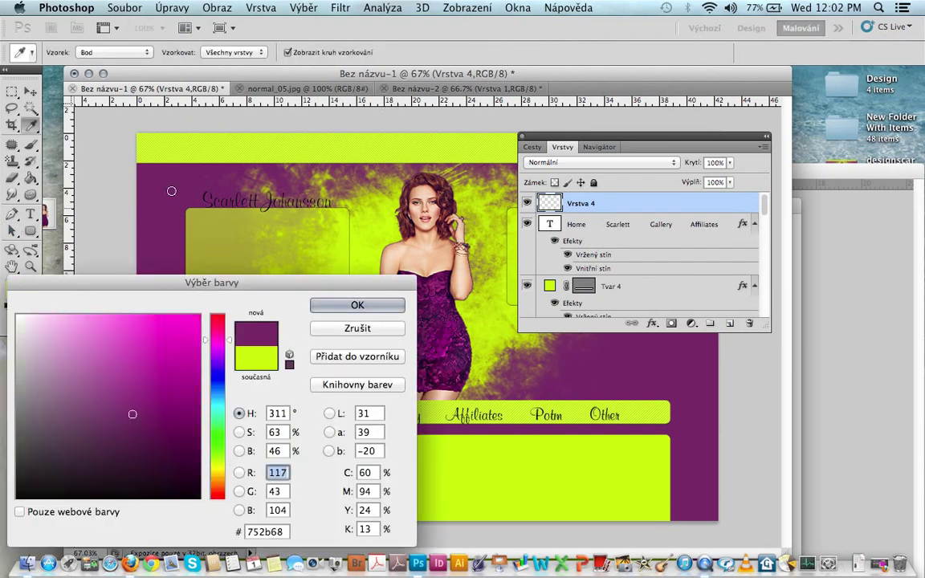
pyautogui.press('Return')
pyautogui.click(449, 53)
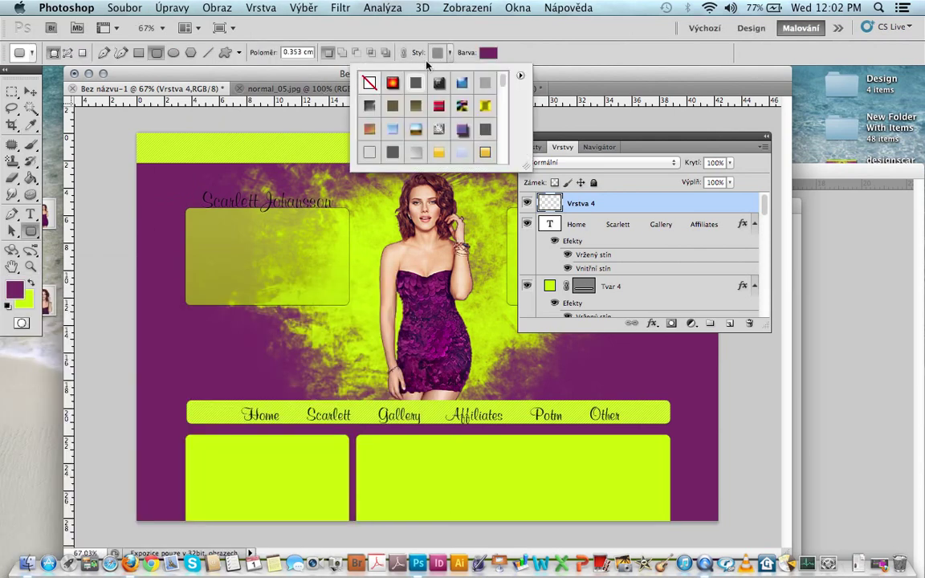
pyautogui.click(369, 82)
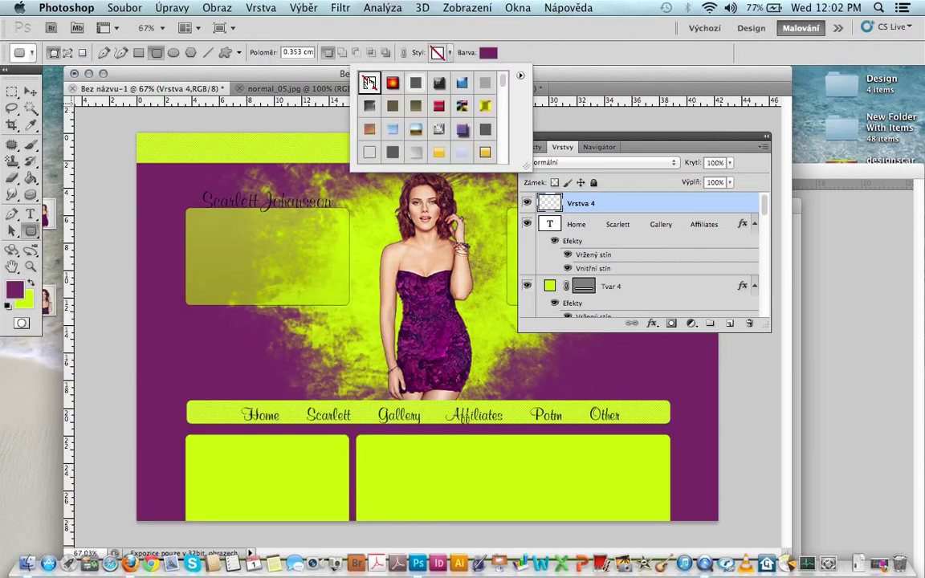
pyautogui.click(362, 441)
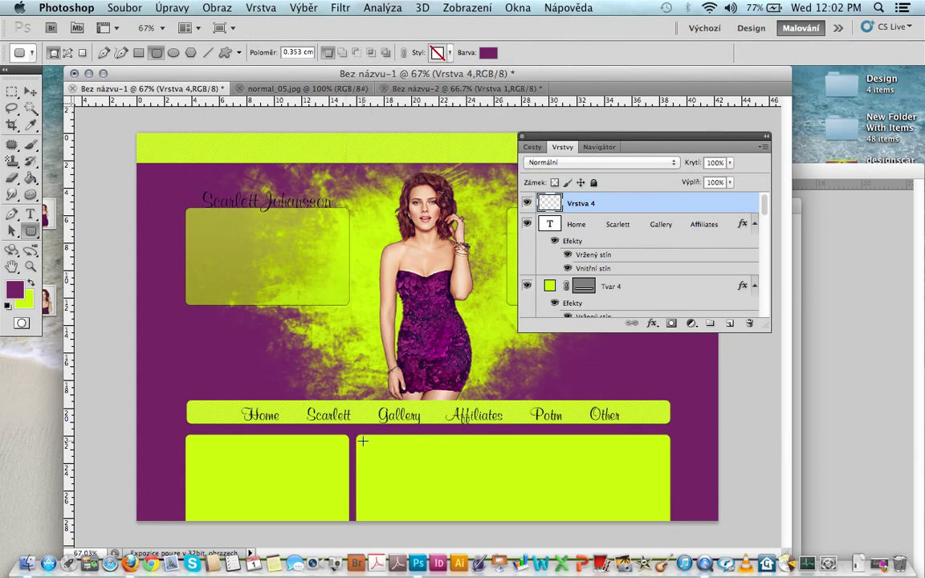
pyautogui.moveTo(362, 441); pyautogui.dragTo(665, 456)
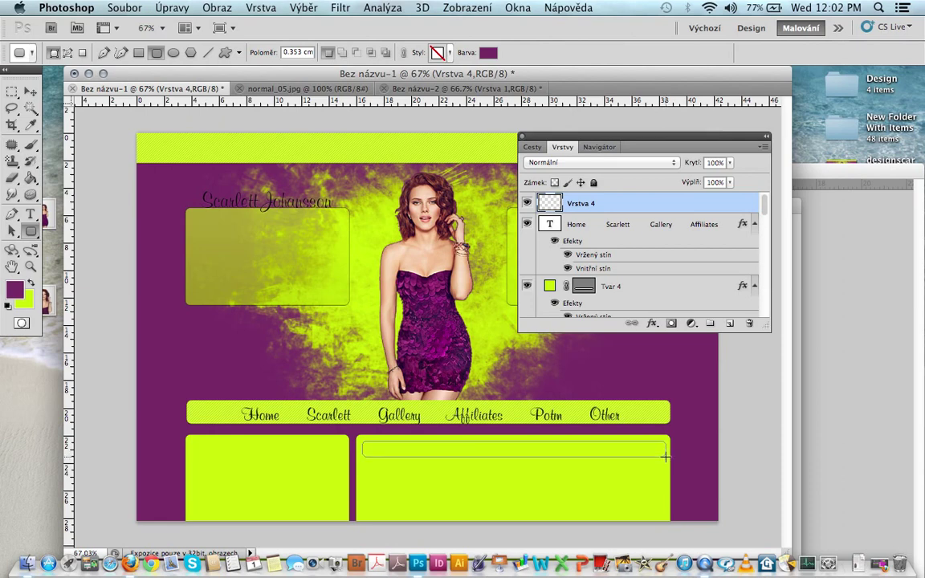
pyautogui.moveTo(665, 456); pyautogui.dragTo(665, 458)
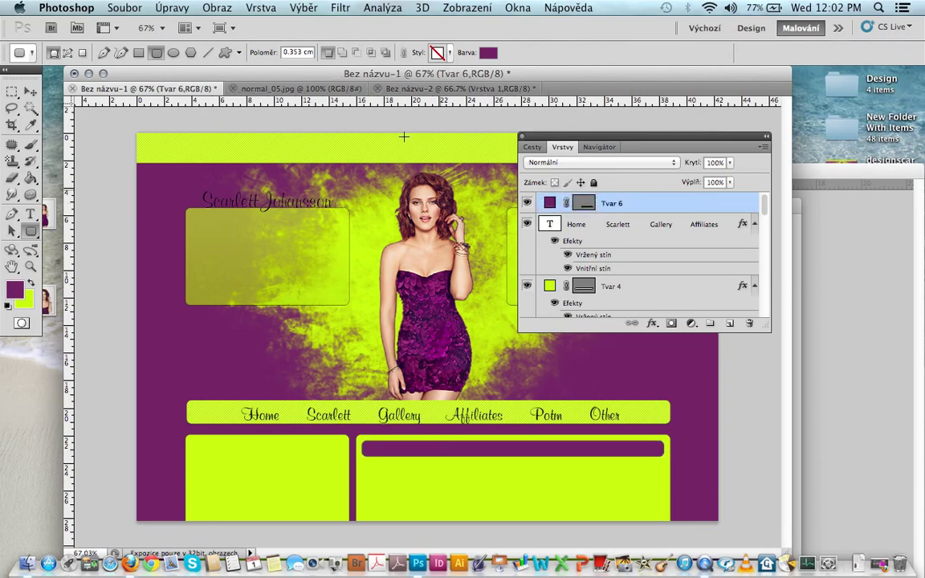
# Give the purple bar a near-black drop shadow and add an empty layer above it
pyautogui.click(249, 6)
pyautogui.moveTo(279, 94)
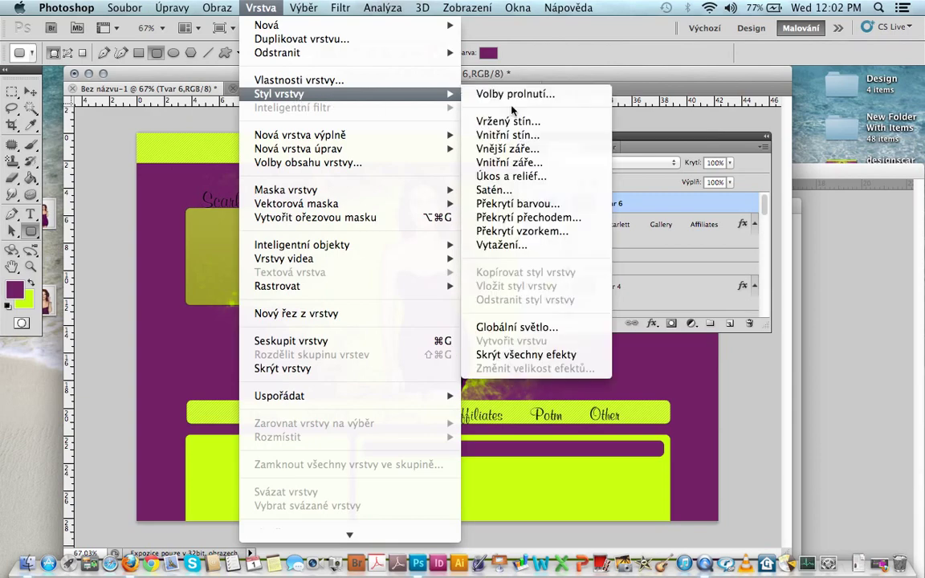
pyautogui.click(516, 119)
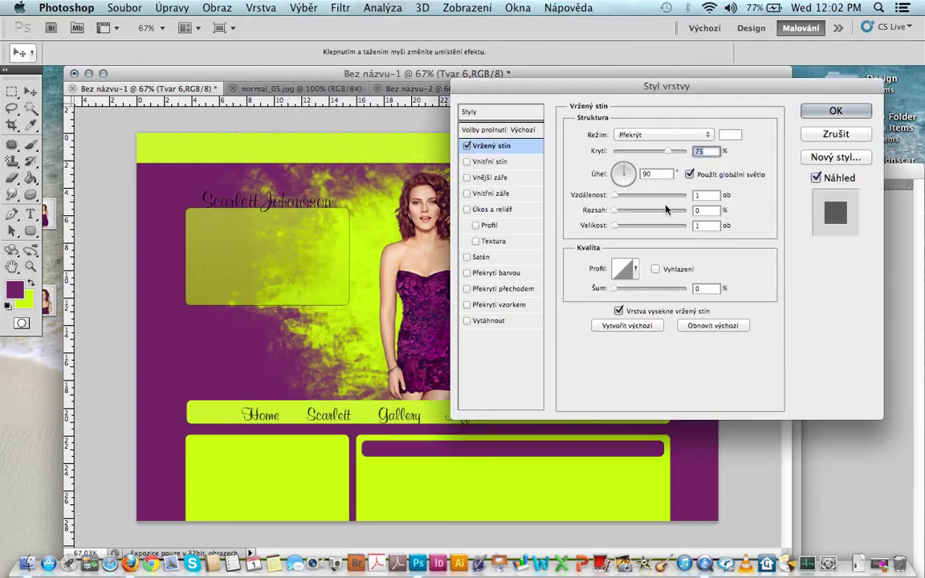
pyautogui.click(730, 135)
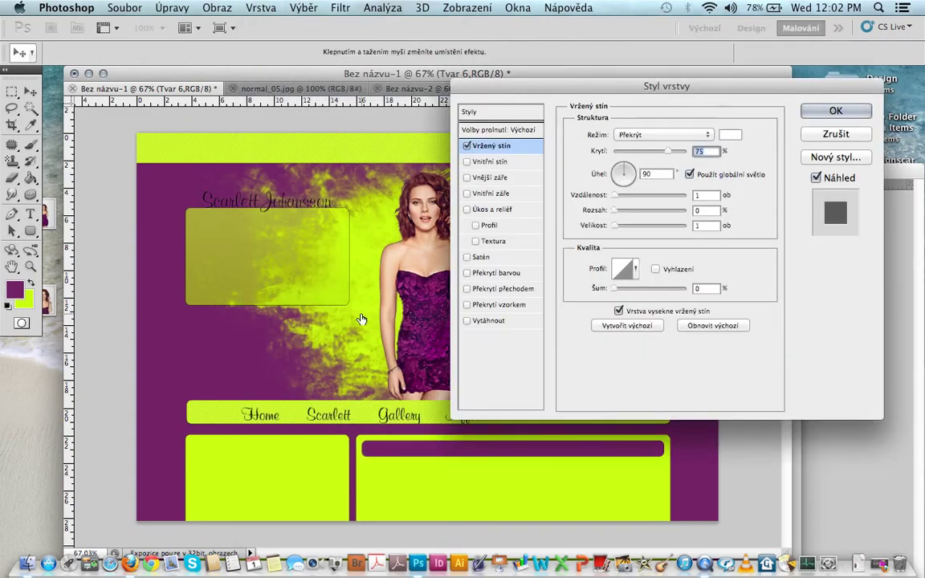
pyautogui.click(140, 404)
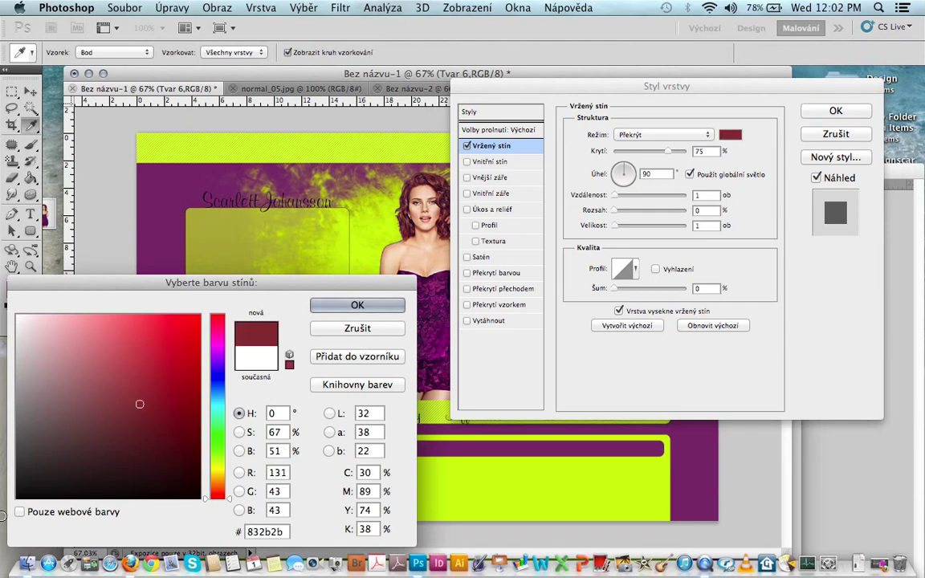
pyautogui.click(27, 503)
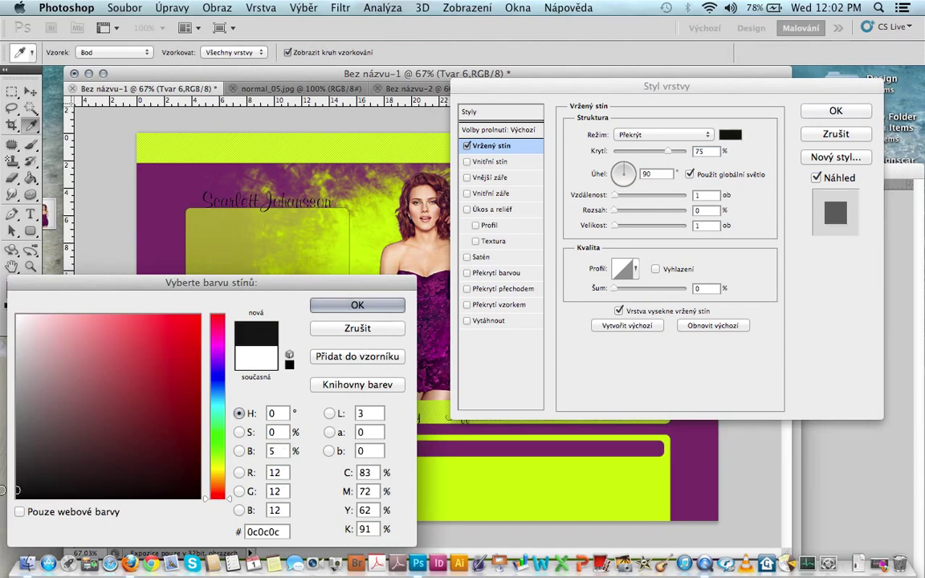
pyautogui.press('Return')
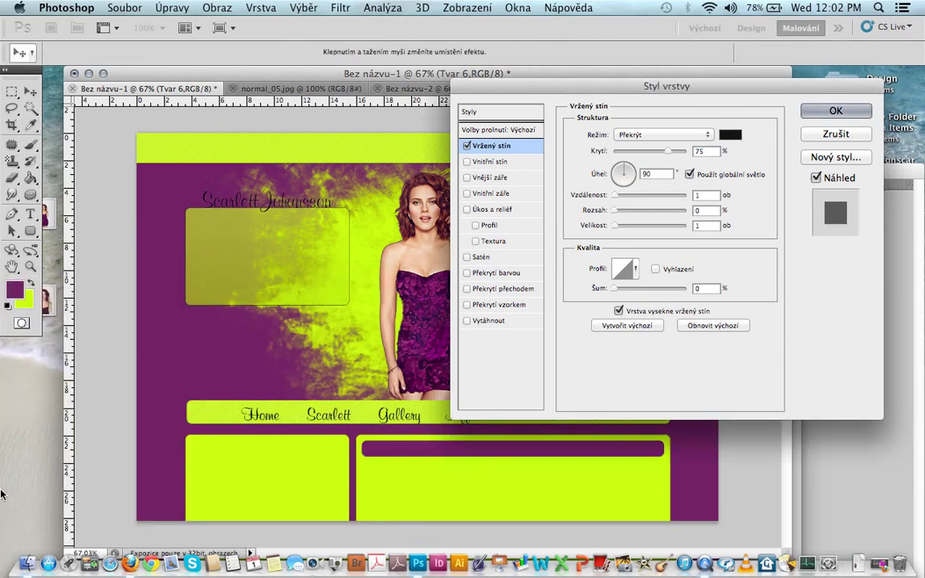
pyautogui.press('Return')
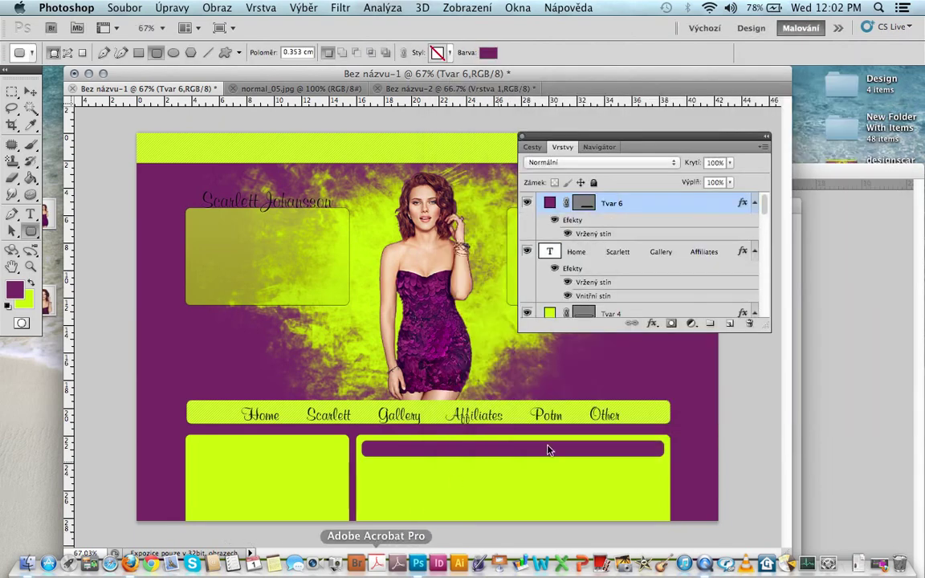
pyautogui.click(728, 323)
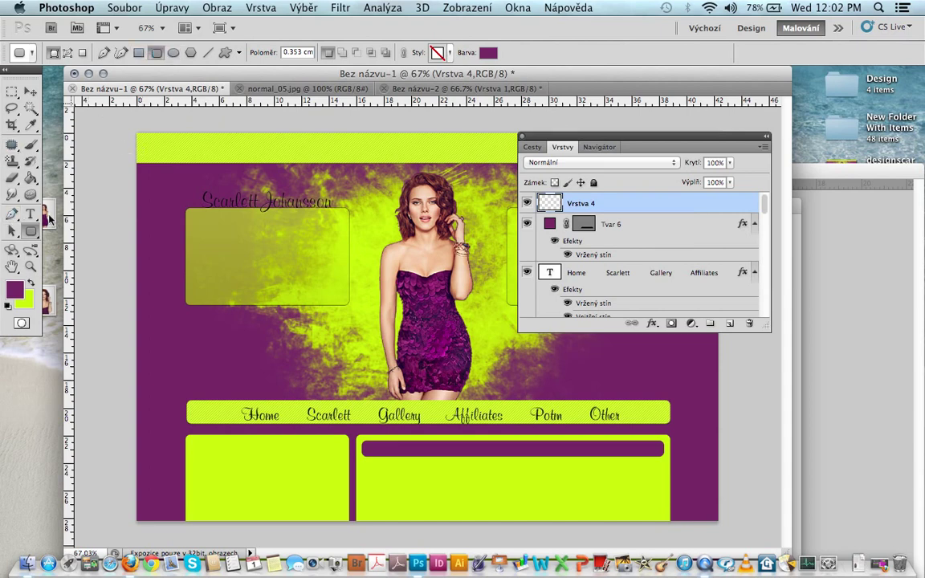
# Draw a wide white ellipse over the purple bar
pyautogui.click(173, 53)
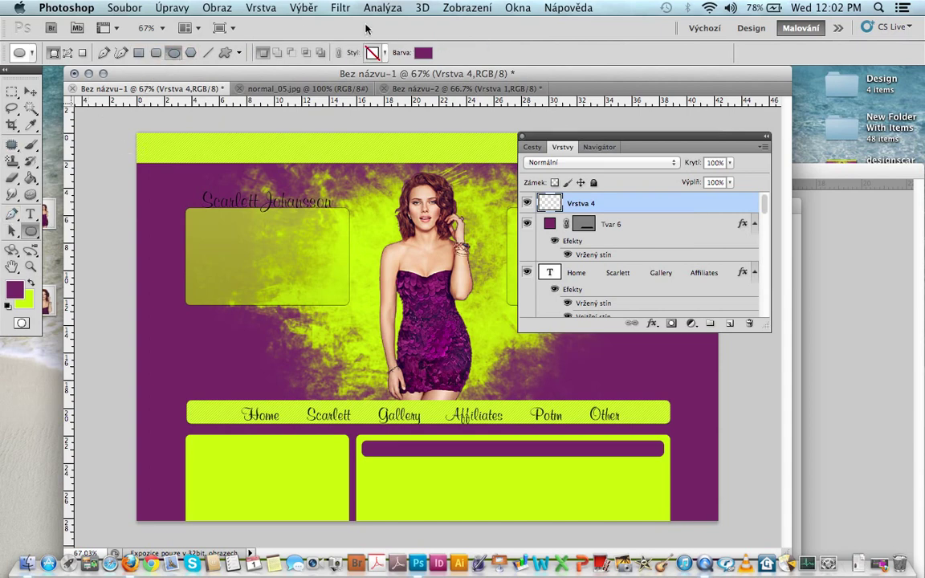
pyautogui.click(423, 53)
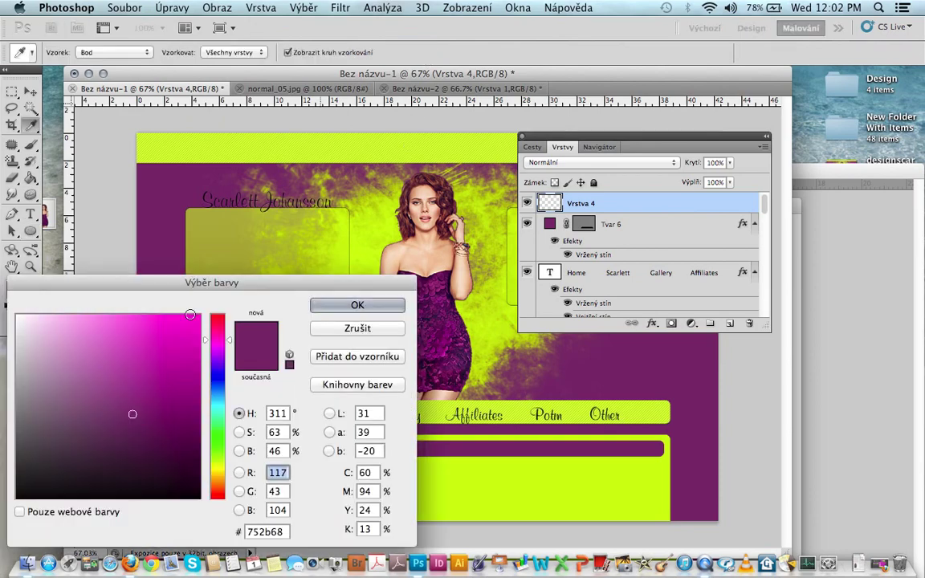
pyautogui.moveTo(111, 348); pyautogui.dragTo(16, 315)
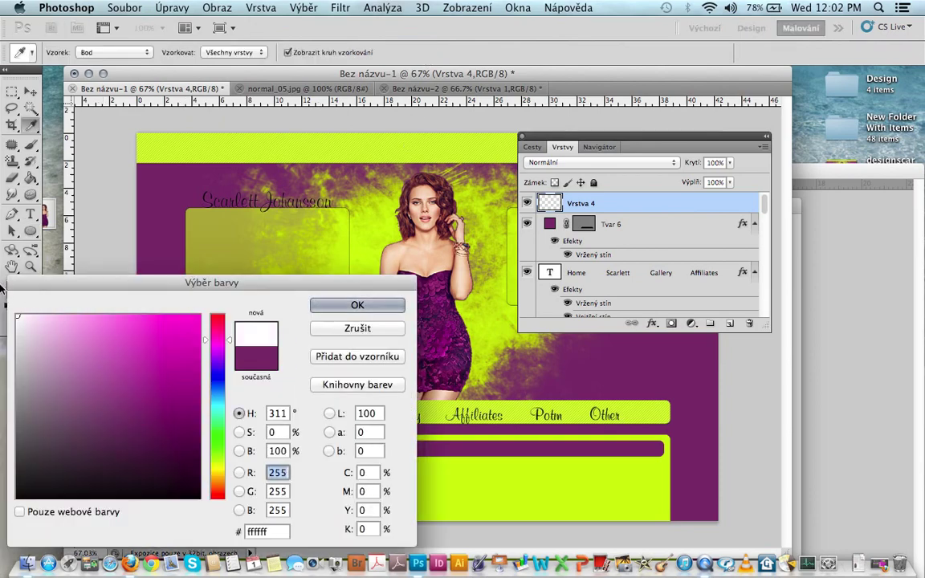
pyautogui.press('Return')
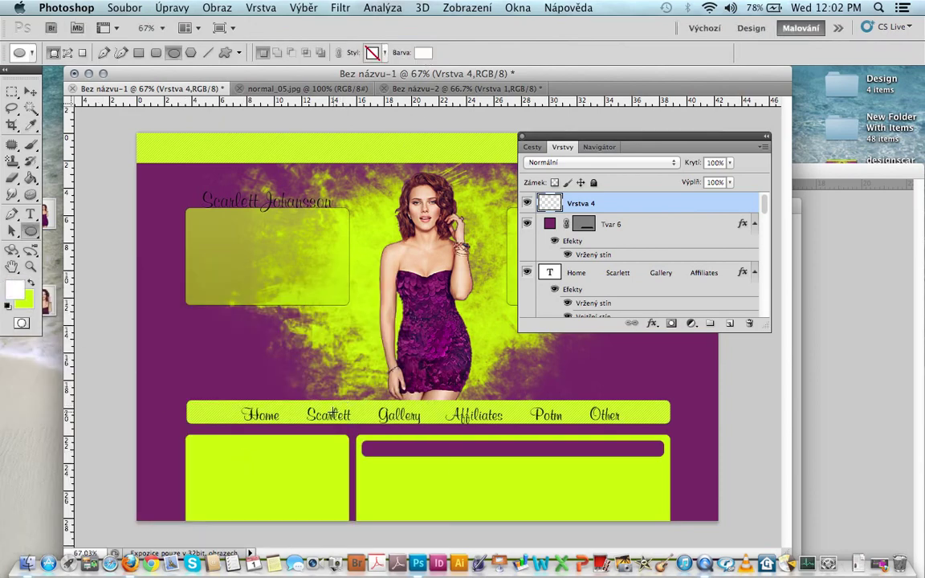
pyautogui.moveTo(331, 416); pyautogui.dragTo(707, 452)
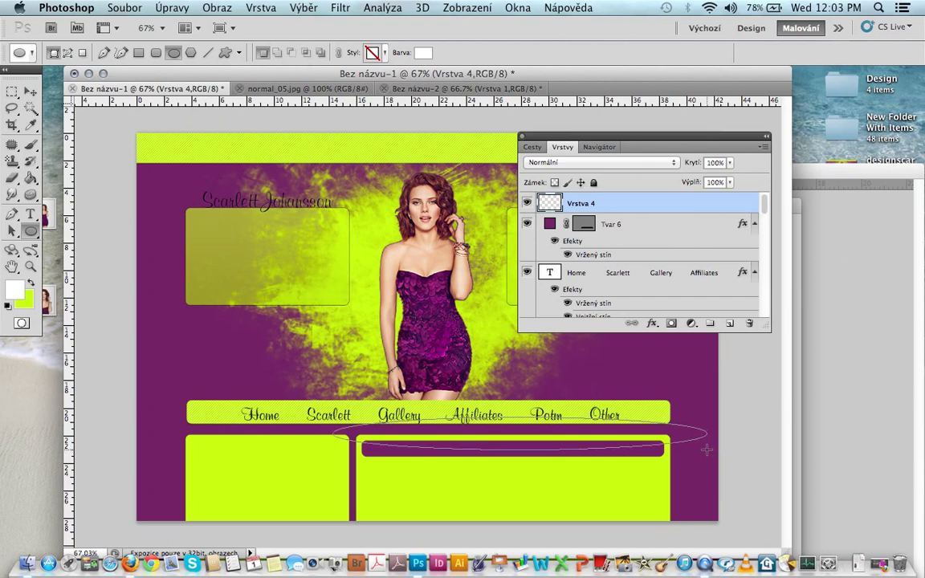
pyautogui.moveTo(706, 451); pyautogui.dragTo(707, 451)
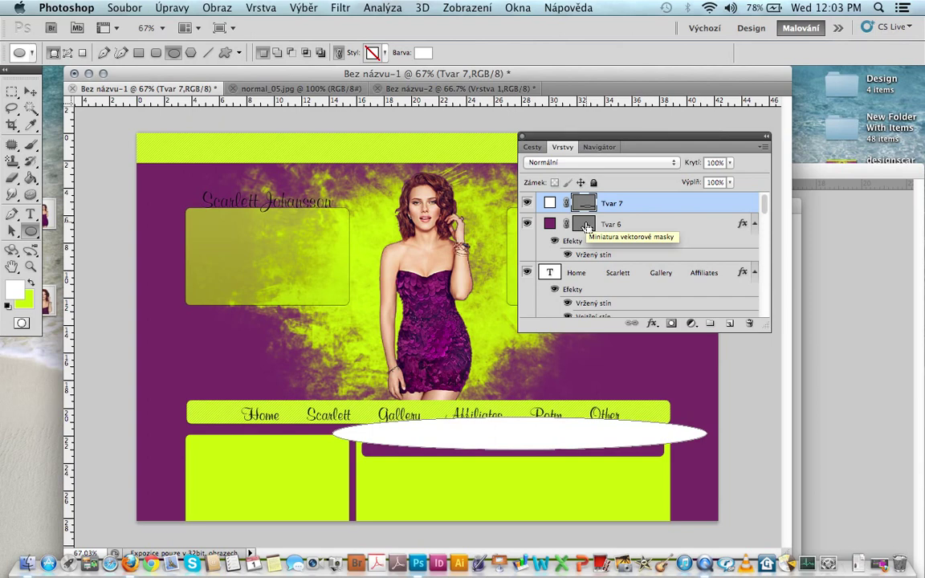
# Mask the white ellipse to the bar's shape and lower its opacity to about 21%
pyautogui.keyDown('ctrl'); pyautogui.click(586, 228); pyautogui.keyUp('ctrl')
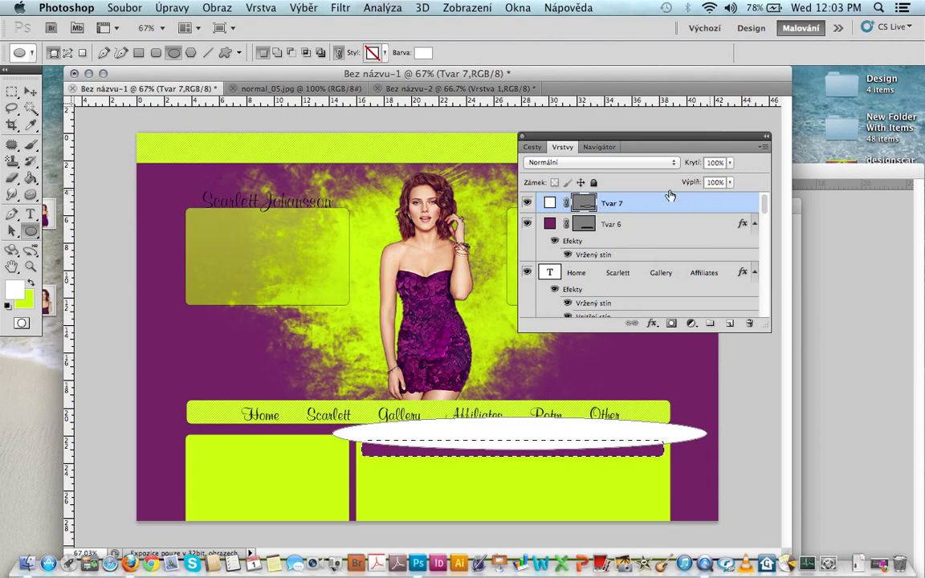
pyautogui.click(671, 324)
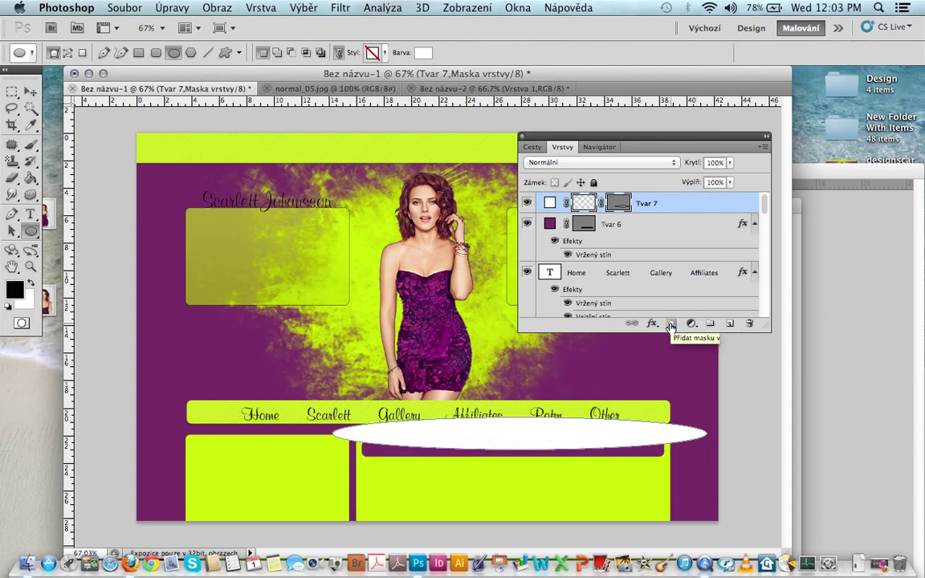
pyautogui.hotkey('ctrl', 'i')
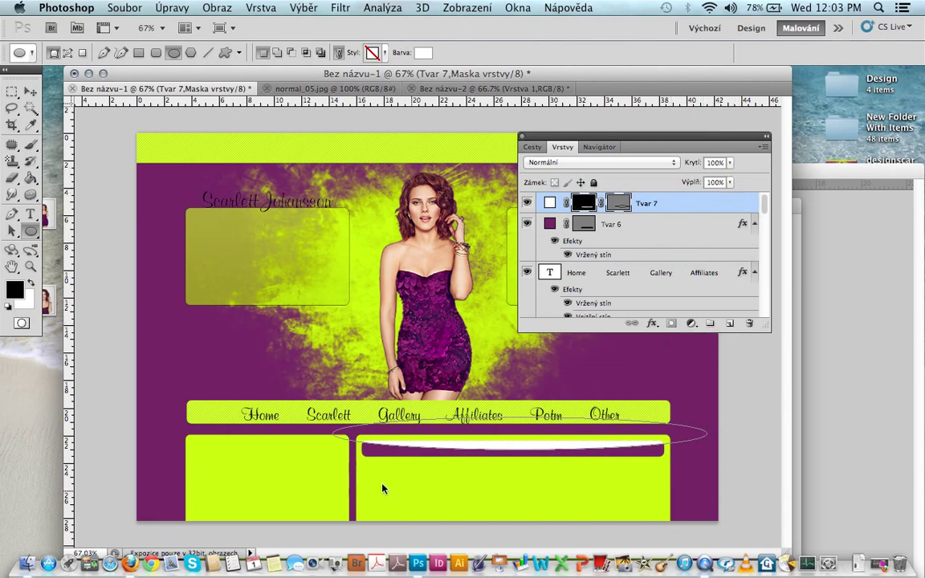
pyautogui.click(730, 162)
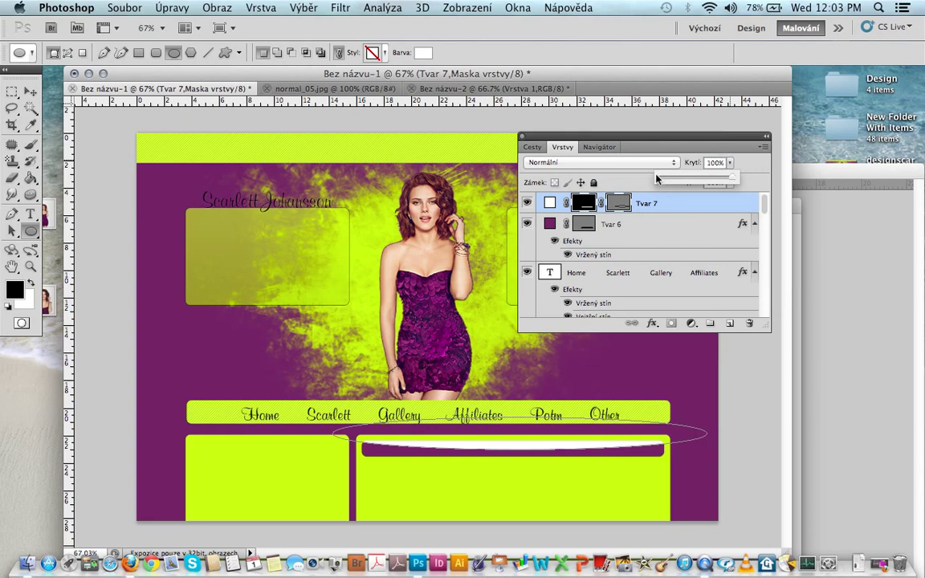
pyautogui.moveTo(673, 181); pyautogui.dragTo(677, 182)
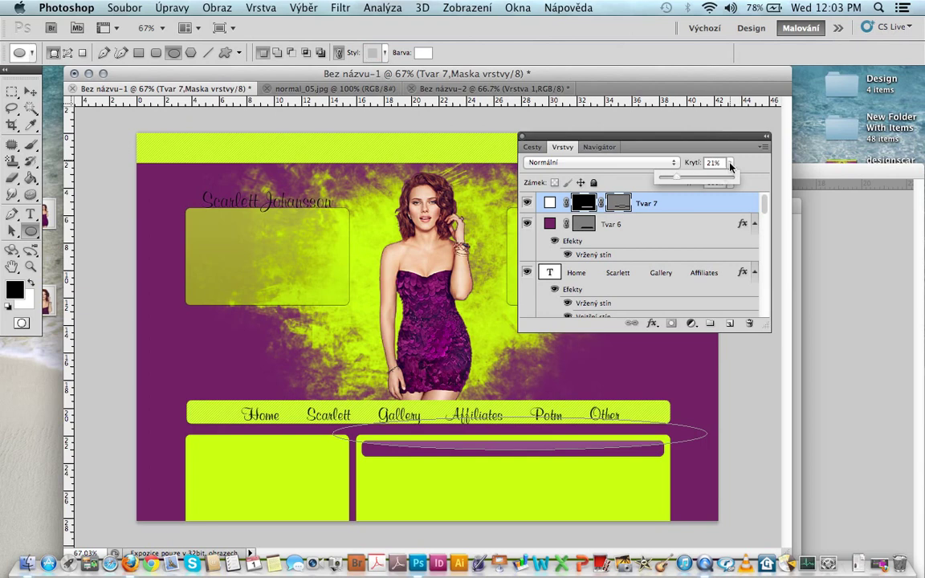
pyautogui.click(578, 273)
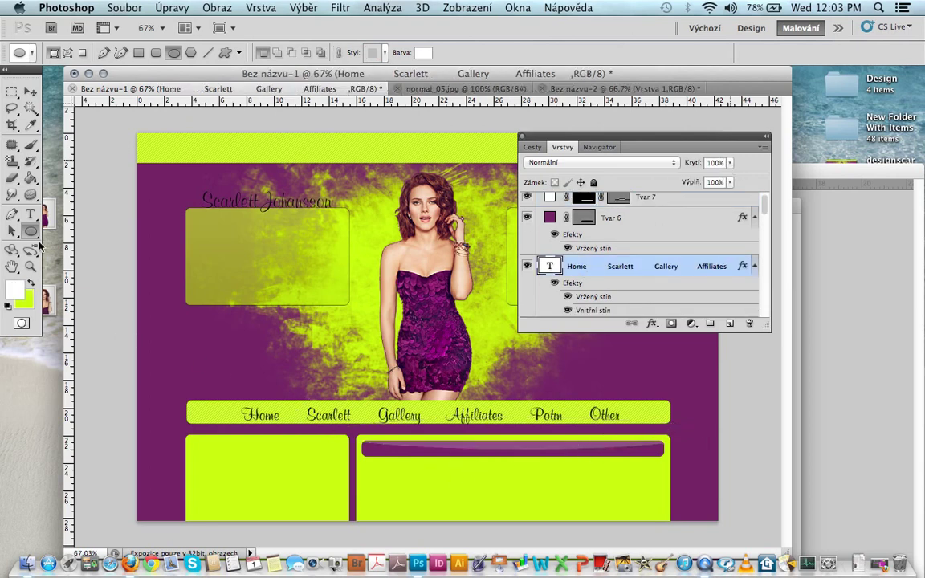
# Type the 'News and updates' heading in the right box and give it drop and inner shadows
pyautogui.click(31, 214)
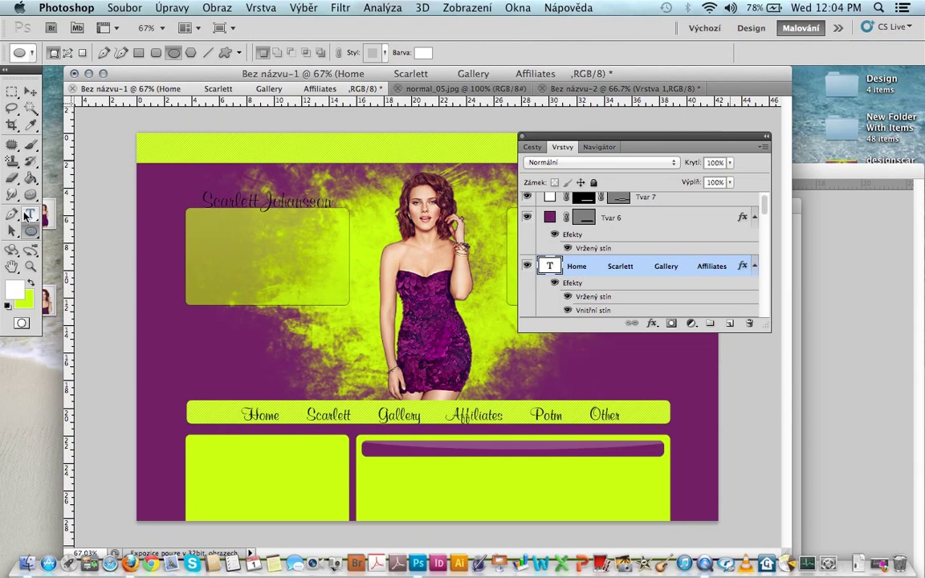
pyautogui.click(490, 489)
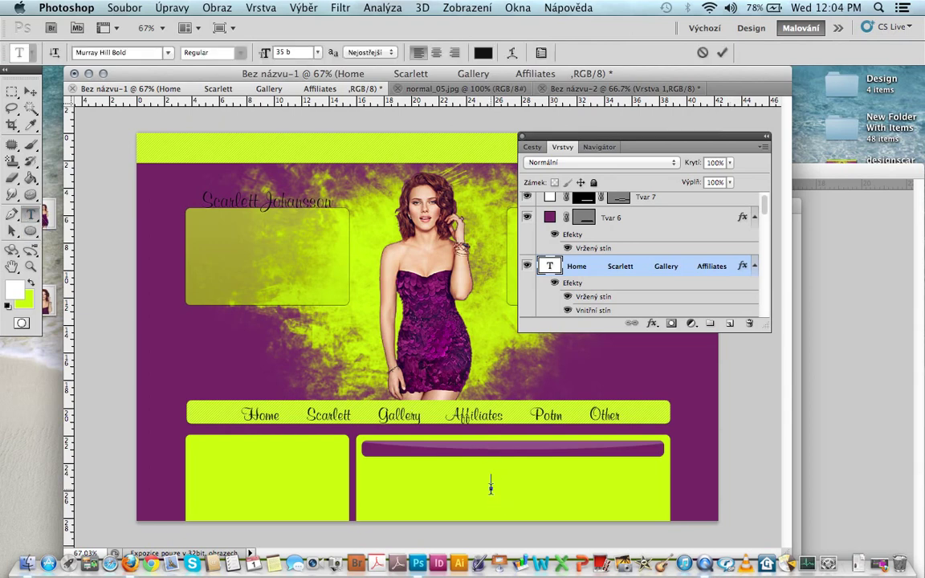
pyautogui.write('News an')
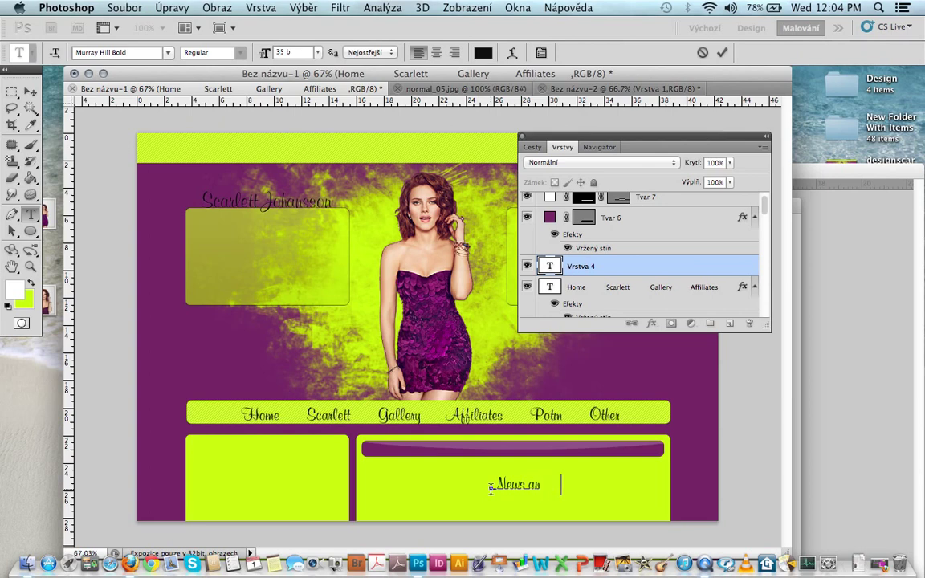
pyautogui.write('___')
pyautogui.write('d updates')
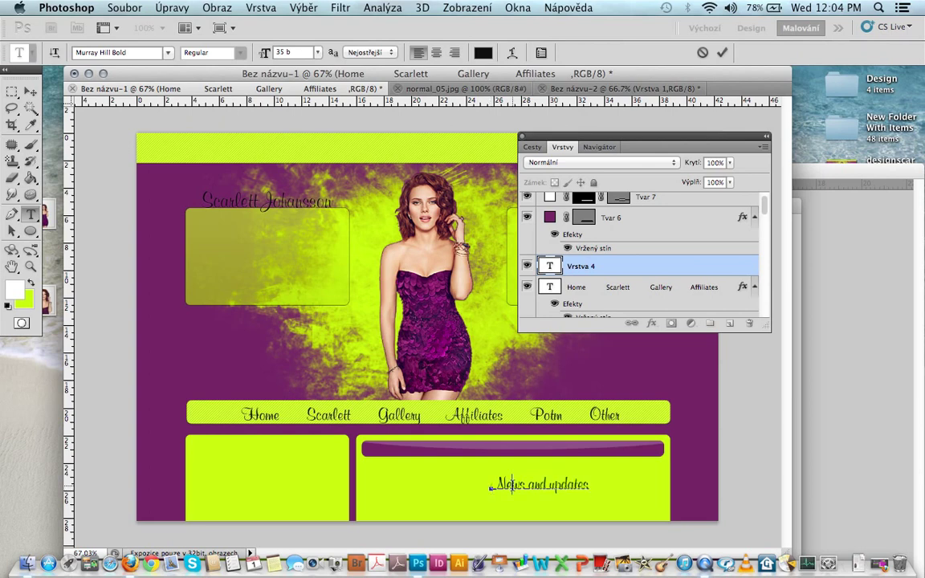
pyautogui.tripleClick(511, 485)
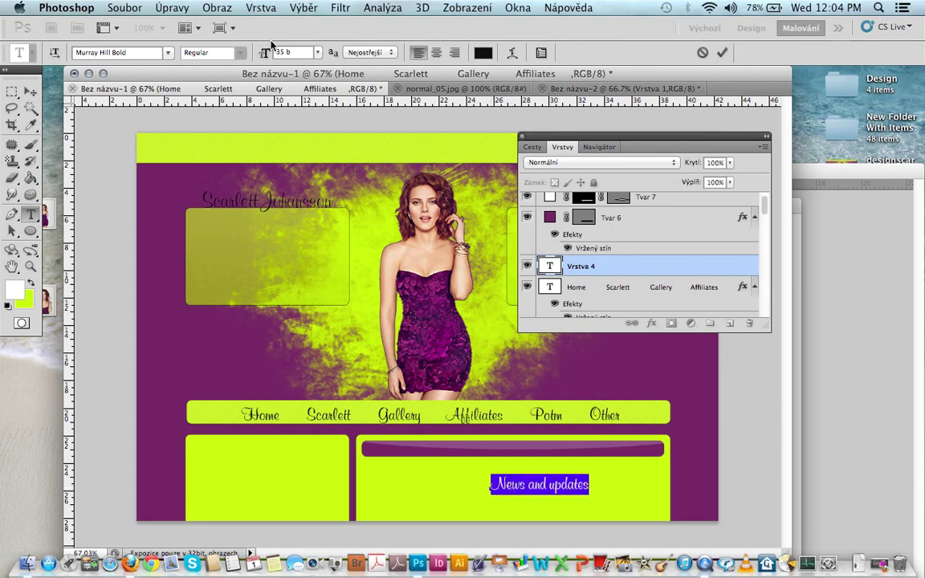
pyautogui.click(262, 8)
pyautogui.moveTo(278, 94)
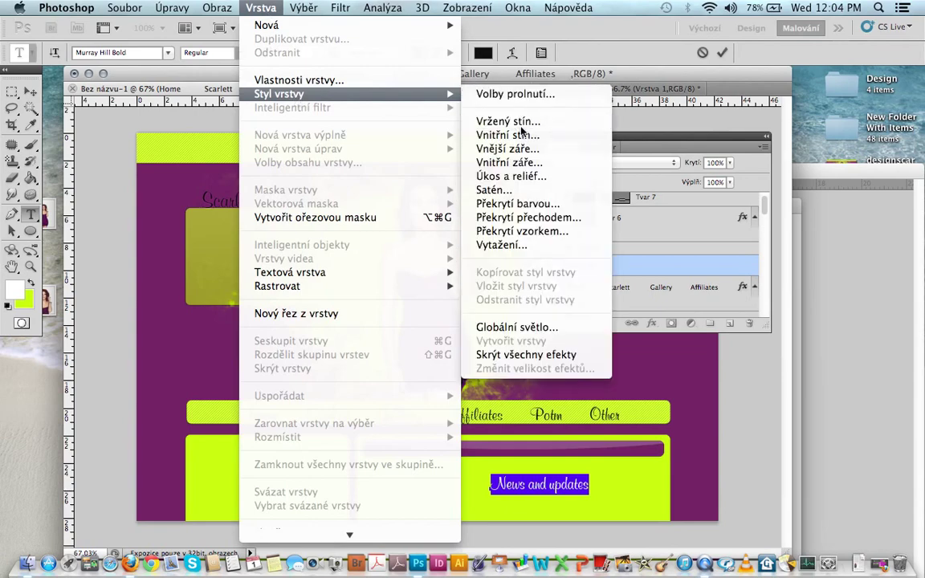
pyautogui.click(522, 124)
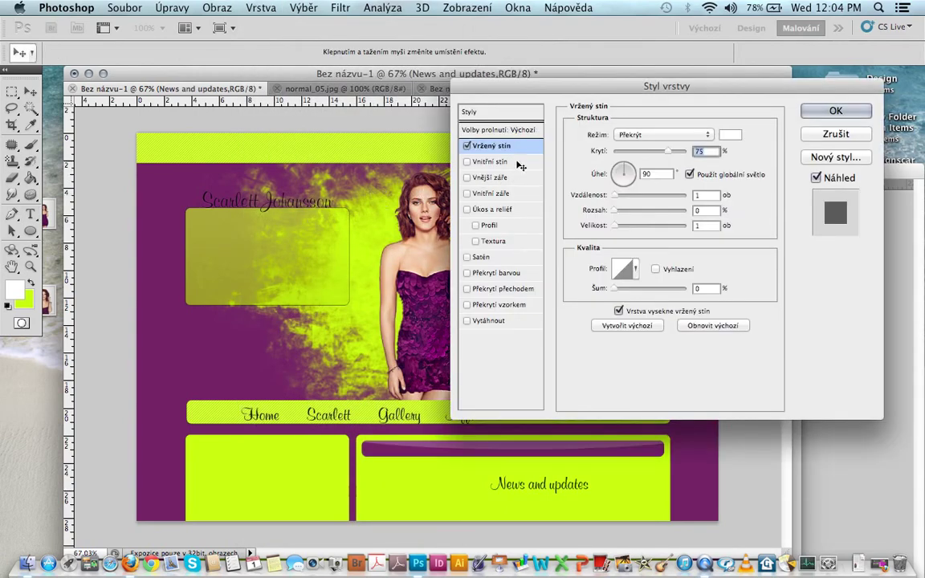
pyautogui.click(518, 164)
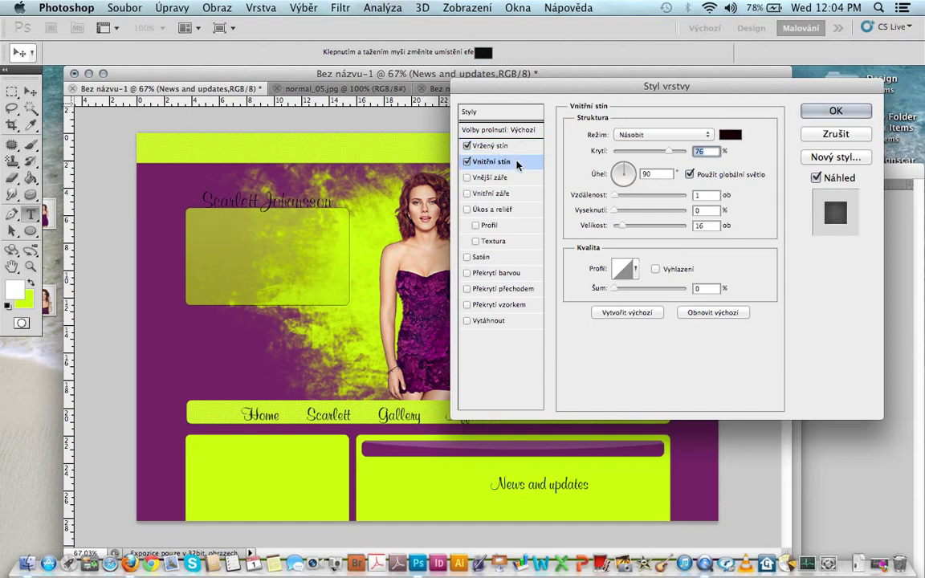
pyautogui.press('Escape')
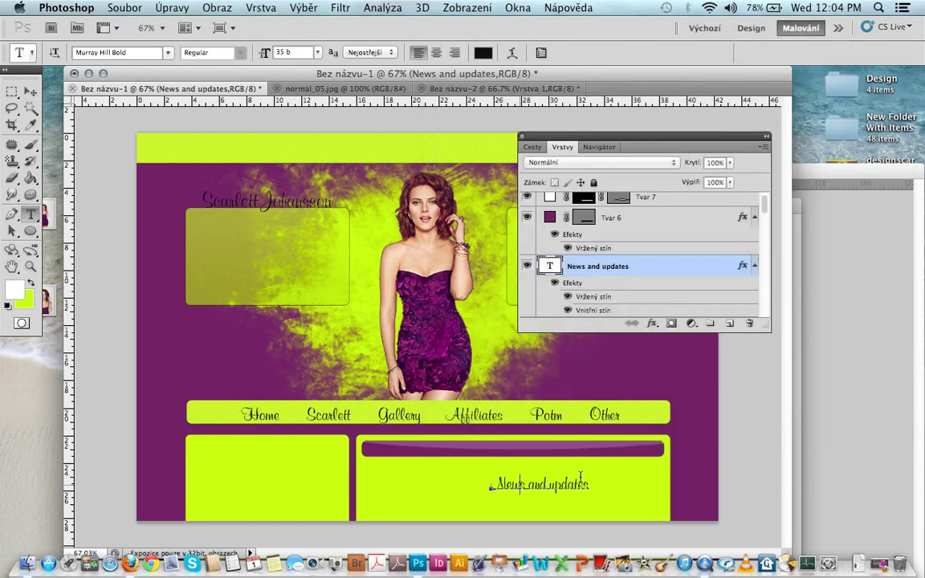
# Move the heading toward the purple bar and stack its layer above Tvar 7
pyautogui.click(641, 478)
pyautogui.moveTo(676, 496)
pyautogui.mouseDown()
pyautogui.moveTo(737, 462)
pyautogui.moveTo(579, 453)
pyautogui.mouseUp()
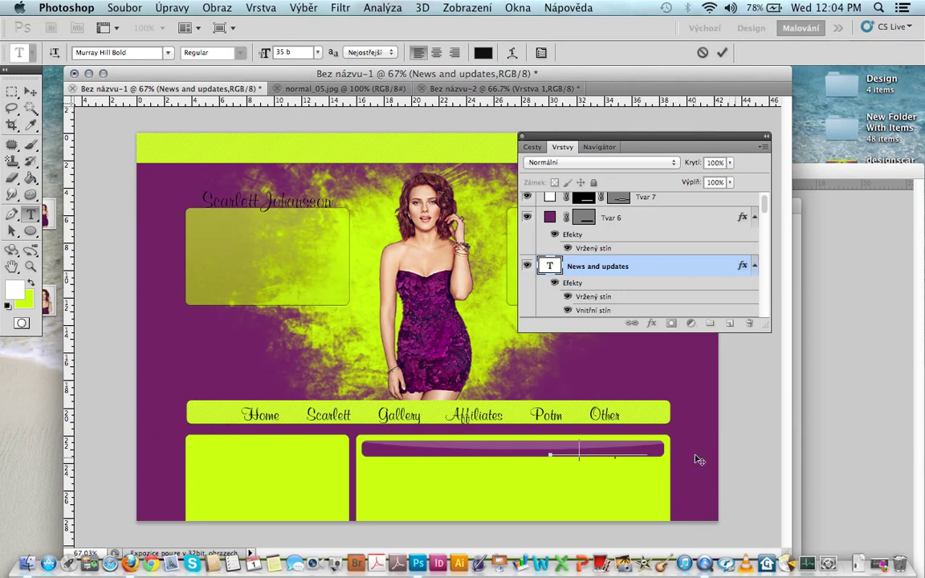
pyautogui.click(647, 268)
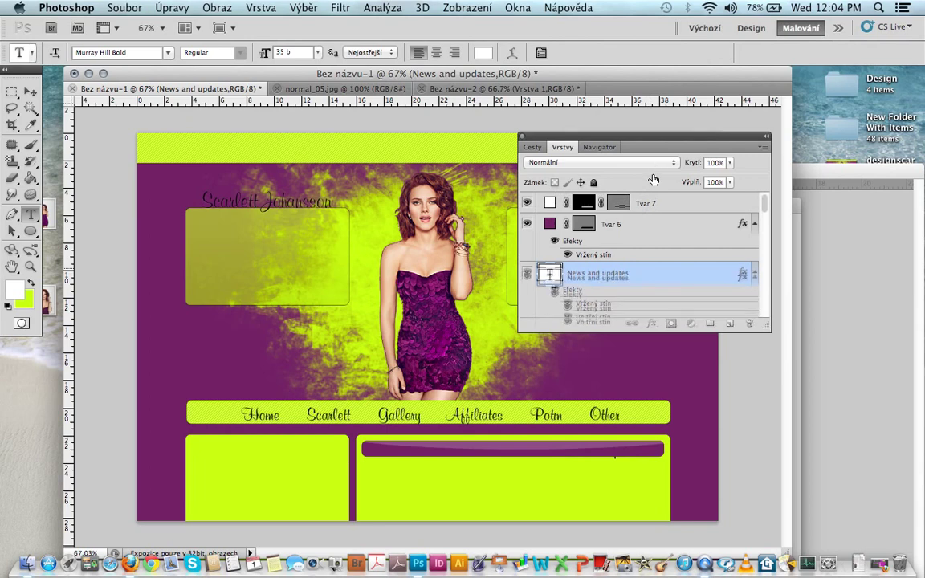
pyautogui.moveTo(652, 196); pyautogui.dragTo(652, 195)
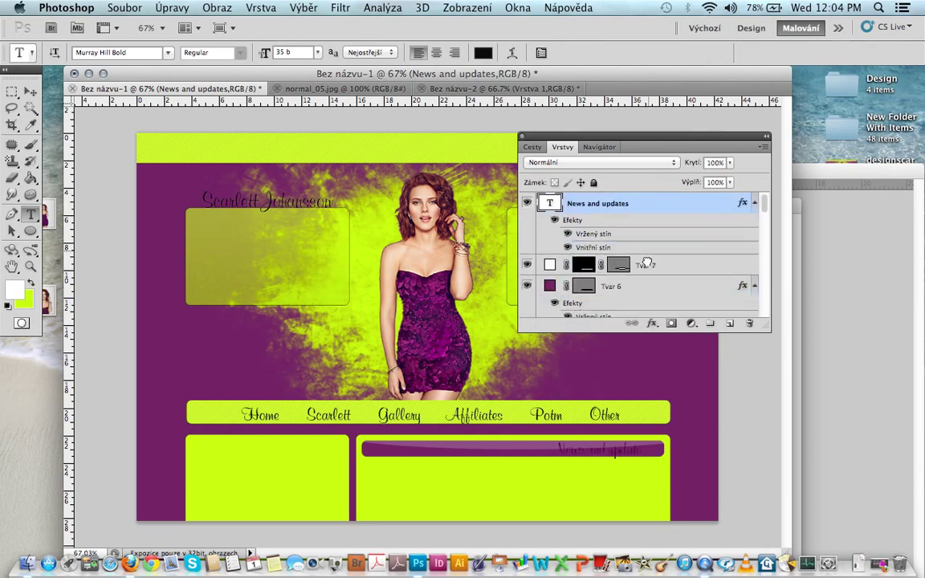
# Resize the heading to 30 and shift it into place on the purple bar
pyautogui.doubleClick(575, 451)
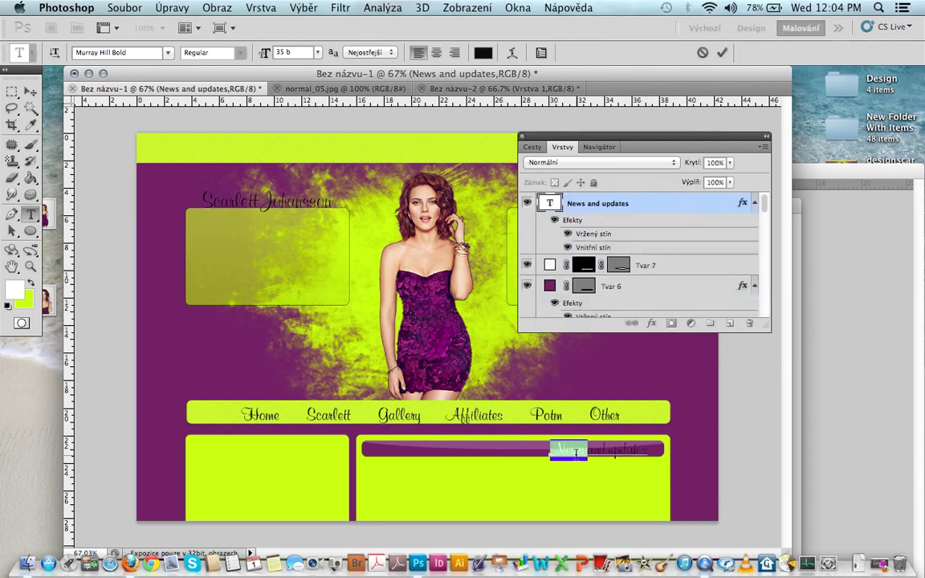
pyautogui.hotkey('ctrl', 'a')
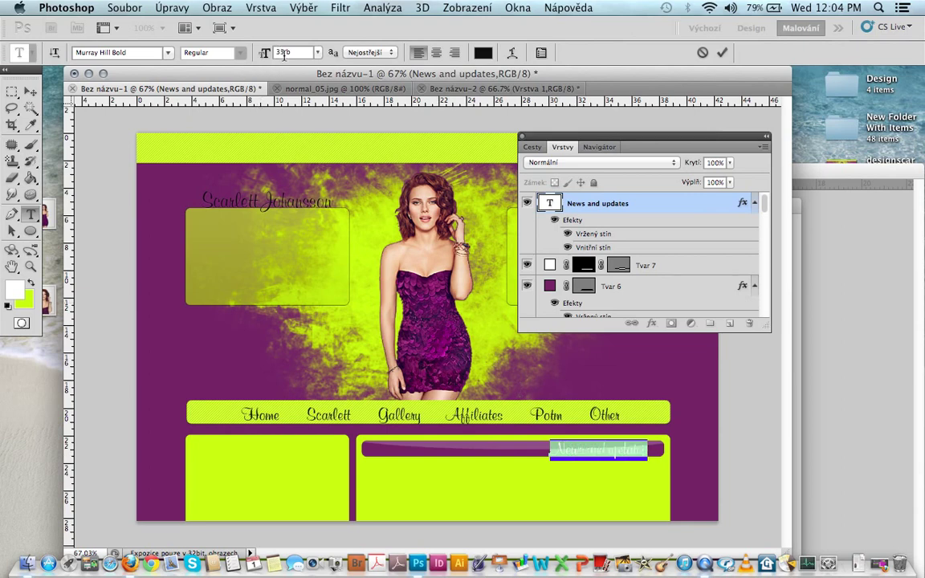
pyautogui.click(281, 53)
pyautogui.press('Down')
pyautogui.press('Down')
pyautogui.press('Down')
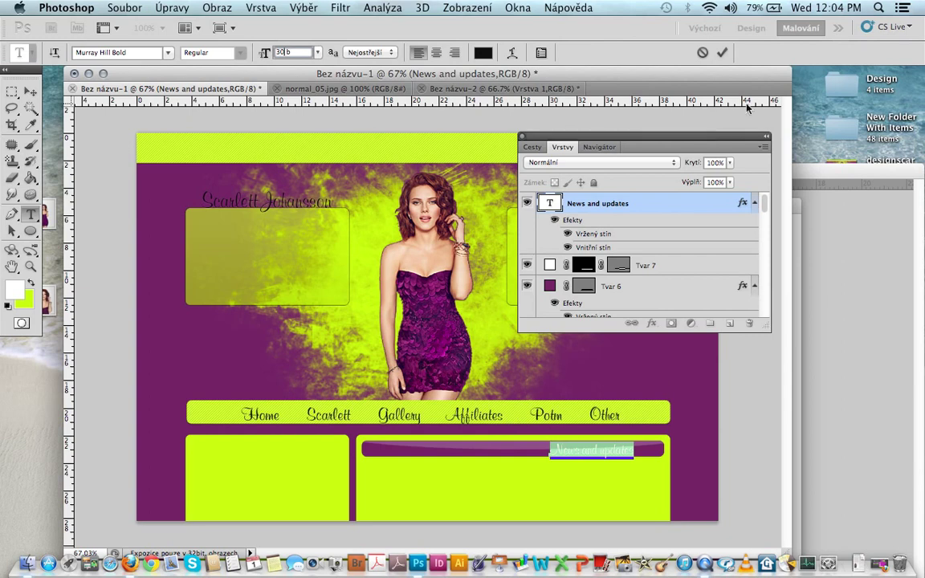
pyautogui.click(697, 128)
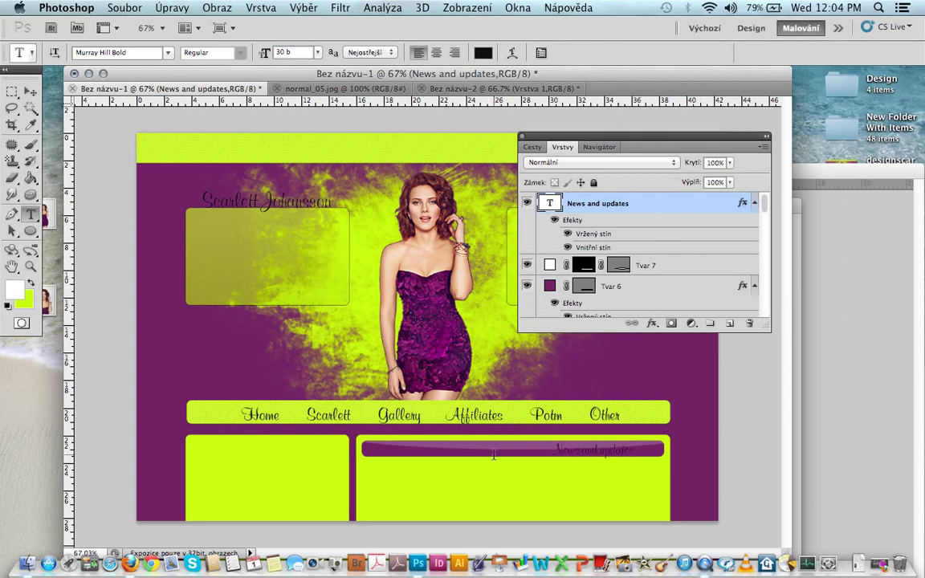
pyautogui.click(595, 446)
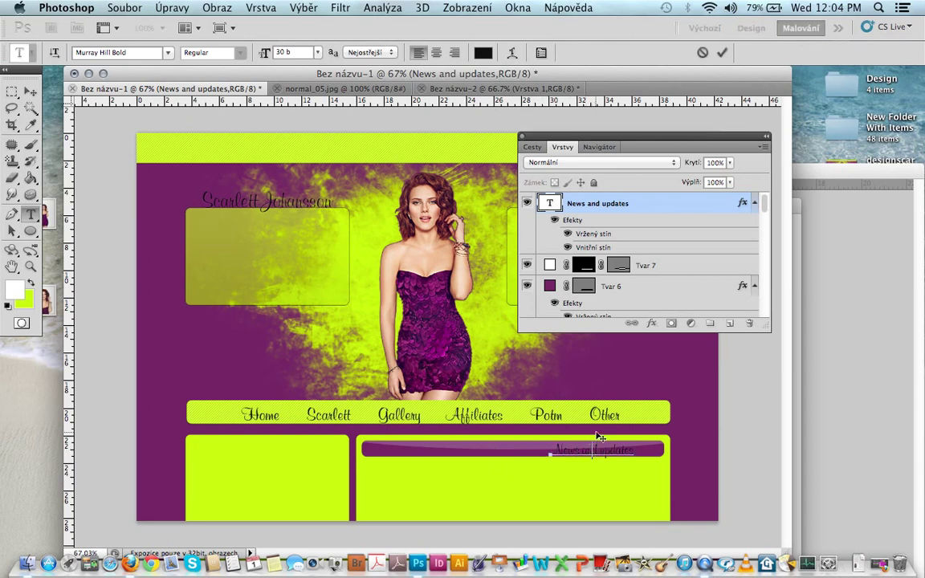
pyautogui.moveTo(642, 435); pyautogui.dragTo(620, 435)
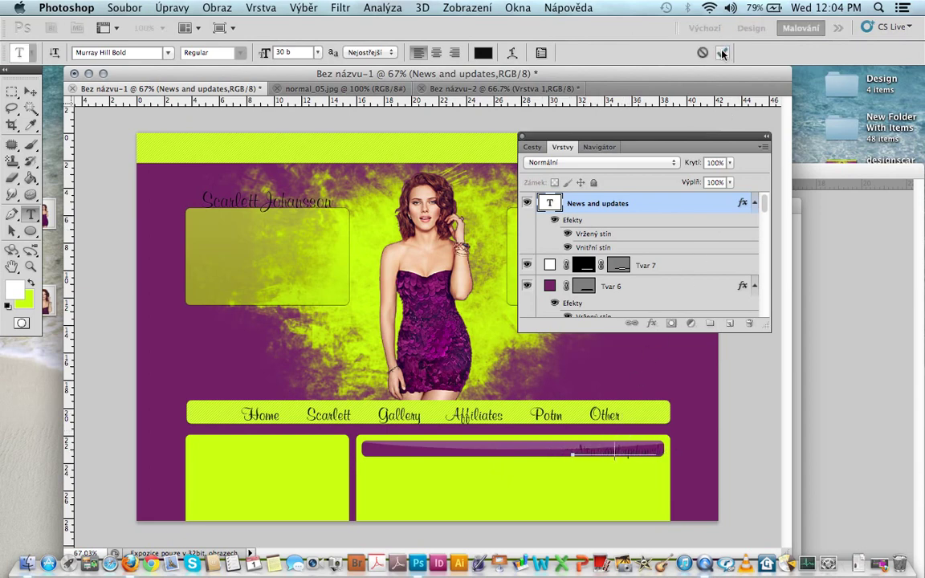
pyautogui.click(722, 52)
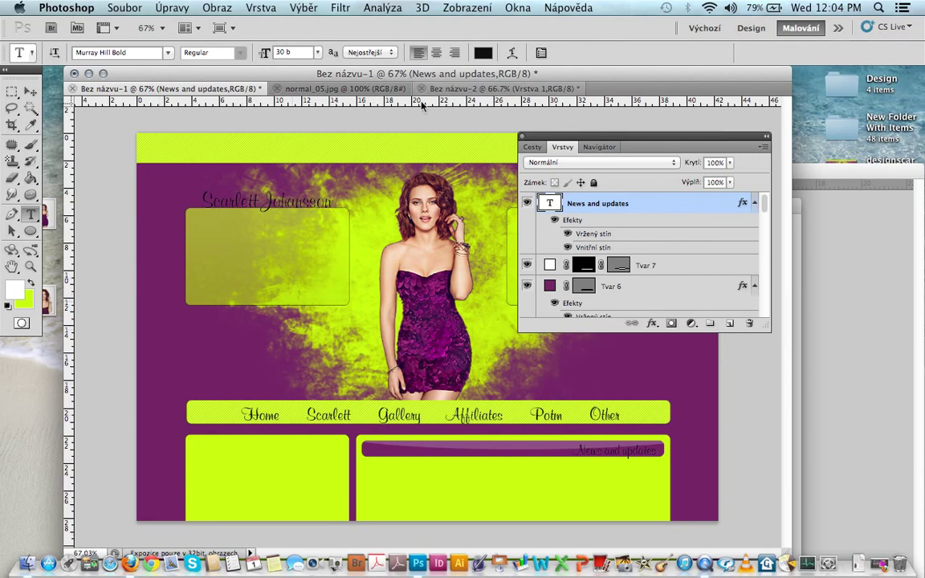
# Clear the earlier guides and set one horizontal guide along the lime boxes' top edge
pyautogui.moveTo(435, 147); pyautogui.dragTo(441, 443)
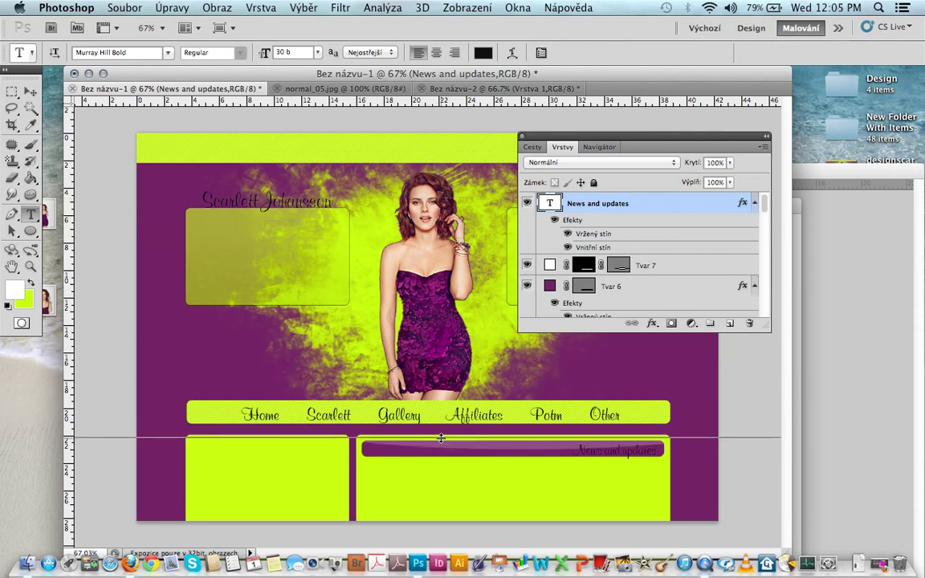
pyautogui.moveTo(441, 437); pyautogui.dragTo(441, 440)
pyautogui.click(217, 7)
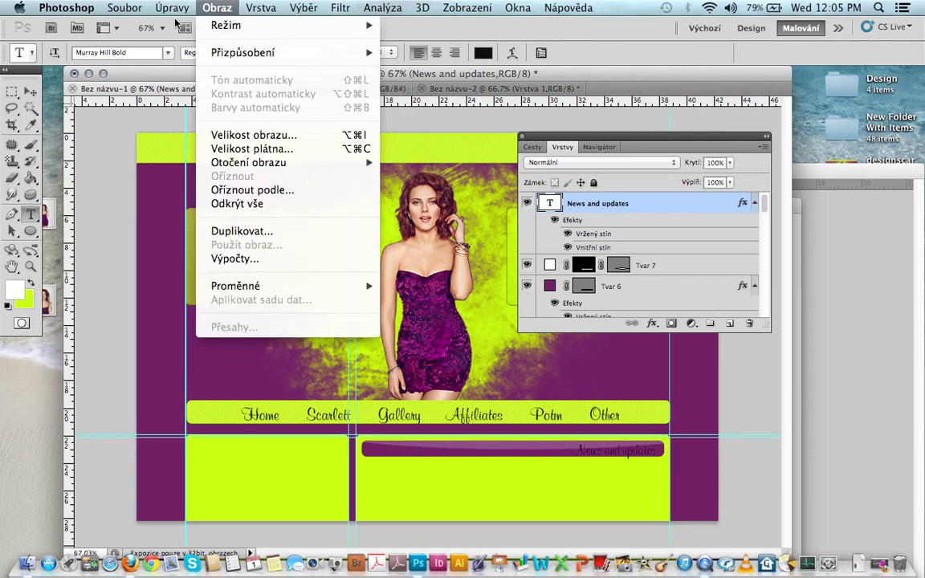
pyautogui.click(172, 7)
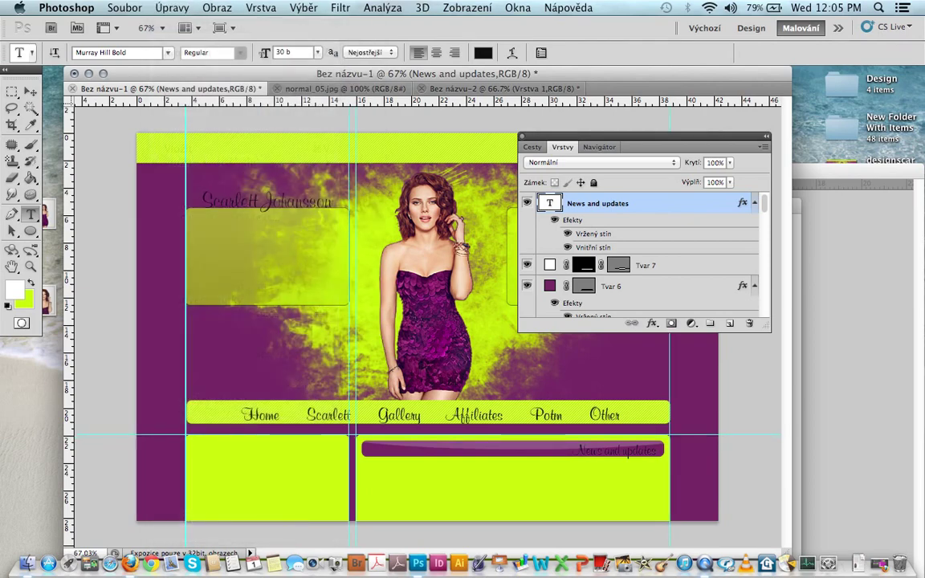
pyautogui.click(421, 8)
pyautogui.click(466, 8)
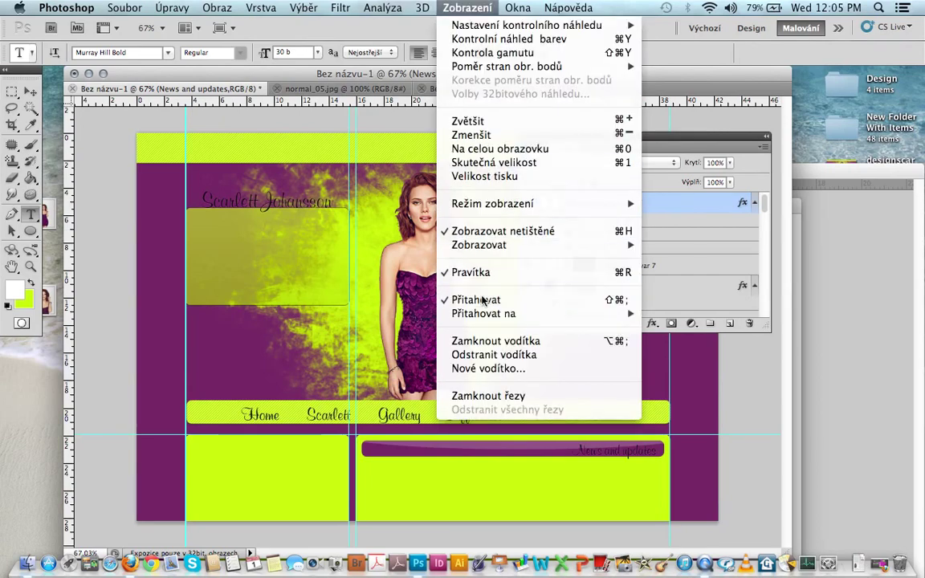
pyautogui.click(482, 297)
pyautogui.click(467, 7)
pyautogui.click(431, 147)
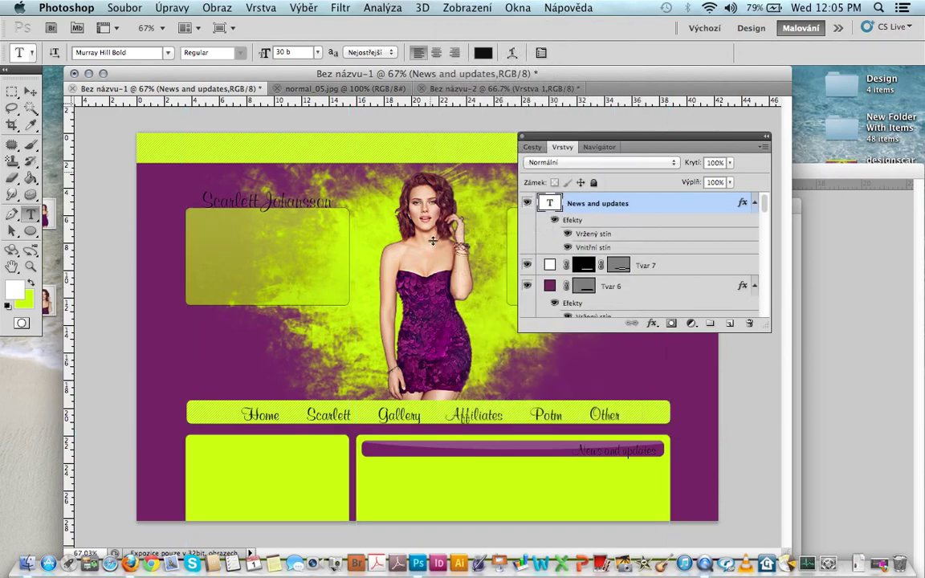
pyautogui.moveTo(433, 240); pyautogui.dragTo(445, 443)
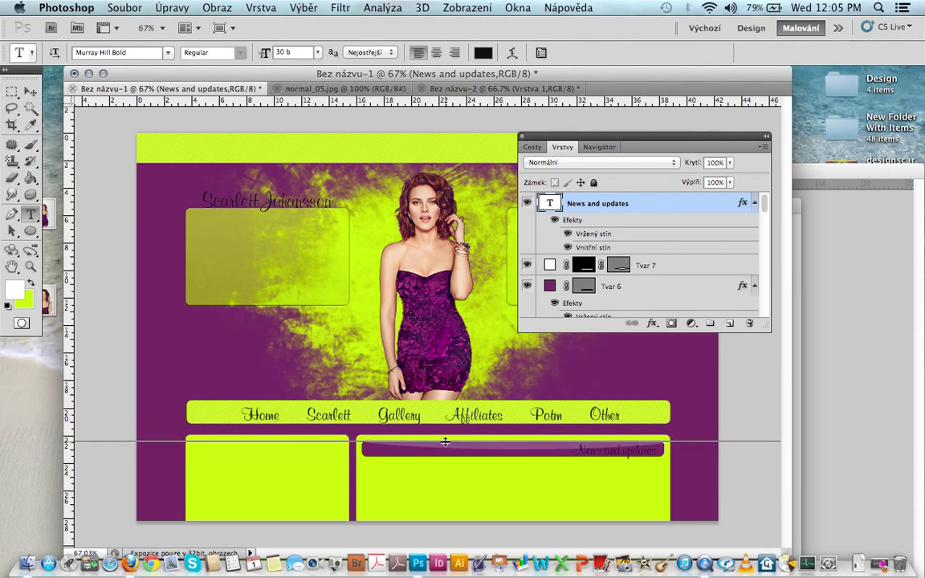
pyautogui.moveTo(445, 440); pyautogui.dragTo(445, 440)
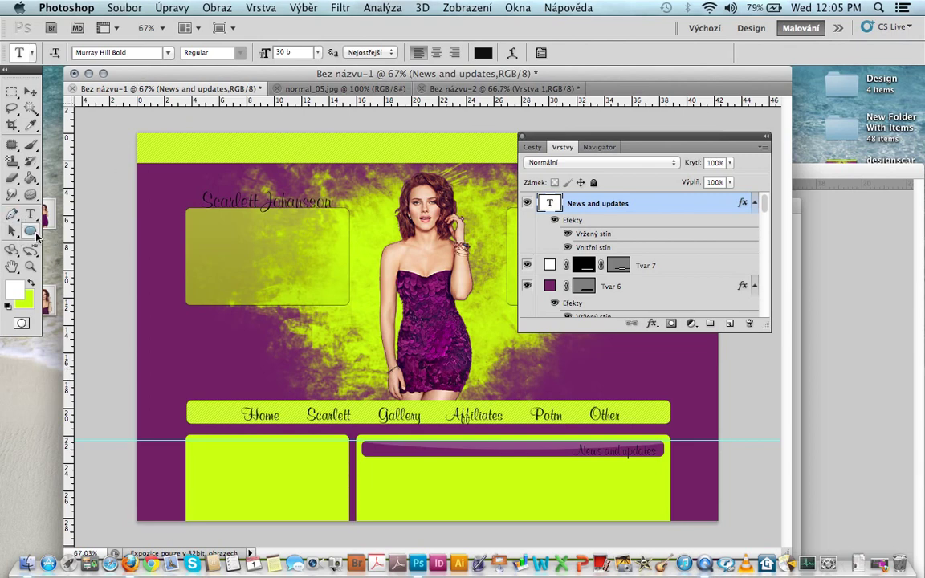
# Draw a purple rounded rectangle, no style, across the top of the left lime box
pyautogui.click(31, 231)
pyautogui.click(156, 52)
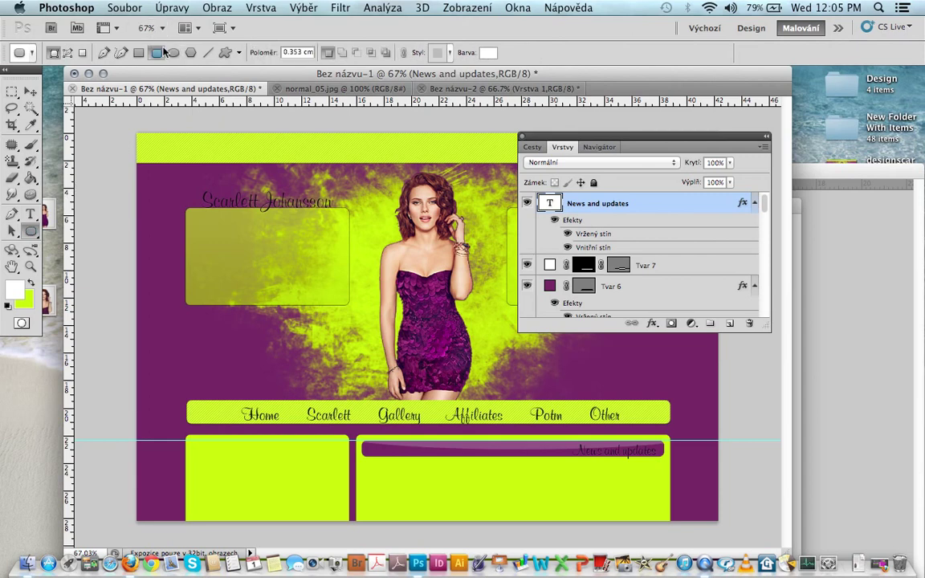
pyautogui.click(448, 53)
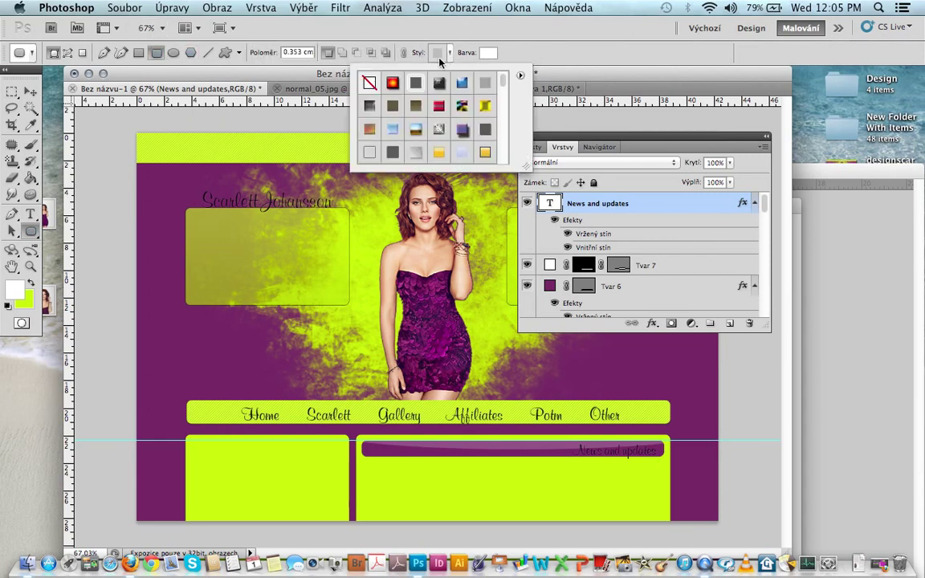
pyautogui.click(489, 62)
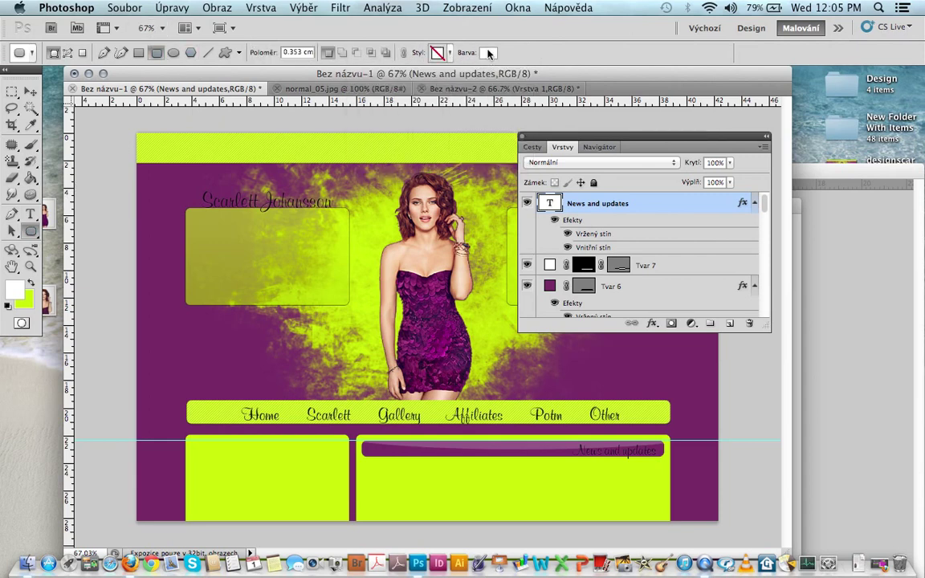
pyautogui.click(489, 53)
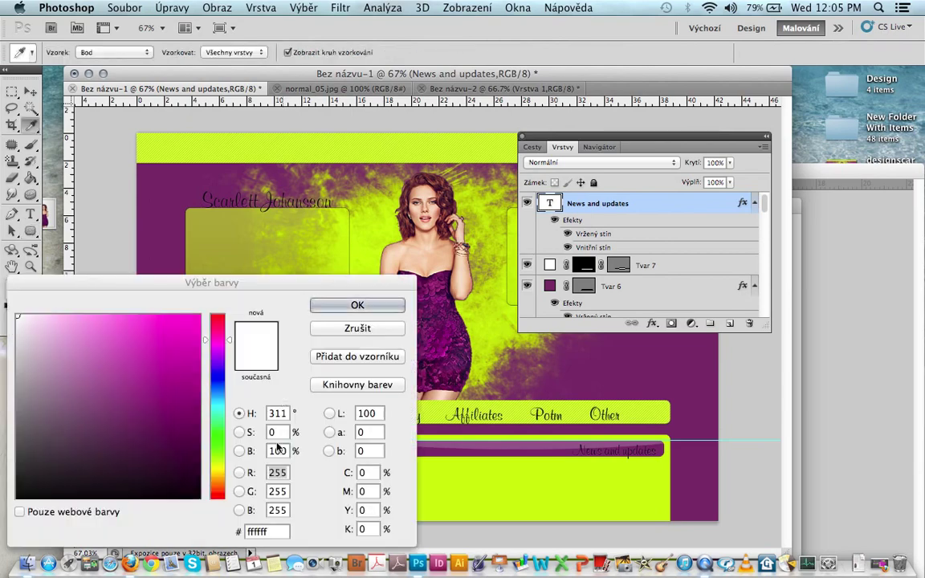
pyautogui.click(169, 227)
pyautogui.press('Return')
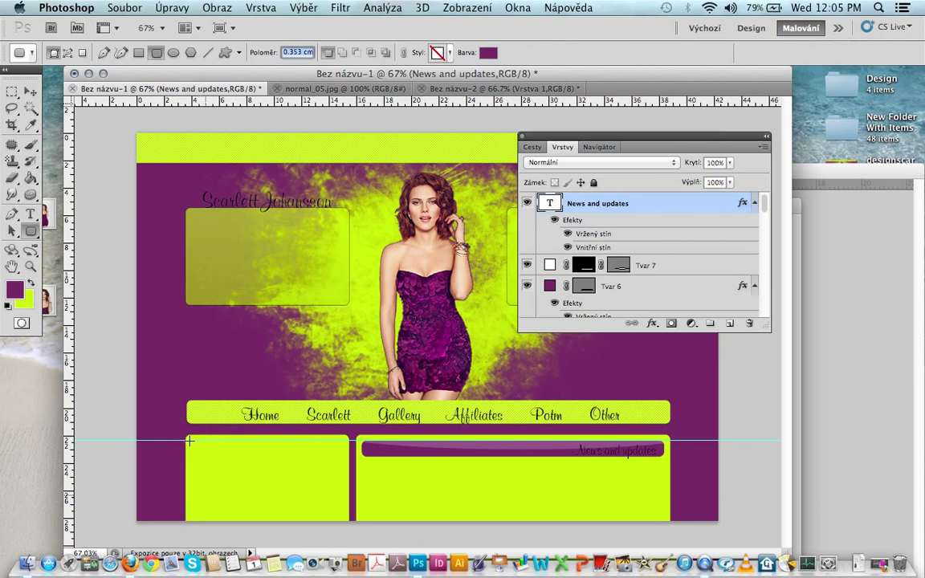
pyautogui.moveTo(190, 441); pyautogui.dragTo(346, 455)
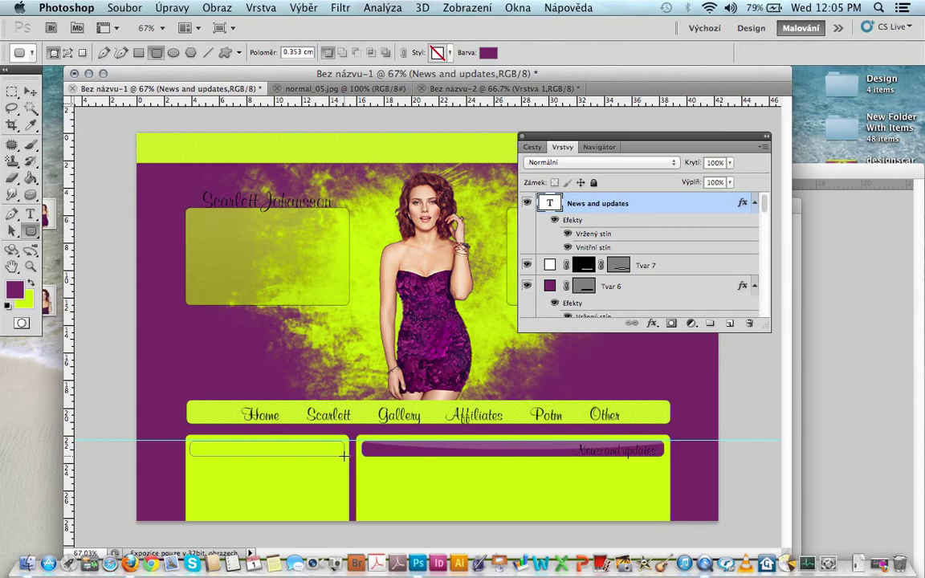
pyautogui.moveTo(343, 455); pyautogui.dragTo(344, 456)
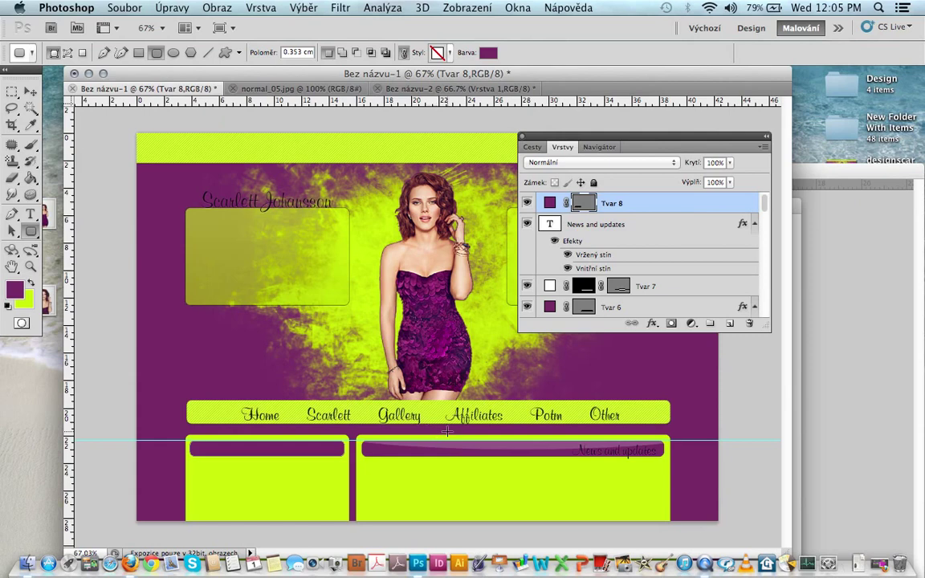
# On a new layer, draw a wide white ellipse across the left header bar
pyautogui.click(729, 323)
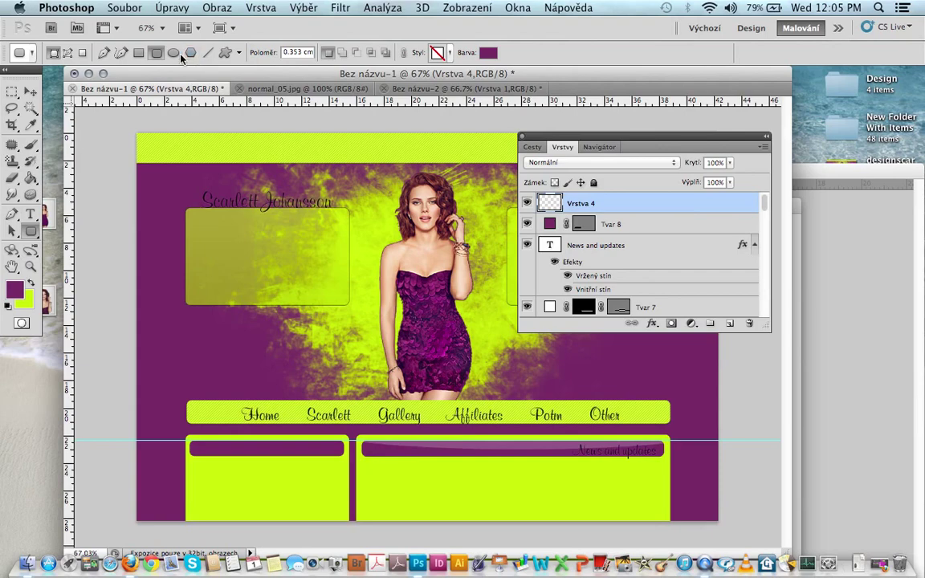
pyautogui.click(174, 52)
pyautogui.click(424, 53)
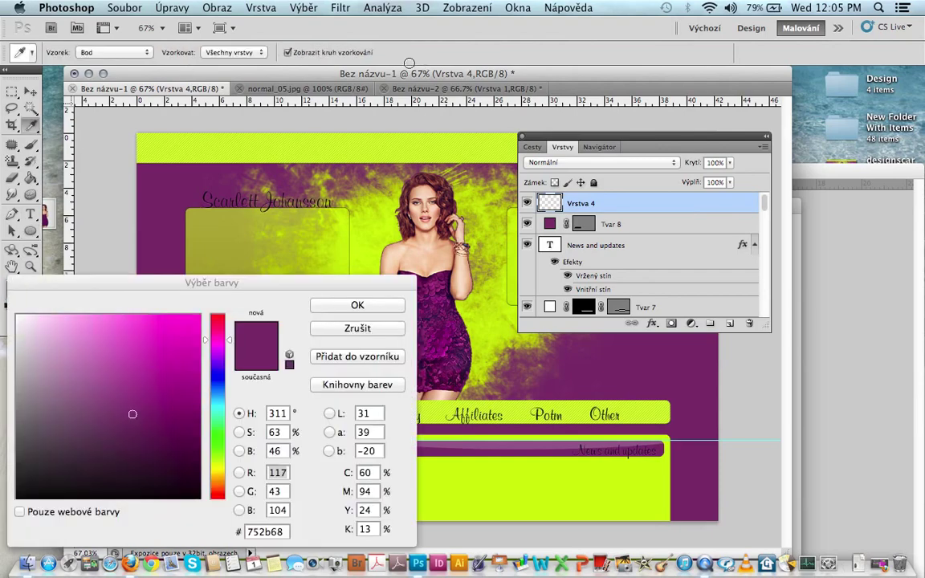
pyautogui.click(13, 308)
pyautogui.press('Return')
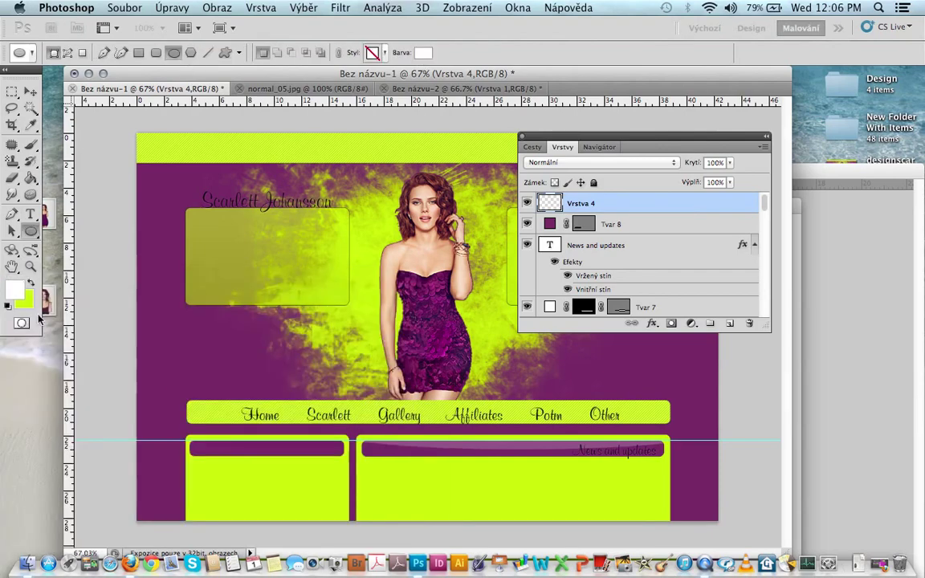
pyautogui.moveTo(156, 415); pyautogui.dragTo(371, 450)
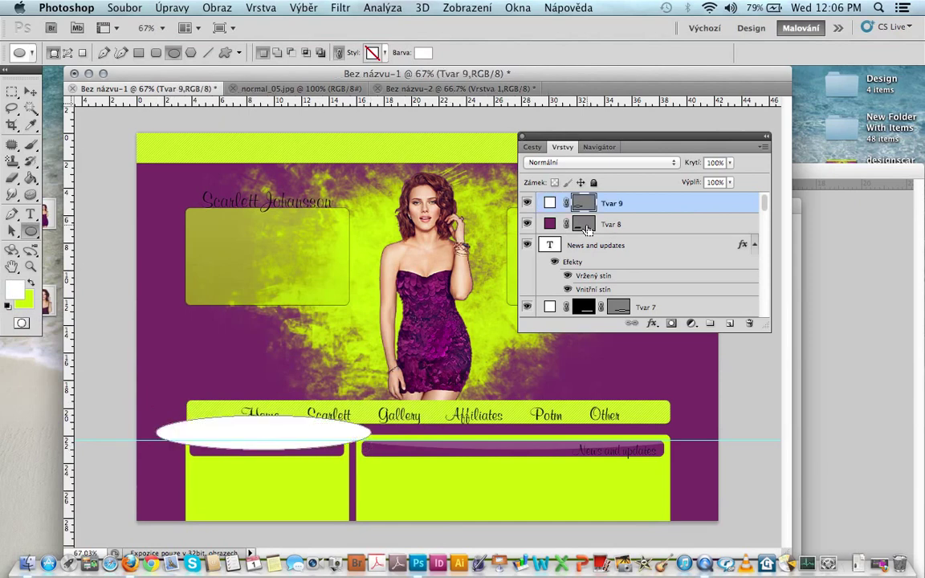
# Mask the ellipse to the left bar, set it to 20% opacity, and add a new layer
pyautogui.click(669, 323)
pyautogui.hotkey('alt', 'BackSpace')
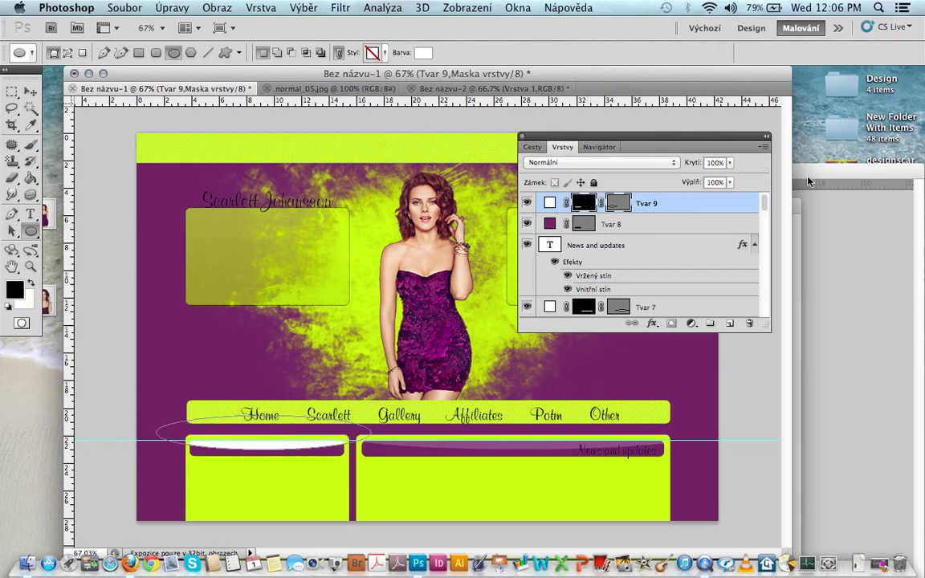
pyautogui.click(731, 164)
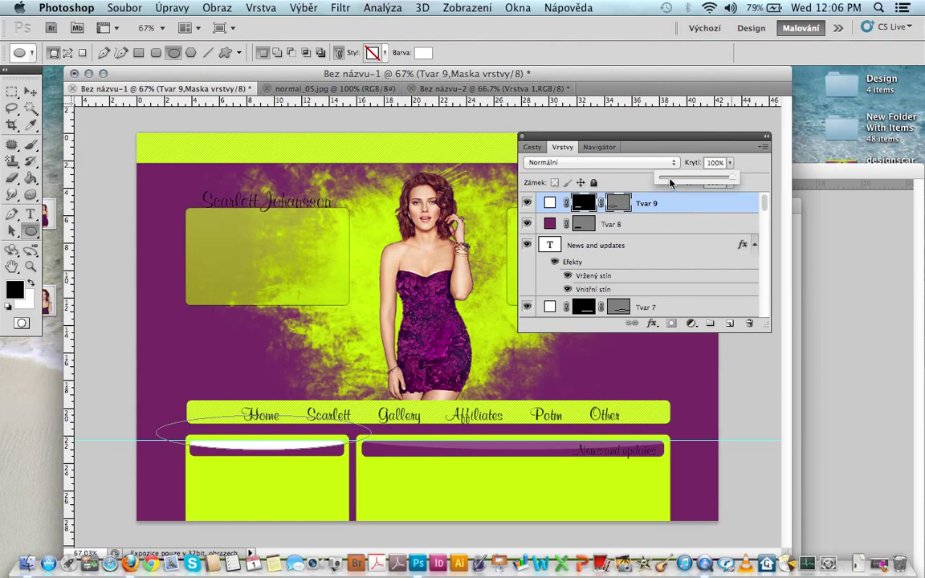
pyautogui.moveTo(671, 183); pyautogui.dragTo(675, 182)
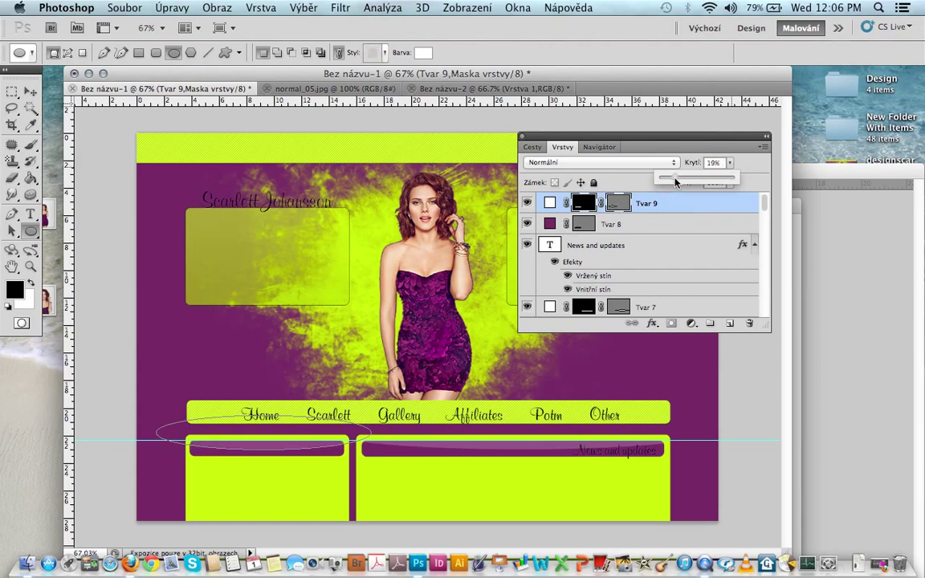
pyautogui.click(730, 164)
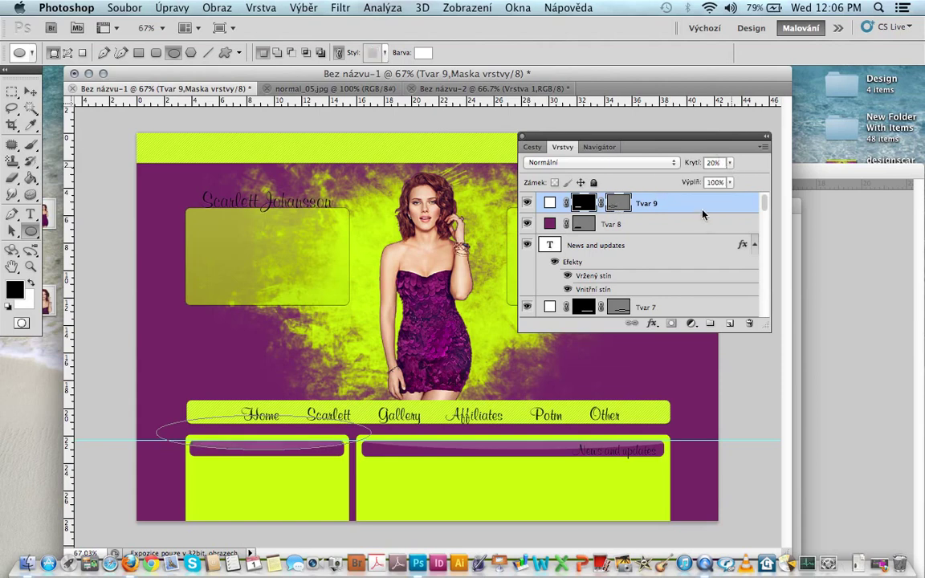
pyautogui.click(730, 323)
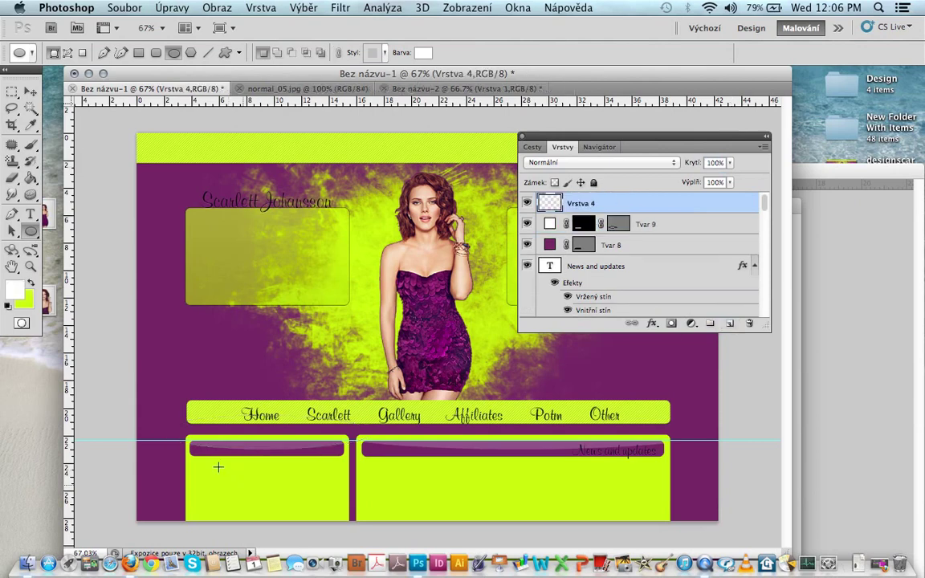
# Type 'Site' in black and move it into the left box's purple header bar
pyautogui.click(30, 214)
pyautogui.click(190, 476)
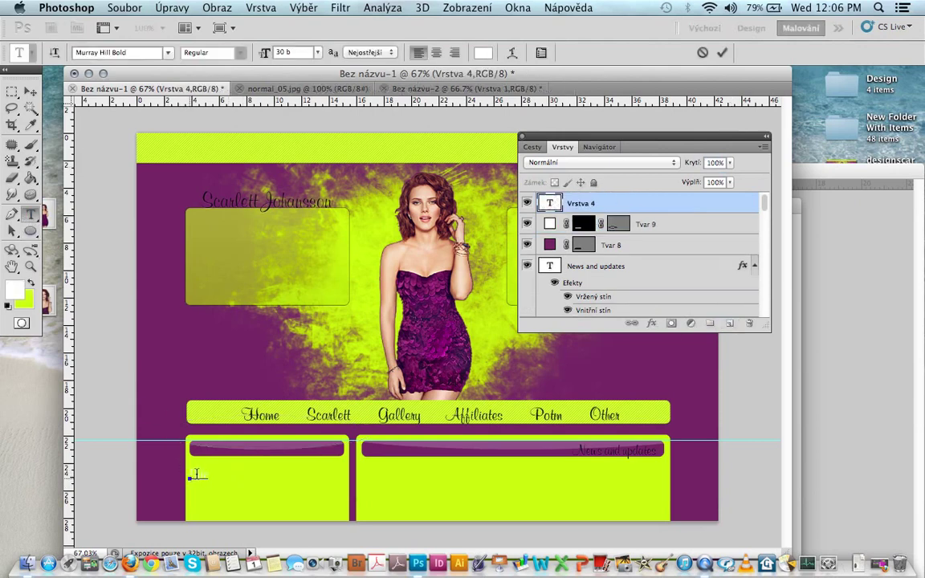
pyautogui.hotkey('ctrl', 'a')
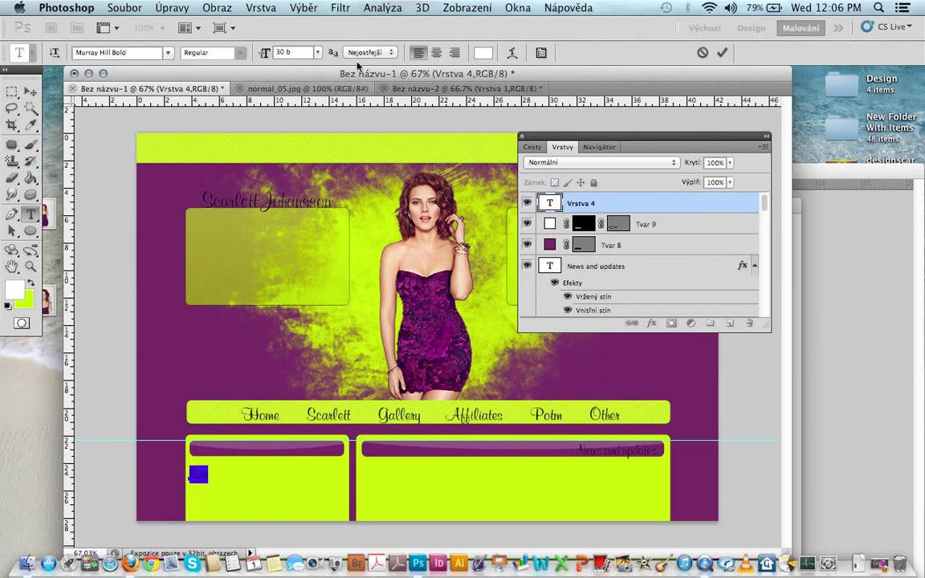
pyautogui.moveTo(155, 413); pyautogui.dragTo(2, 530)
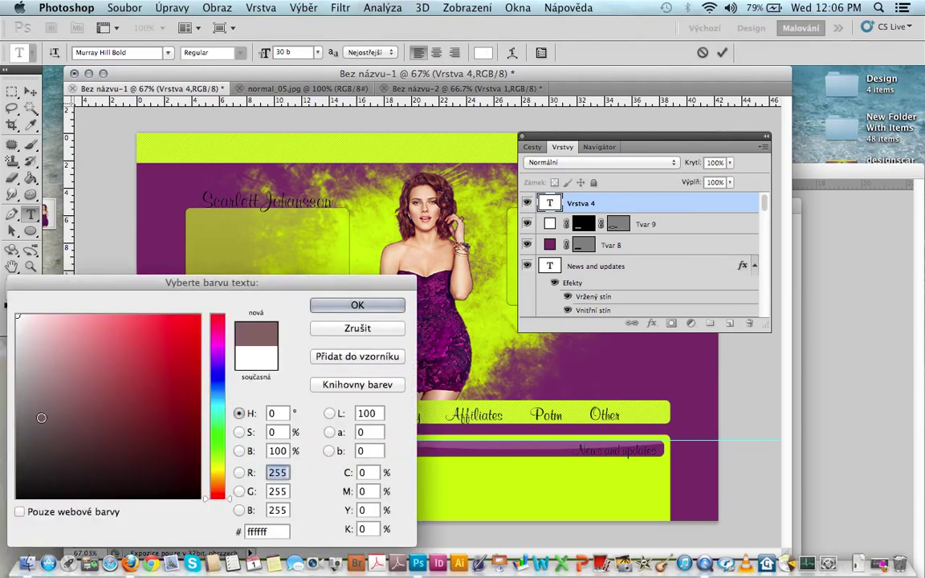
pyautogui.press('Return')
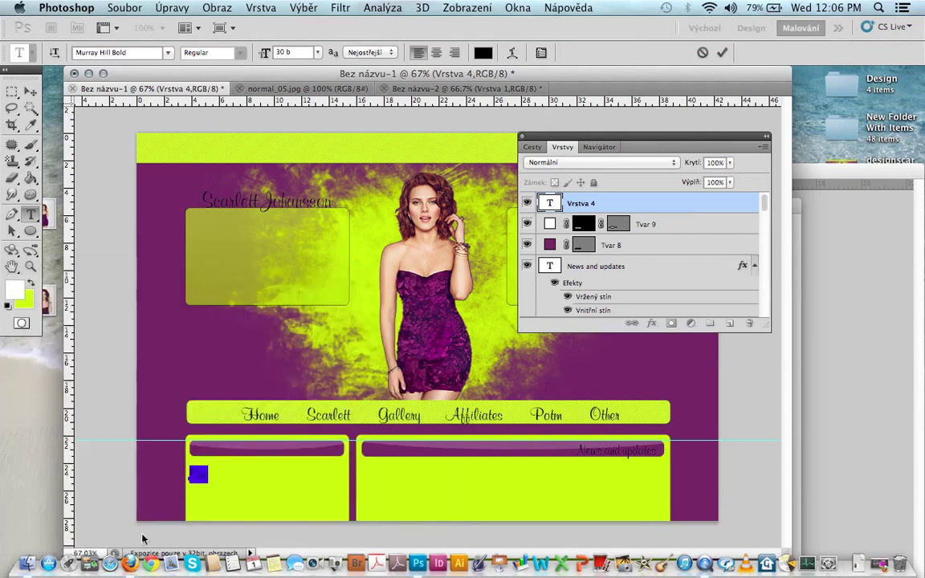
pyautogui.moveTo(231, 496); pyautogui.dragTo(235, 475)
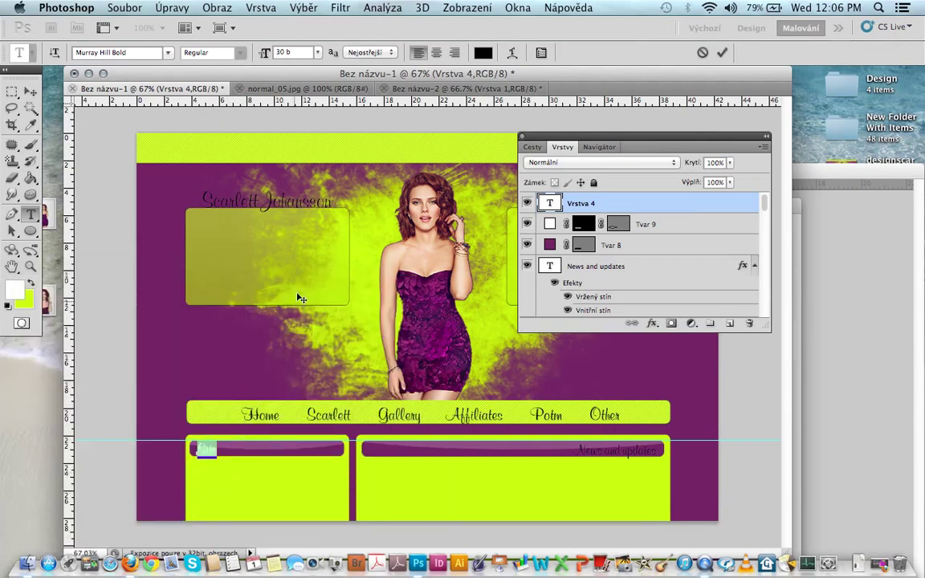
pyautogui.click(261, 7)
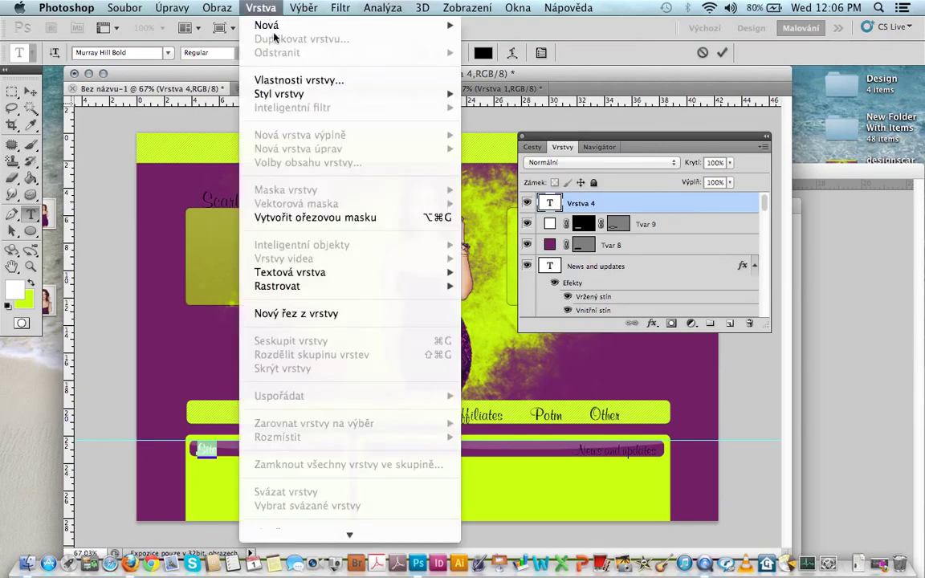
# Give the Site heading a drop shadow and an inner shadow
pyautogui.click(546, 122)
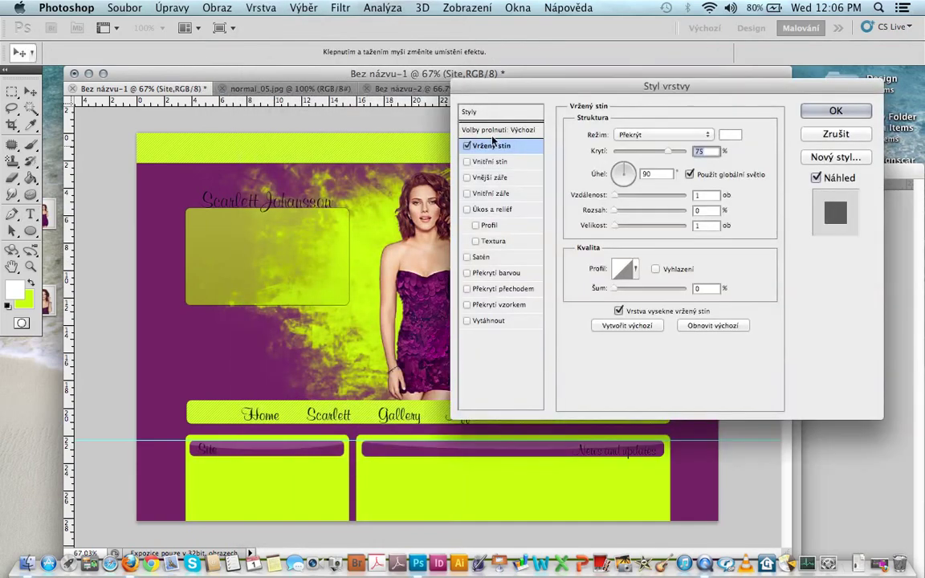
pyautogui.moveTo(527, 94); pyautogui.dragTo(448, 158)
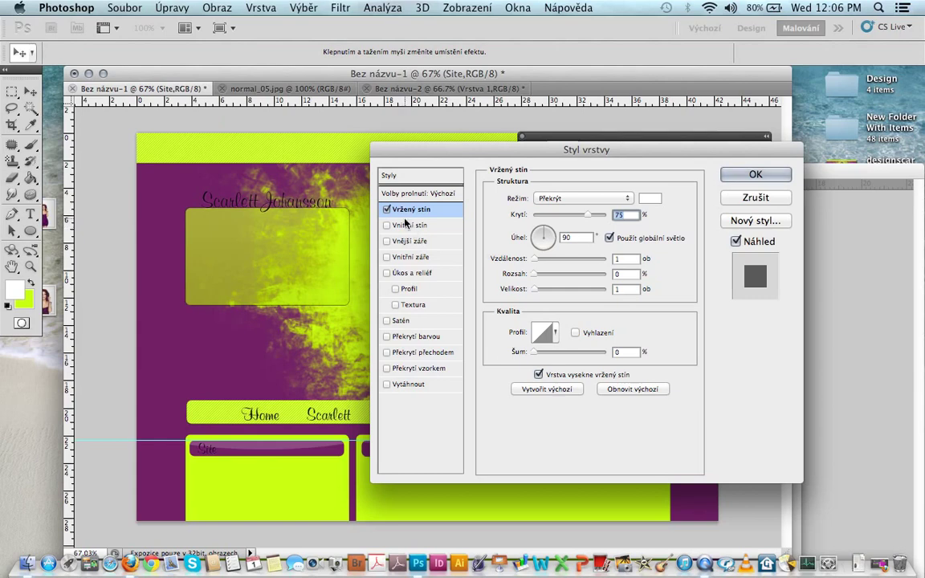
pyautogui.click(408, 226)
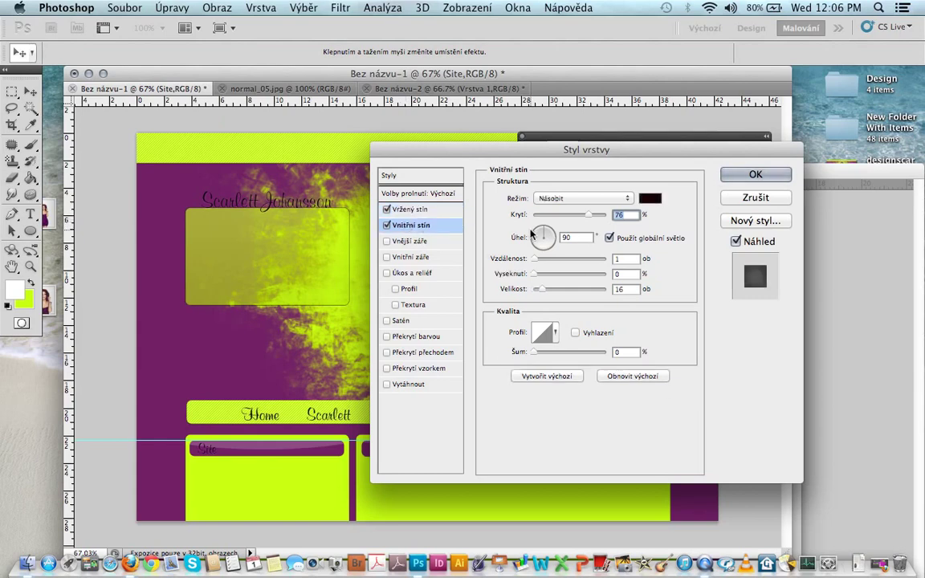
pyautogui.press('Return')
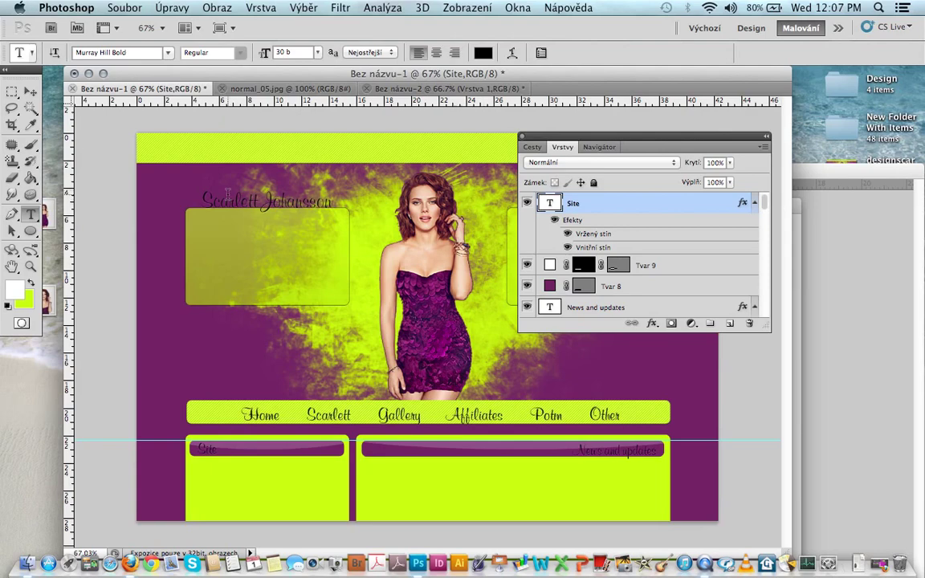
# Switch Color Scheme Designer to a purple, green and yellow triad scheme, then return to Photoshop
pyautogui.click(129, 564)
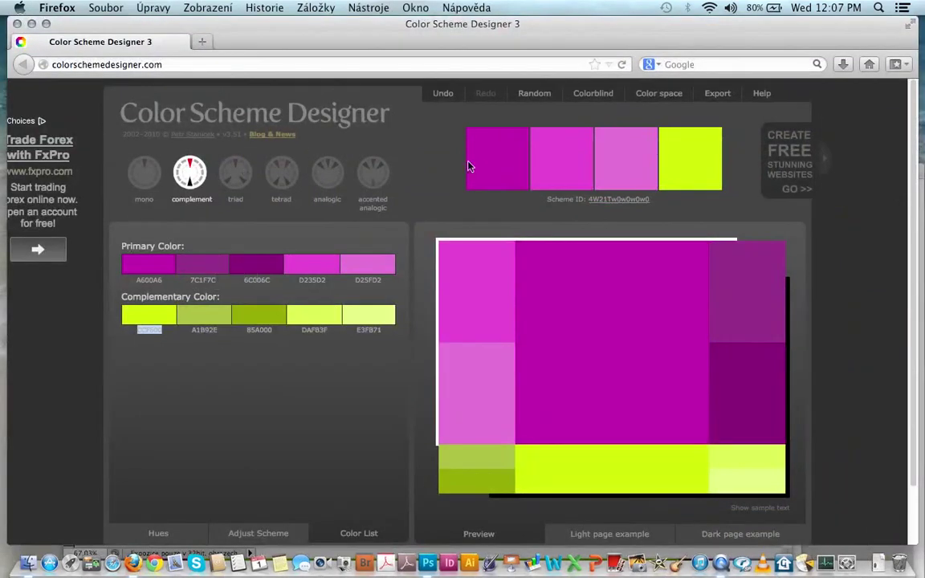
pyautogui.click(236, 176)
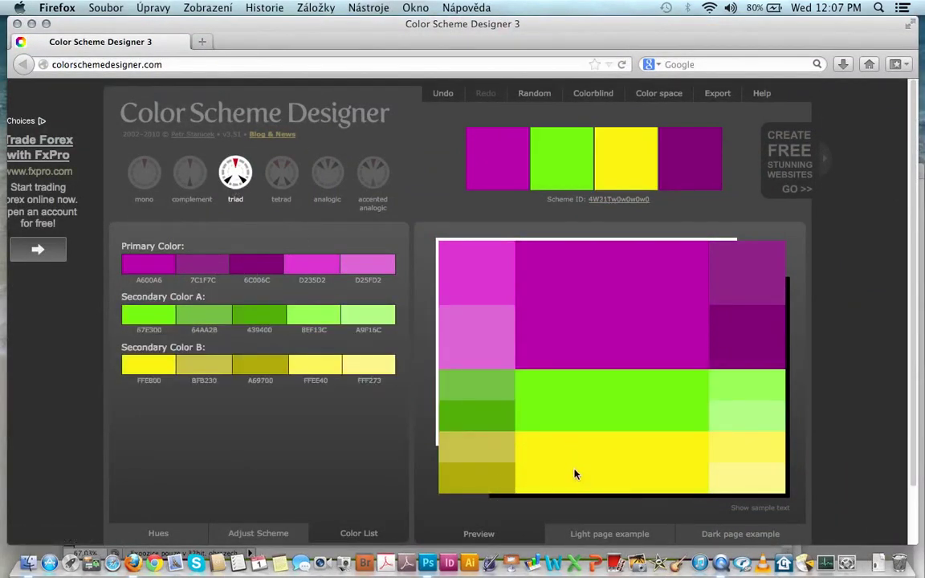
pyautogui.click(430, 563)
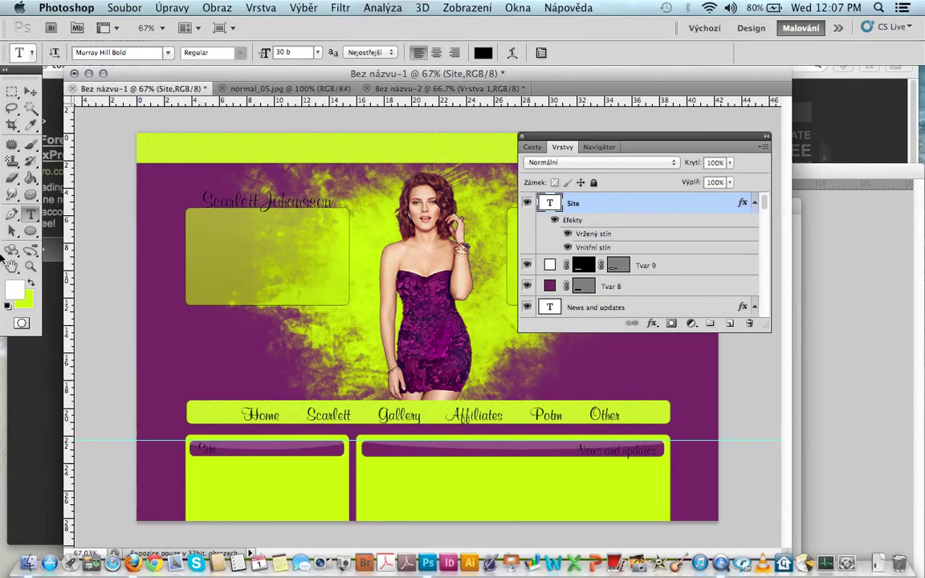
# Erase normal_05.jpg's white background with the Magic Eraser and float the photo in its own window
pyautogui.click(313, 89)
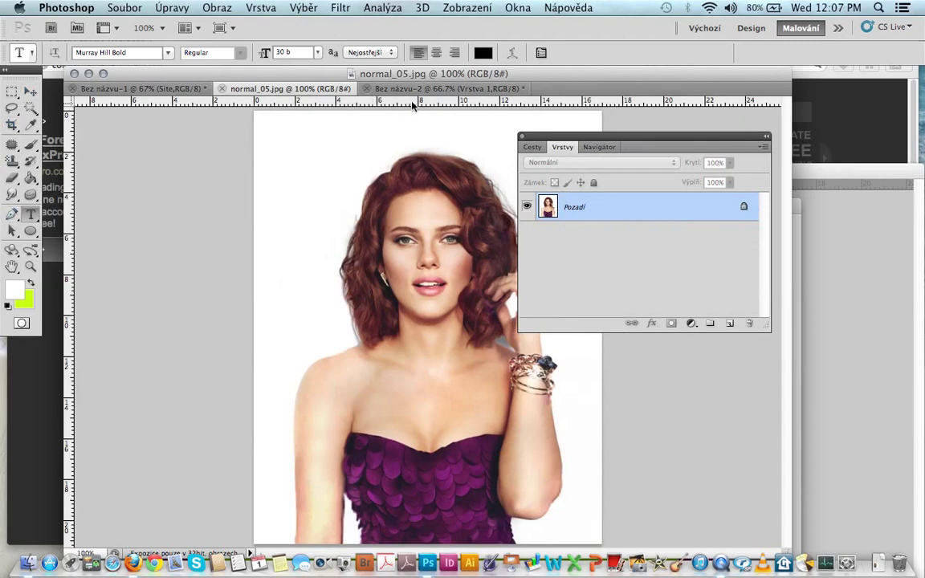
pyautogui.click(15, 182)
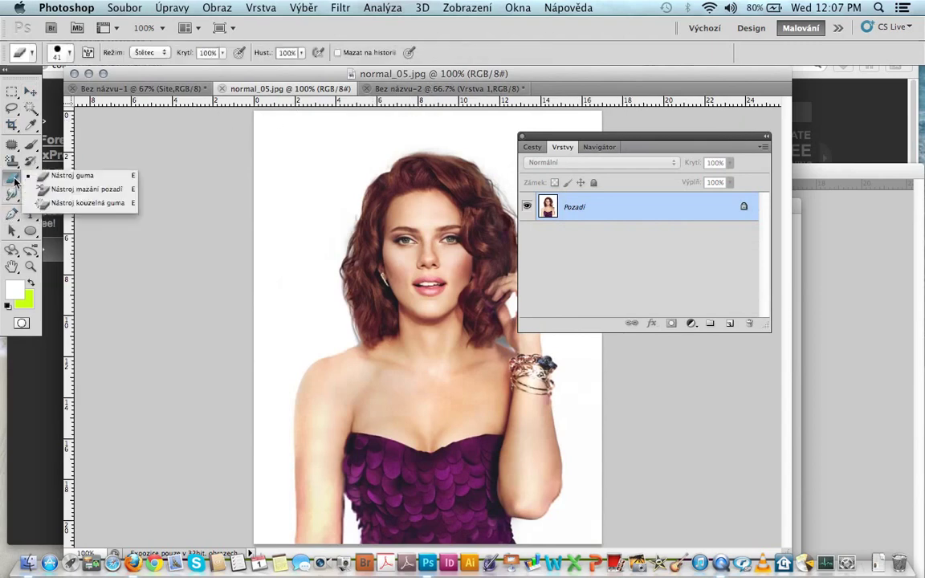
pyautogui.click(117, 203)
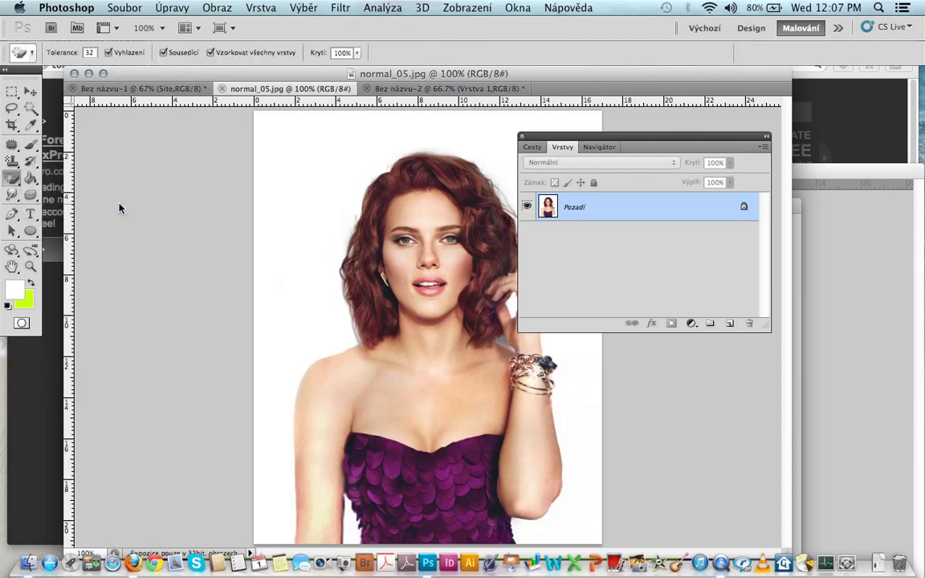
pyautogui.click(270, 205)
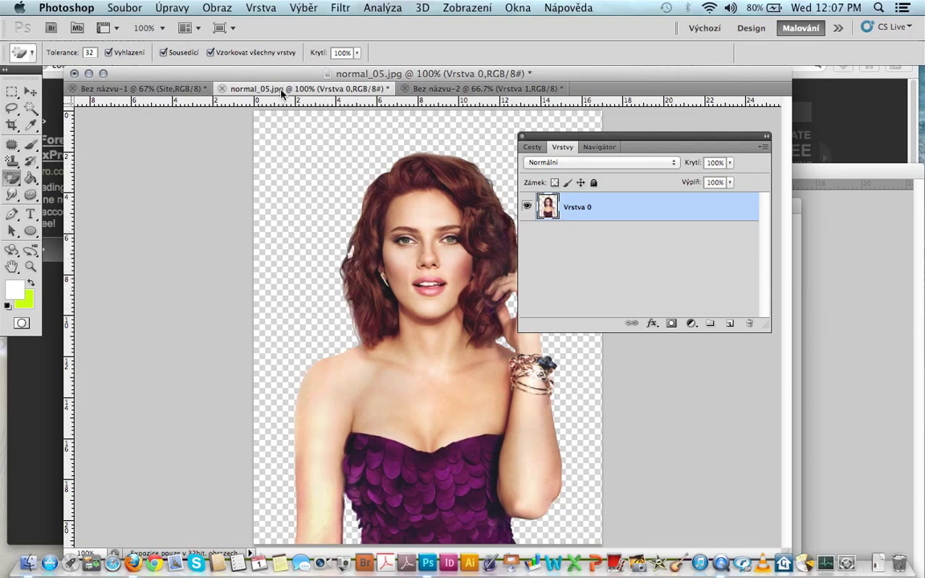
pyautogui.moveTo(281, 92); pyautogui.dragTo(286, 273)
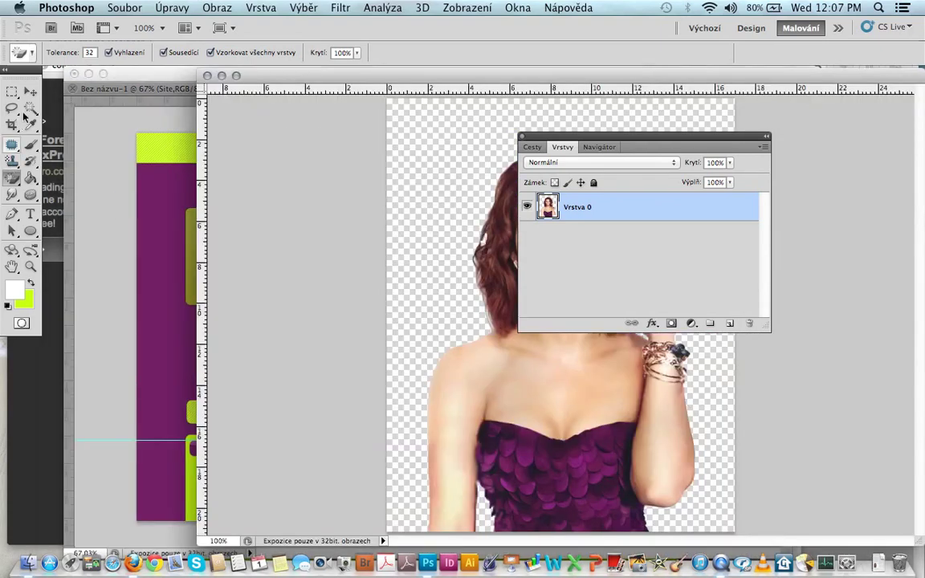
# Drag the cut-out portrait into the web layout and position it over the left side
pyautogui.click(30, 92)
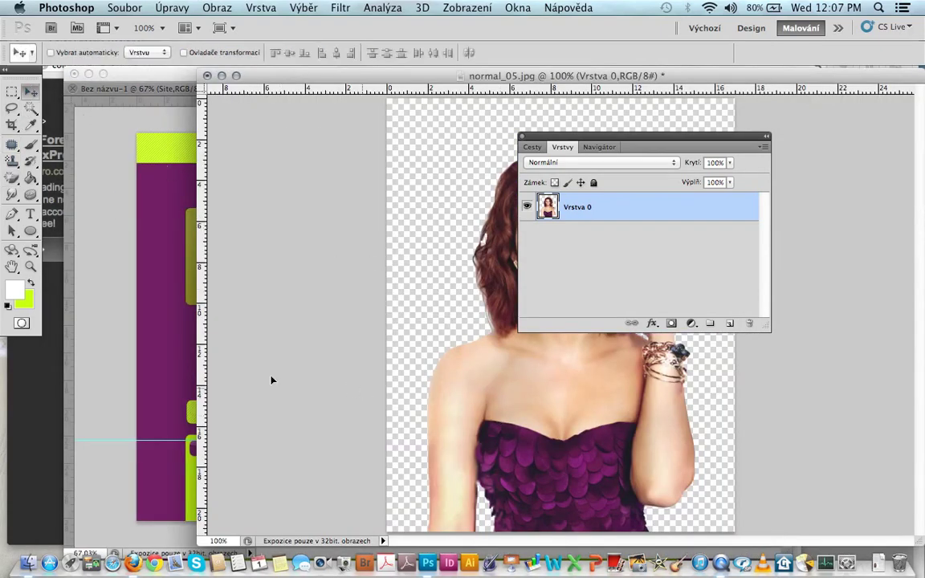
pyautogui.moveTo(497, 407); pyautogui.dragTo(165, 373)
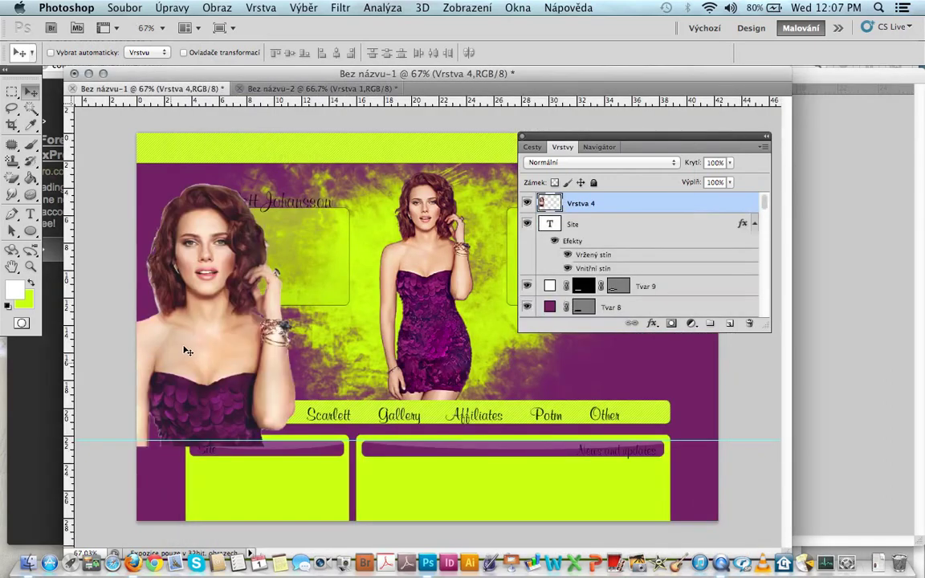
pyautogui.moveTo(279, 358); pyautogui.dragTo(294, 361)
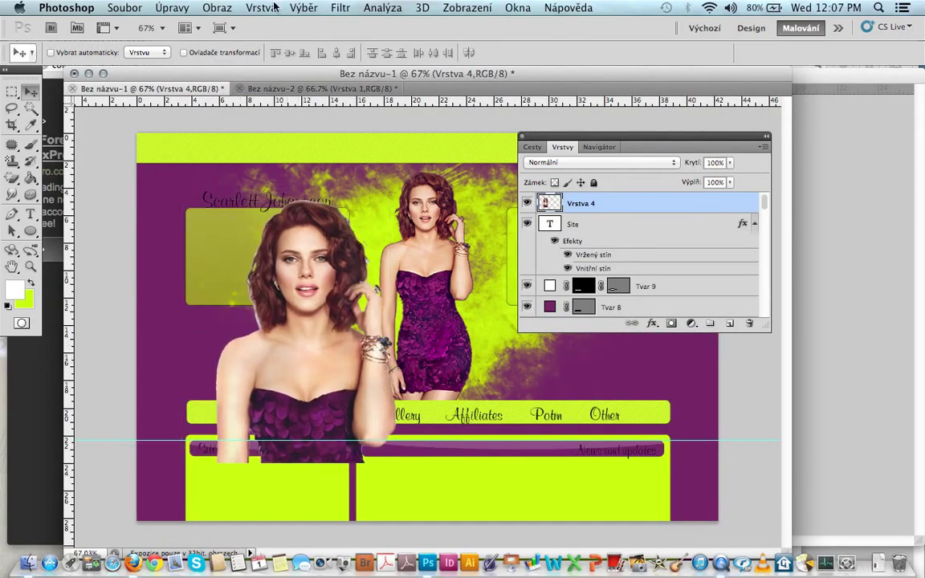
# Give the portrait layer a black Drop Shadow layer style
pyautogui.click(262, 7)
pyautogui.click(549, 123)
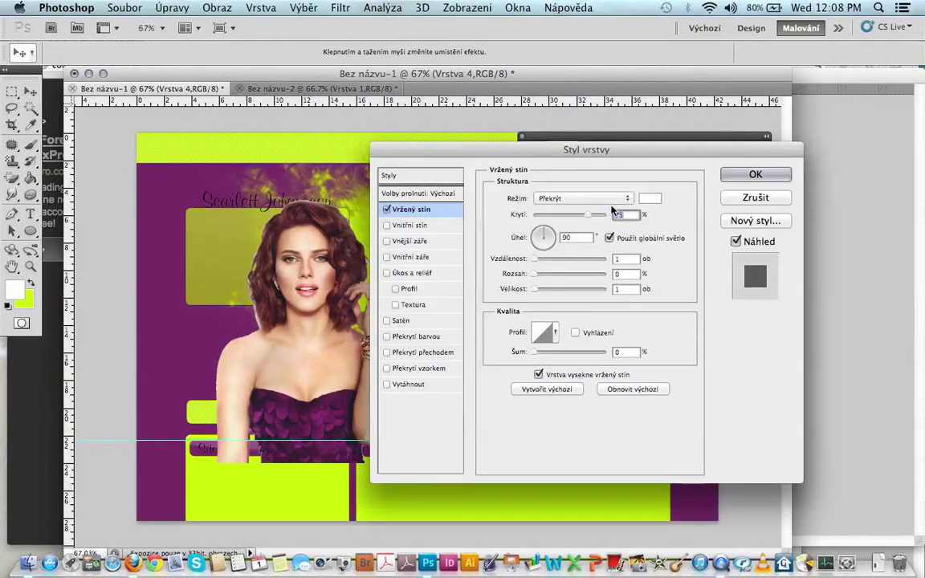
pyautogui.click(650, 198)
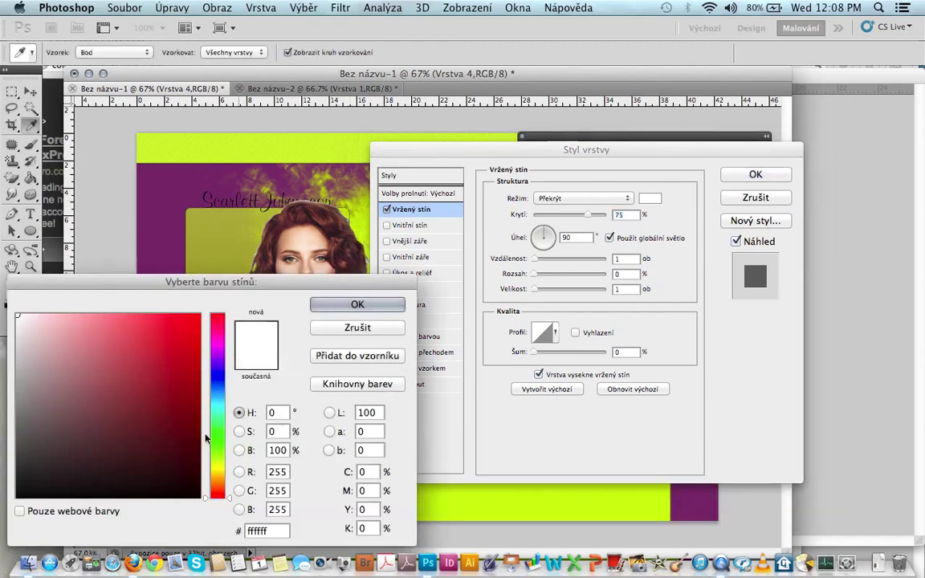
pyautogui.click(206, 439)
pyautogui.click(178, 439)
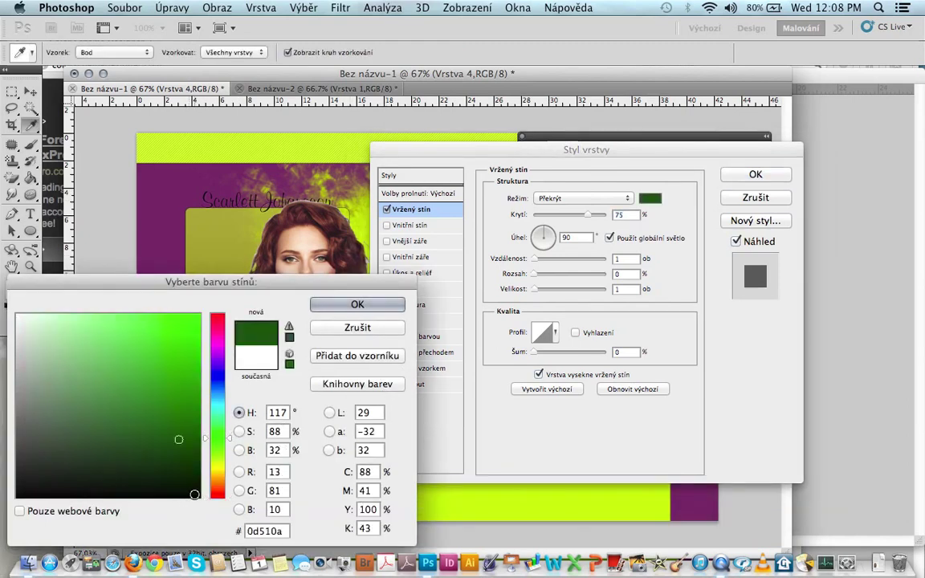
pyautogui.moveTo(195, 494); pyautogui.dragTo(193, 502)
pyautogui.press('Return')
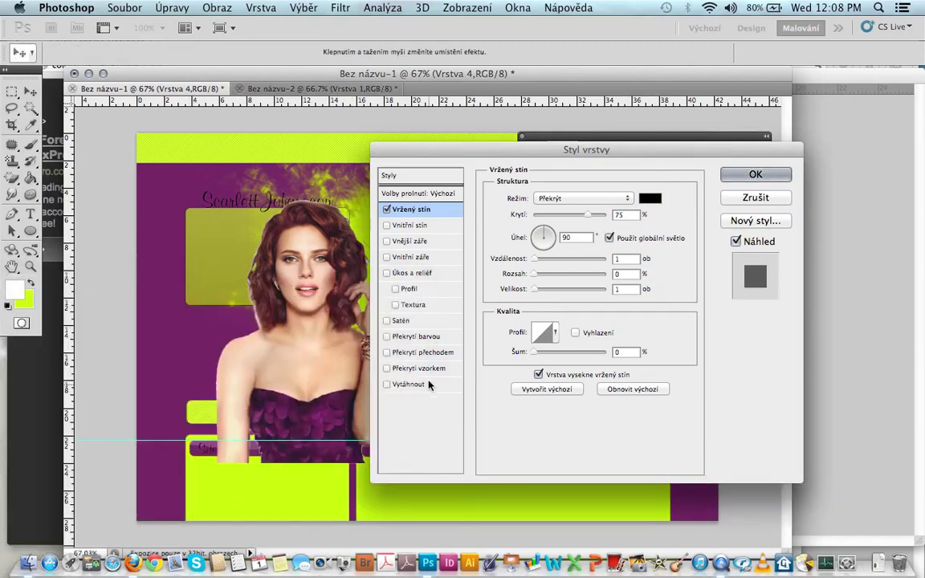
# Add an inside Stroke of size 2 in purple sampled from the background
pyautogui.click(428, 385)
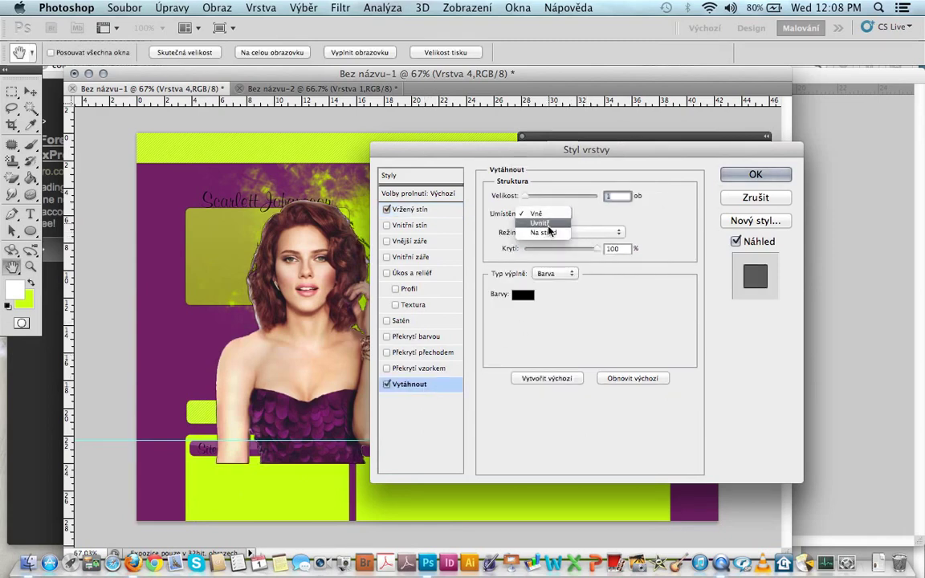
pyautogui.click(546, 224)
pyautogui.click(522, 294)
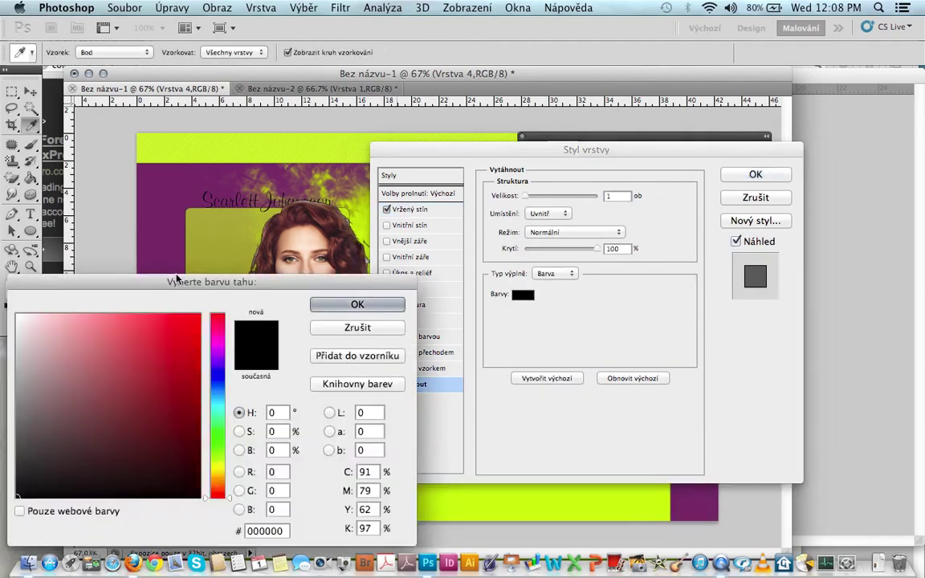
pyautogui.click(175, 249)
pyautogui.press('Return')
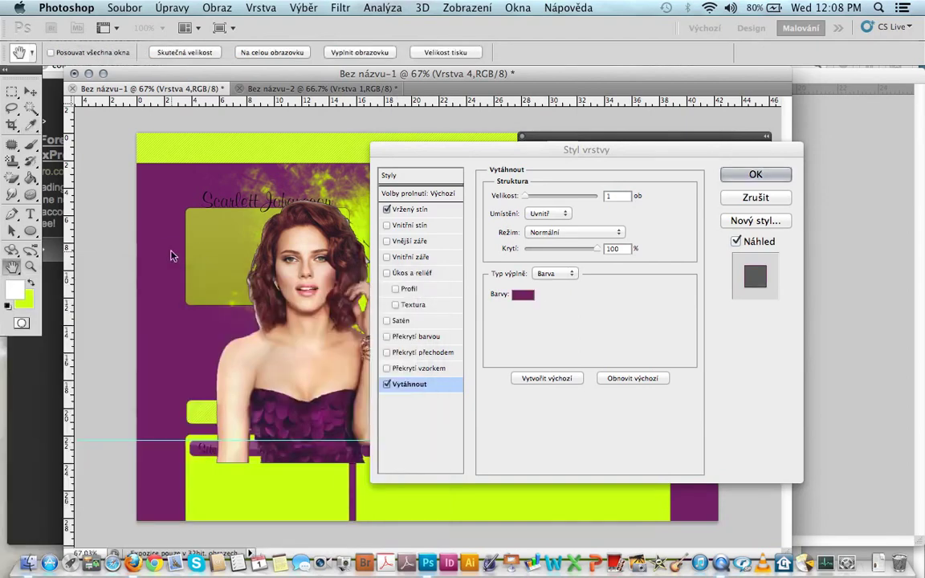
pyautogui.doubleClick(616, 196)
pyautogui.write('2')
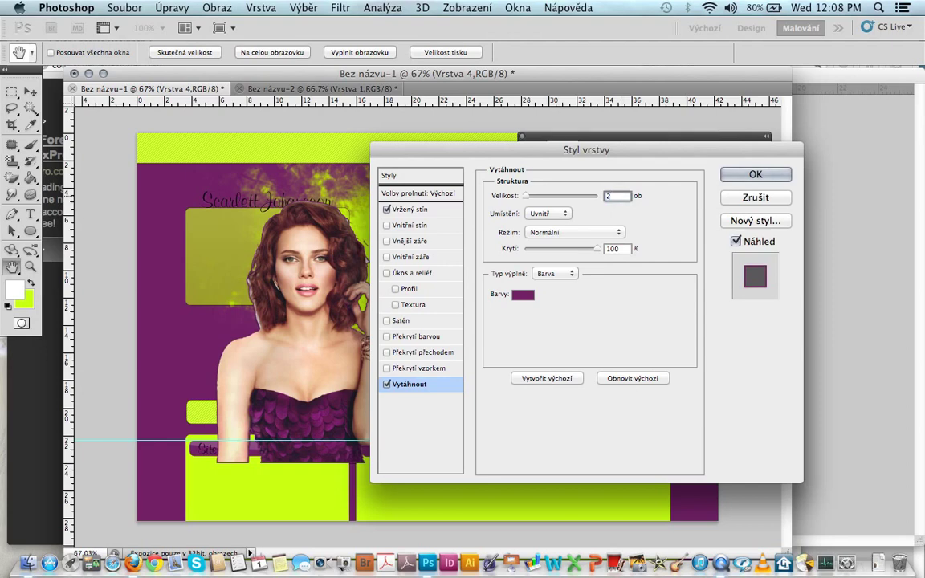
pyautogui.press('BackSpace')
pyautogui.press('Escape')
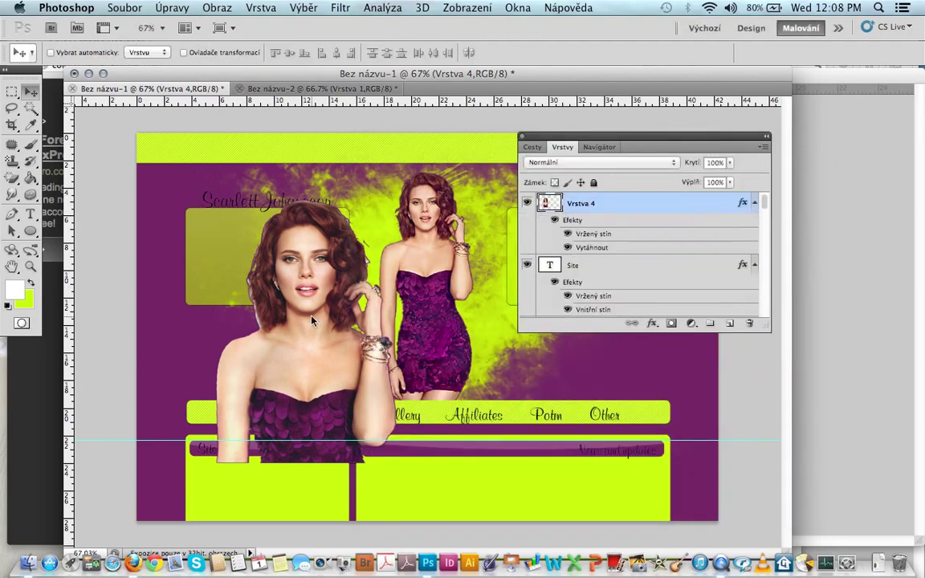
# Shrink the portrait to a small thumbnail and move it onto the Site header bar
pyautogui.hotkey('ctrl', 't')
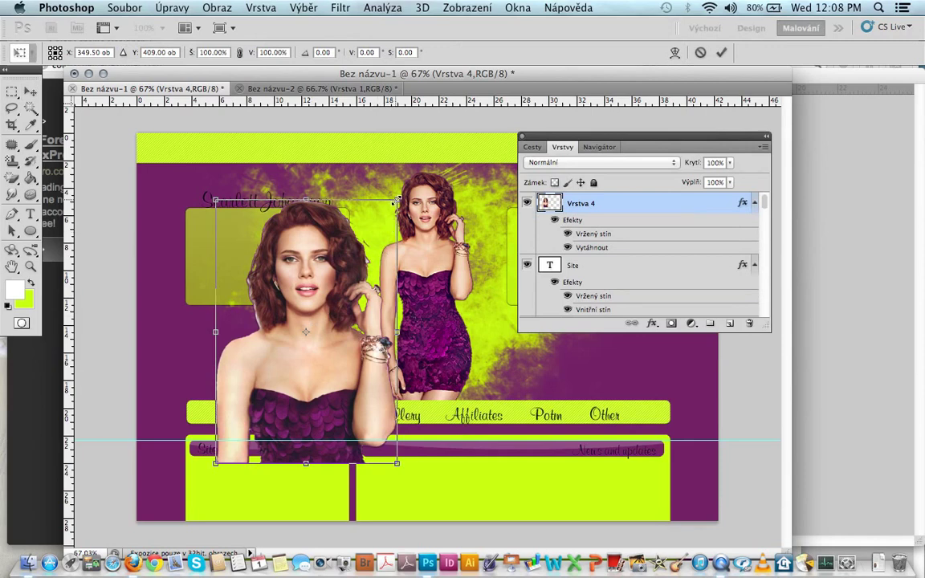
pyautogui.moveTo(396, 200)
pyautogui.mouseDown()
pyautogui.moveTo(319, 391)
pyautogui.moveTo(267, 440)
pyautogui.mouseUp()
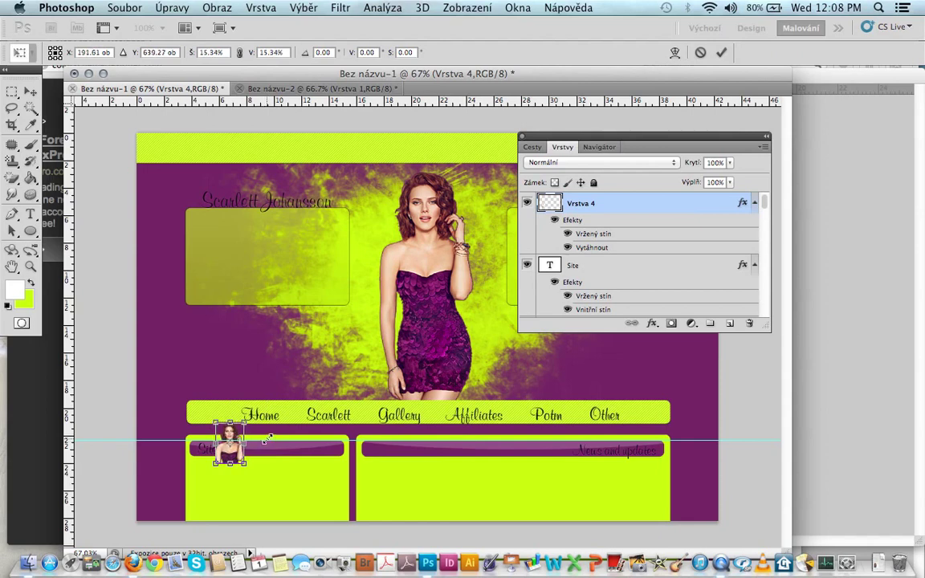
pyautogui.press('Return')
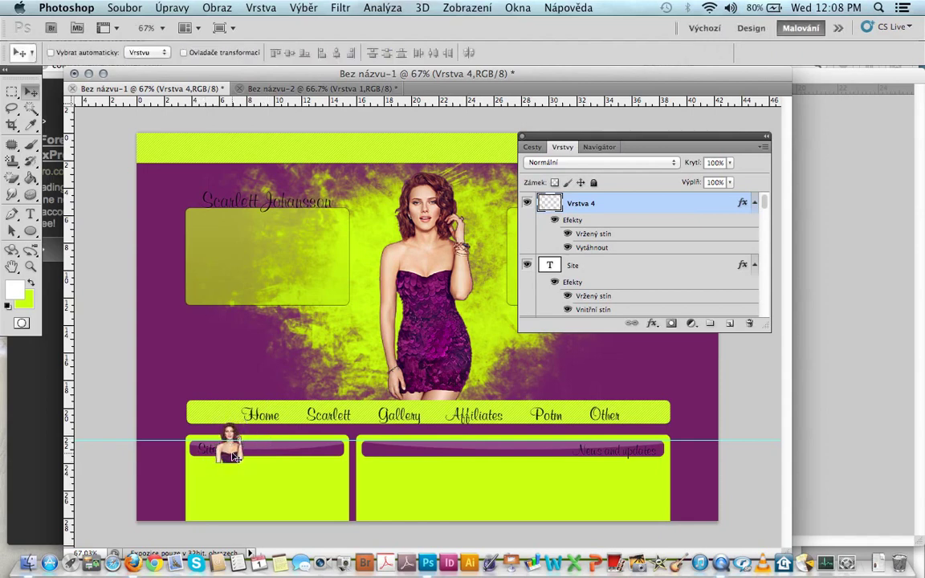
pyautogui.moveTo(243, 457); pyautogui.dragTo(326, 449)
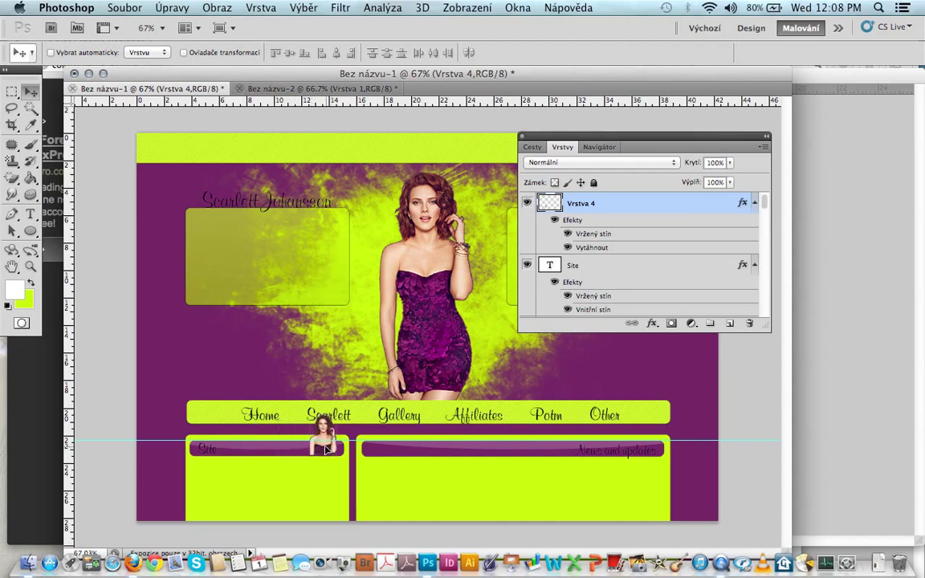
pyautogui.moveTo(325, 450); pyautogui.dragTo(324, 449)
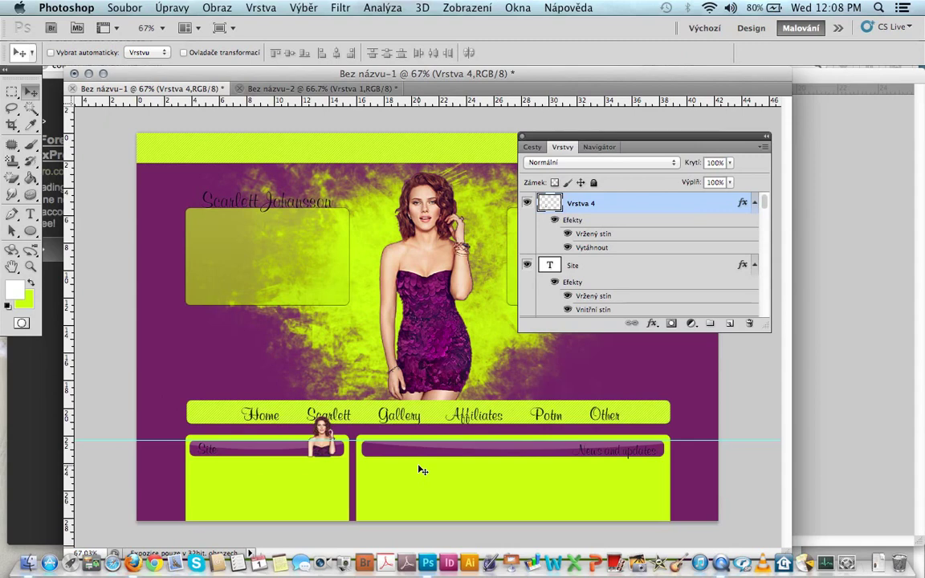
# Rescale the thumbnail slightly smaller from the top to fit the bar
pyautogui.press('super+t')
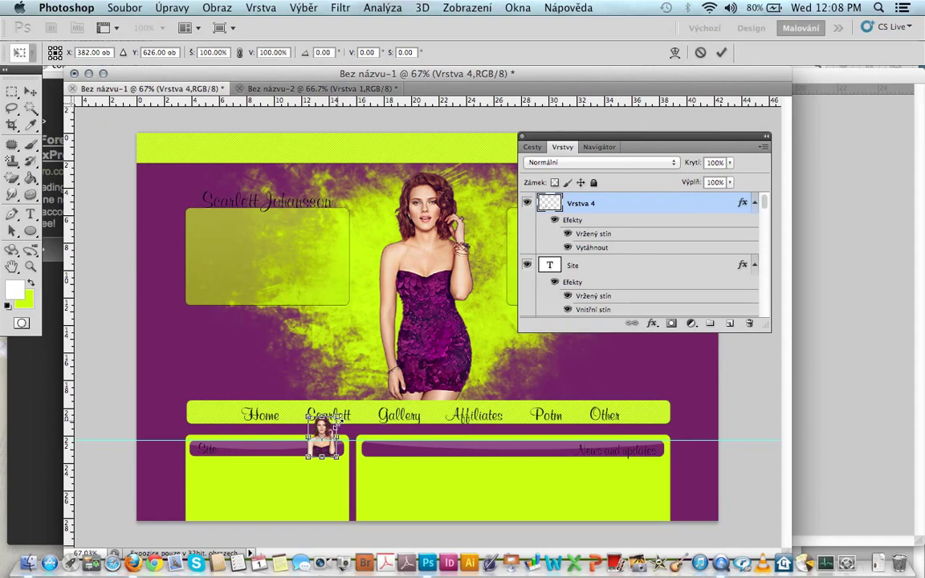
pyautogui.moveTo(338, 417); pyautogui.dragTo(336, 427)
pyautogui.press('Return')
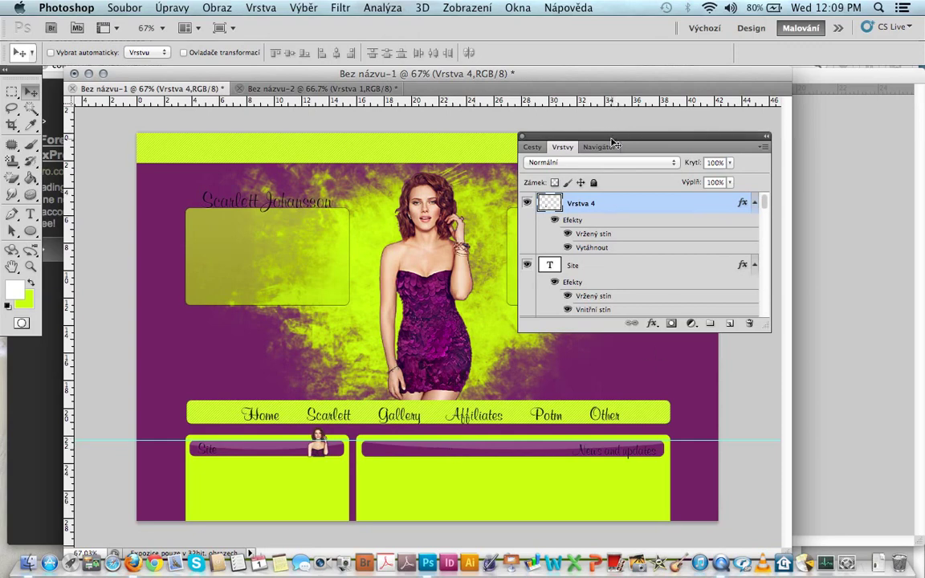
# Minimize the normal_05.jpg window and shift the layout window and Layers panel aside
pyautogui.moveTo(611, 143); pyautogui.dragTo(632, 148)
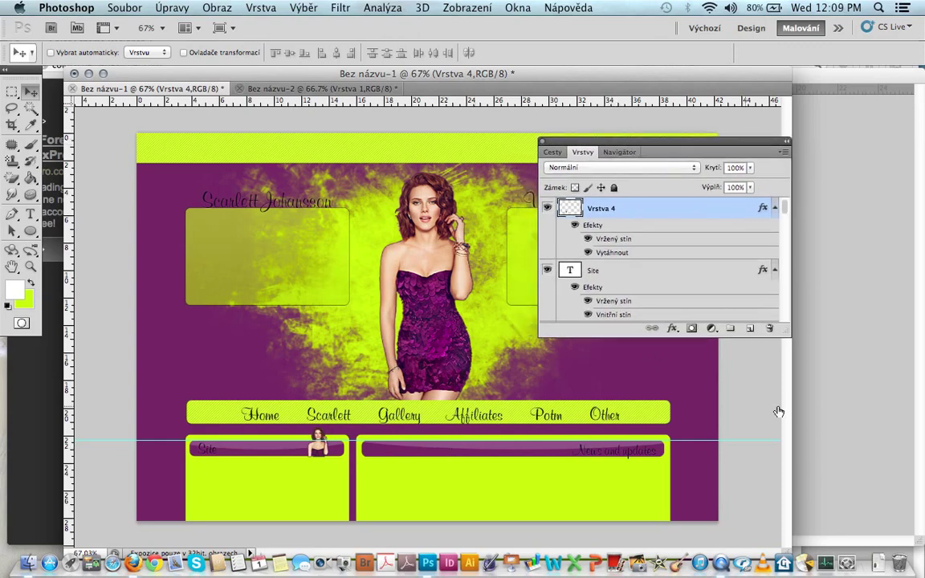
pyautogui.click(768, 562)
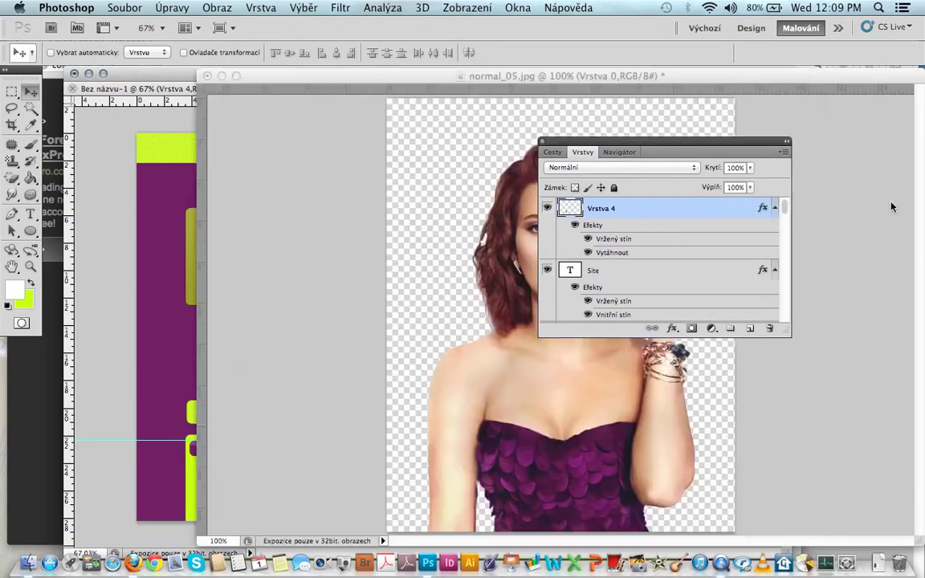
pyautogui.click(222, 77)
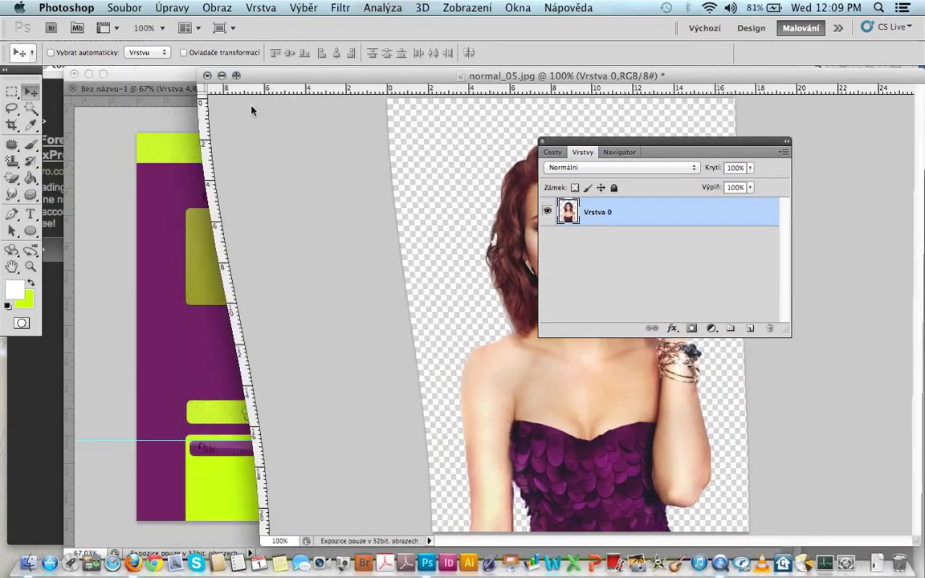
pyautogui.moveTo(307, 80)
pyautogui.mouseDown()
pyautogui.moveTo(302, 149)
pyautogui.moveTo(293, 102)
pyautogui.mouseUp()
# Close Bez názvu-2 without saving and move the Layers panel off the Welcome box
pyautogui.click(293, 108)
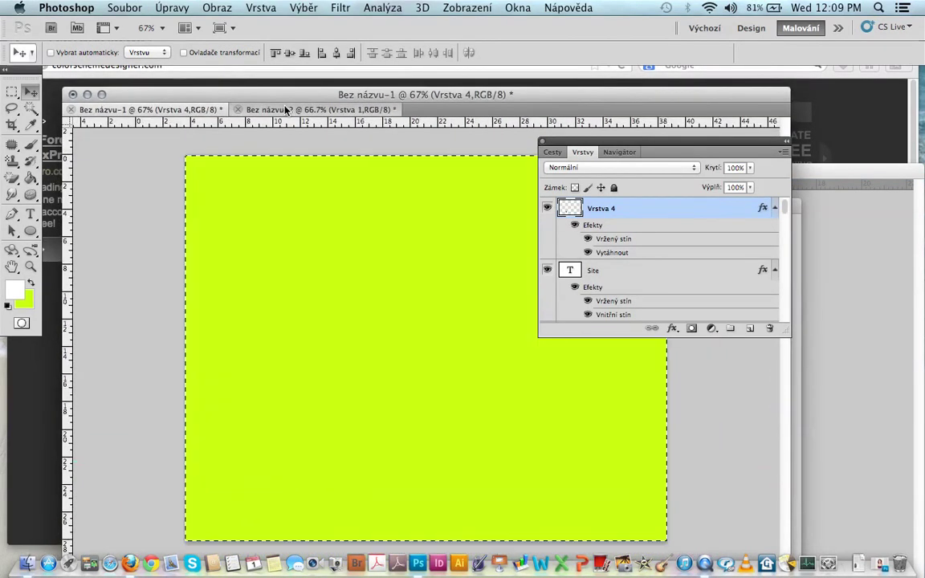
pyautogui.click(239, 110)
pyautogui.click(411, 212)
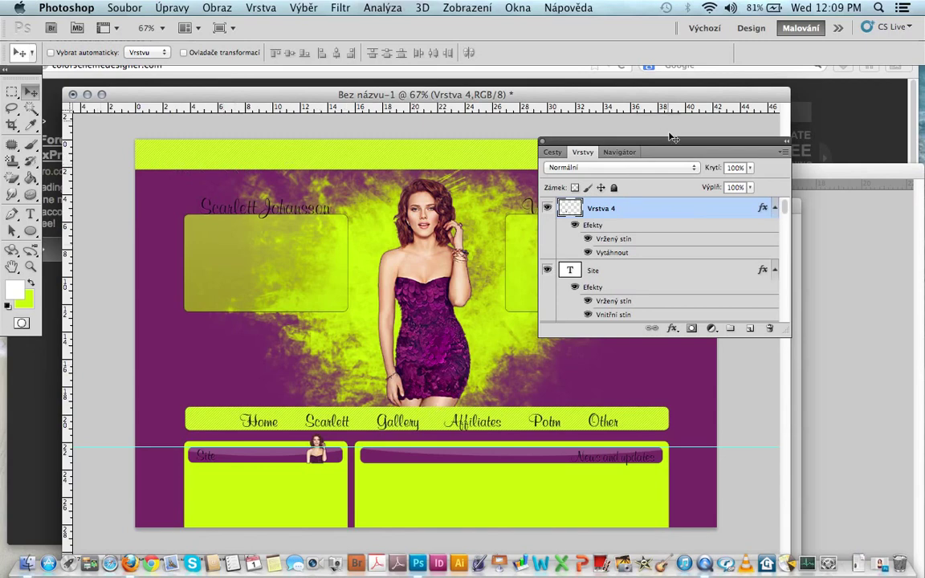
pyautogui.moveTo(675, 147); pyautogui.dragTo(773, 136)
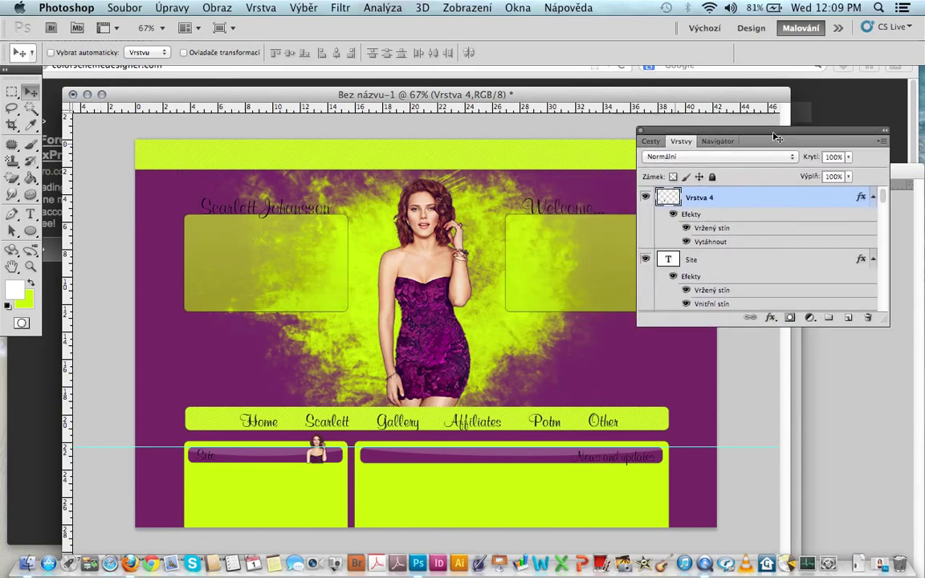
# Add new layer Vrstva 5 and select the 80 px hexagon brush preset
pyautogui.click(849, 319)
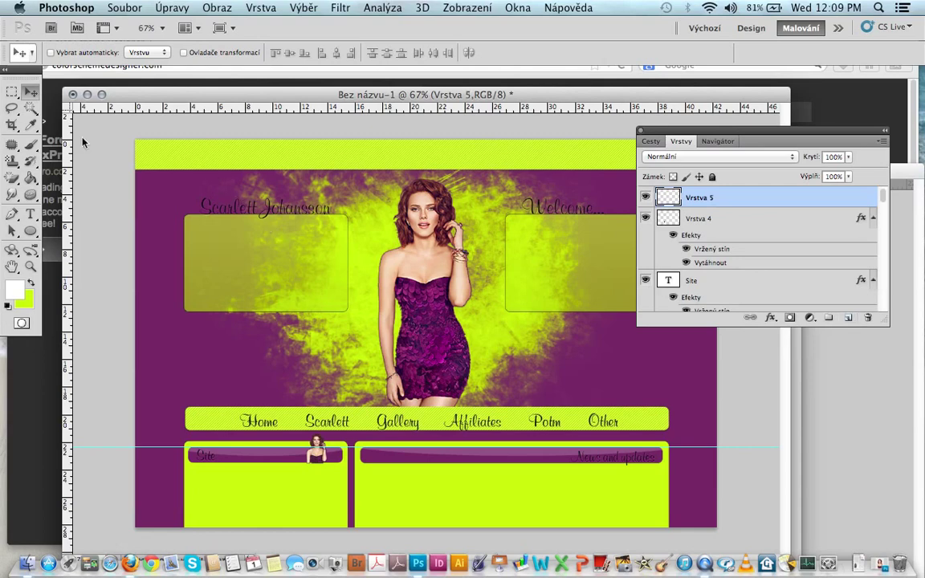
pyautogui.click(32, 147)
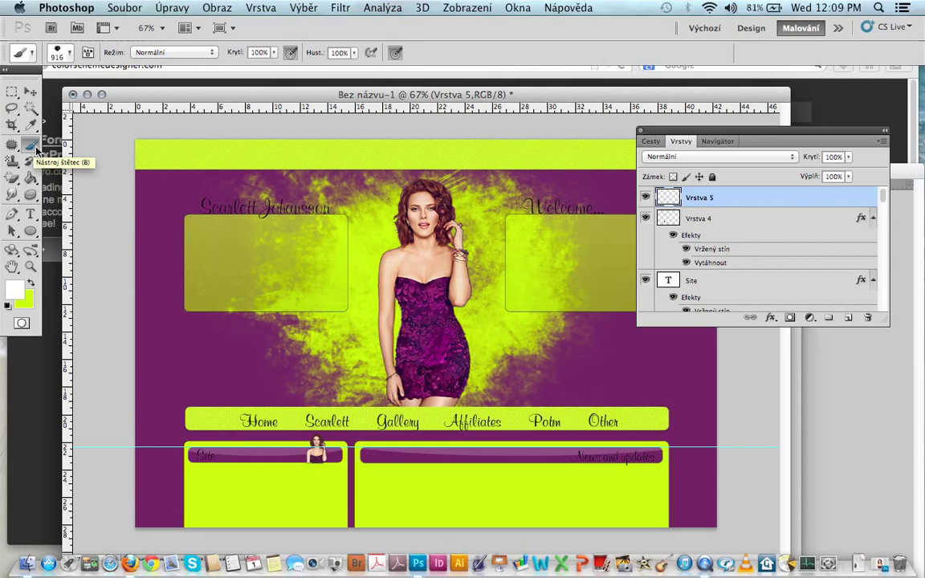
pyautogui.click(71, 53)
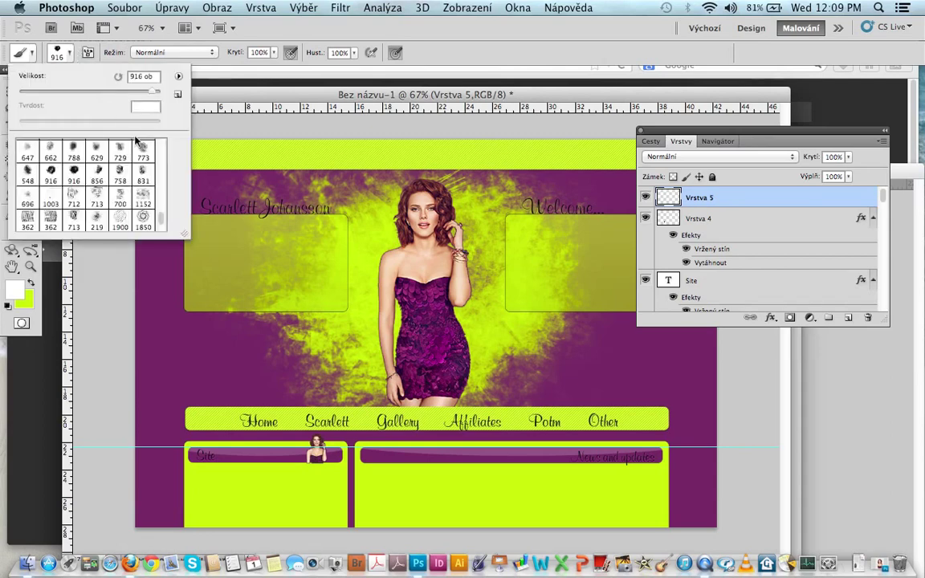
pyautogui.moveTo(161, 222); pyautogui.dragTo(161, 153)
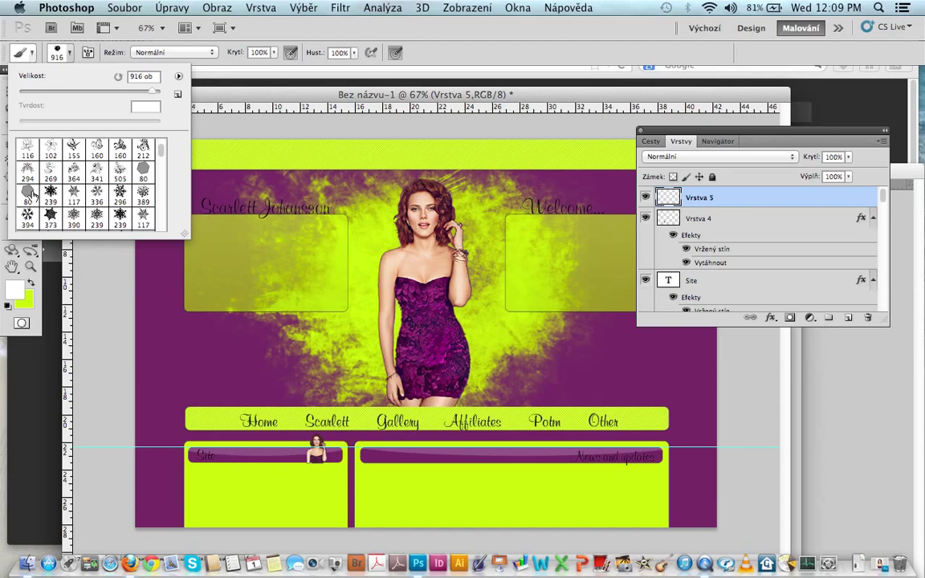
pyautogui.click(32, 194)
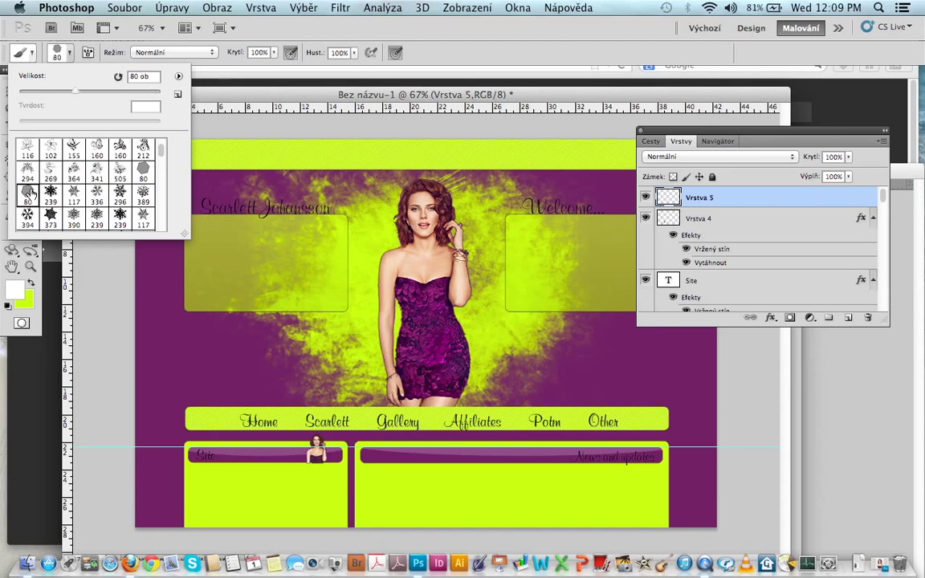
pyautogui.click(69, 55)
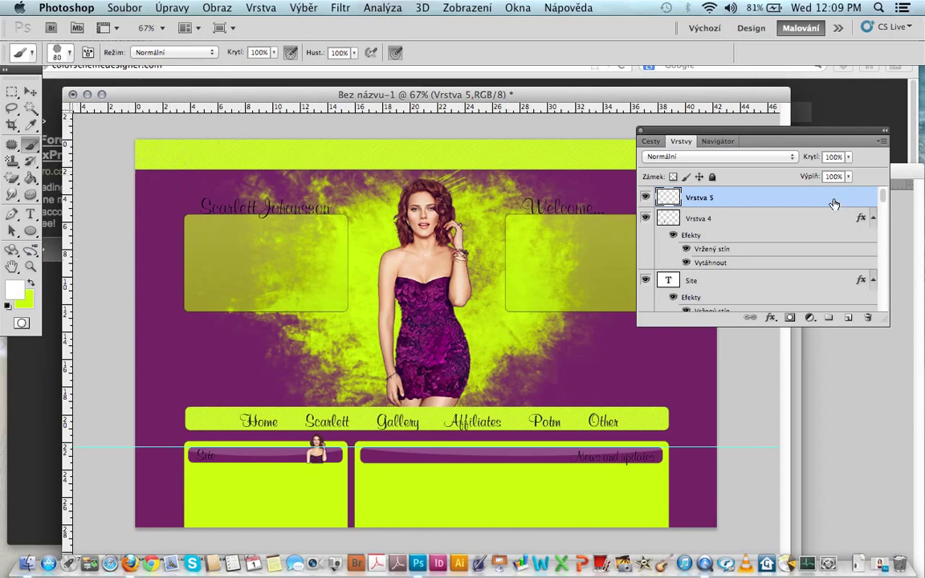
# Move Vrstva 5 down the stack and paint white hexagon bokeh across the purple background
pyautogui.moveTo(834, 208); pyautogui.dragTo(814, 316)
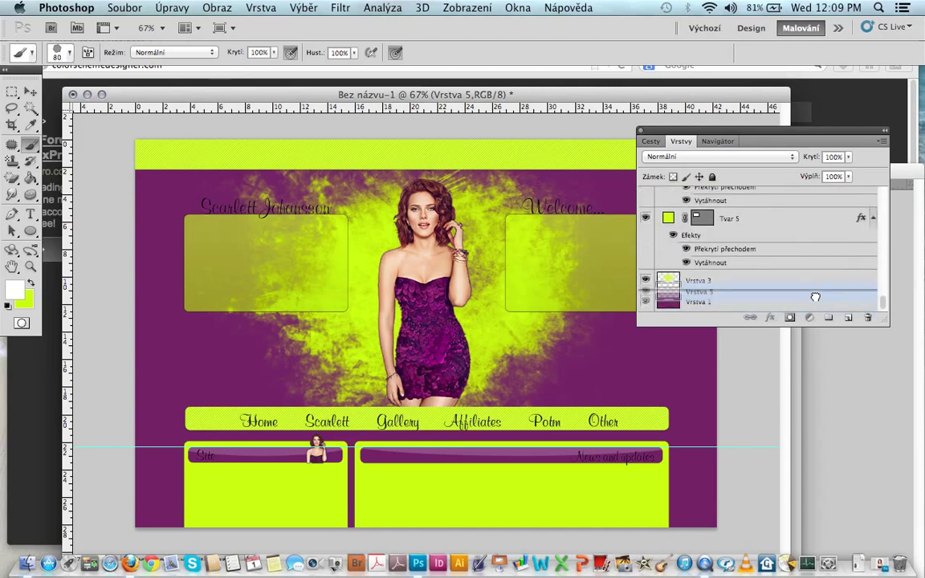
pyautogui.moveTo(814, 316); pyautogui.dragTo(815, 293)
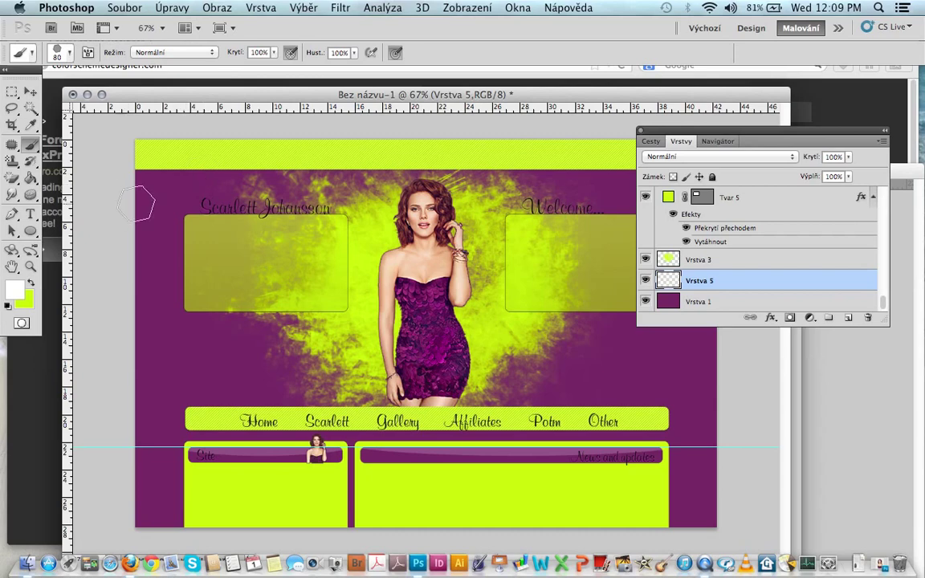
pyautogui.moveTo(145, 213)
pyautogui.mouseDown()
pyautogui.moveTo(277, 179)
pyautogui.moveTo(412, 353)
pyautogui.moveTo(675, 349)
pyautogui.moveTo(249, 391)
pyautogui.moveTo(389, 363)
pyautogui.mouseUp()
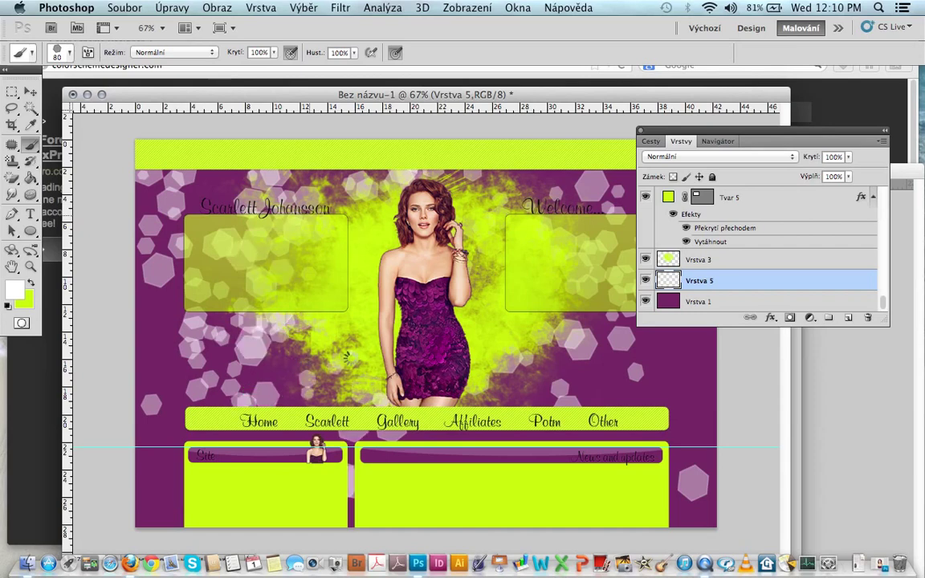
pyautogui.moveTo(349, 328); pyautogui.dragTo(384, 365)
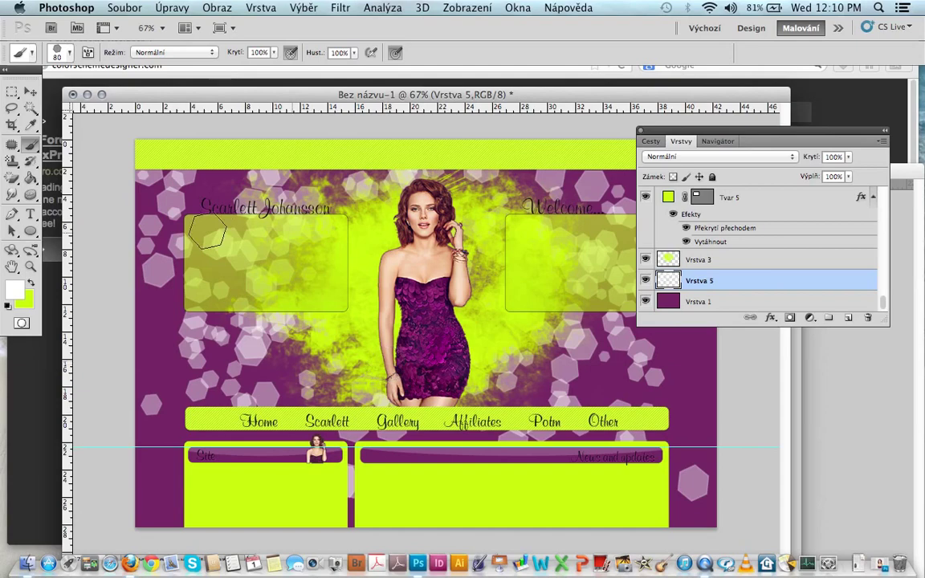
pyautogui.click(340, 8)
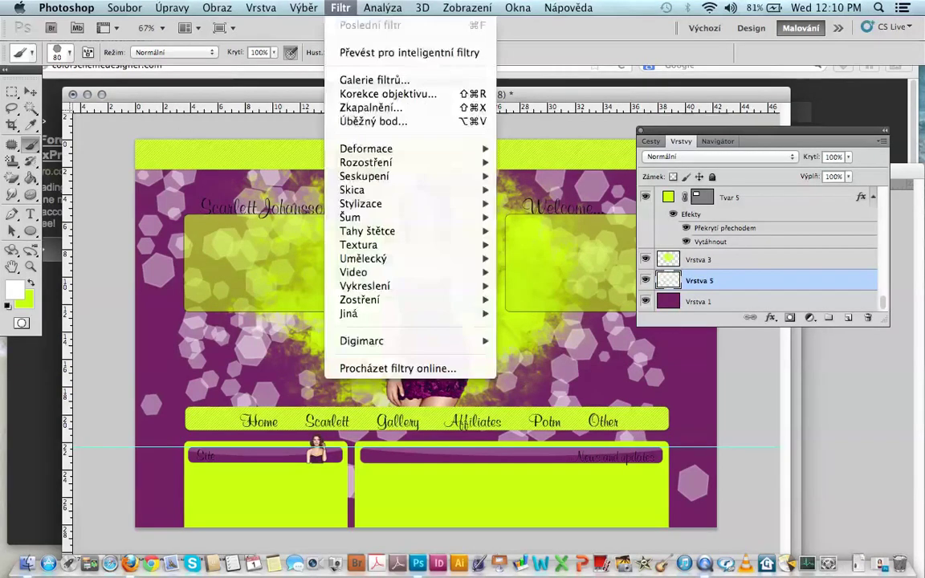
pyautogui.moveTo(366, 163)
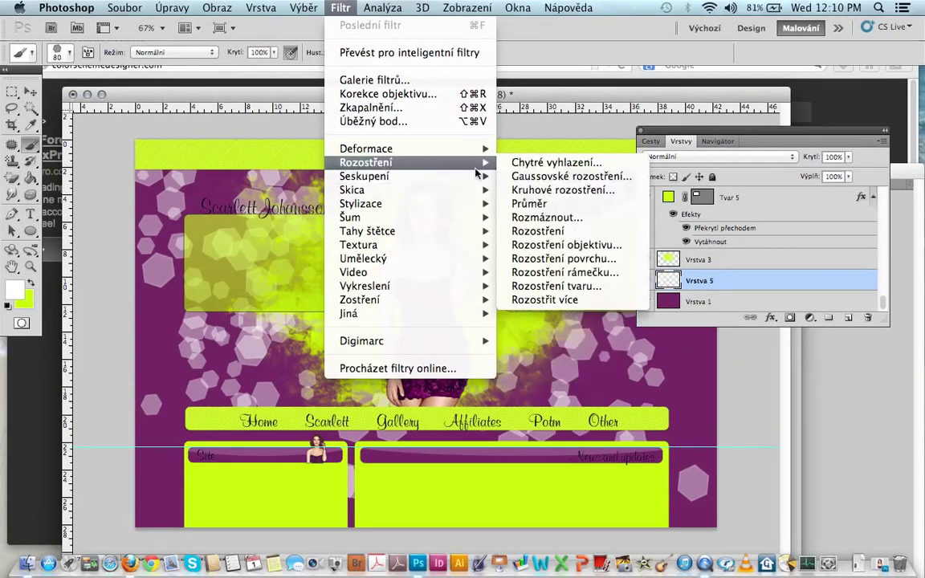
# Apply Rozmáznout motion blur with angle 49 and distance about 964 to the bokeh
pyautogui.click(573, 217)
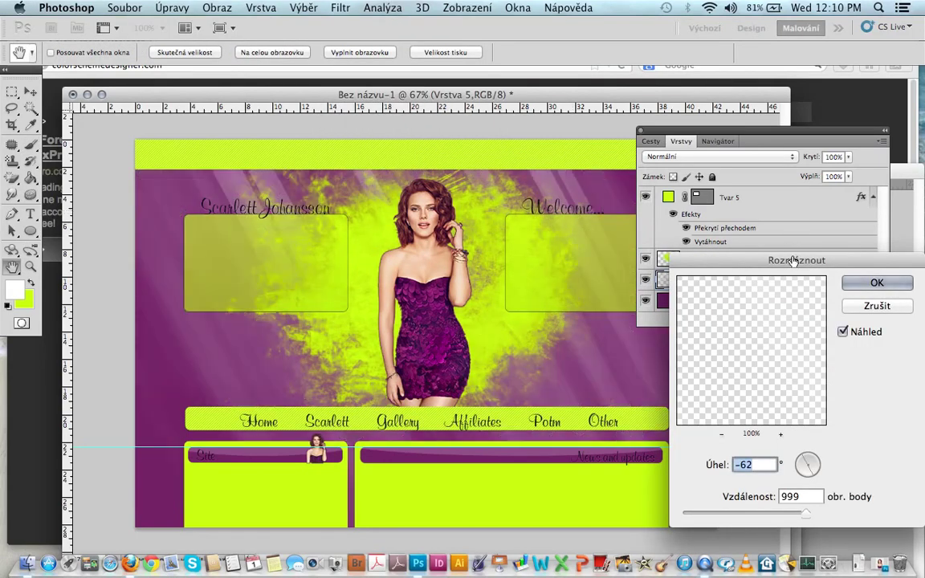
pyautogui.moveTo(792, 260); pyautogui.dragTo(572, 255)
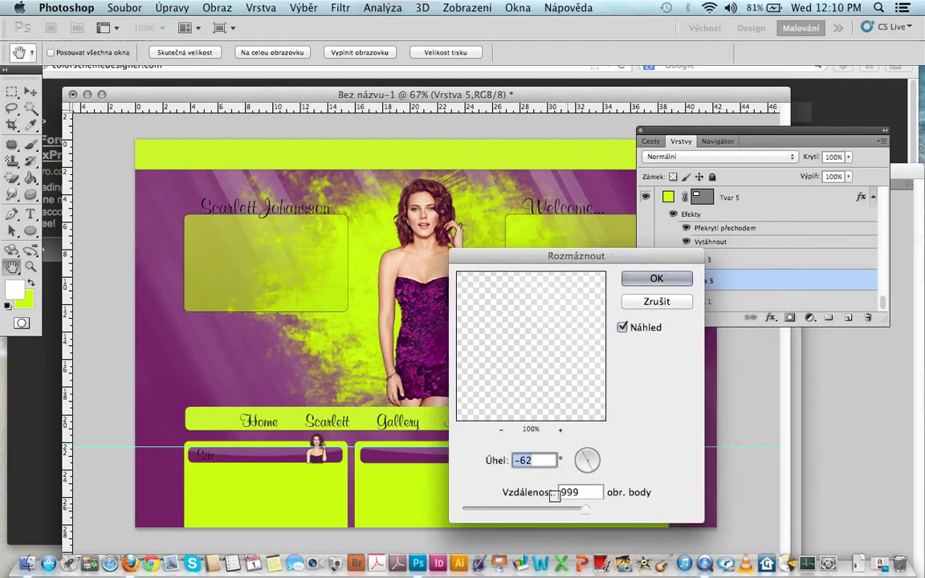
pyautogui.click(584, 466)
pyautogui.moveTo(585, 467); pyautogui.dragTo(586, 468)
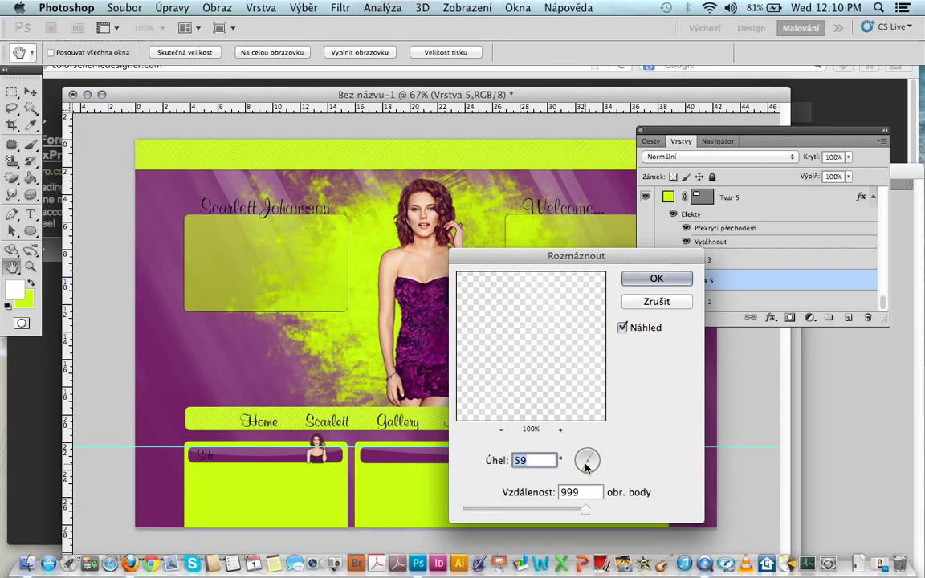
pyautogui.moveTo(586, 468); pyautogui.dragTo(577, 459)
pyautogui.moveTo(589, 455); pyautogui.dragTo(596, 455)
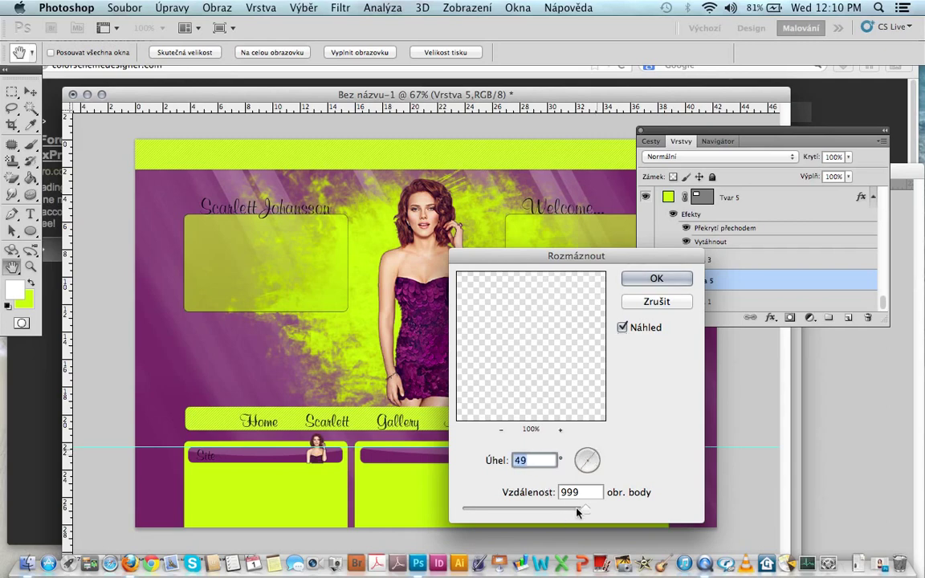
pyautogui.moveTo(579, 513); pyautogui.dragTo(585, 512)
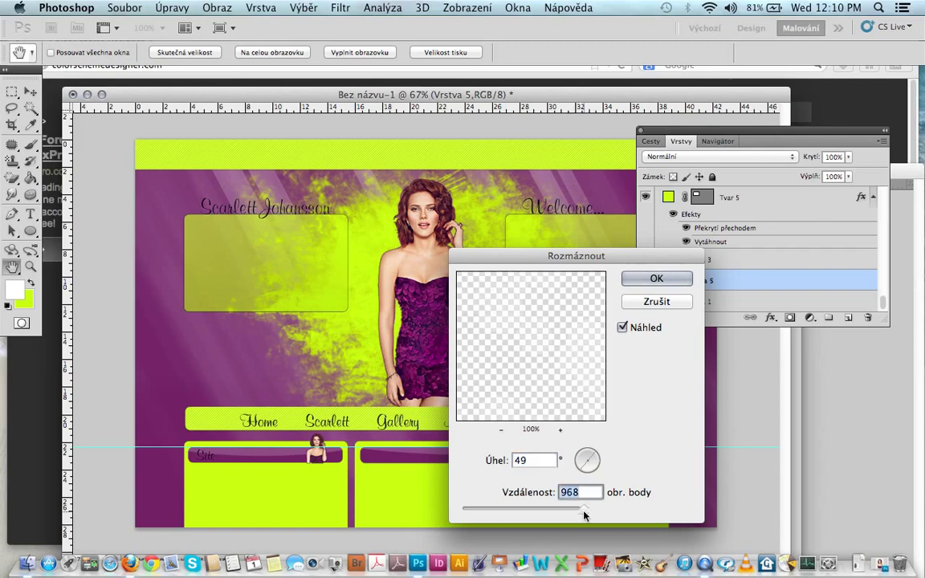
pyautogui.press('Return')
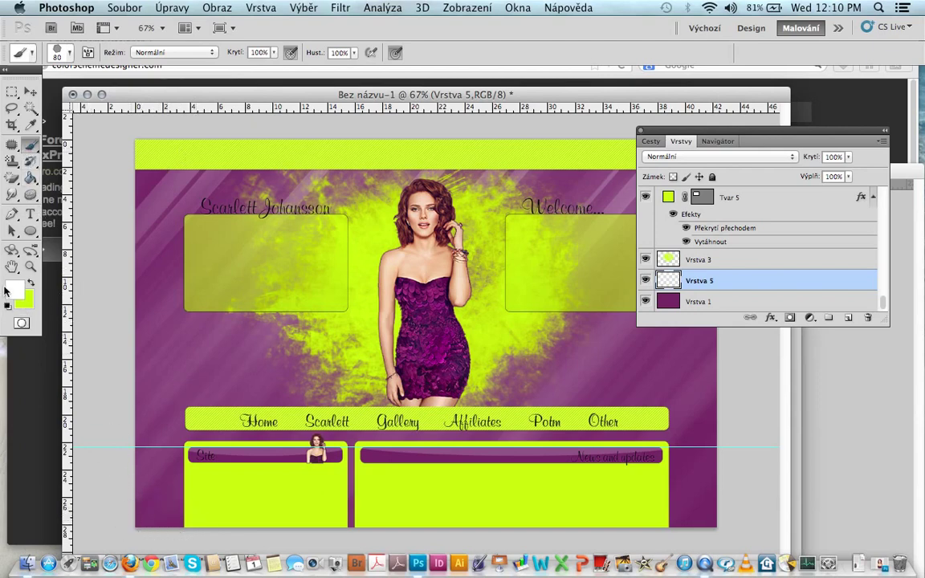
# Set the foreground colour to purple #79326d and select a soft round brush
pyautogui.click(12, 289)
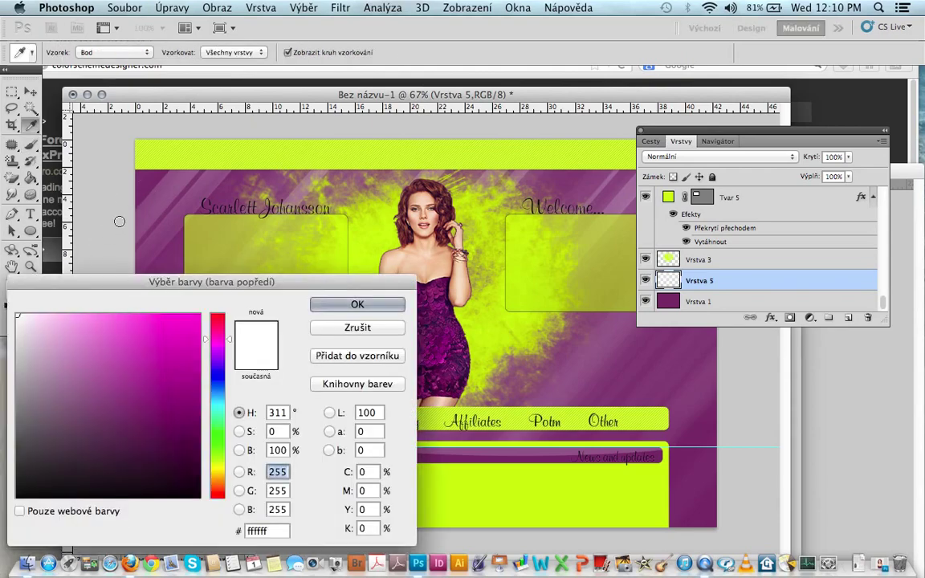
pyautogui.click(144, 176)
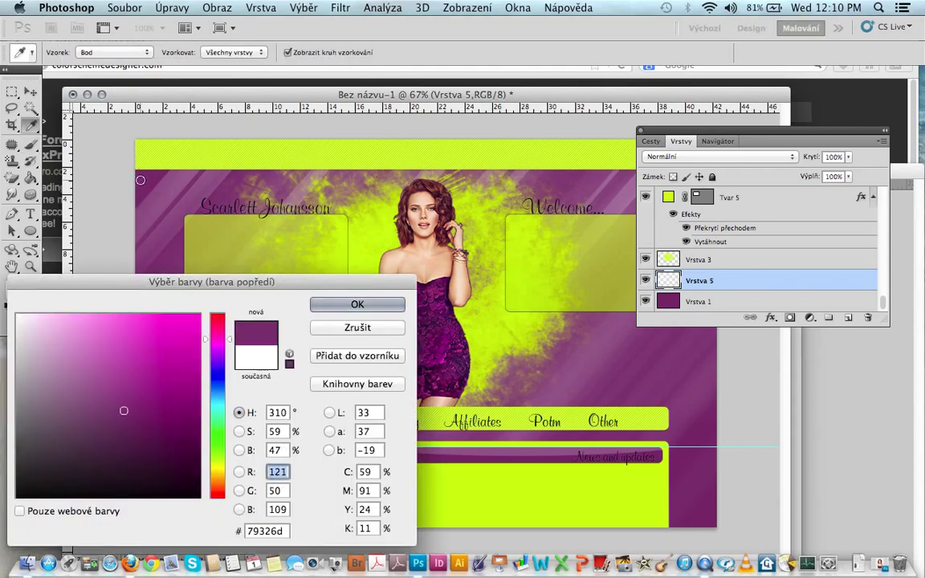
pyautogui.press('Return')
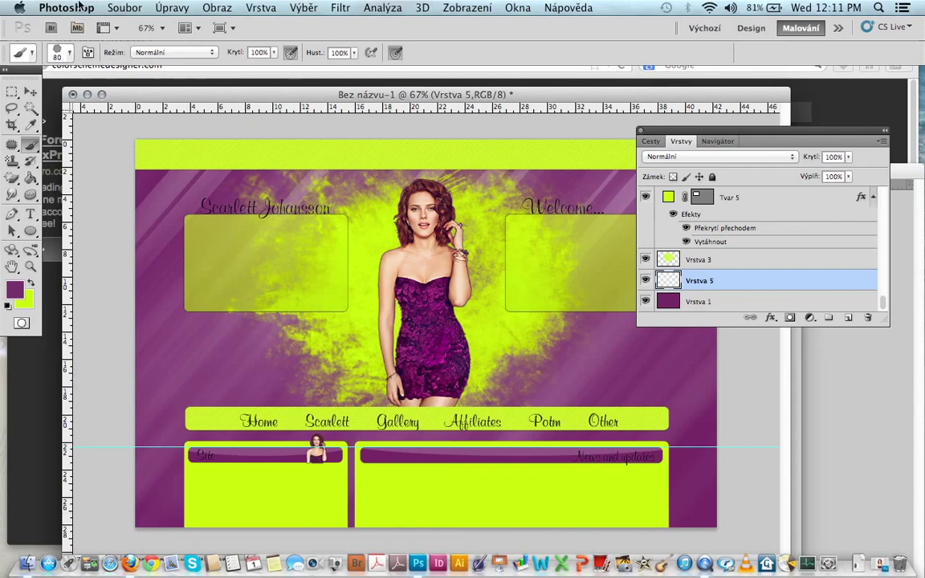
pyautogui.click(64, 52)
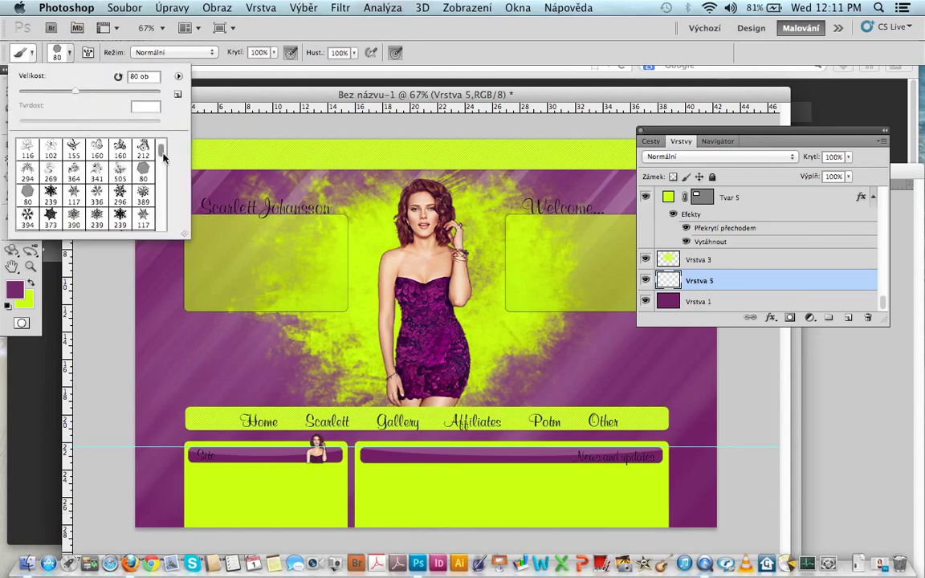
pyautogui.moveTo(163, 157); pyautogui.dragTo(163, 138)
pyautogui.doubleClick(120, 149)
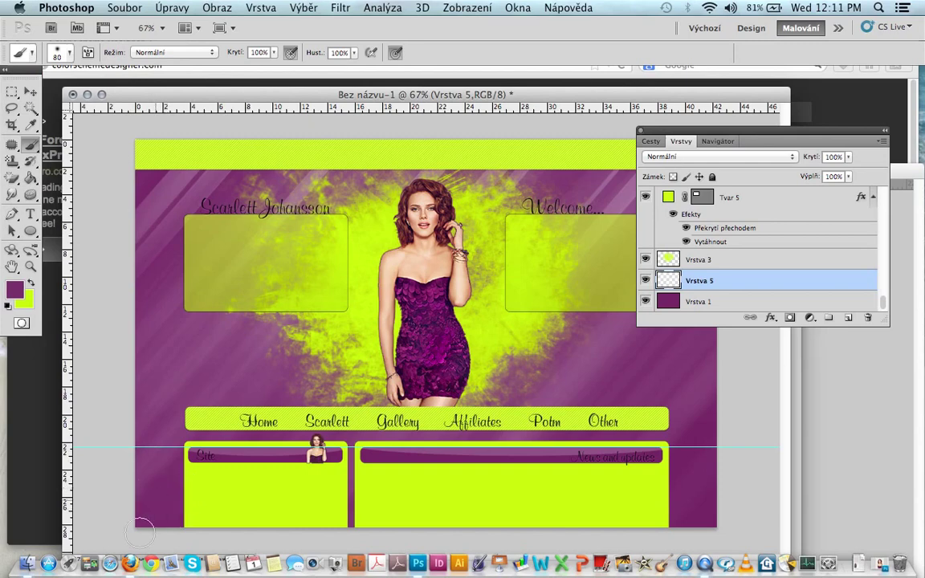
# Undo a test purple stroke and add new layer Vrstva 6
pyautogui.moveTo(151, 492); pyautogui.dragTo(135, 503)
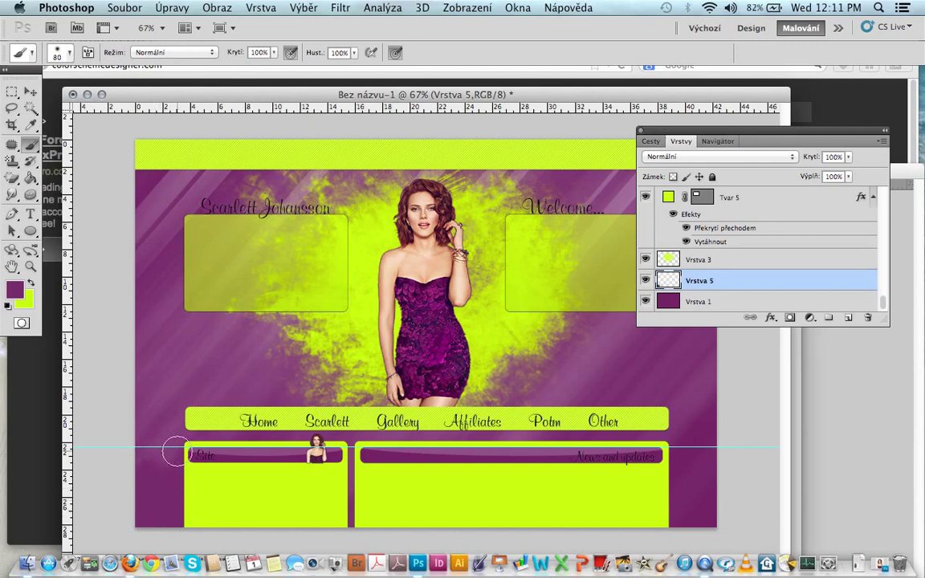
pyautogui.click(172, 8)
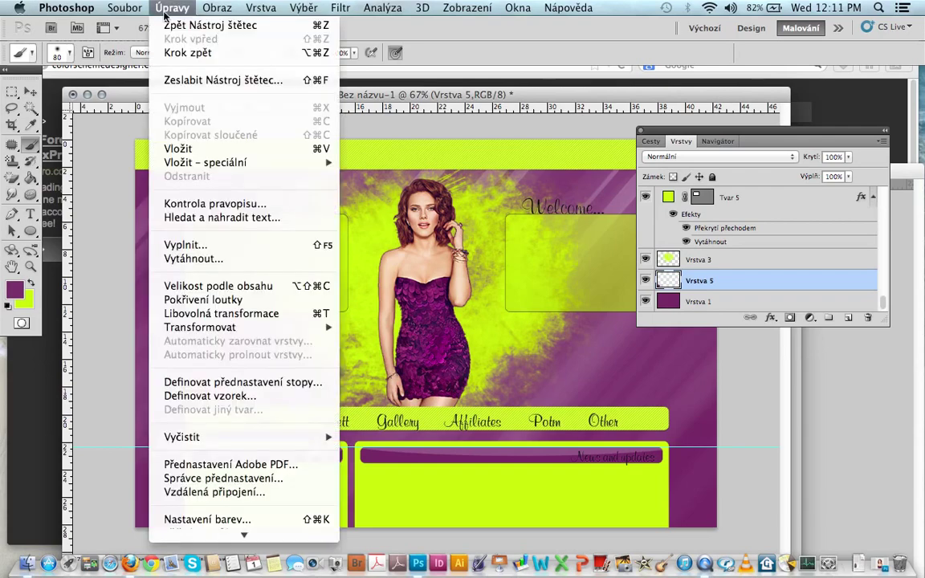
pyautogui.click(175, 53)
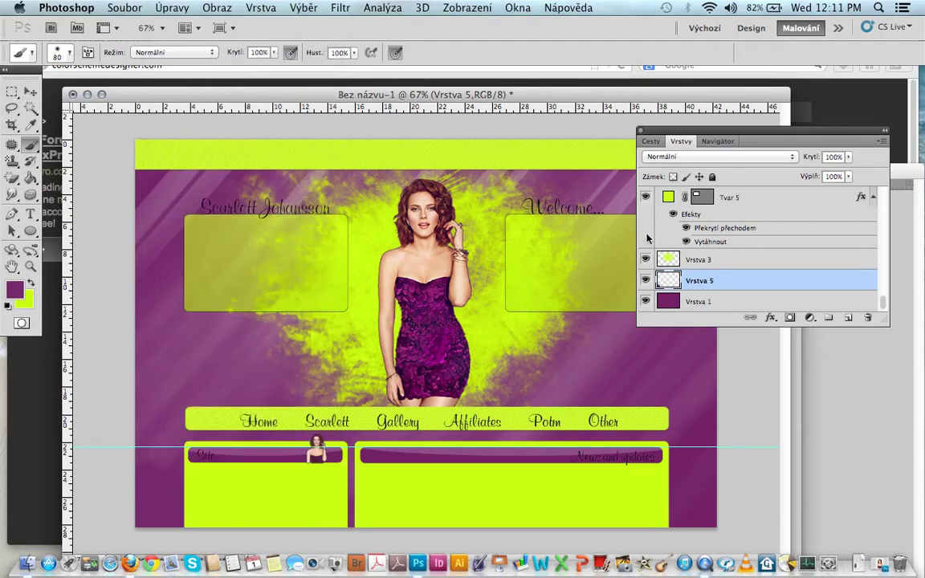
pyautogui.click(848, 318)
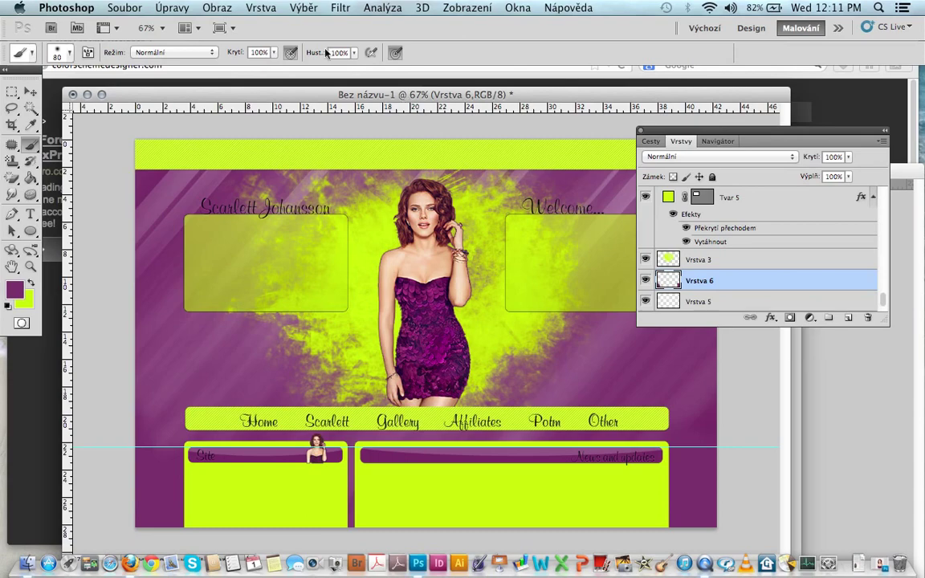
# Open the designscarlett.psd file via File > Otevřít
pyautogui.click(124, 8)
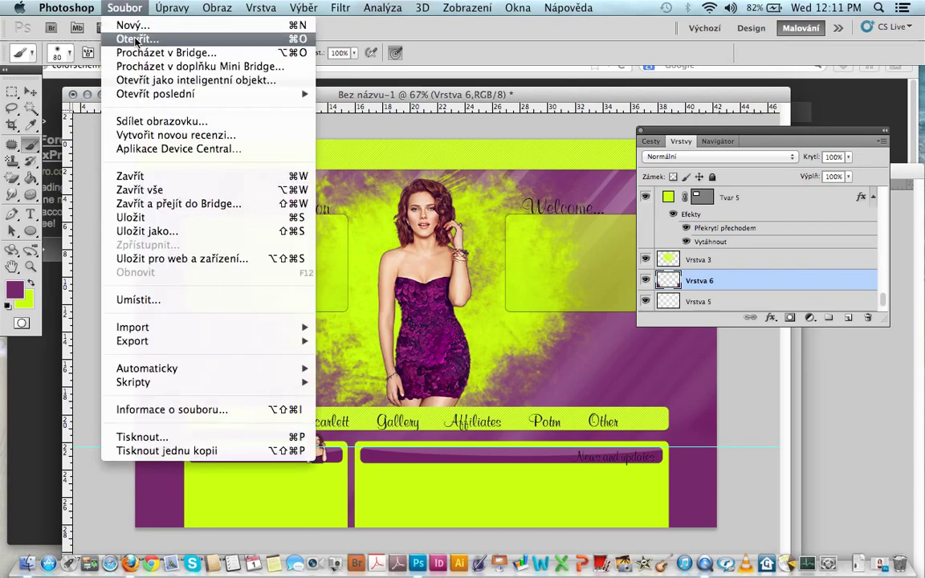
pyautogui.click(136, 39)
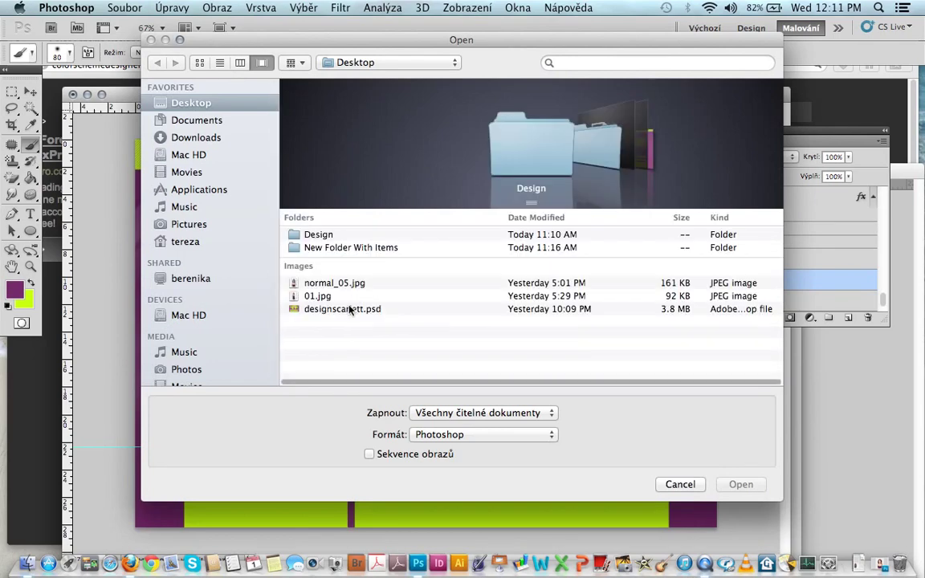
pyautogui.click(351, 309)
pyautogui.doubleClick(351, 309)
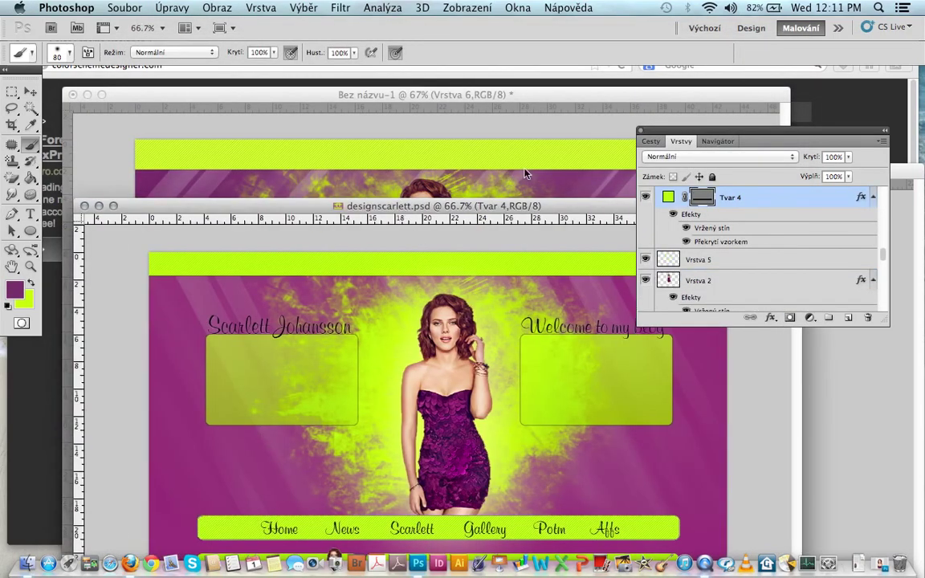
# Dock designscarlett.psd as a tab, then return to the Bez názvu-1 layout
pyautogui.moveTo(402, 209); pyautogui.dragTo(466, 107)
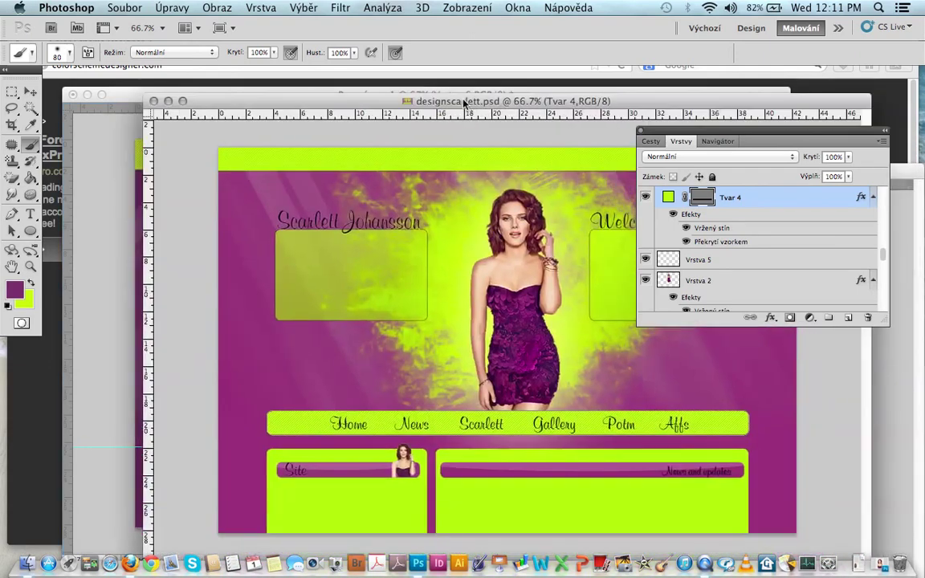
pyautogui.moveTo(466, 108); pyautogui.dragTo(418, 111)
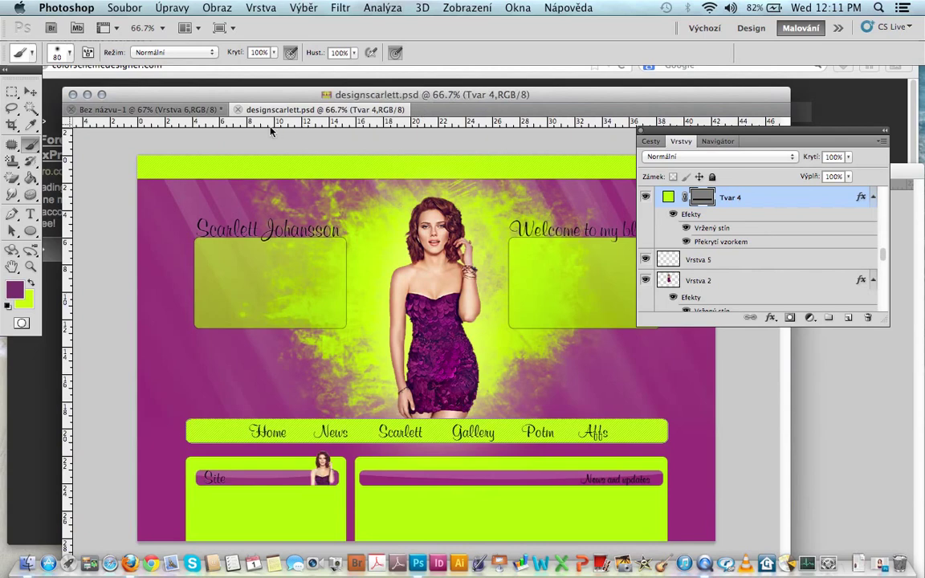
pyautogui.click(190, 110)
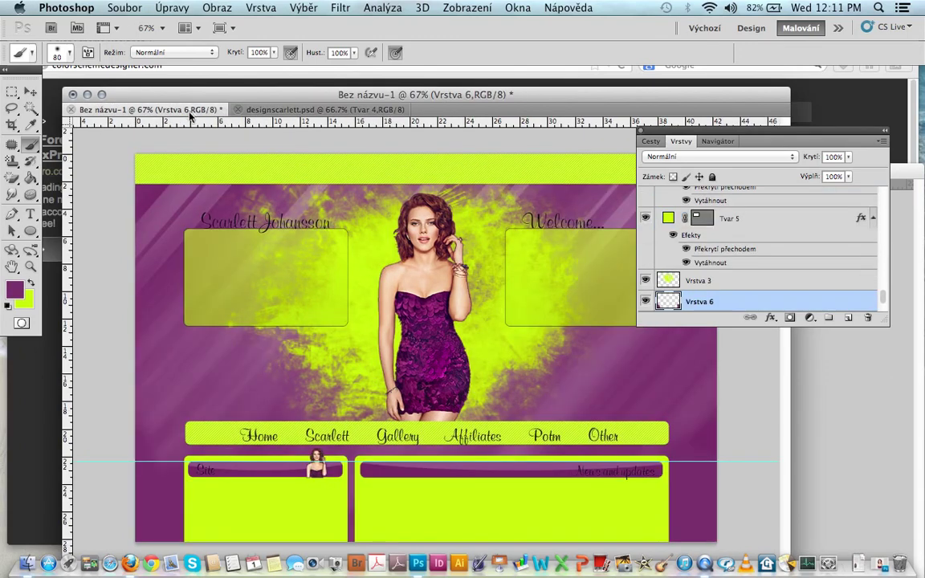
pyautogui.click(463, 8)
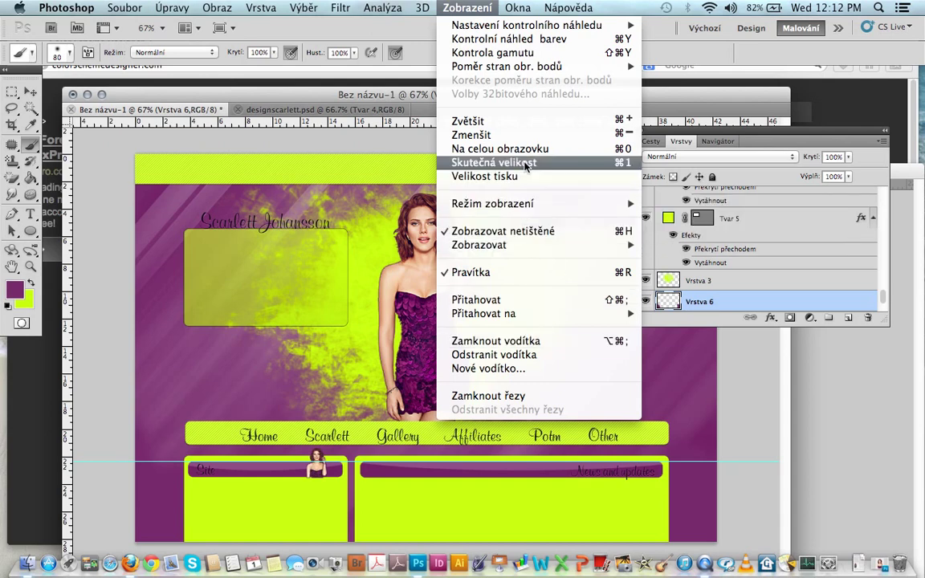
pyautogui.click(768, 421)
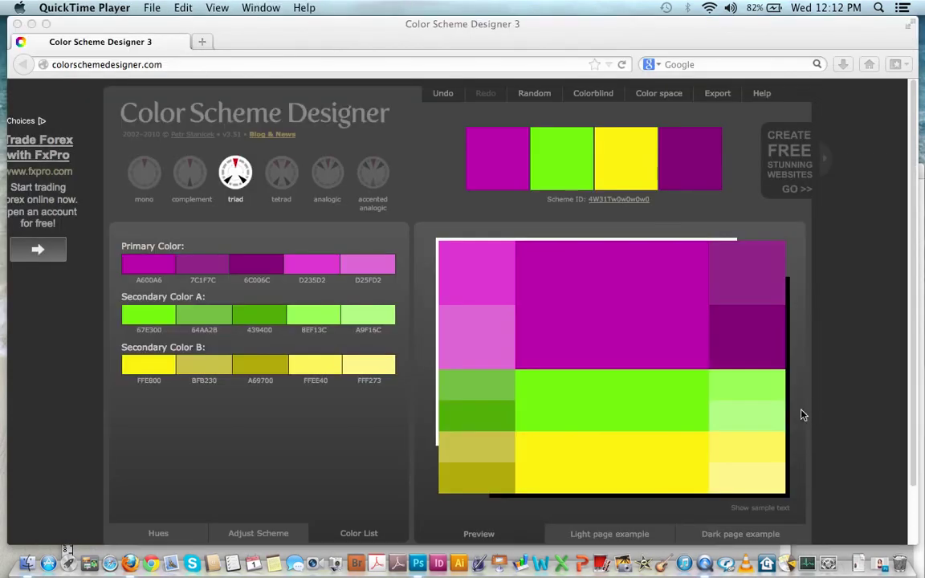
pyautogui.click(418, 564)
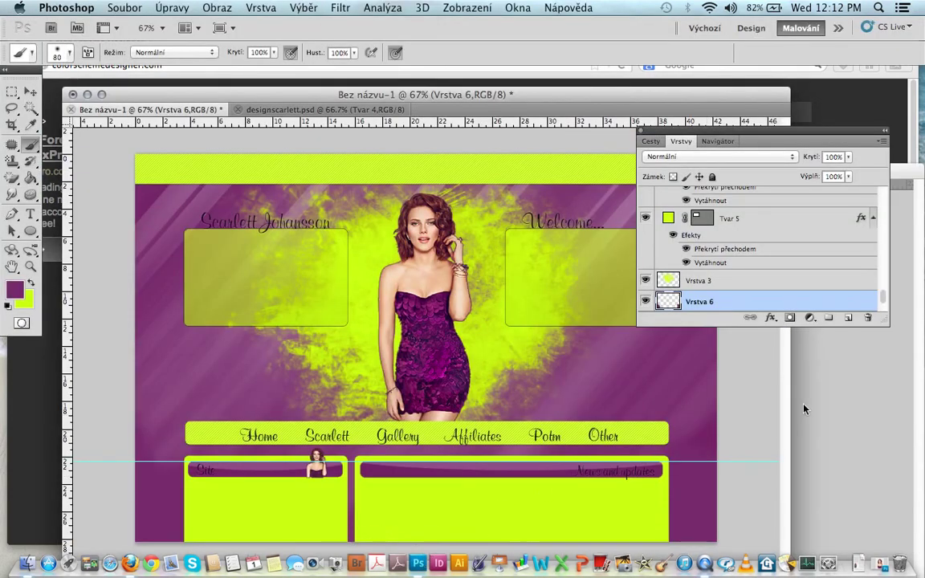